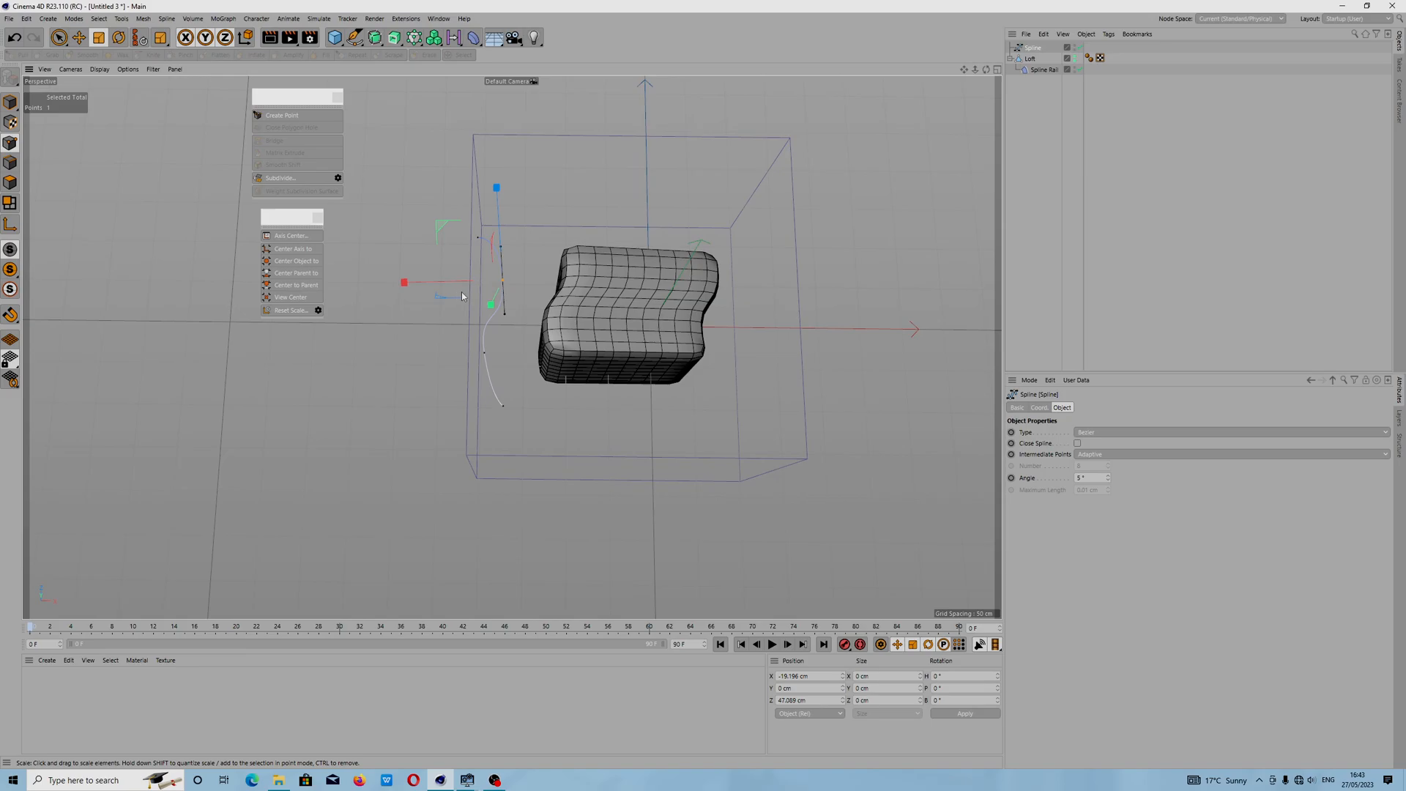
Step: Move the spline's second point to about X -33 cm and its end point to about X -10 cm, Z -130 cm
mouse_move(440, 282)
mouse_down()
mouse_move(308, 282)
mouse_move(492, 283)
mouse_move(454, 283)
mouse_up()
alt+drag(715, 403, 777, 336)
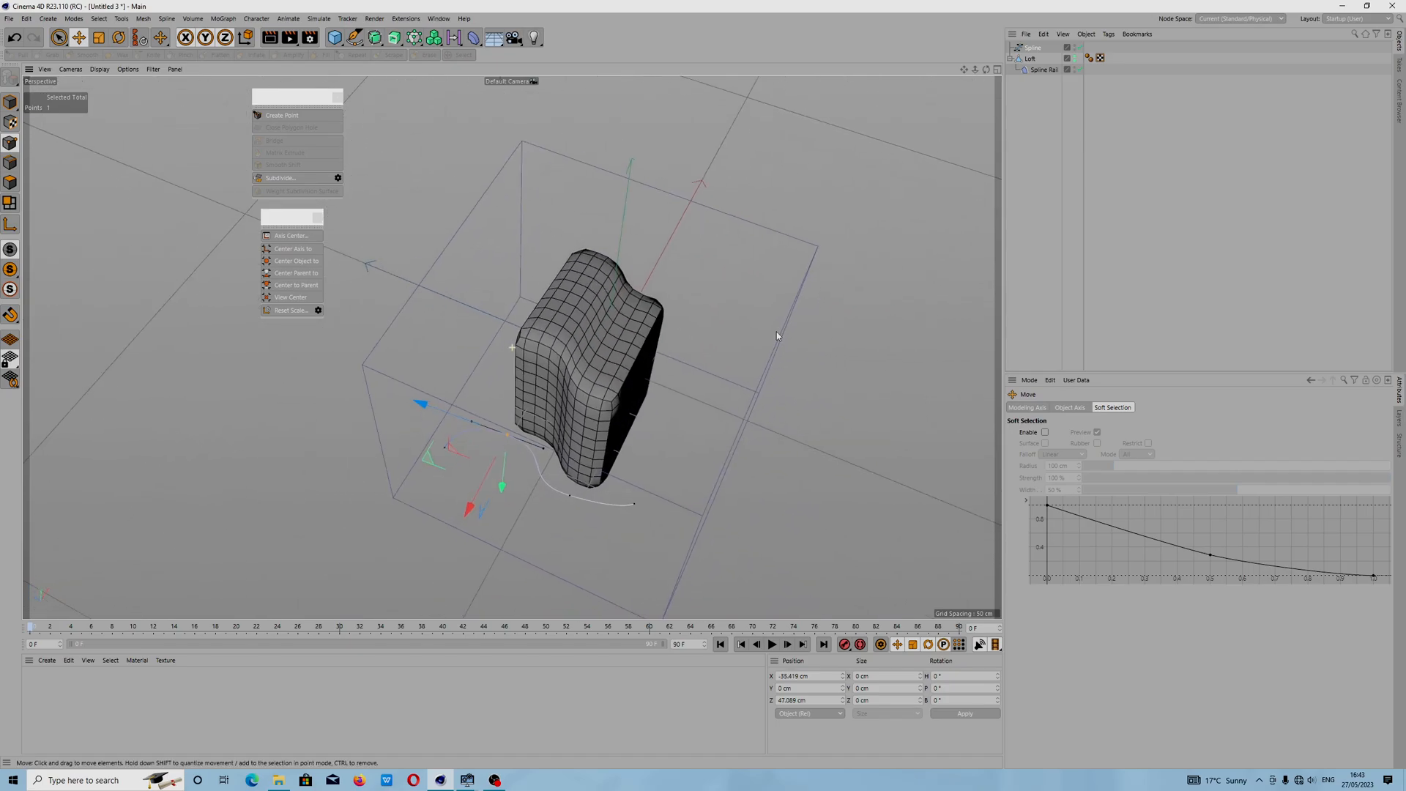
click(634, 505)
drag(587, 498, 584, 507)
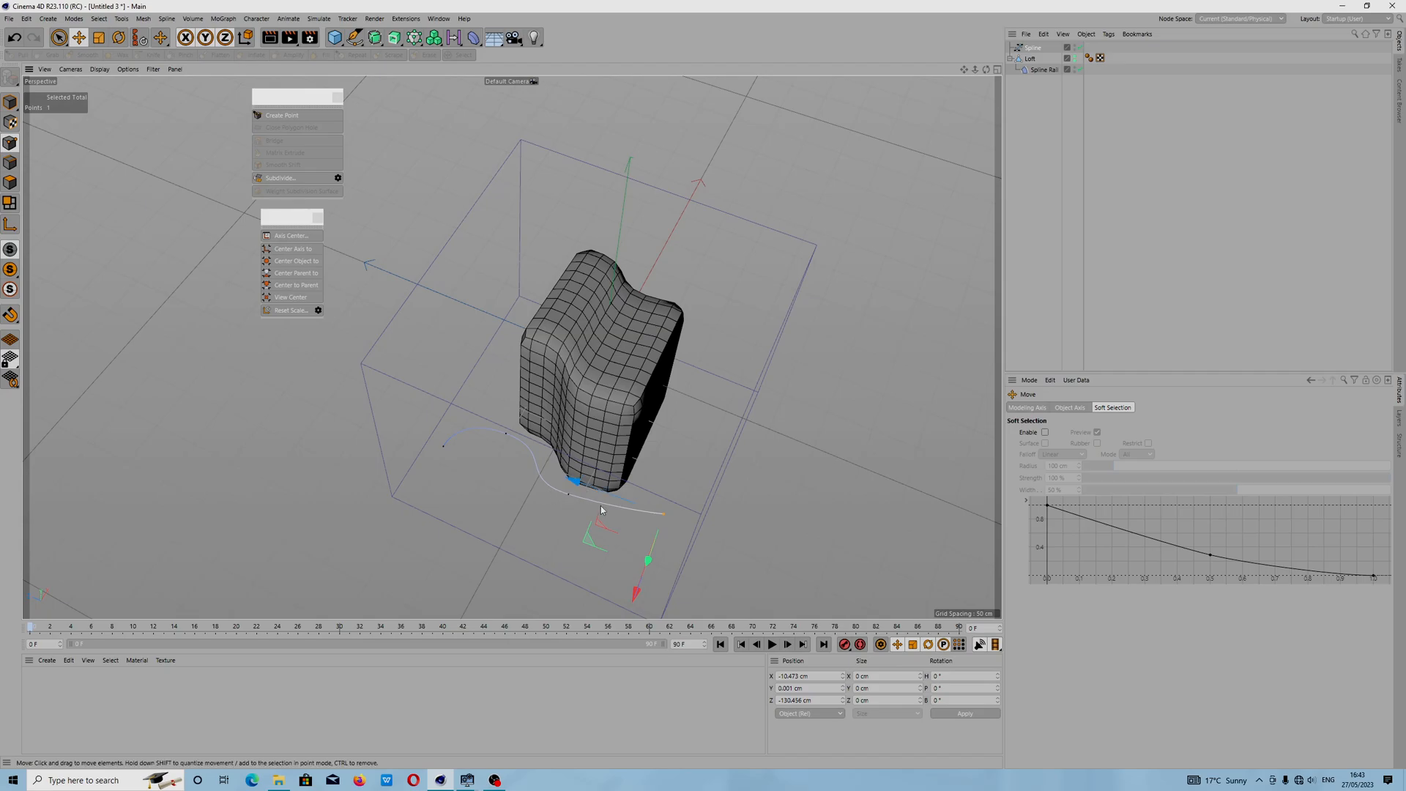
Step: Delete the spline's end point and move the new end point outward along the curve
key(Delete)
click(568, 494)
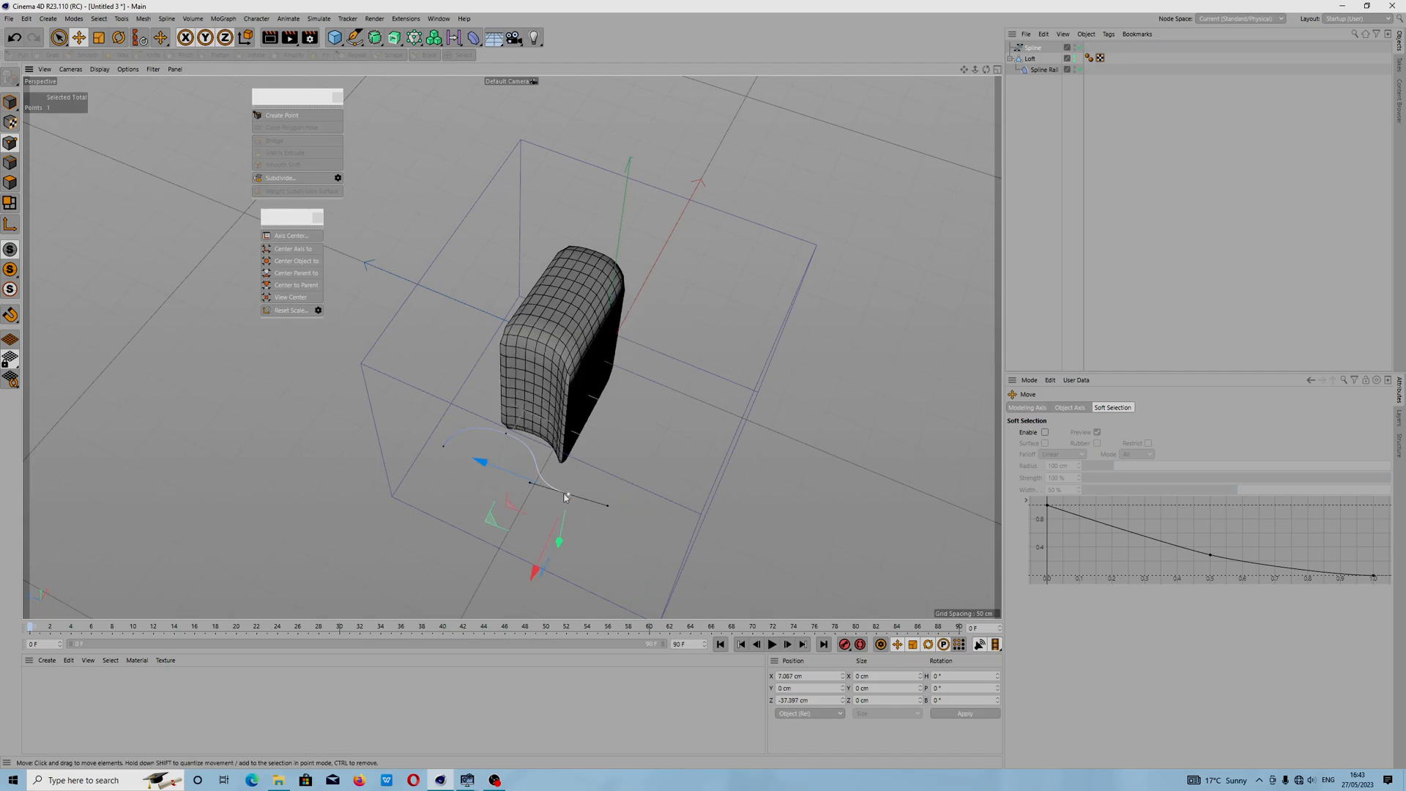
drag(518, 481, 596, 509)
Step: Try to move the spline's middle point outward to bend the loft into a single broad curve
click(505, 435)
drag(489, 437, 744, 479)
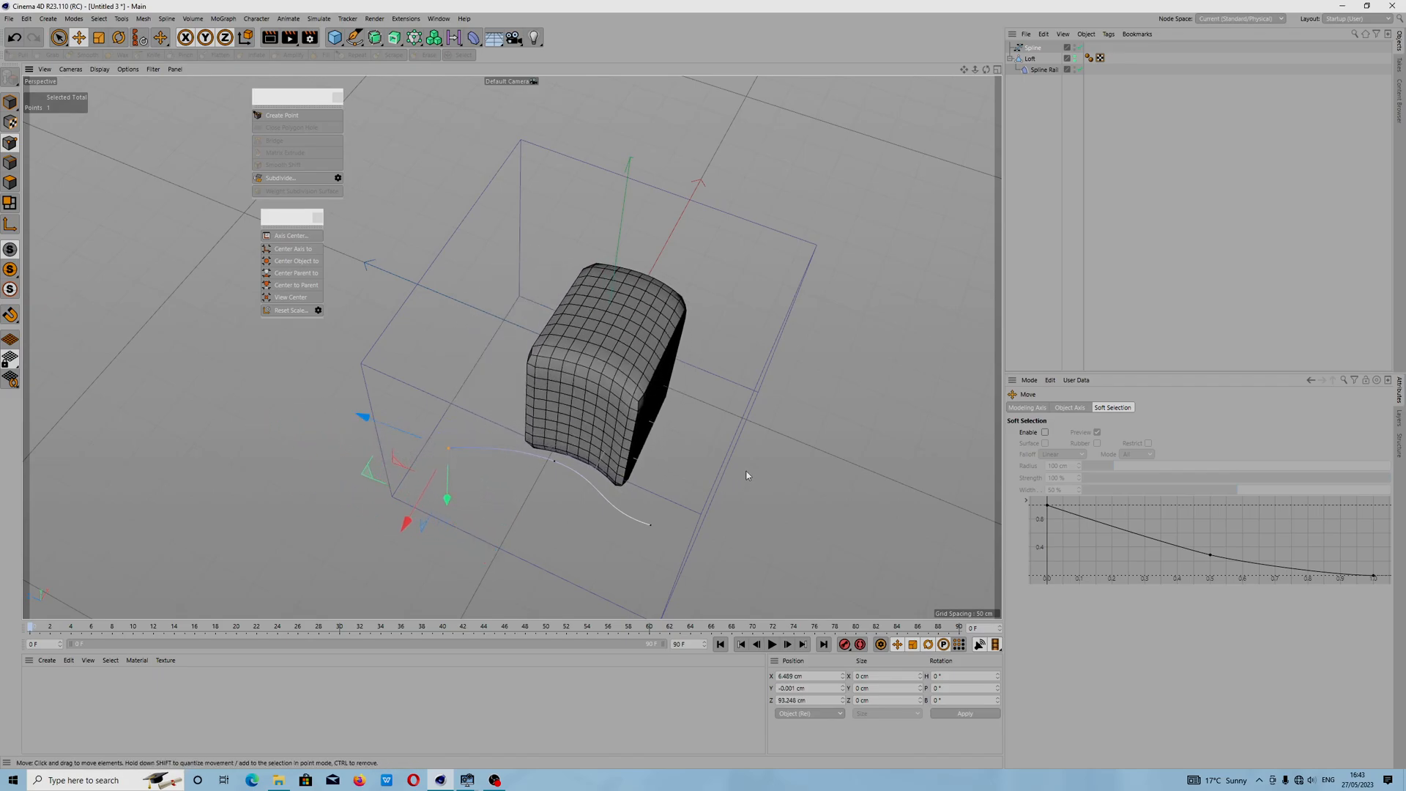
alt+drag(721, 363, 614, 366)
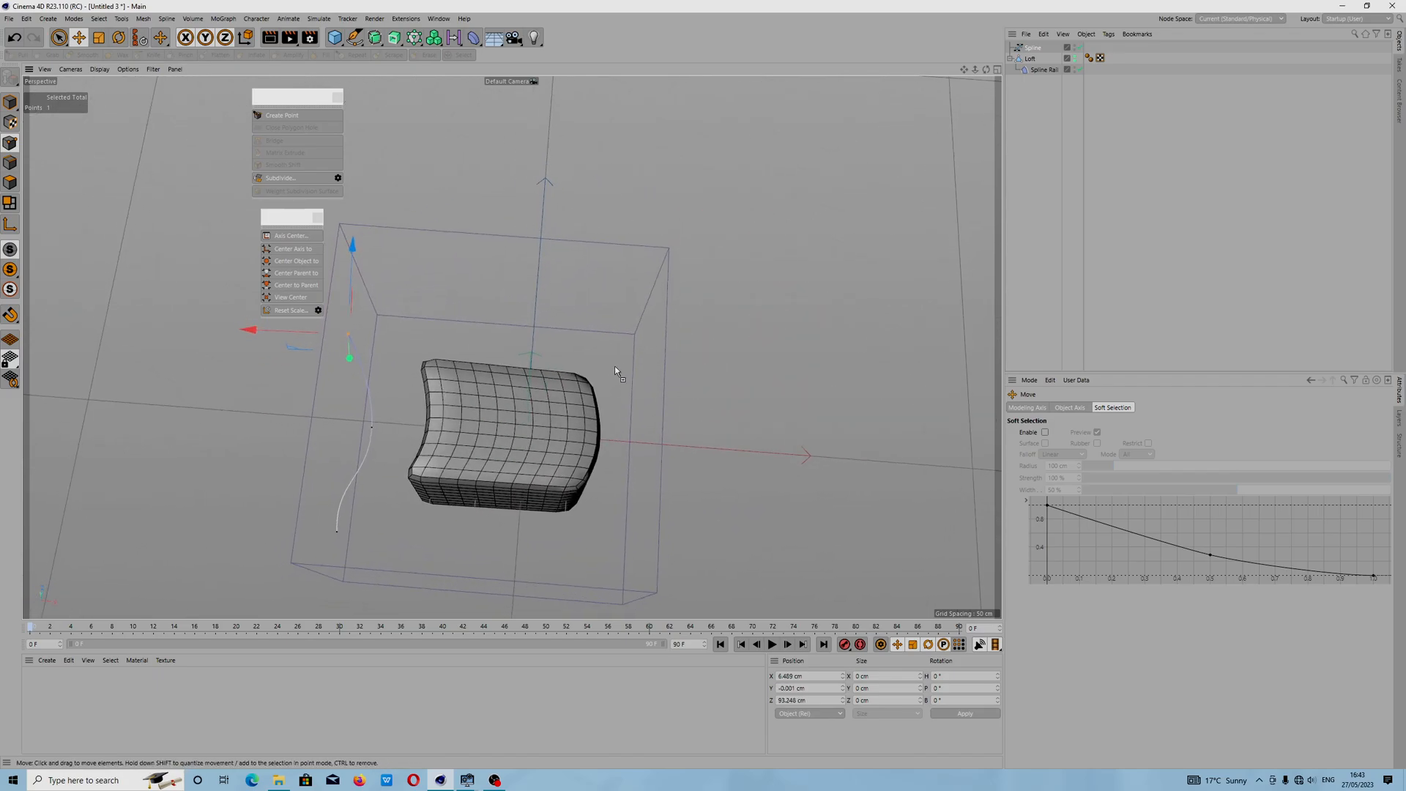
Step: Undo the last moves of the spline's middle point
key(ctrl+z)
key(ctrl+z)
key(ctrl+z)
key(ctrl+z)
key(ctrl+z)
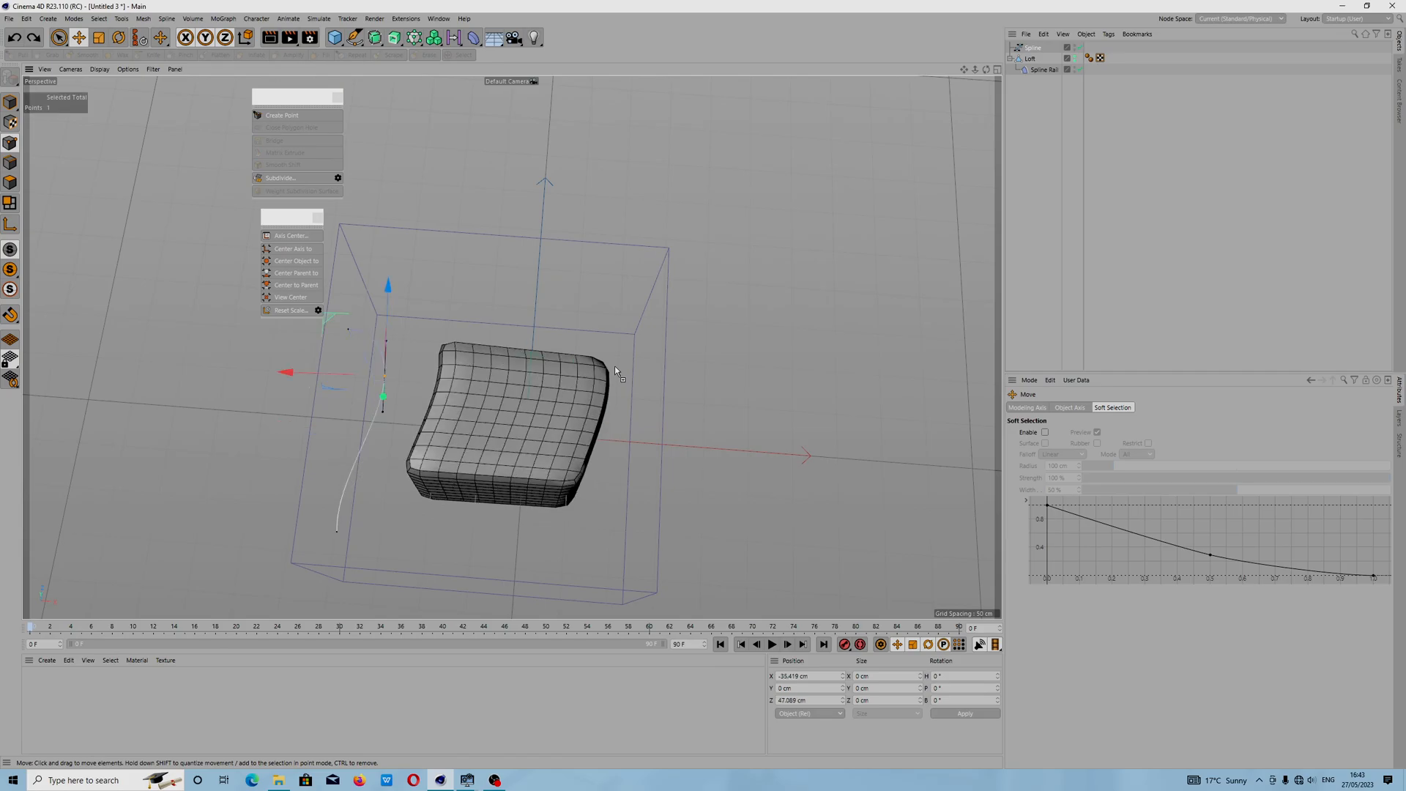
key(ctrl+z)
Step: Reposition the spline's points to bend the loft sharply, placing one point at about X -100 cm, Z -10.5 cm
alt+middle_drag(614, 367, 687, 350)
drag(412, 369, 403, 474)
click(463, 360)
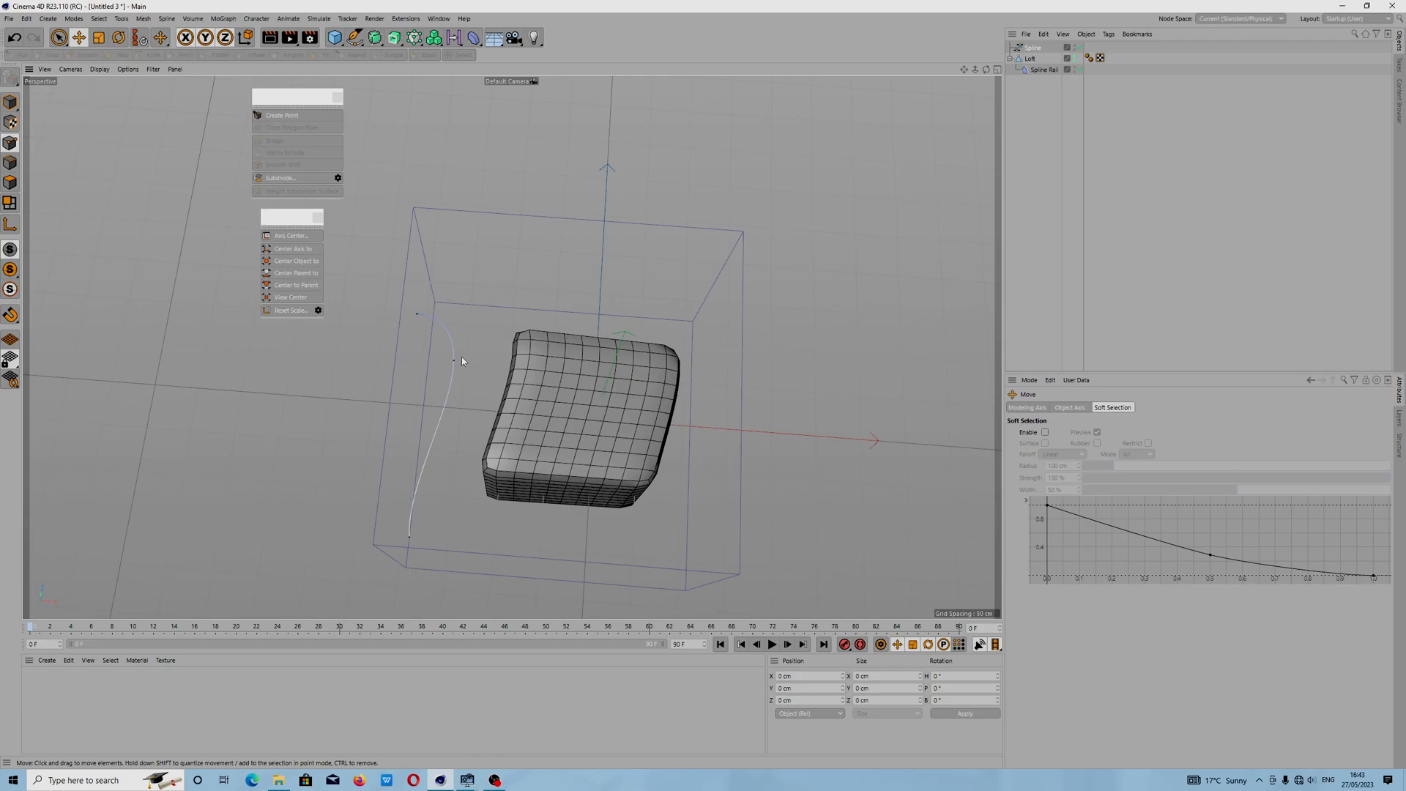
click(454, 361)
drag(457, 304, 458, 357)
drag(406, 412, 532, 432)
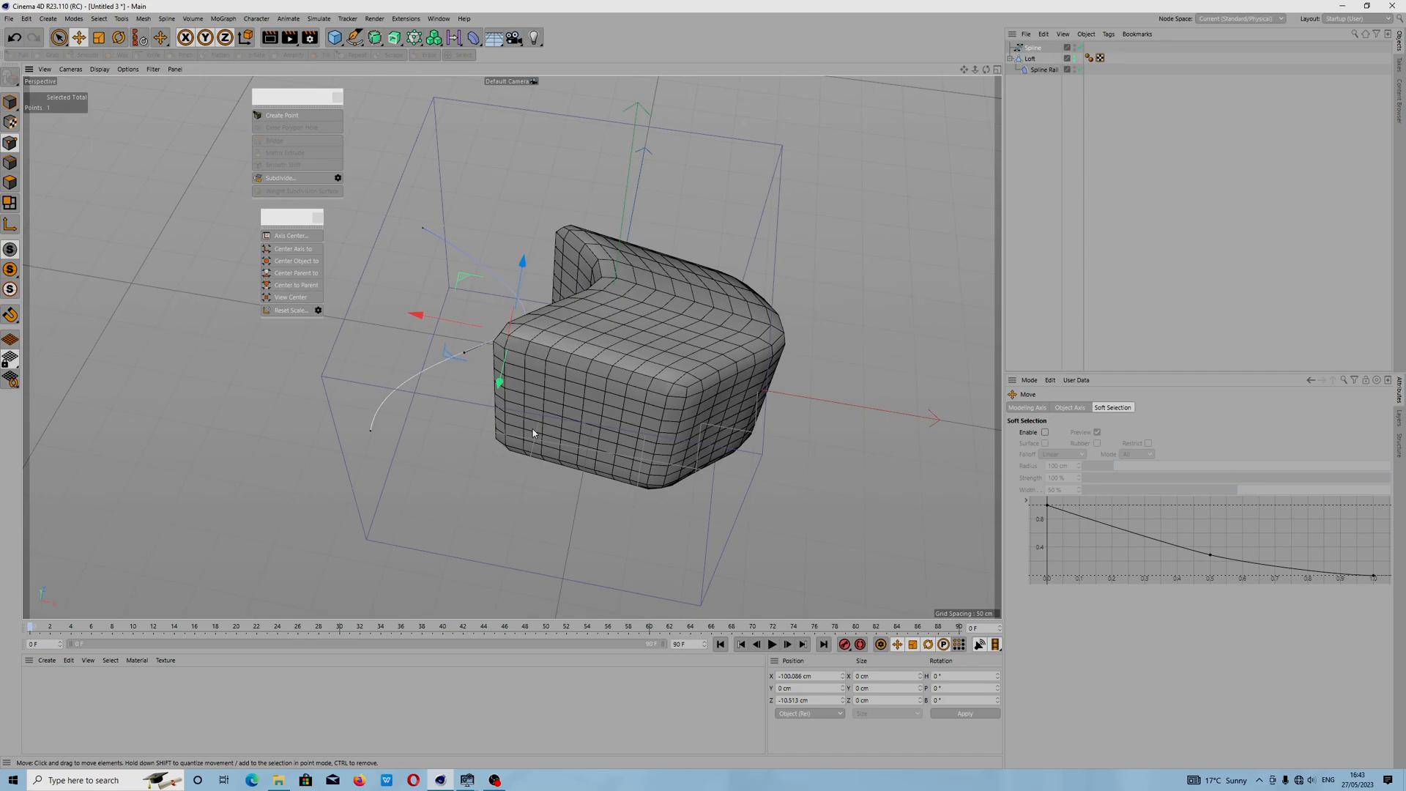
alt+middle_drag(534, 429, 510, 383)
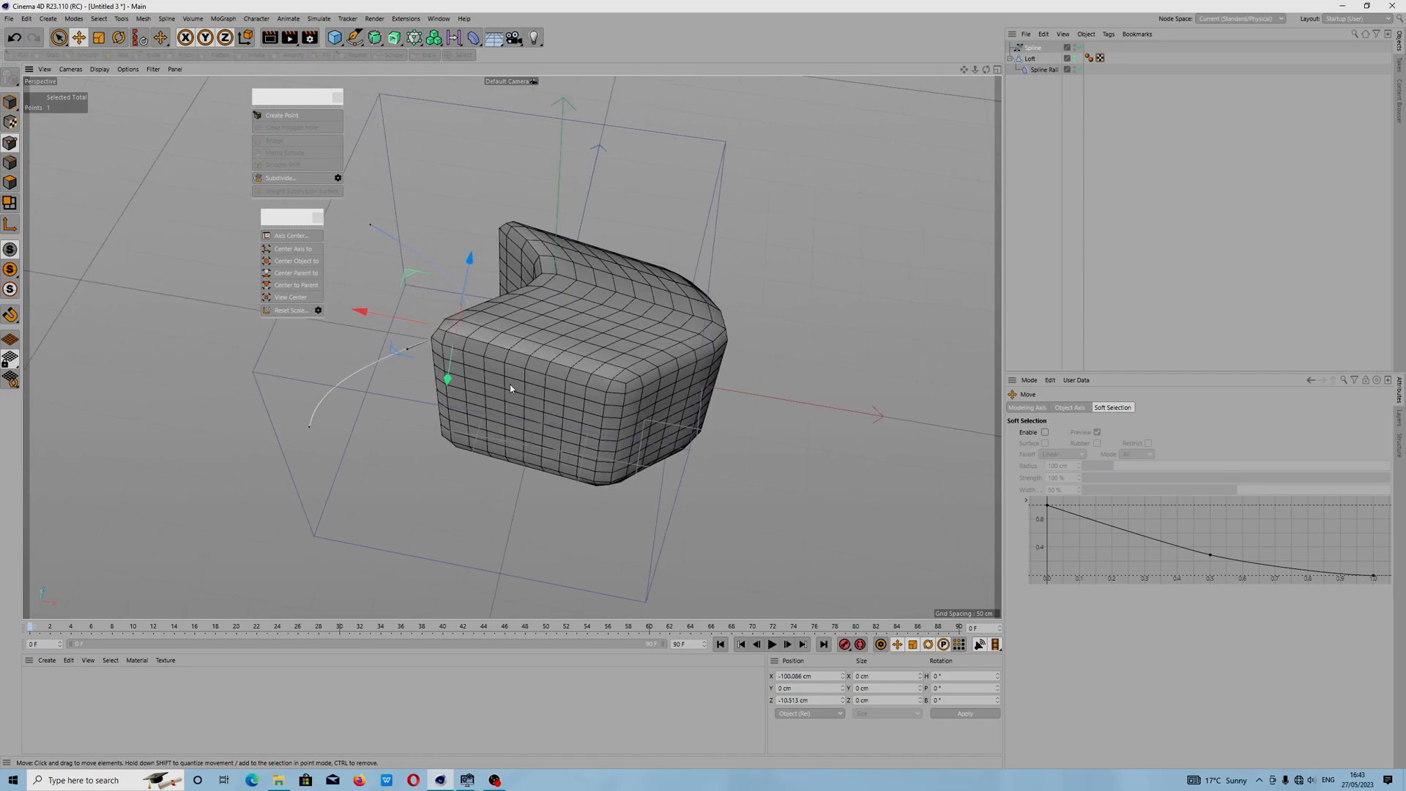
Step: Return to Model mode and close the current project without saving it
click(496, 779)
click(497, 779)
click(14, 102)
click(10, 19)
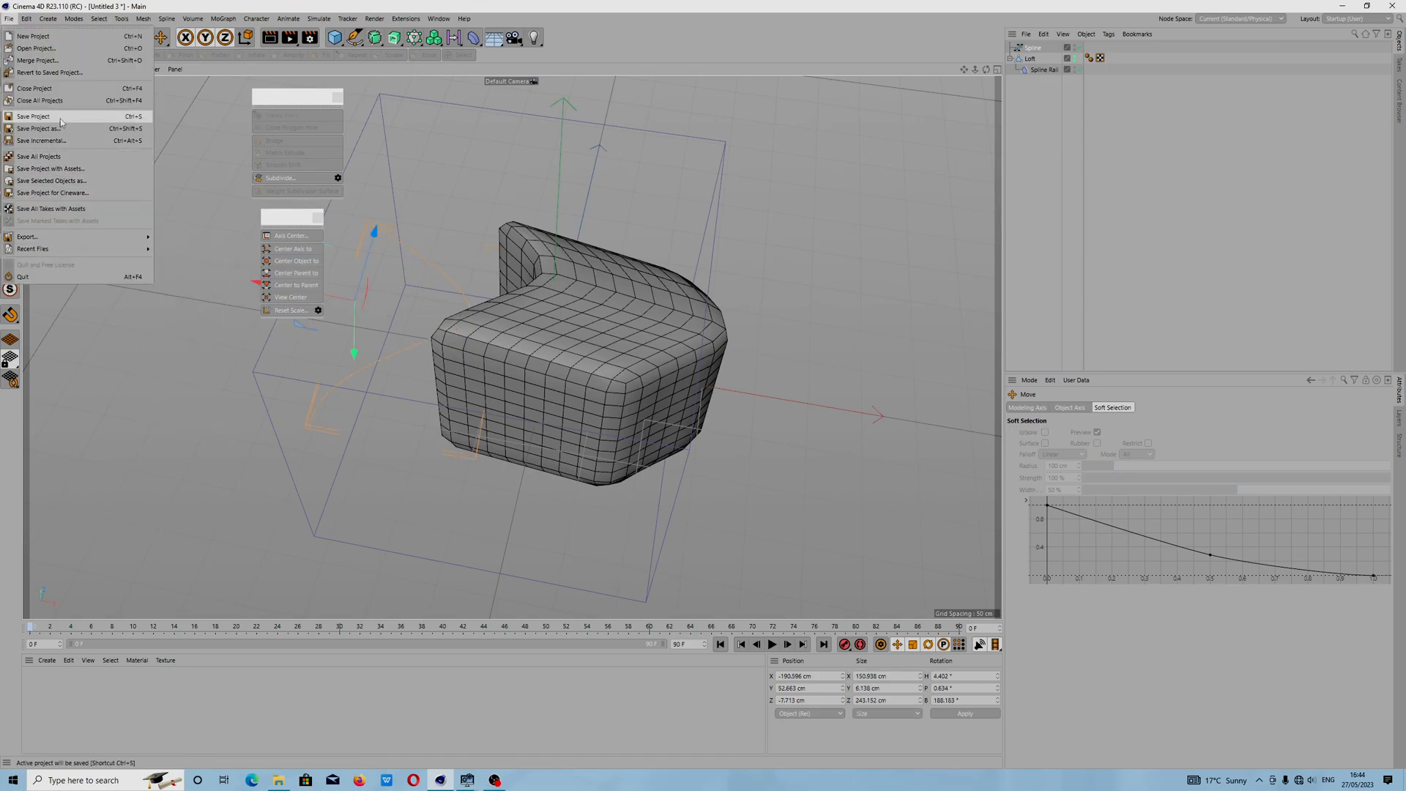
click(44, 89)
click(713, 439)
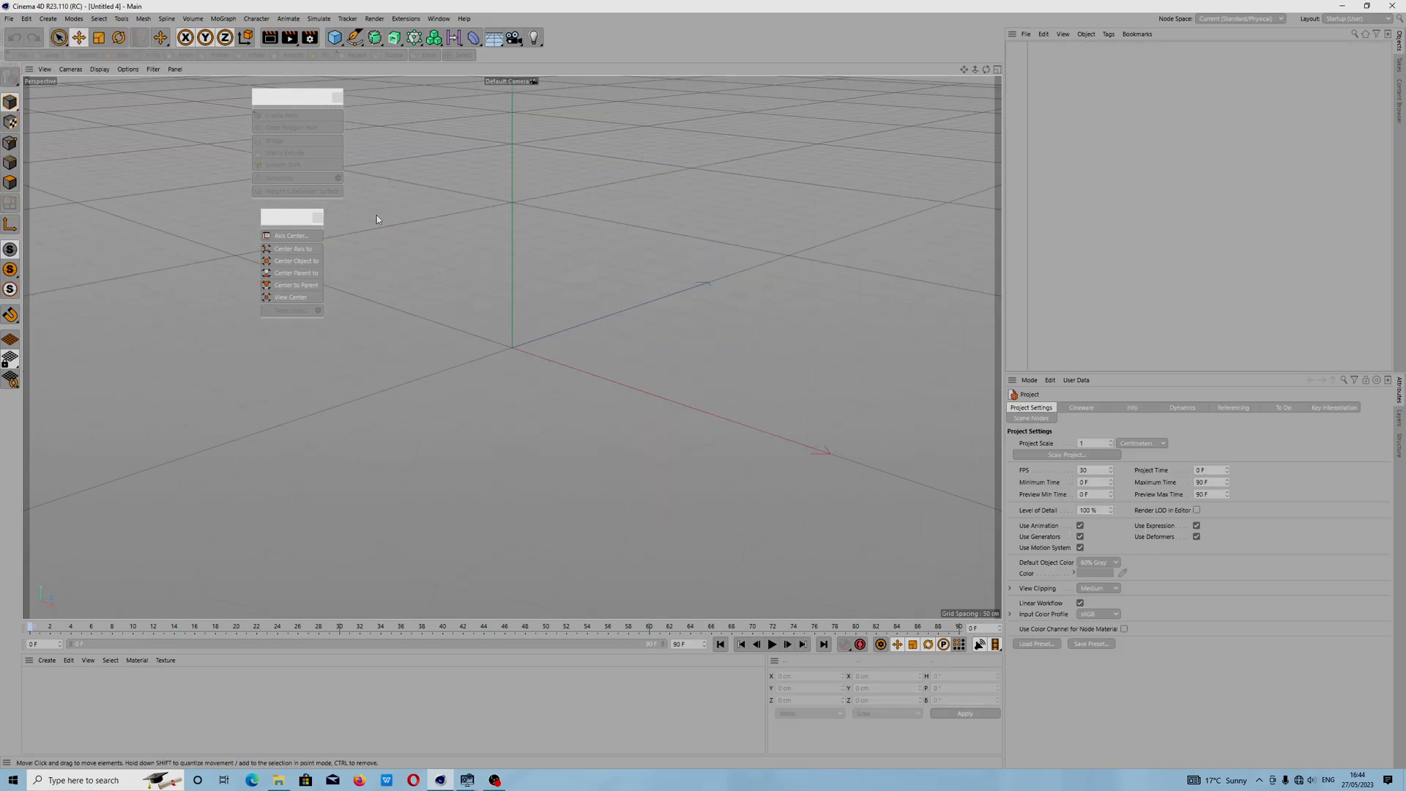
Step: Add an editable 200 cm cube and display it shaded with its edge lines
click(334, 37)
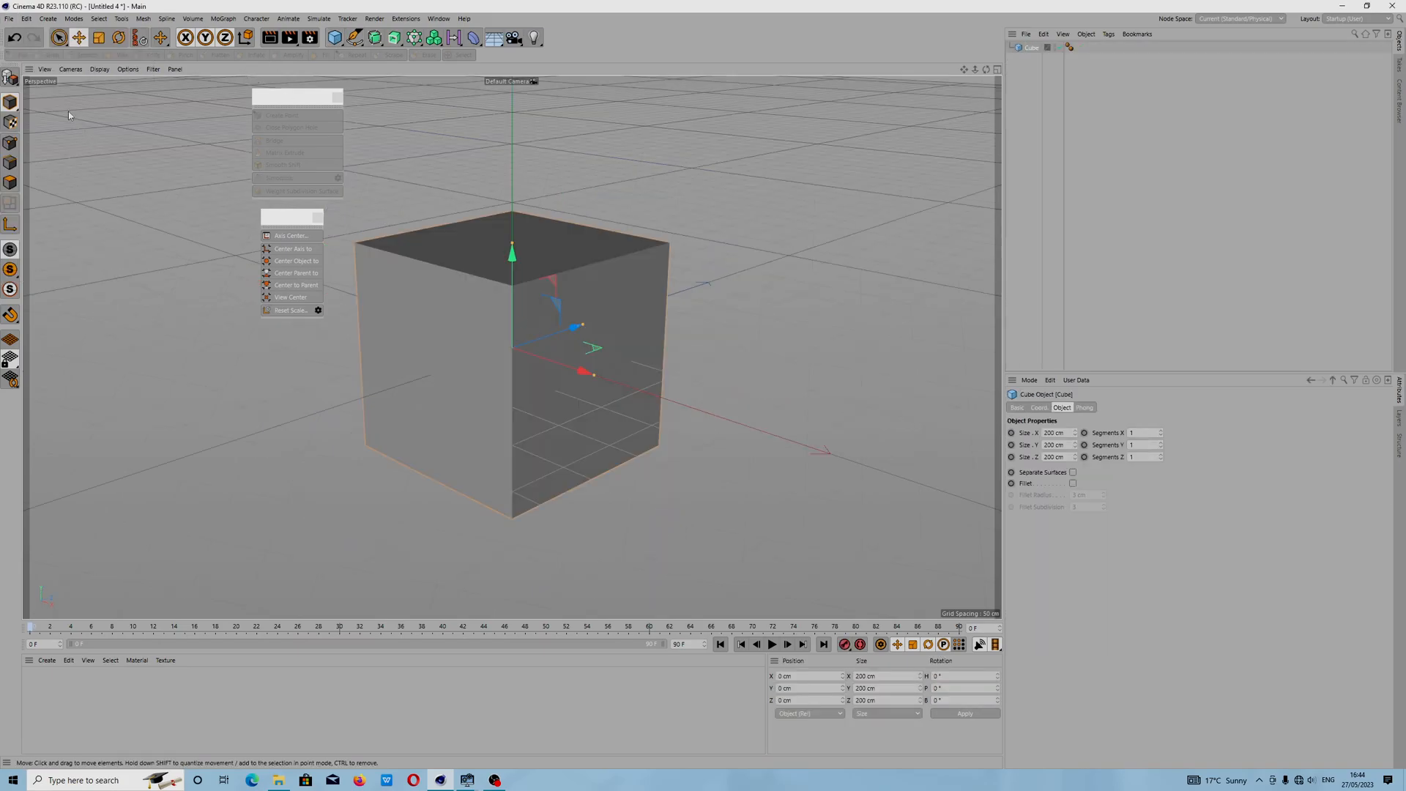
click(11, 81)
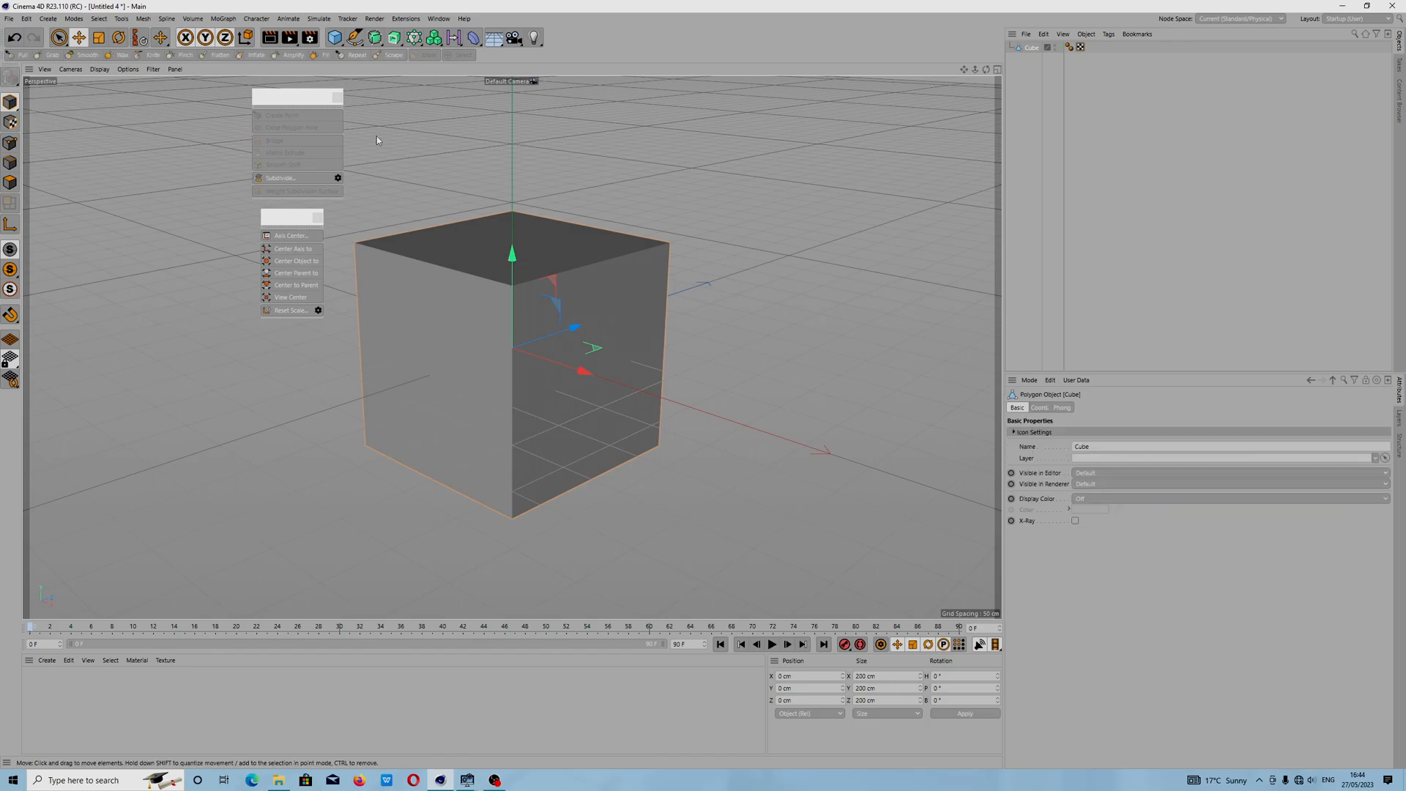
click(101, 69)
click(136, 99)
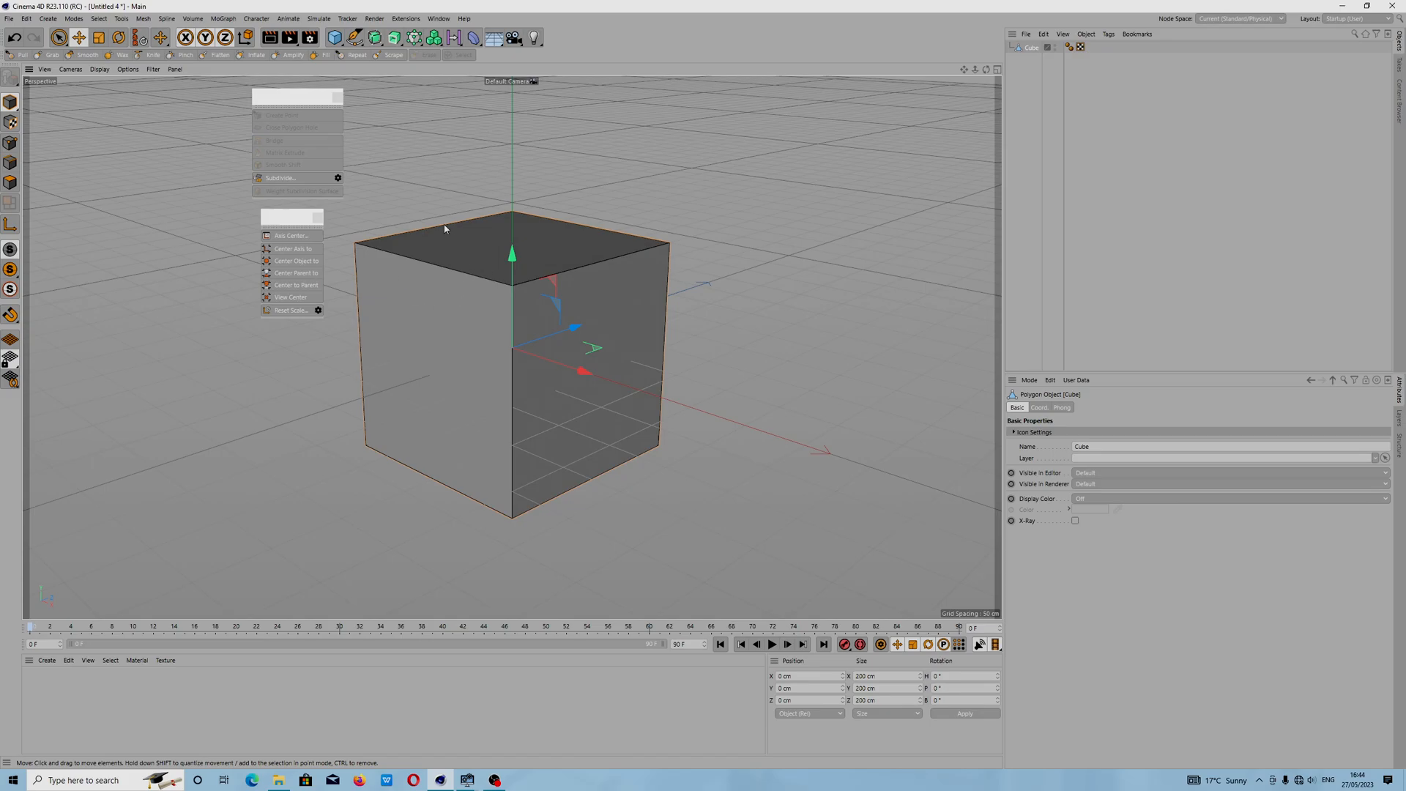
Step: Select all of the cube's faces in Polygons mode
alt+drag(704, 286, 638, 378)
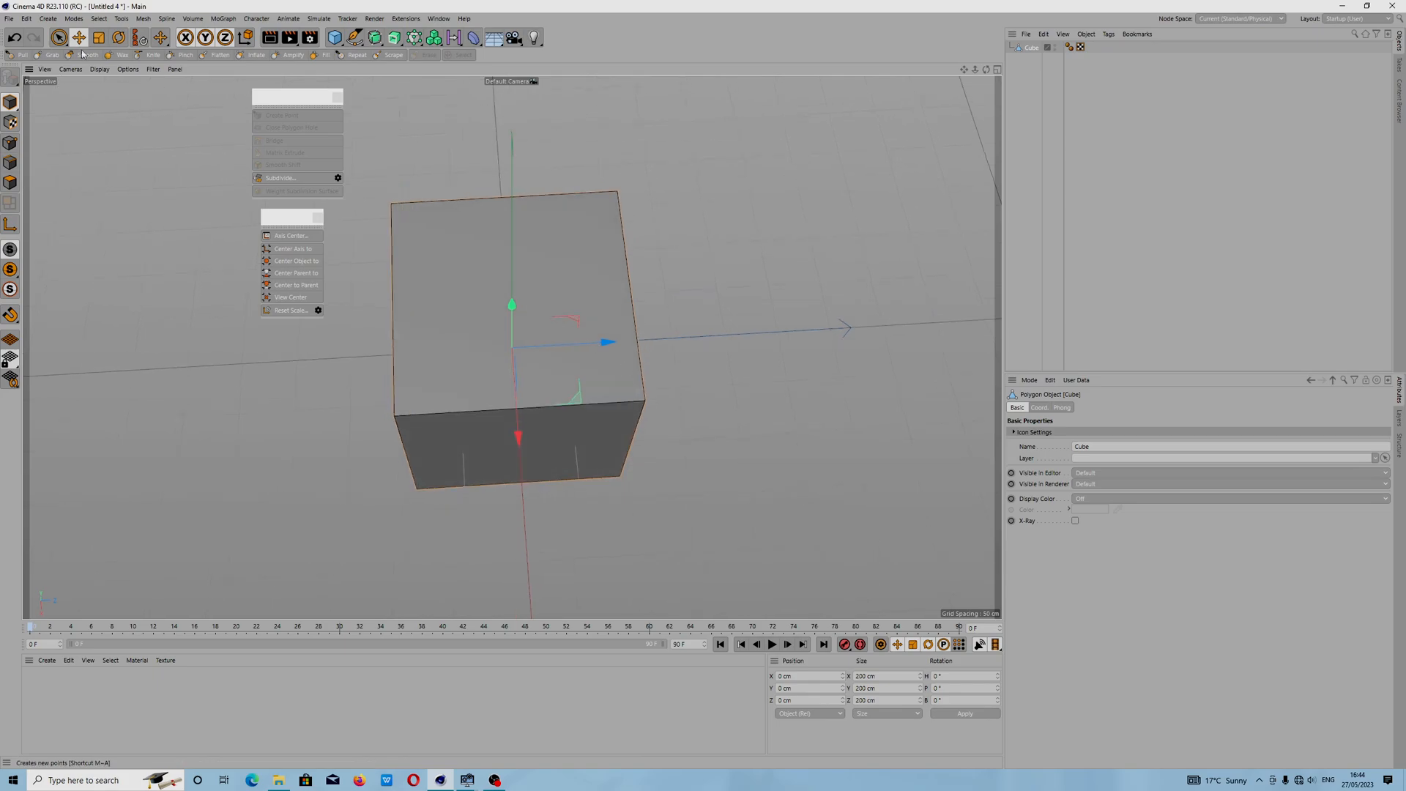
click(10, 183)
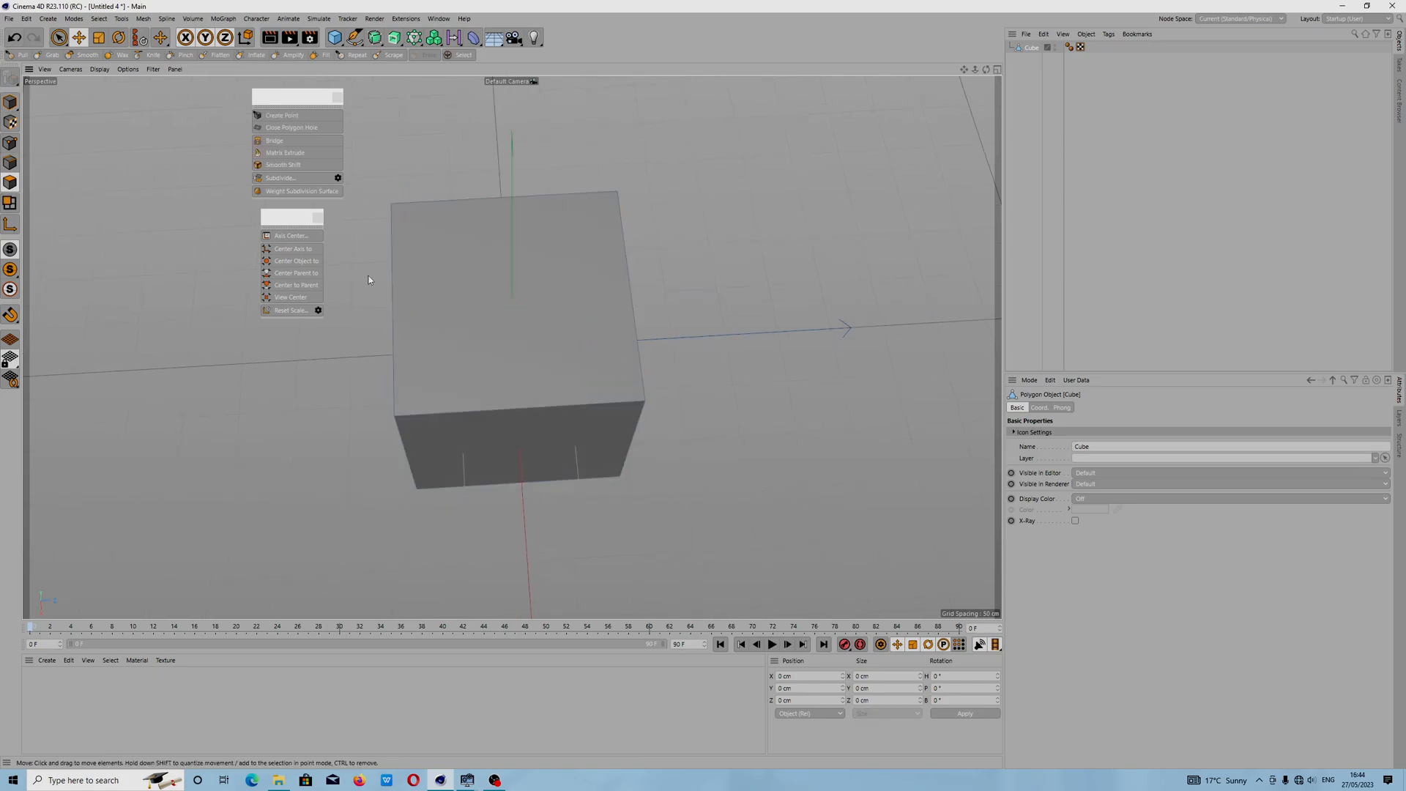
key(ctrl+a)
alt+drag(416, 429, 440, 355)
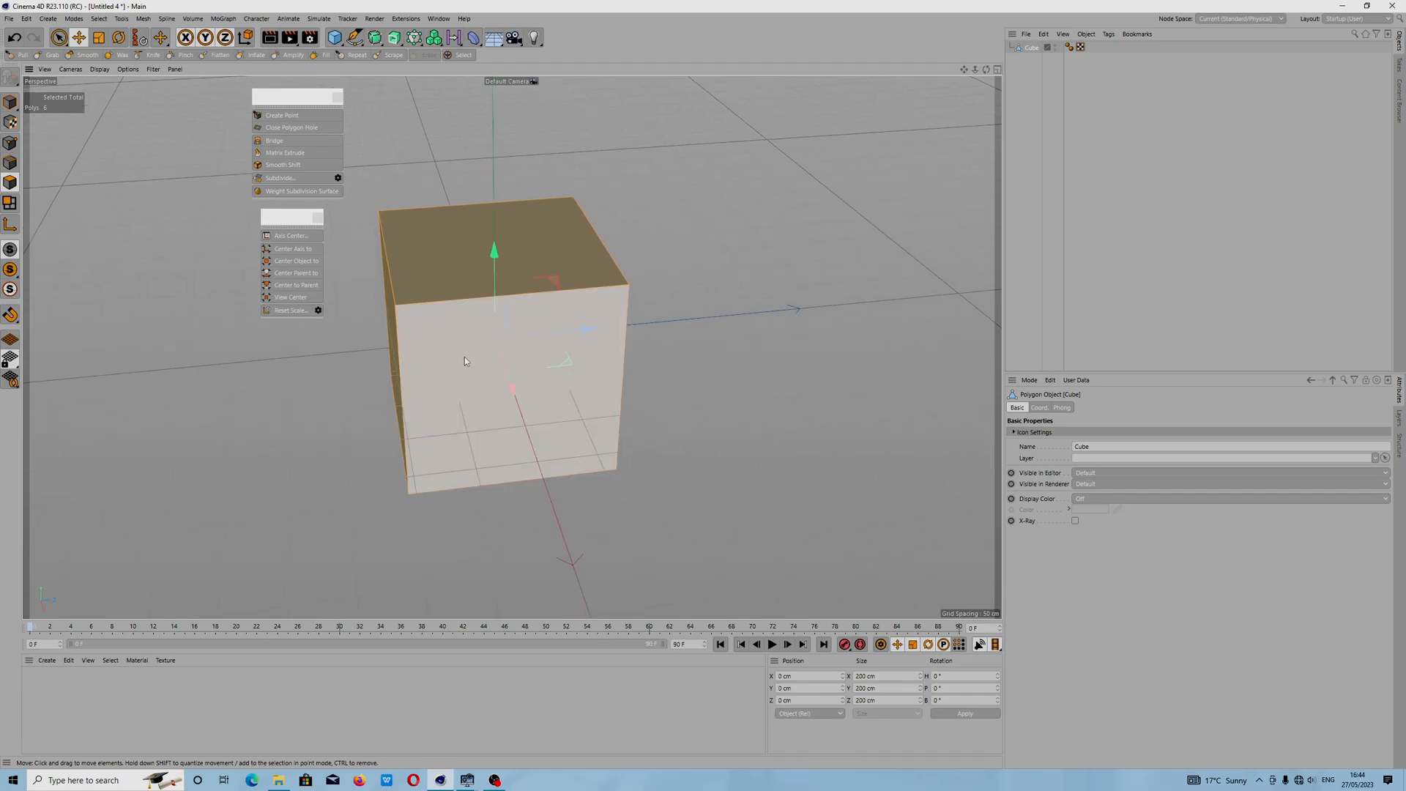
mouse_move(463, 358)
alt+mouse_down()
mouse_move(399, 380)
mouse_move(536, 373)
alt+mouse_up()
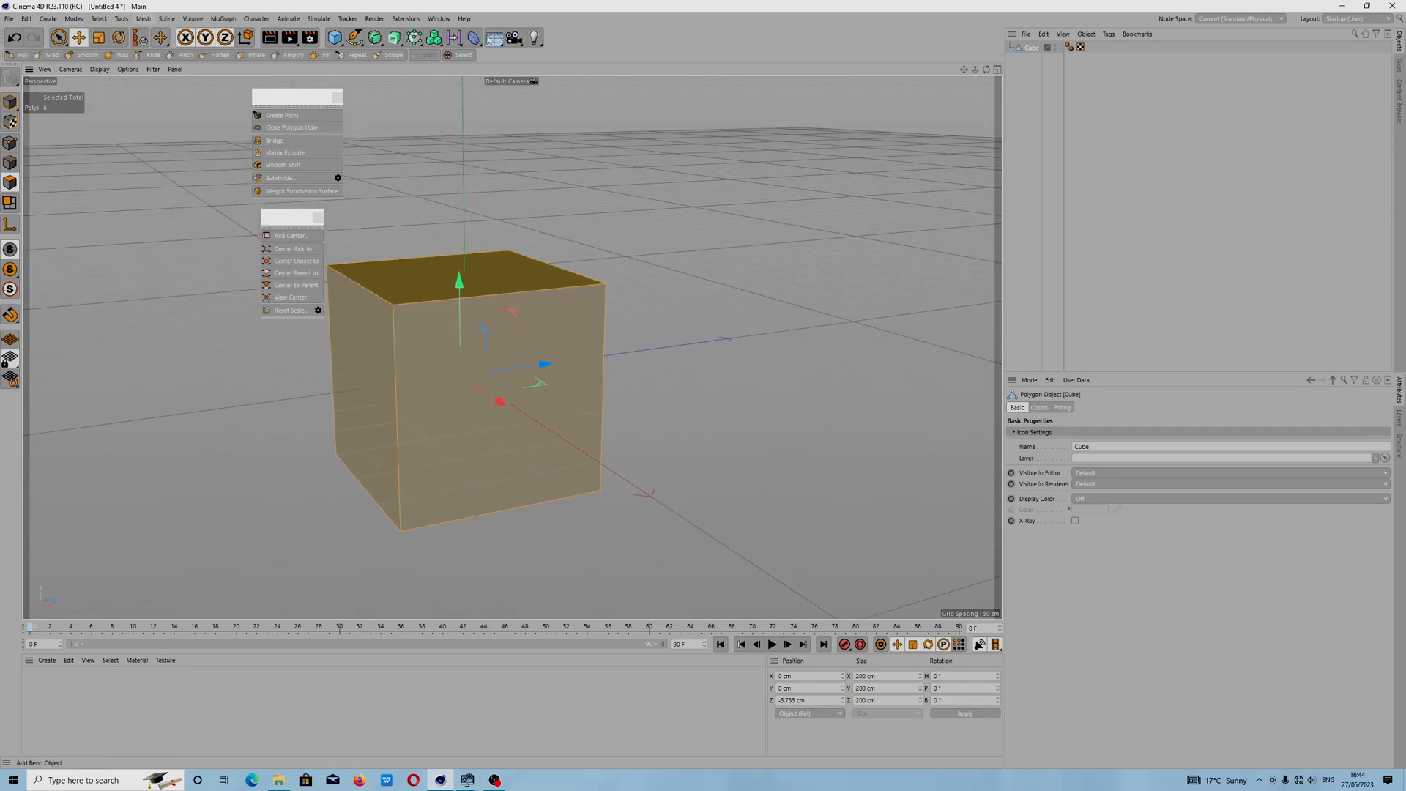
click(99, 19)
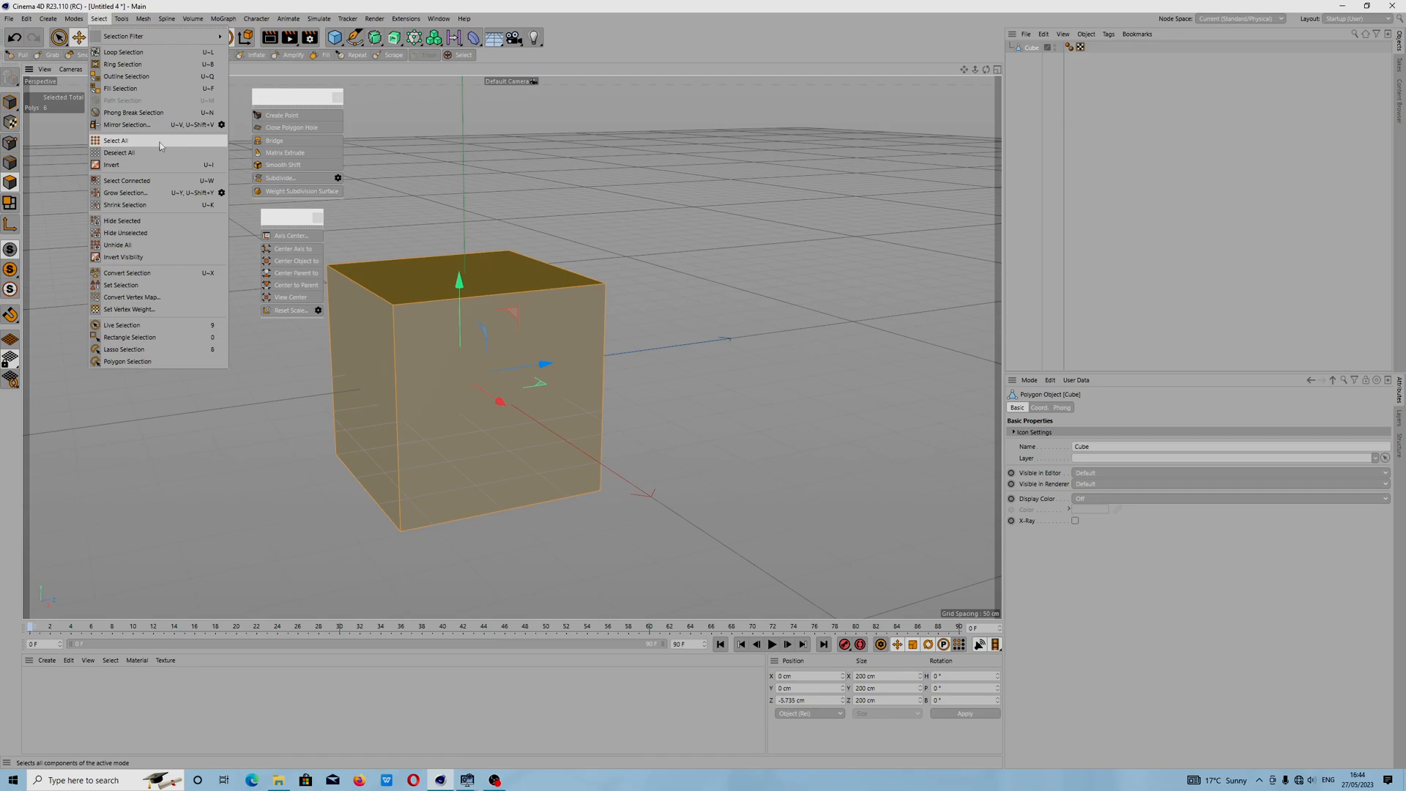
click(128, 141)
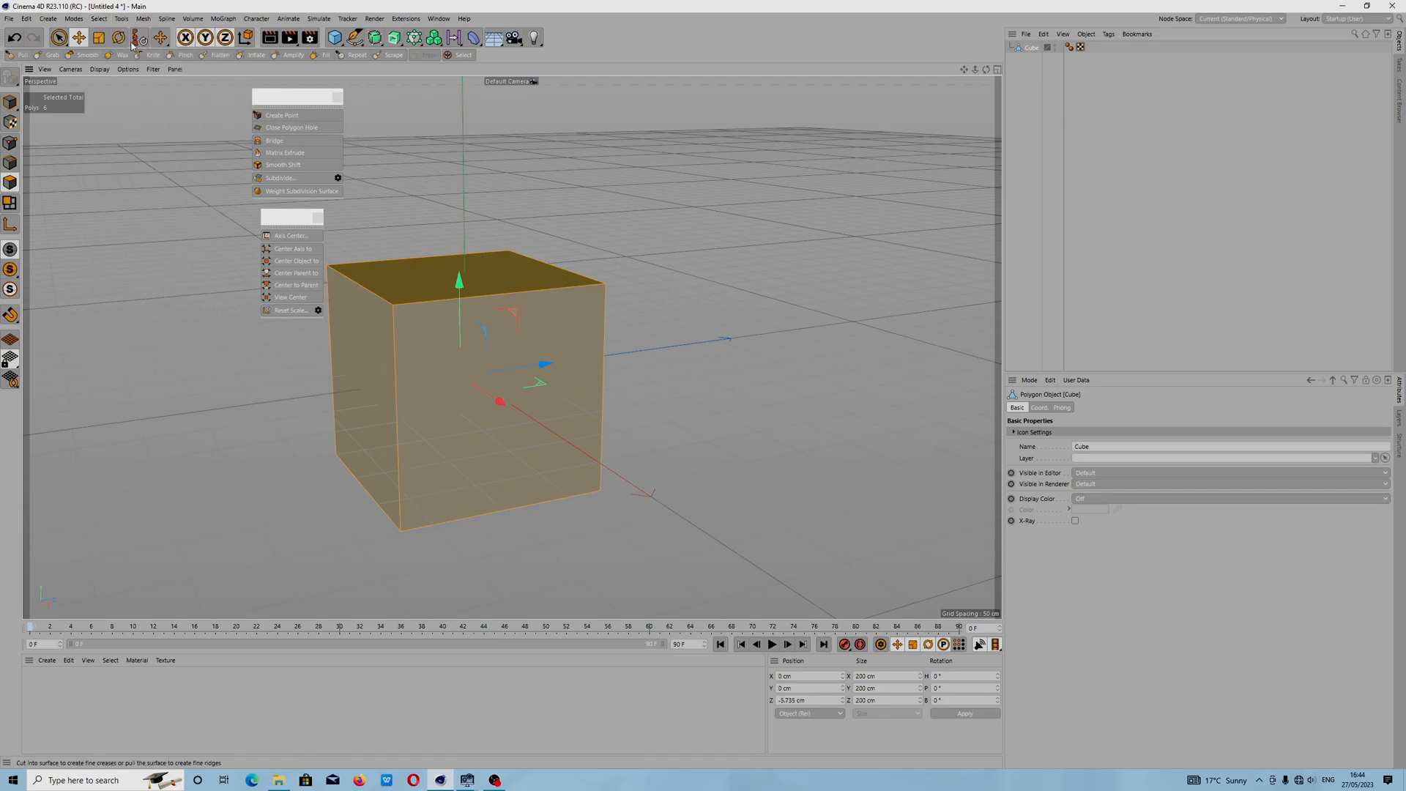
Step: Search the customizable palette commands for "select all"
click(439, 19)
mouse_move(459, 37)
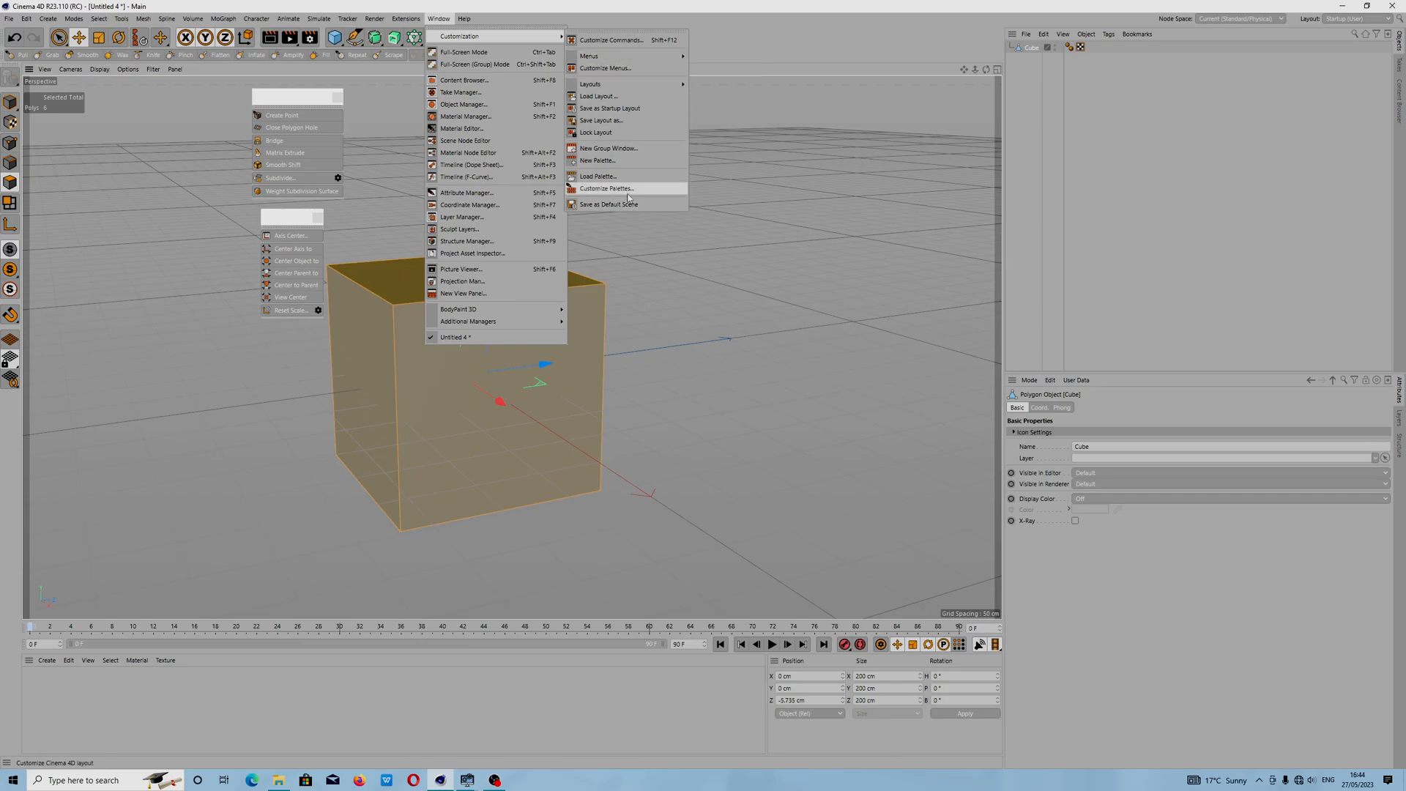
mouse_move(607, 86)
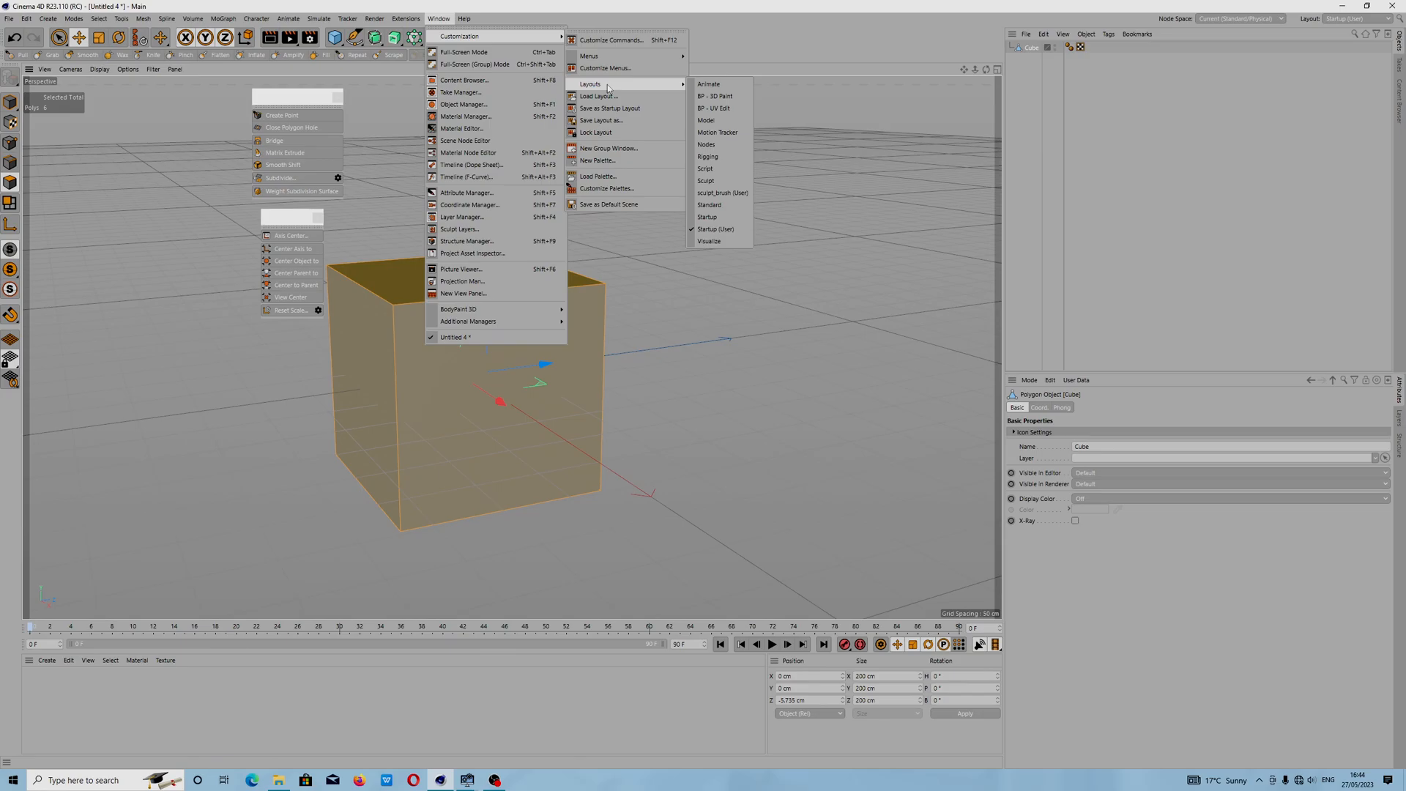
click(607, 189)
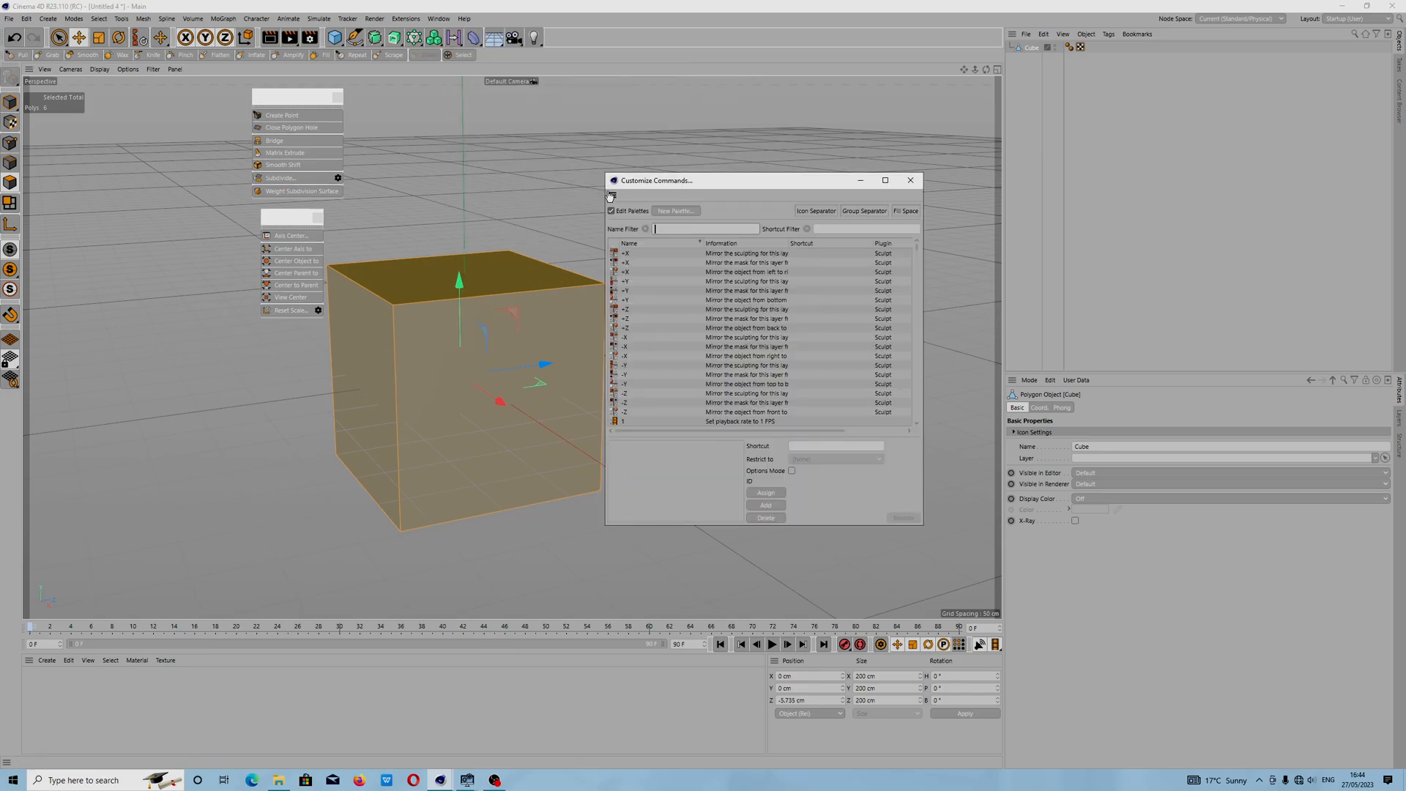
click(737, 282)
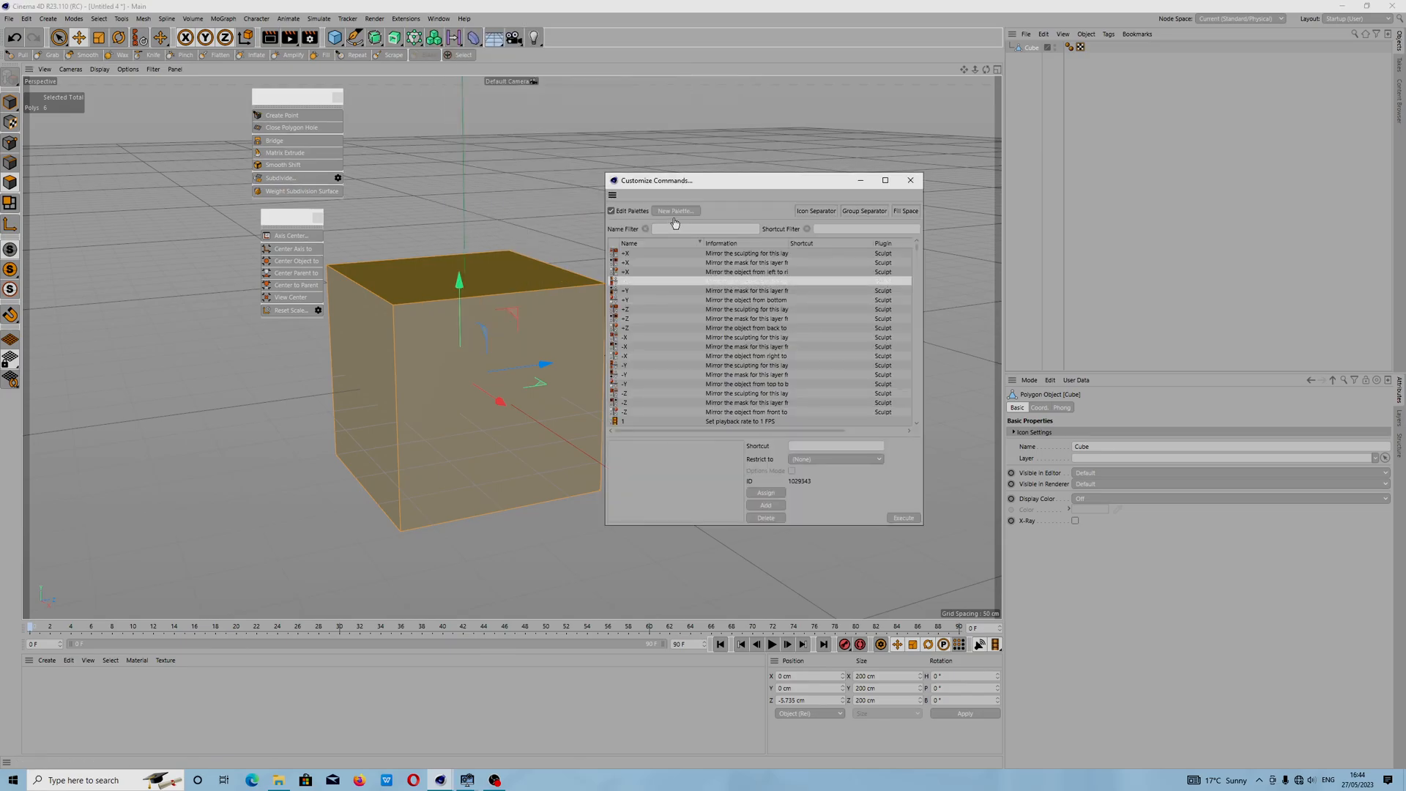
click(834, 230)
click(681, 228)
text(sele)
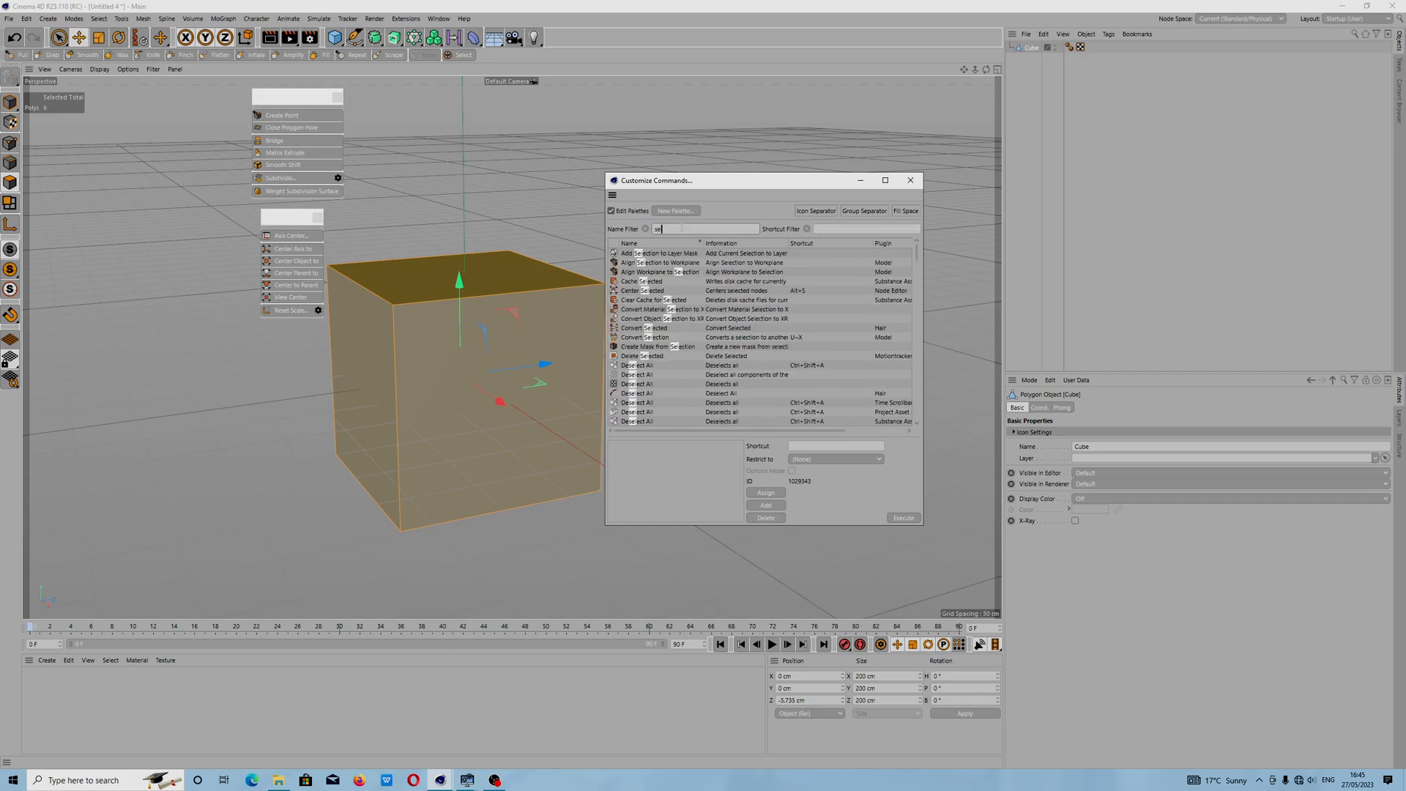
text(ct all)
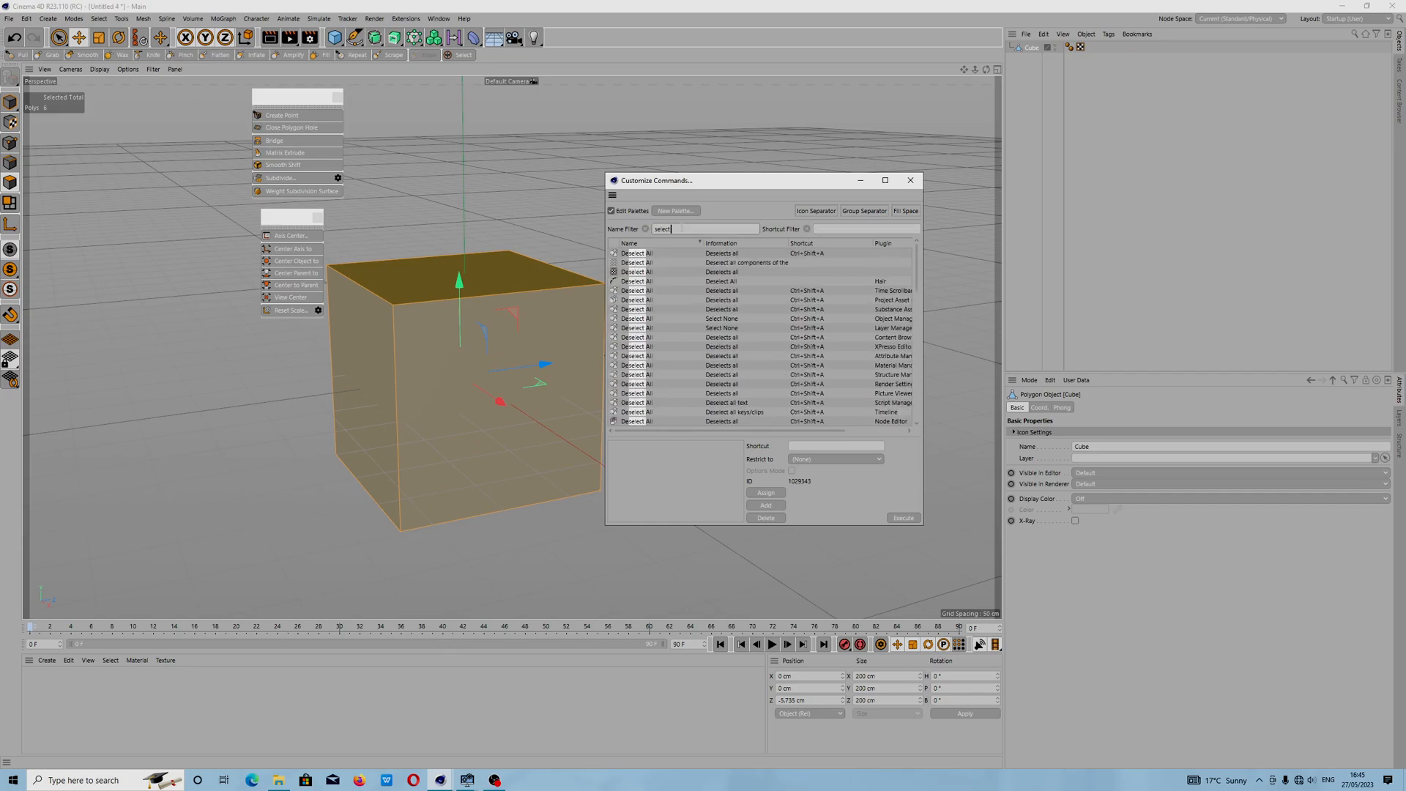
Step: Look through the matching Select All commands, clear the name filter, and close the command customization window
click(645, 263)
scroll(715, 395, down, 5)
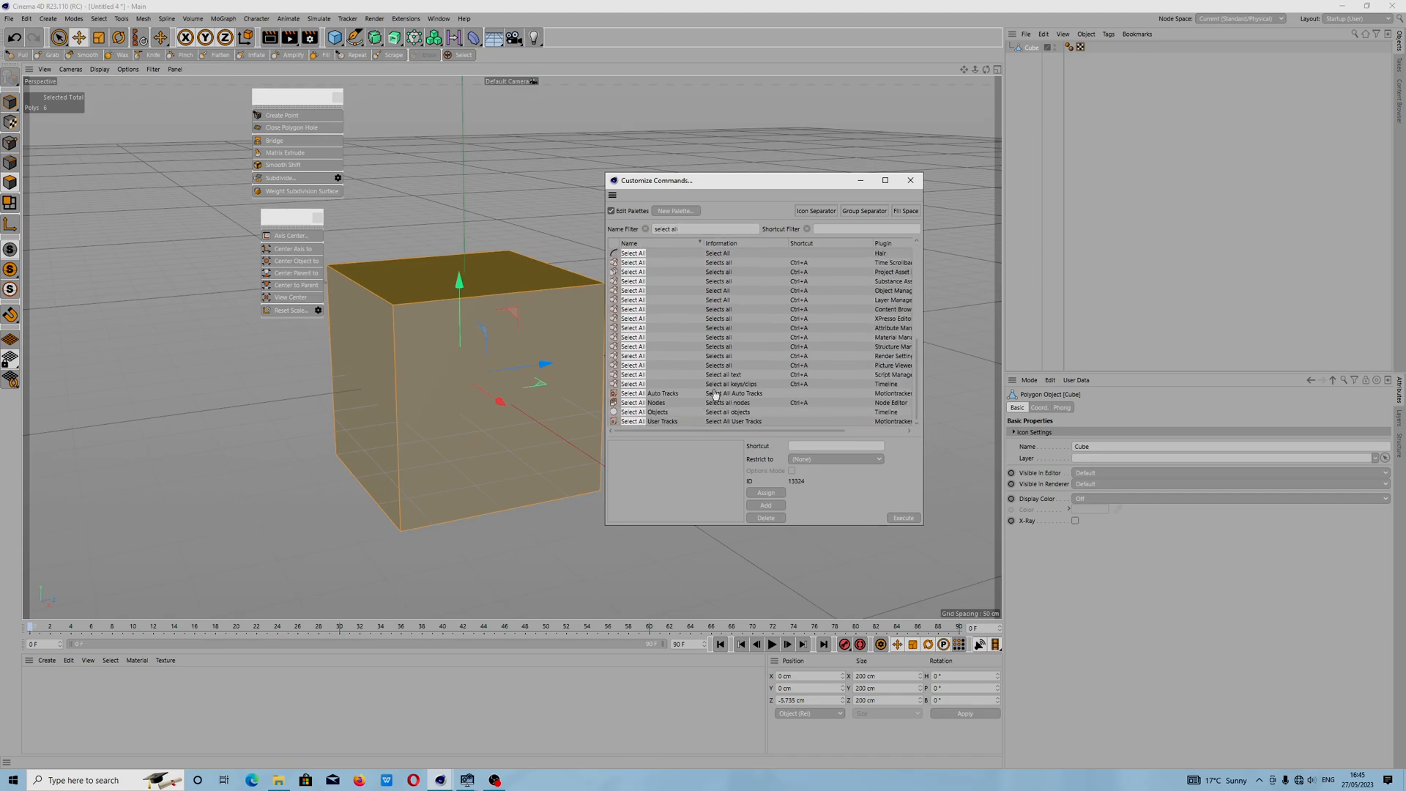
scroll(690, 395, up, 5)
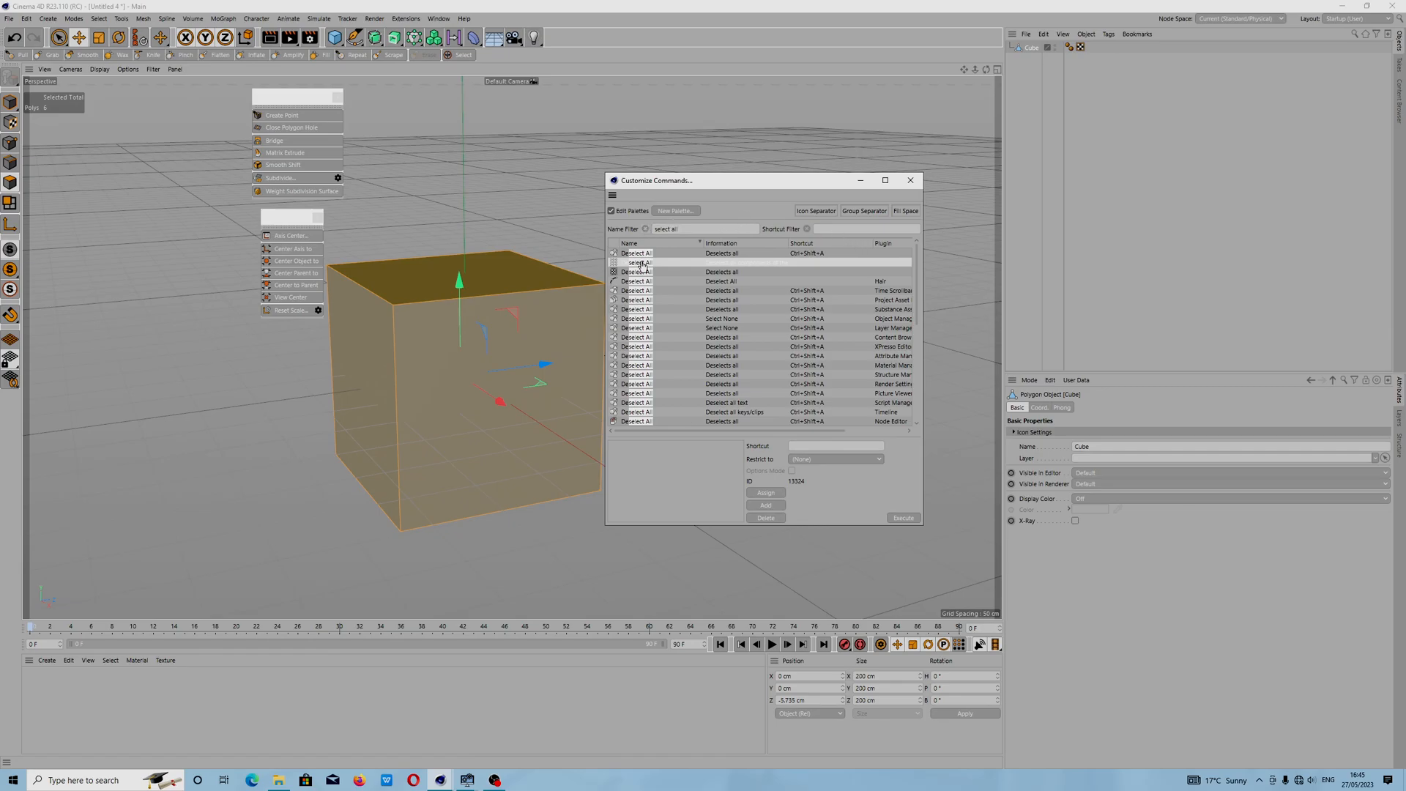
click(645, 229)
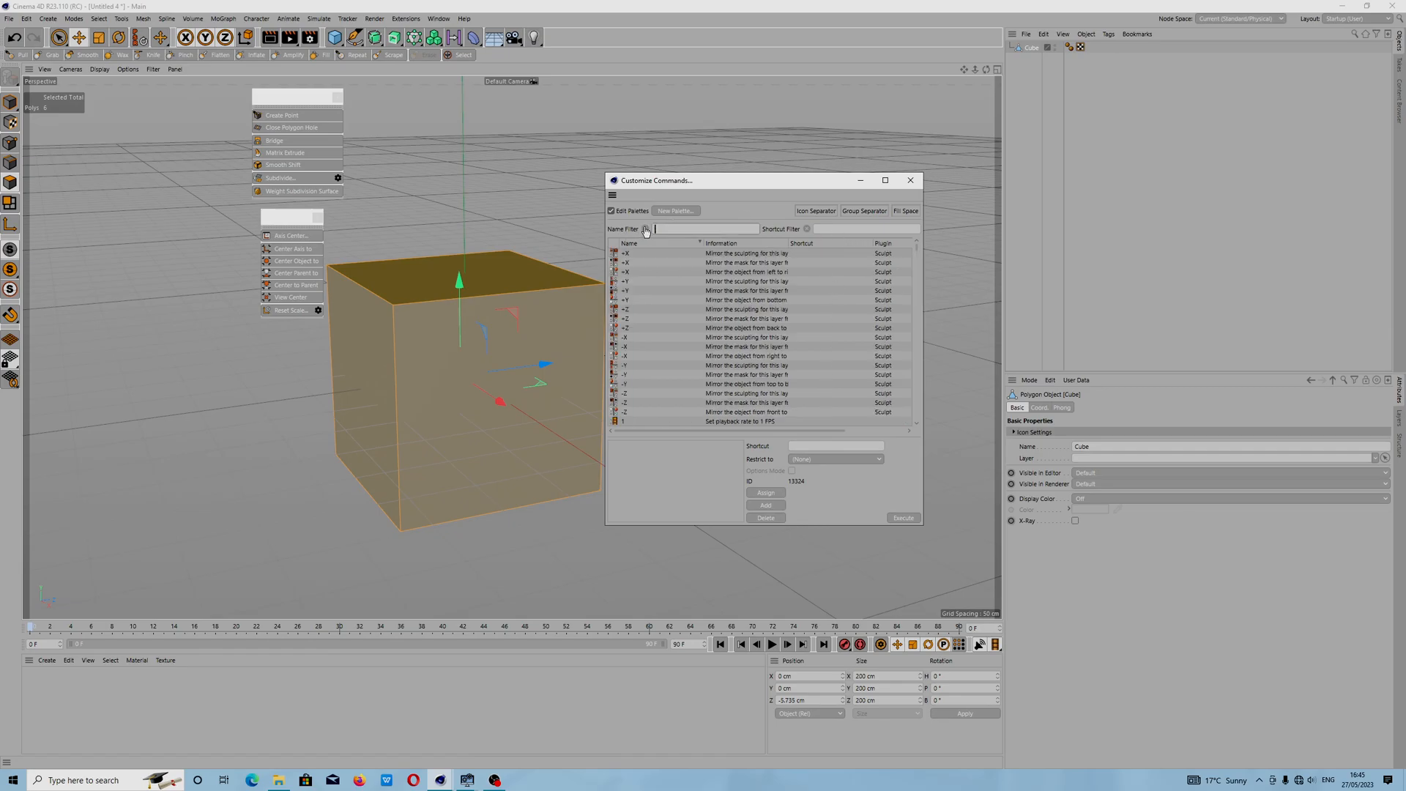
drag(919, 251, 917, 303)
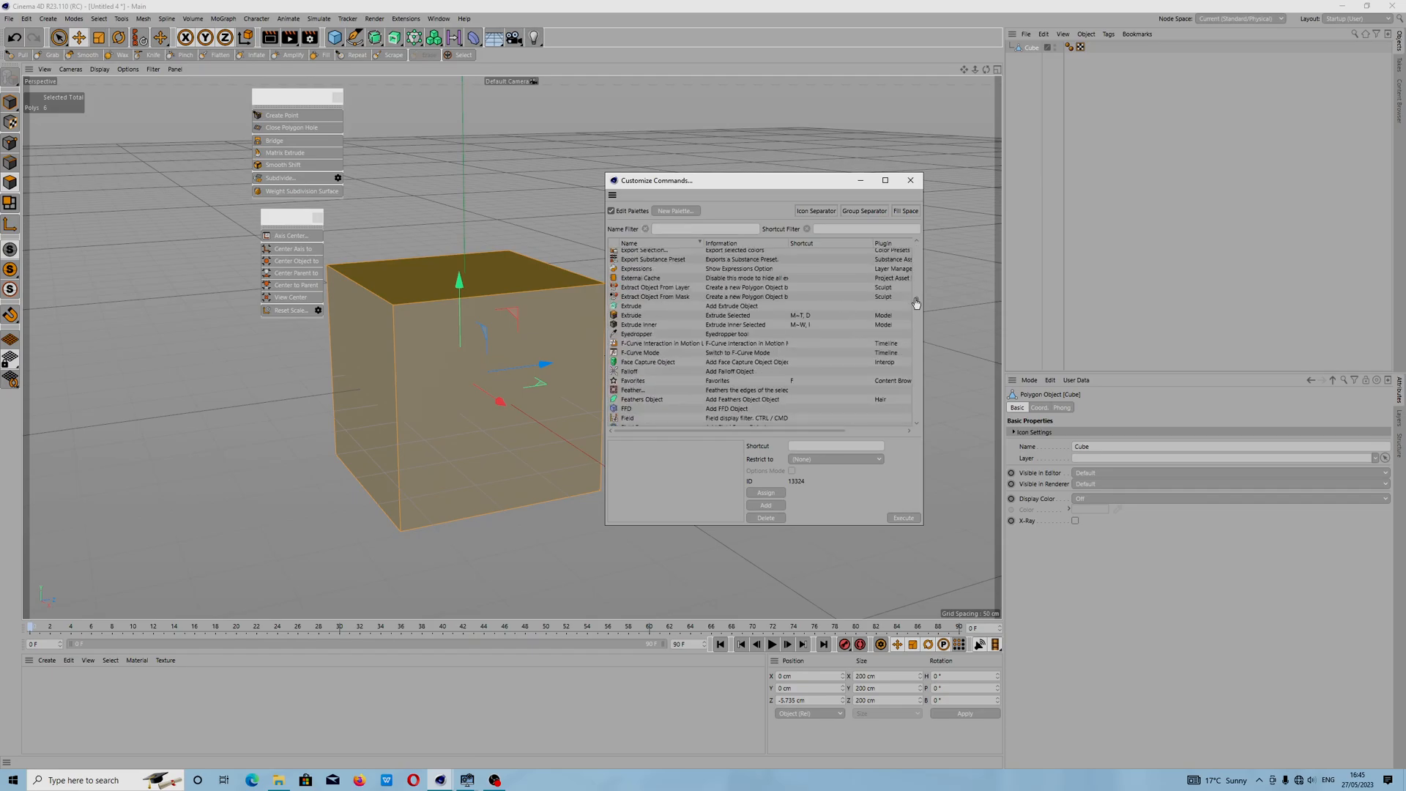
click(911, 180)
Step: Subdivide all the cube's faces with the Catmull-Clark pattern into a 5 by 5 grid per side
right_click(488, 367)
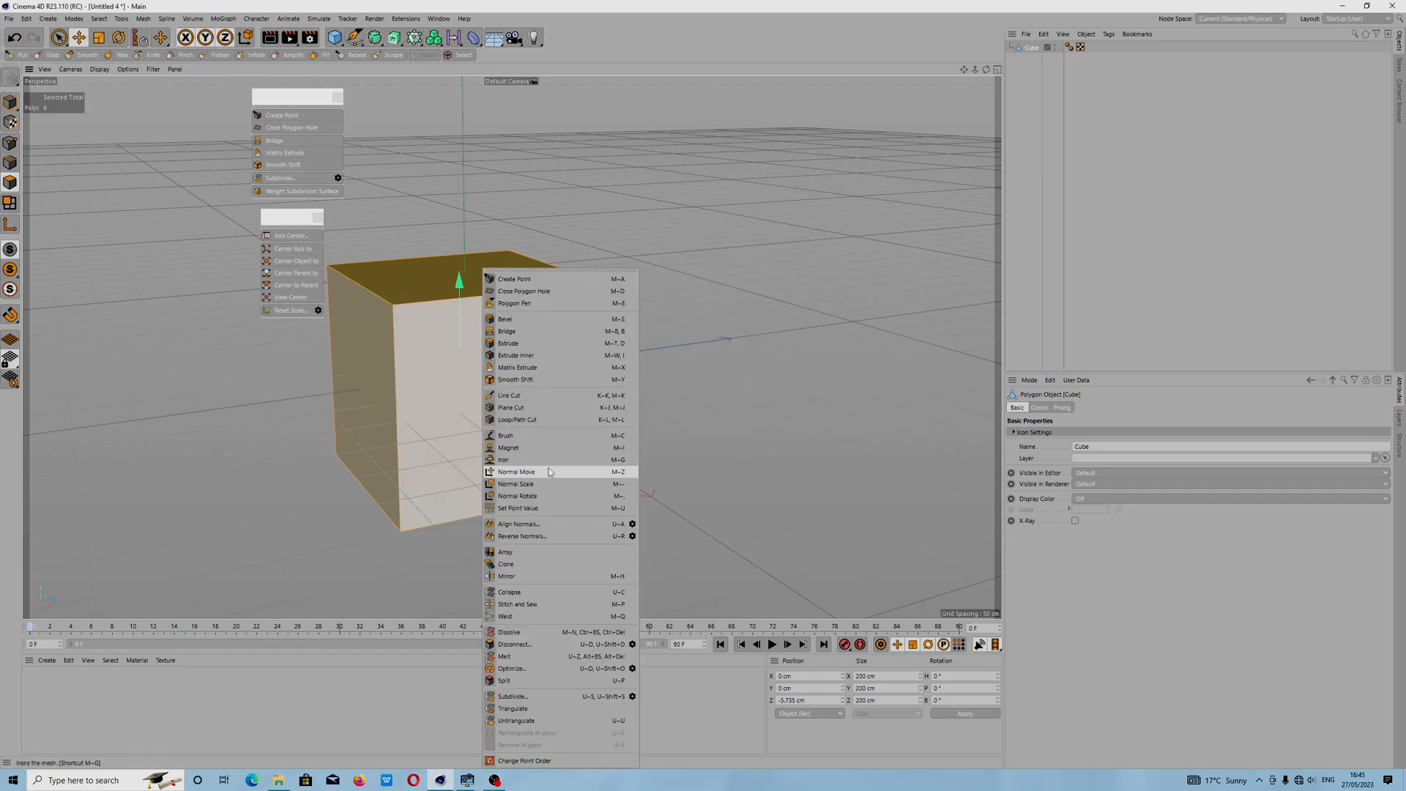
click(911, 302)
right_click(574, 357)
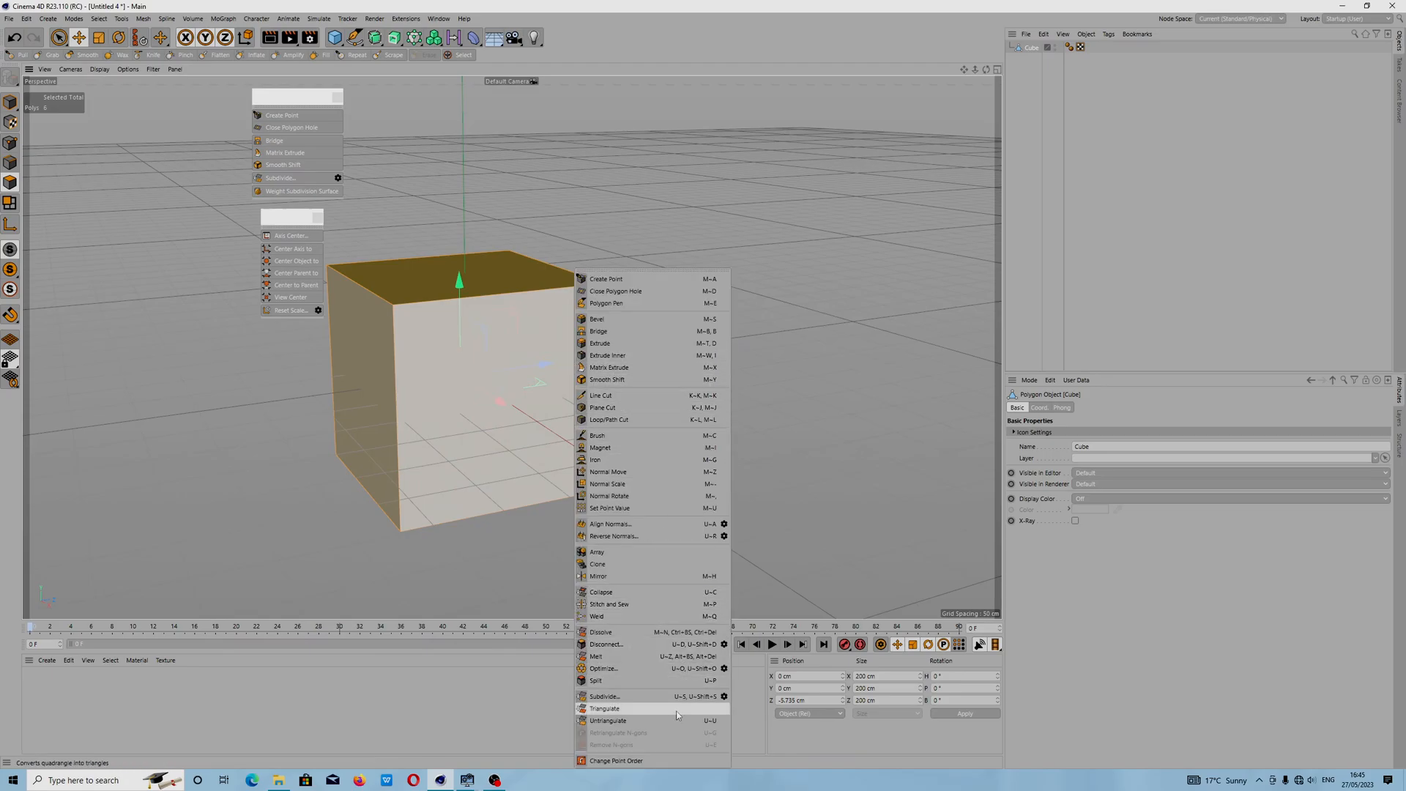
click(724, 696)
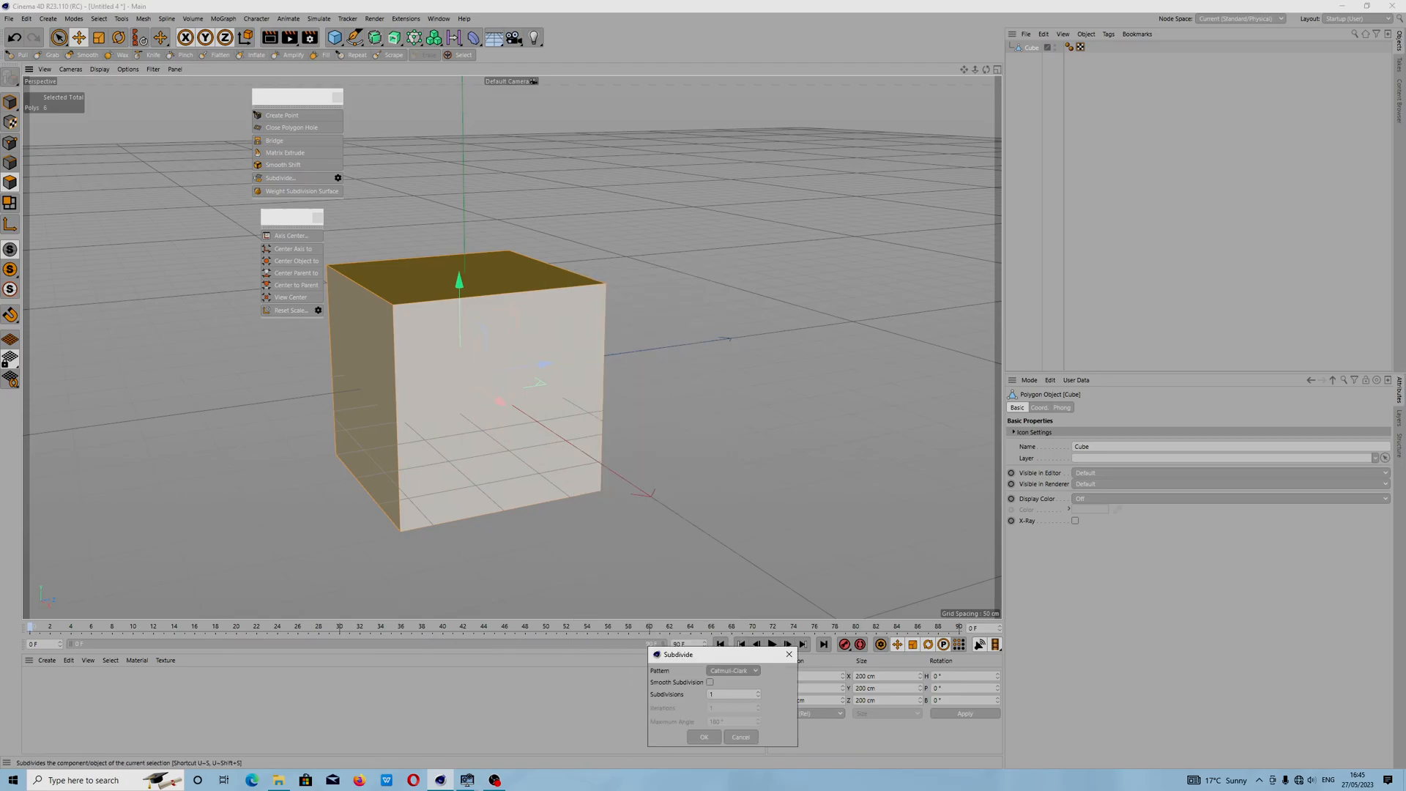
click(758, 693)
click(694, 742)
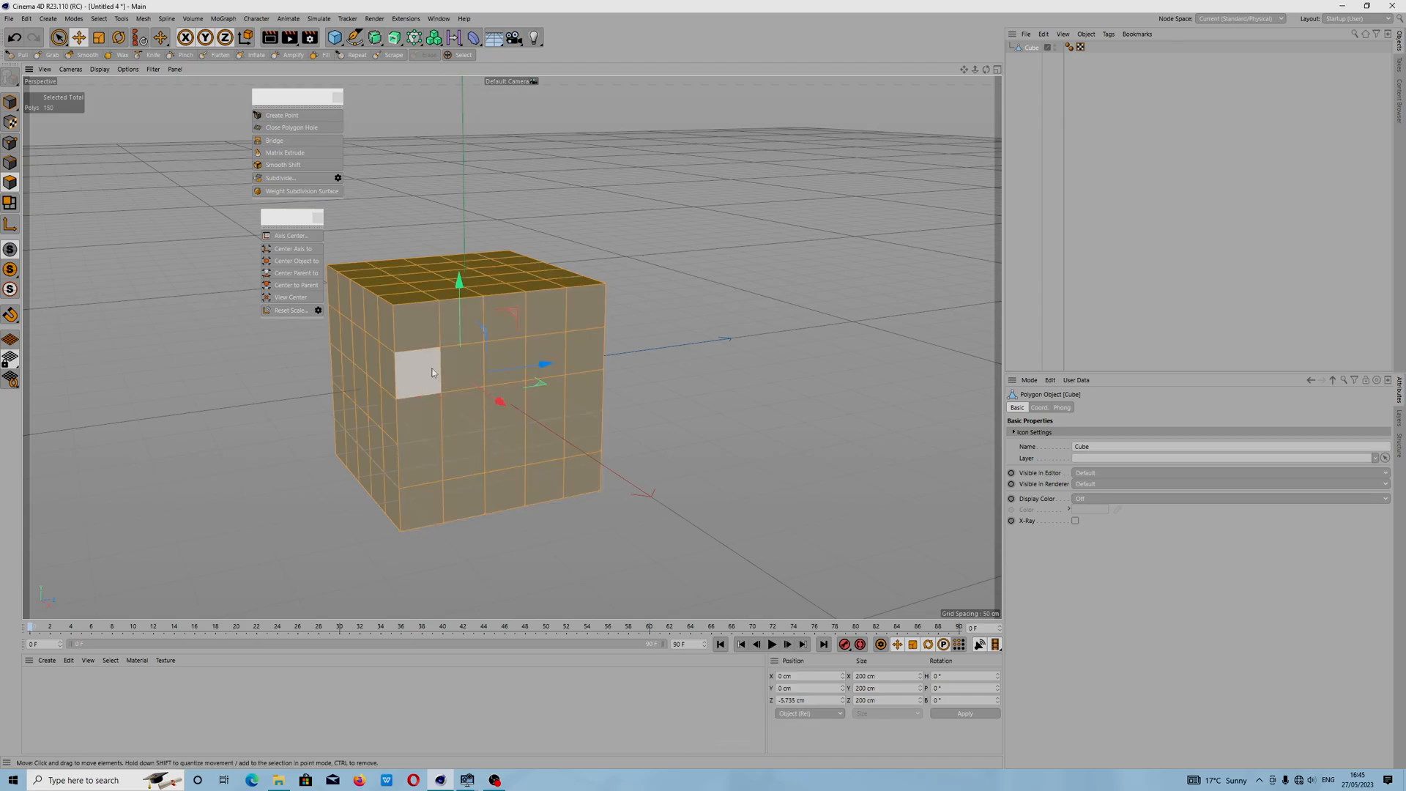
Step: Subdivide the selected cube faces again using the Catmull-Clark pattern with Smooth Subdivision enabled to round the cube
right_click(423, 404)
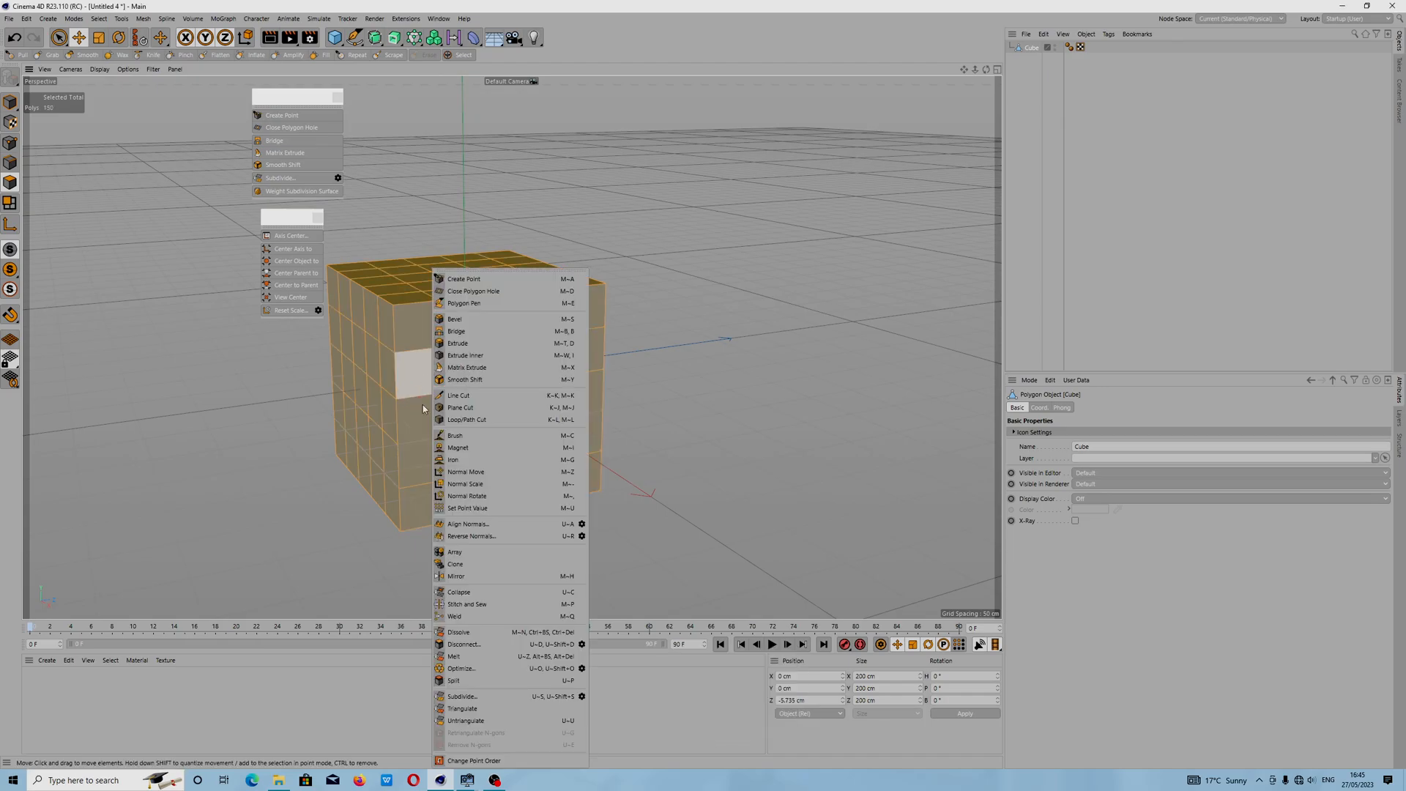
click(581, 697)
click(566, 680)
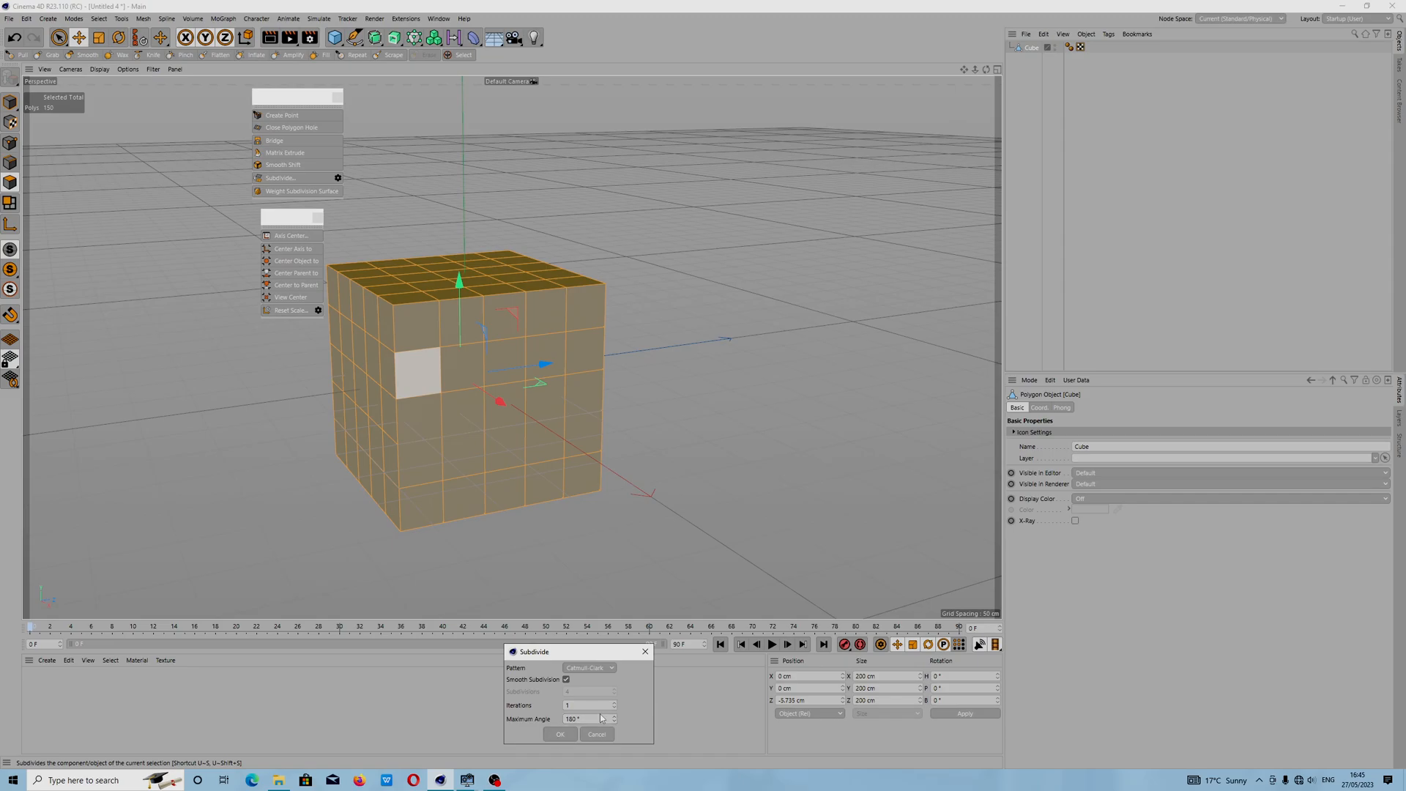
click(560, 734)
alt+drag(528, 499, 577, 111)
alt+drag(480, 161, 476, 311)
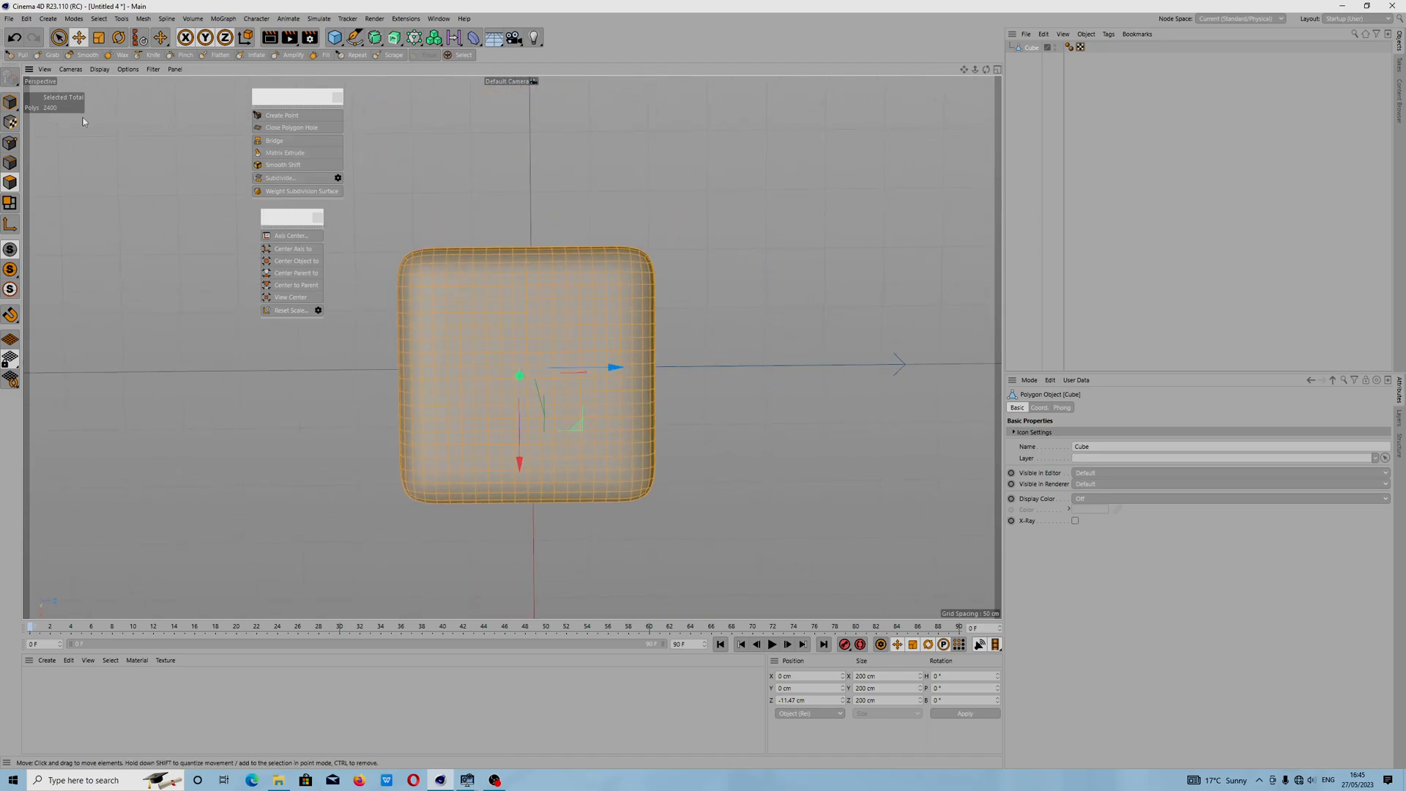
Step: Switch to Model mode, add a Spline Rail deformer and enlarge it around the cube to about 314 cm in X and 311 cm in Z
click(9, 102)
alt+drag(627, 235, 675, 264)
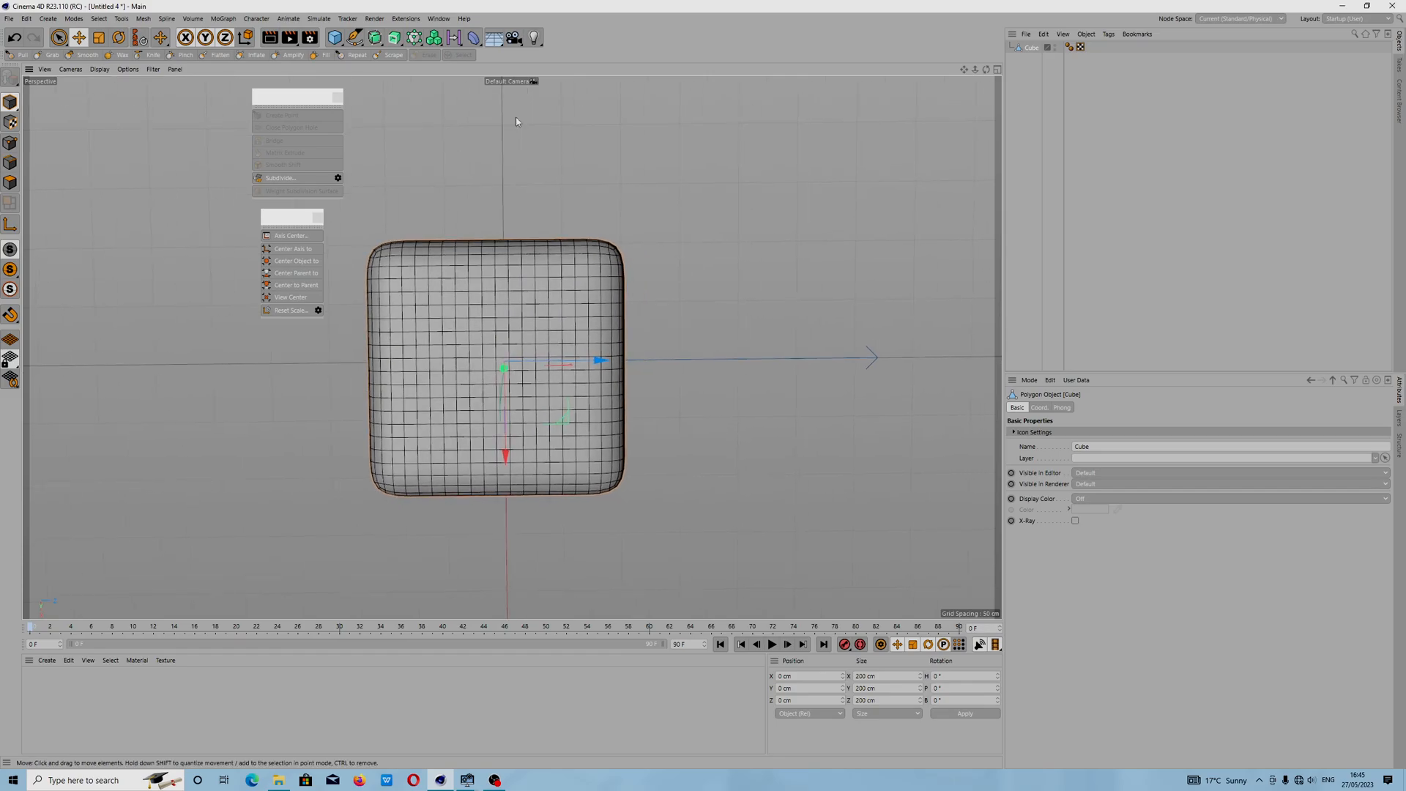
click(473, 38)
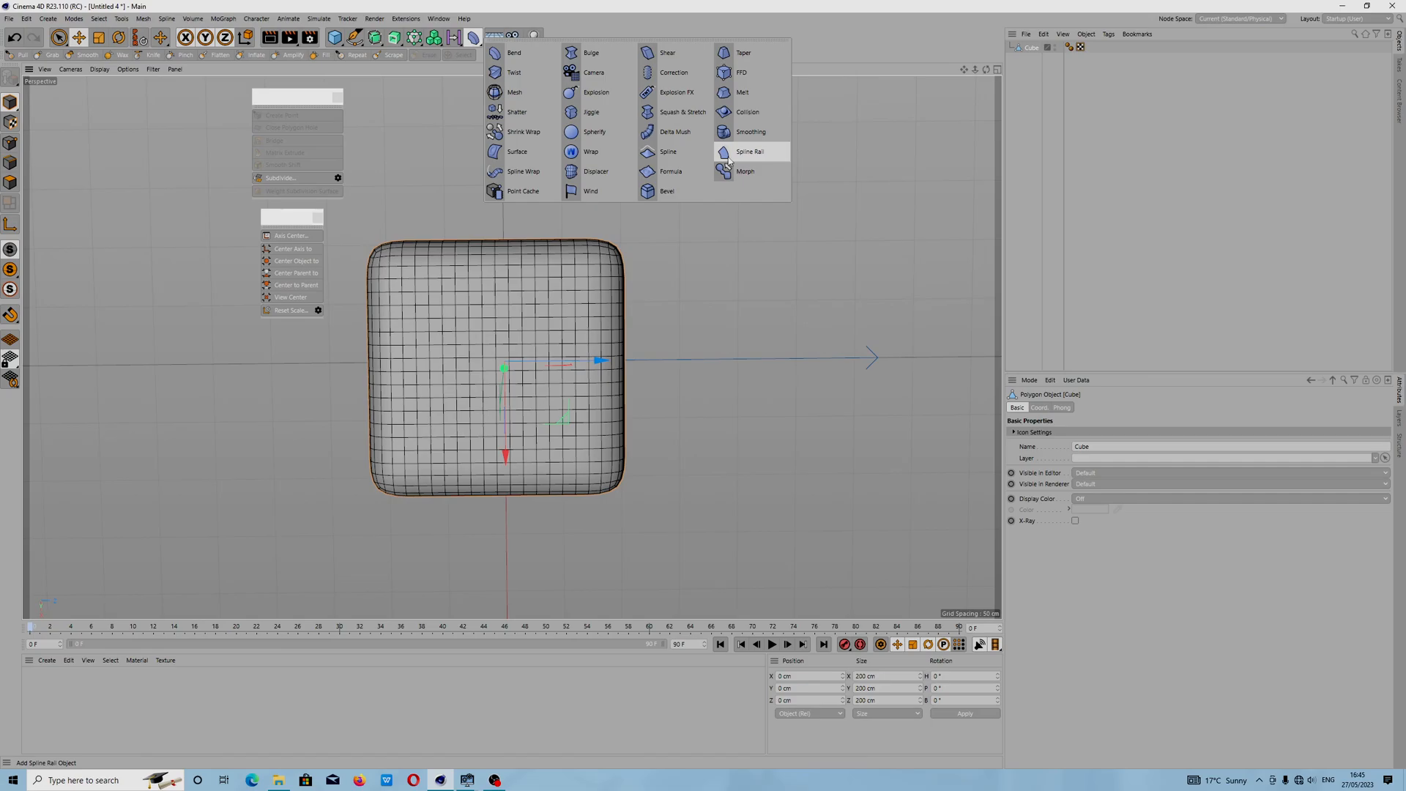
click(747, 152)
drag(622, 361, 686, 360)
drag(506, 477, 507, 542)
alt+middle_drag(565, 157, 621, 145)
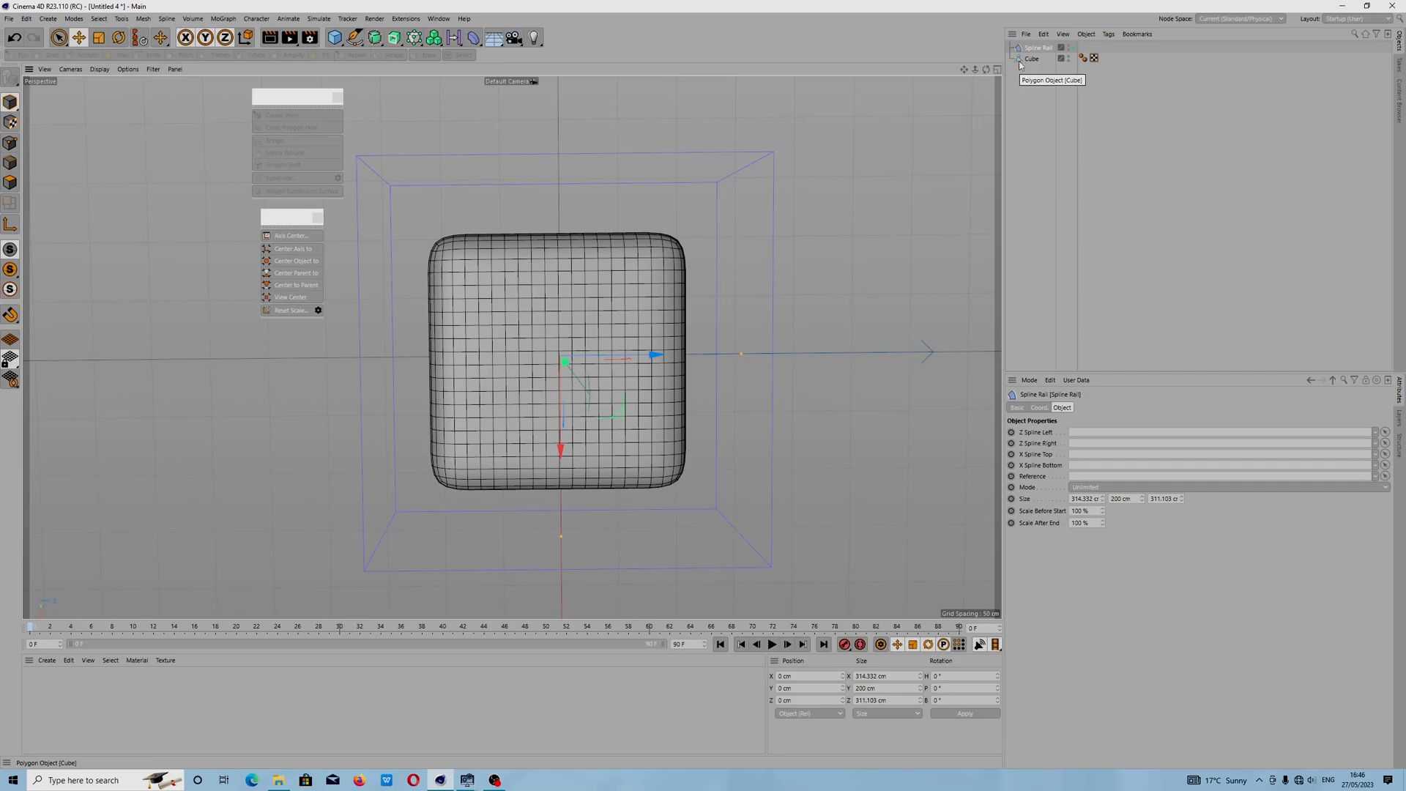
Step: Draw an S-shaped Bezier spline with the Spline Pen along the cube's left side and return to Model mode
click(355, 37)
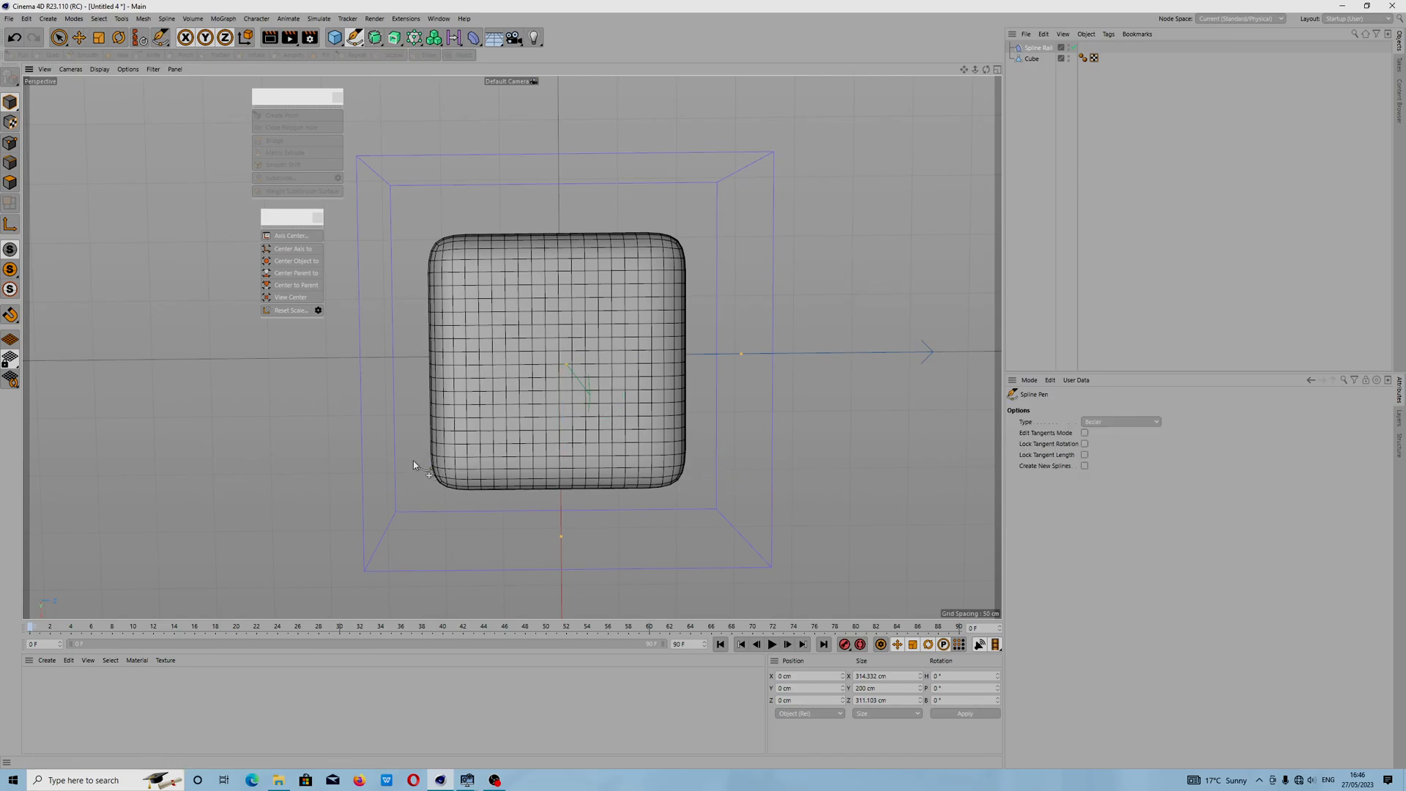
click(400, 486)
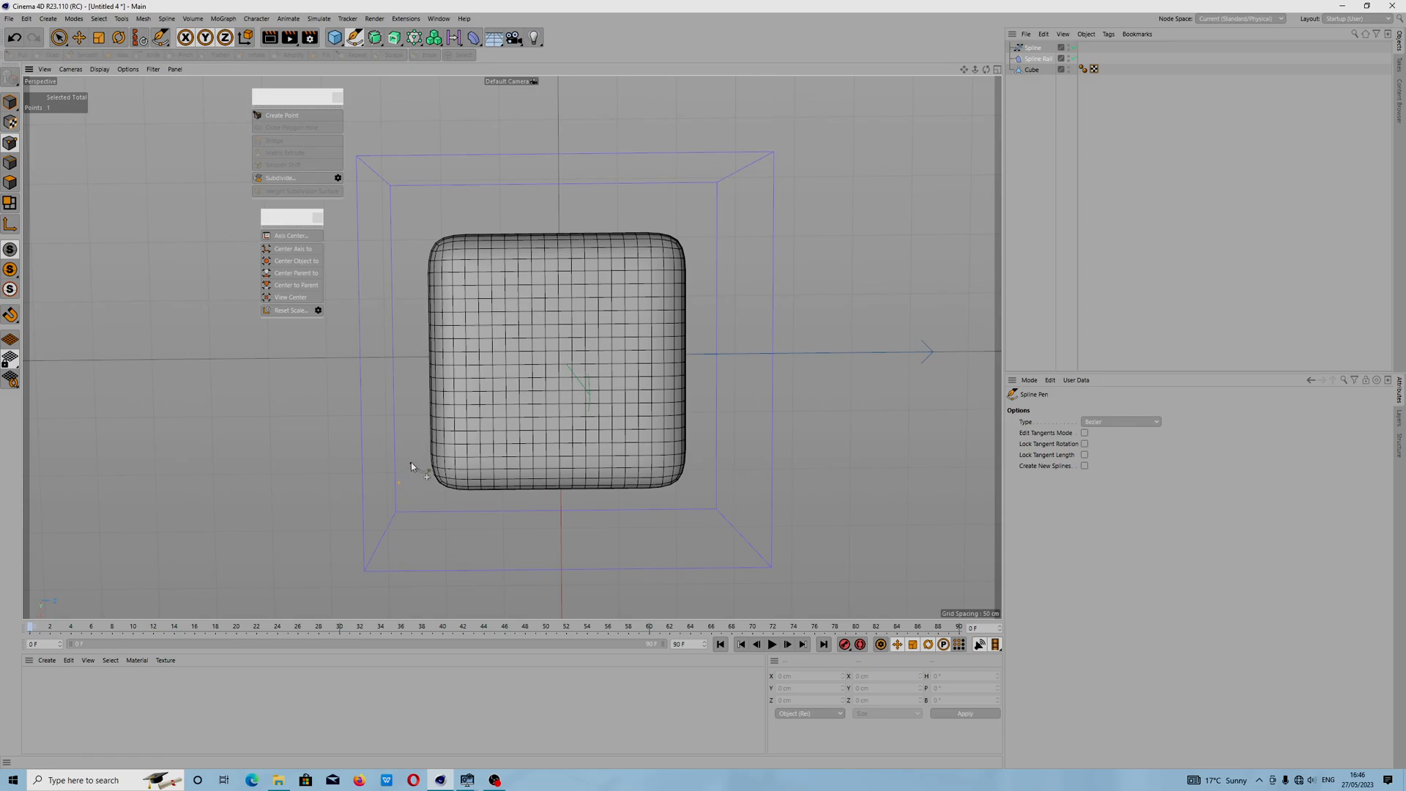
drag(420, 412, 421, 380)
drag(399, 324, 392, 293)
key(e)
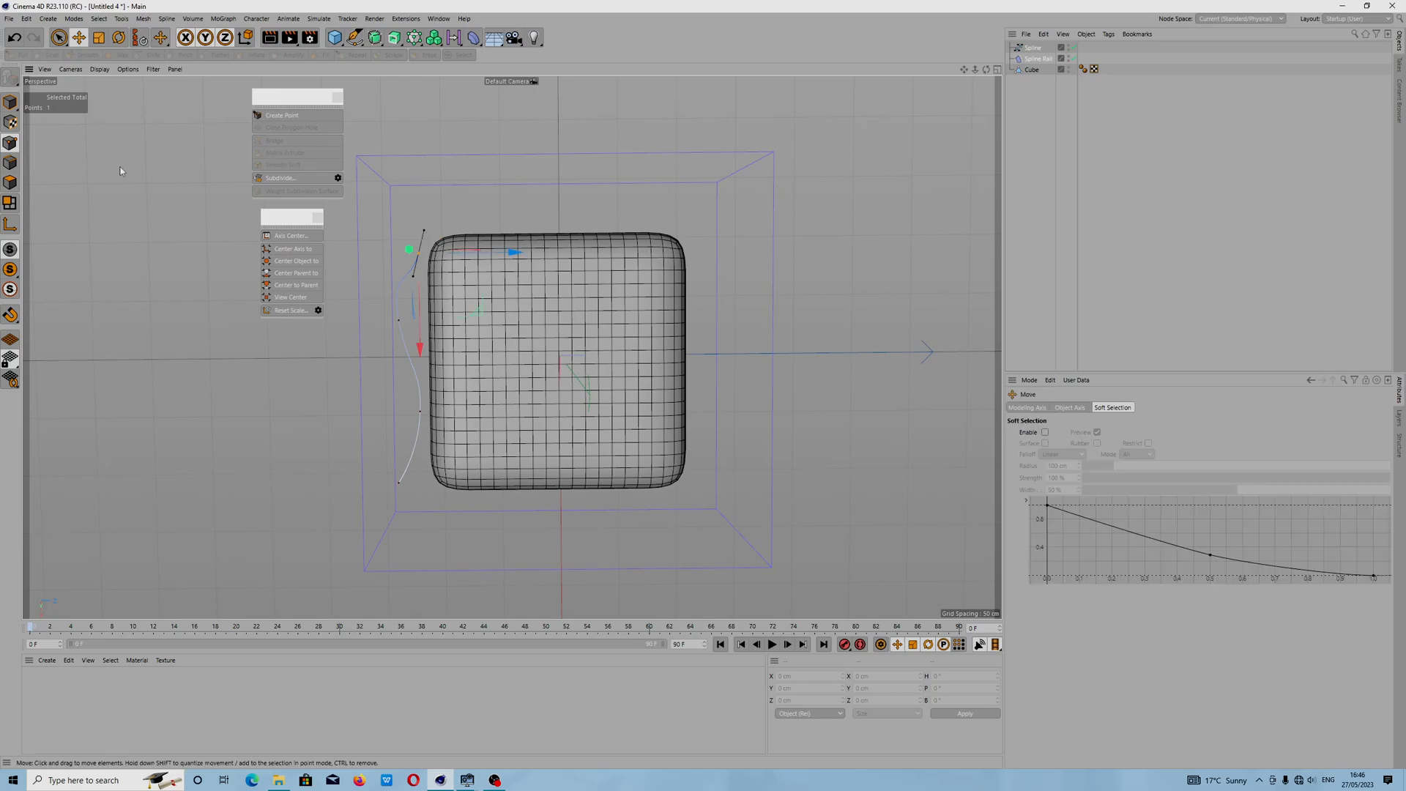
click(10, 102)
click(183, 167)
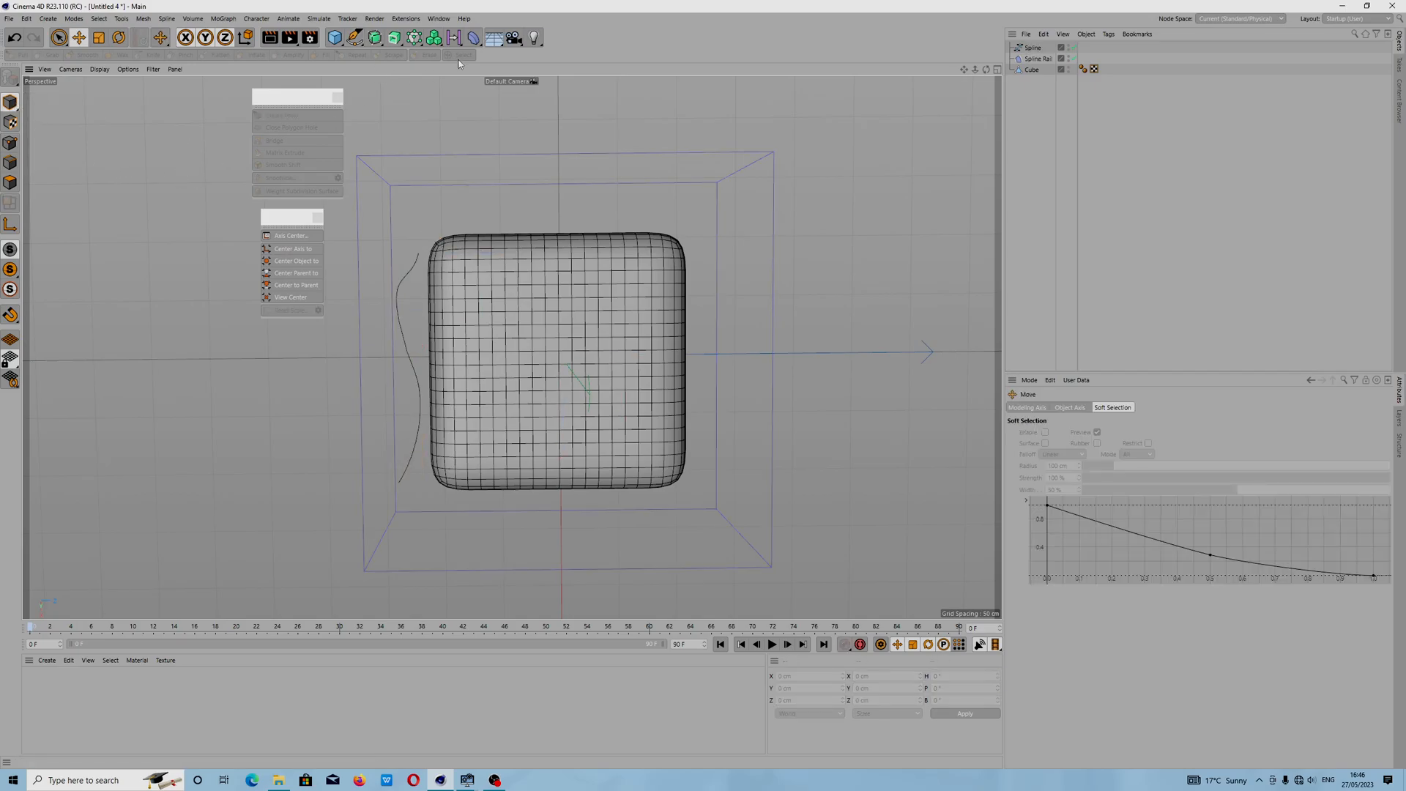
Step: Discard the stray Subdivision Surface and draw a separate four-point curved Bezier spline along the cube's right side
click(374, 37)
click(354, 37)
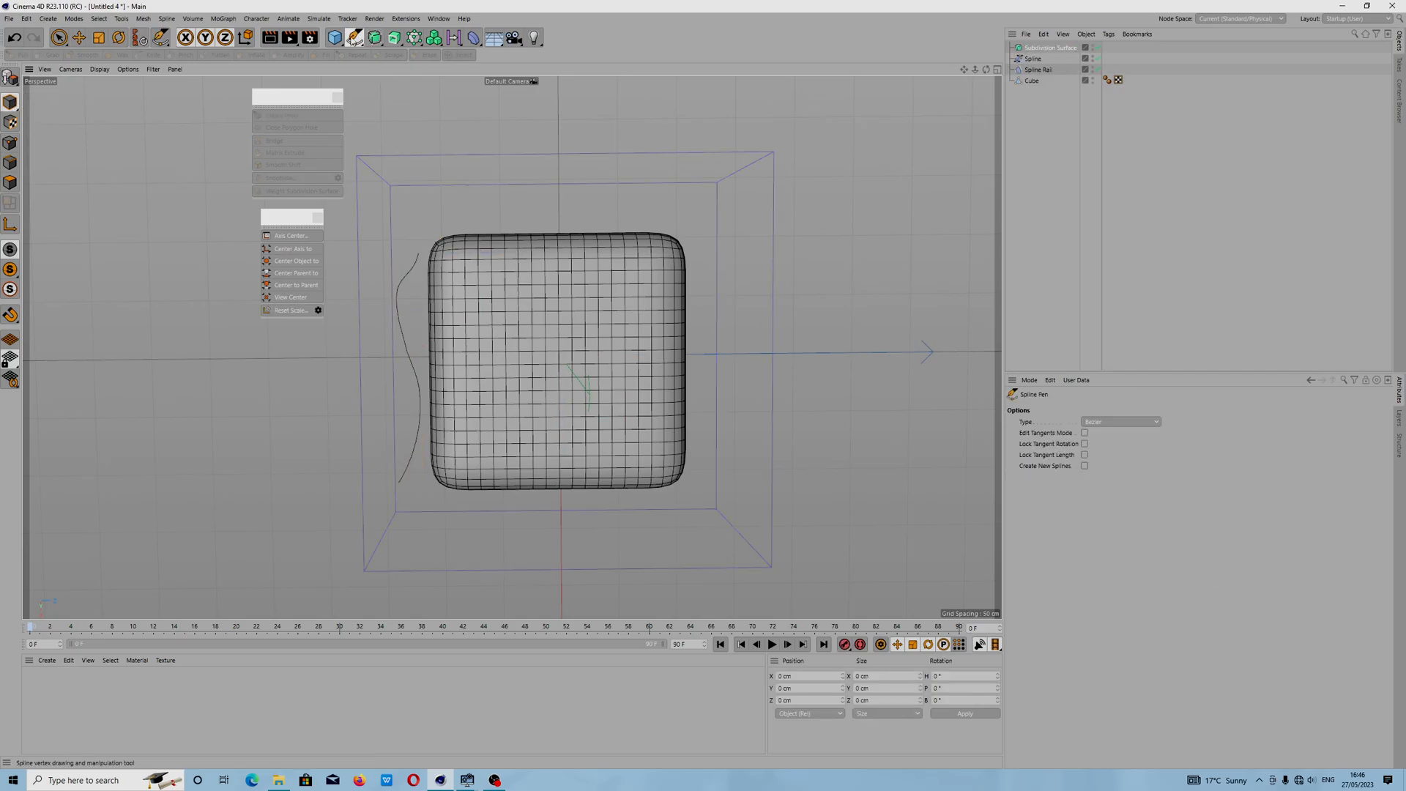
click(1027, 48)
key(Delete)
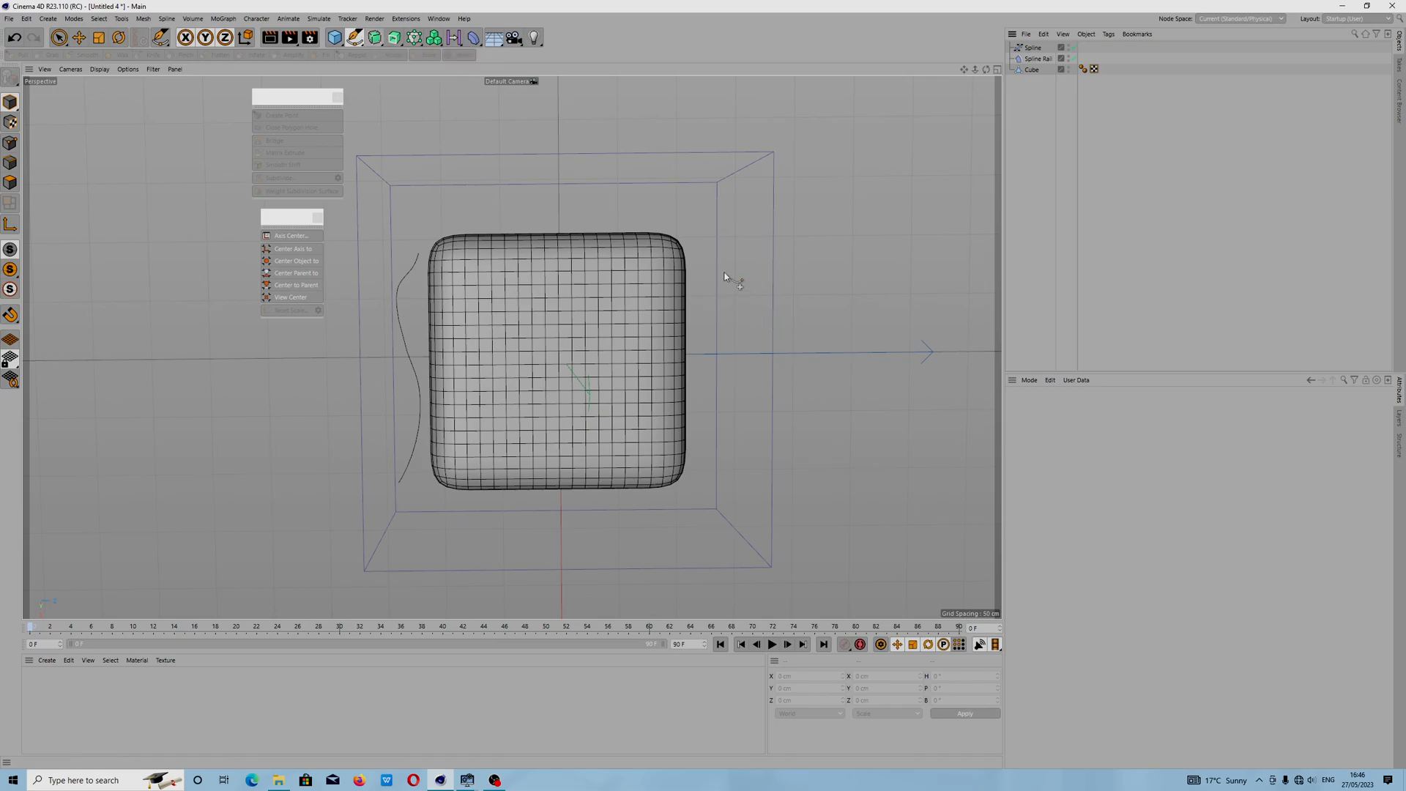
click(696, 237)
drag(736, 344, 701, 417)
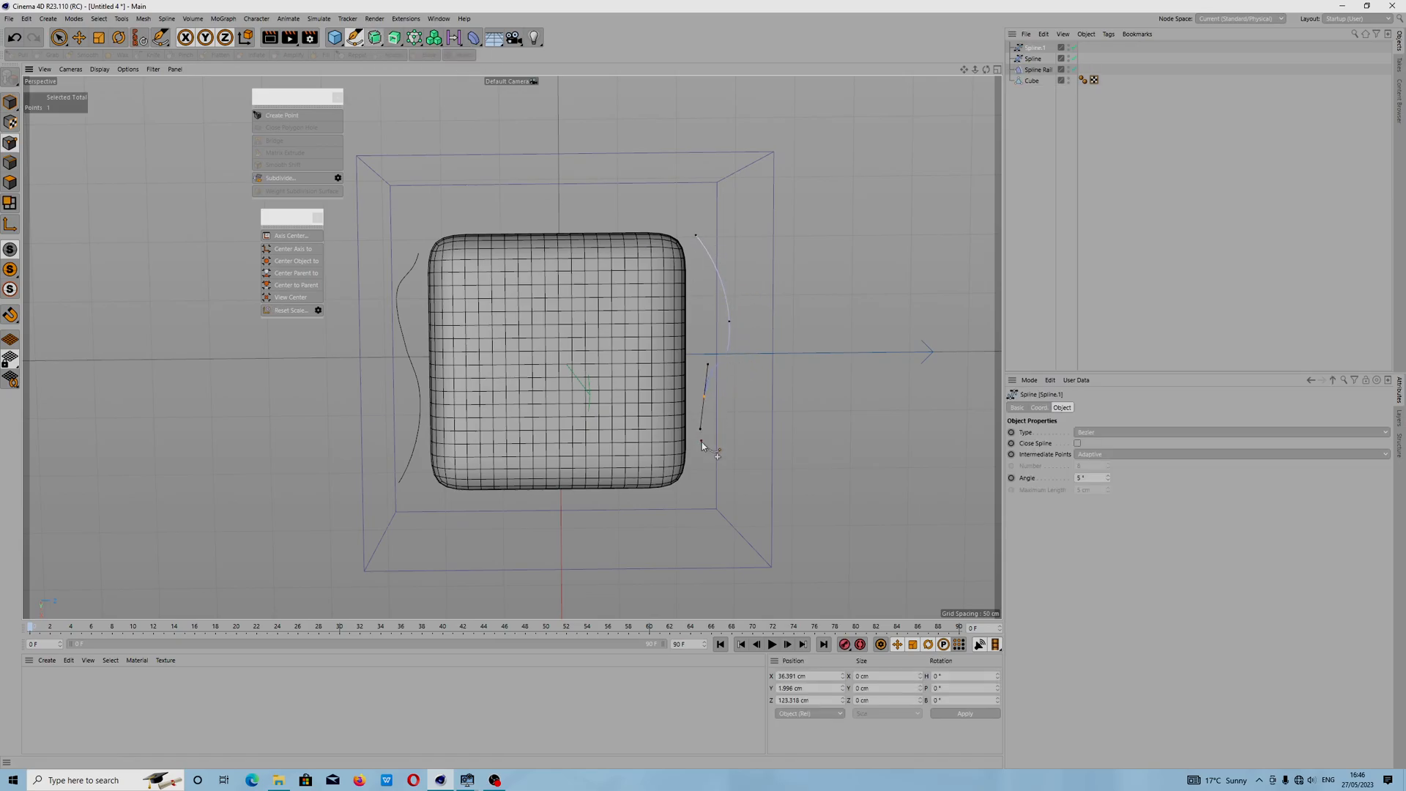
click(713, 486)
key(e)
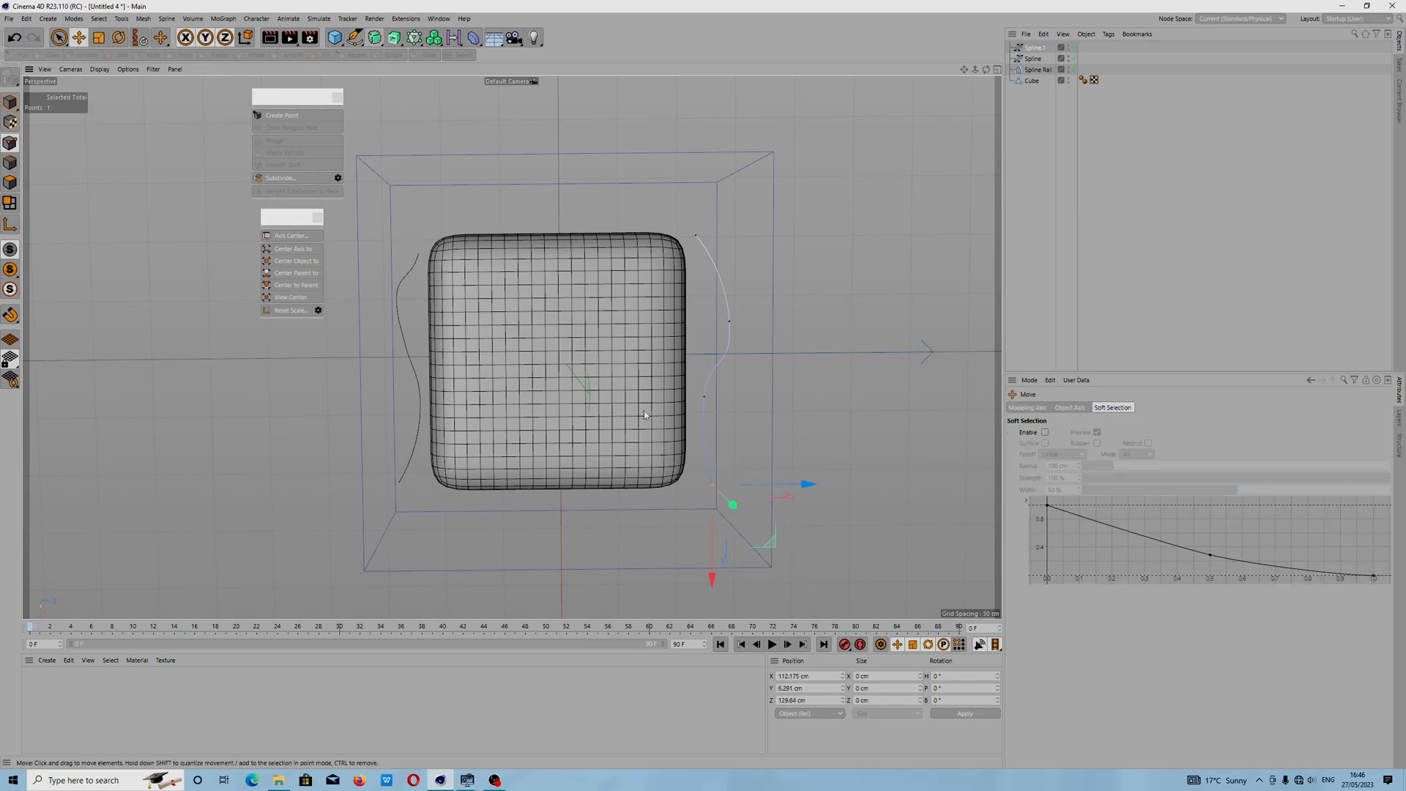
click(10, 102)
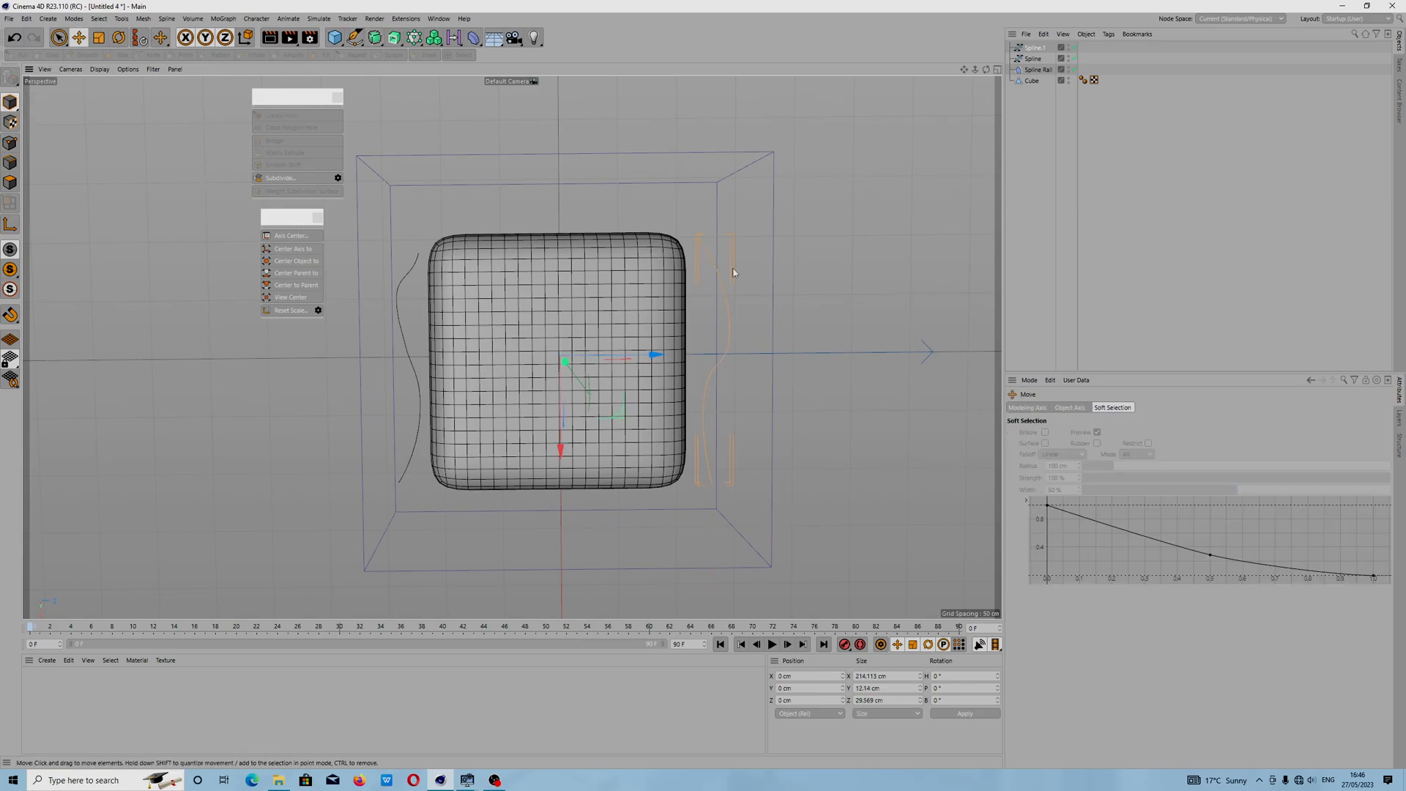
Step: Rename the newer spline Spline_right and the first spline Spline_left
double_click(1035, 48)
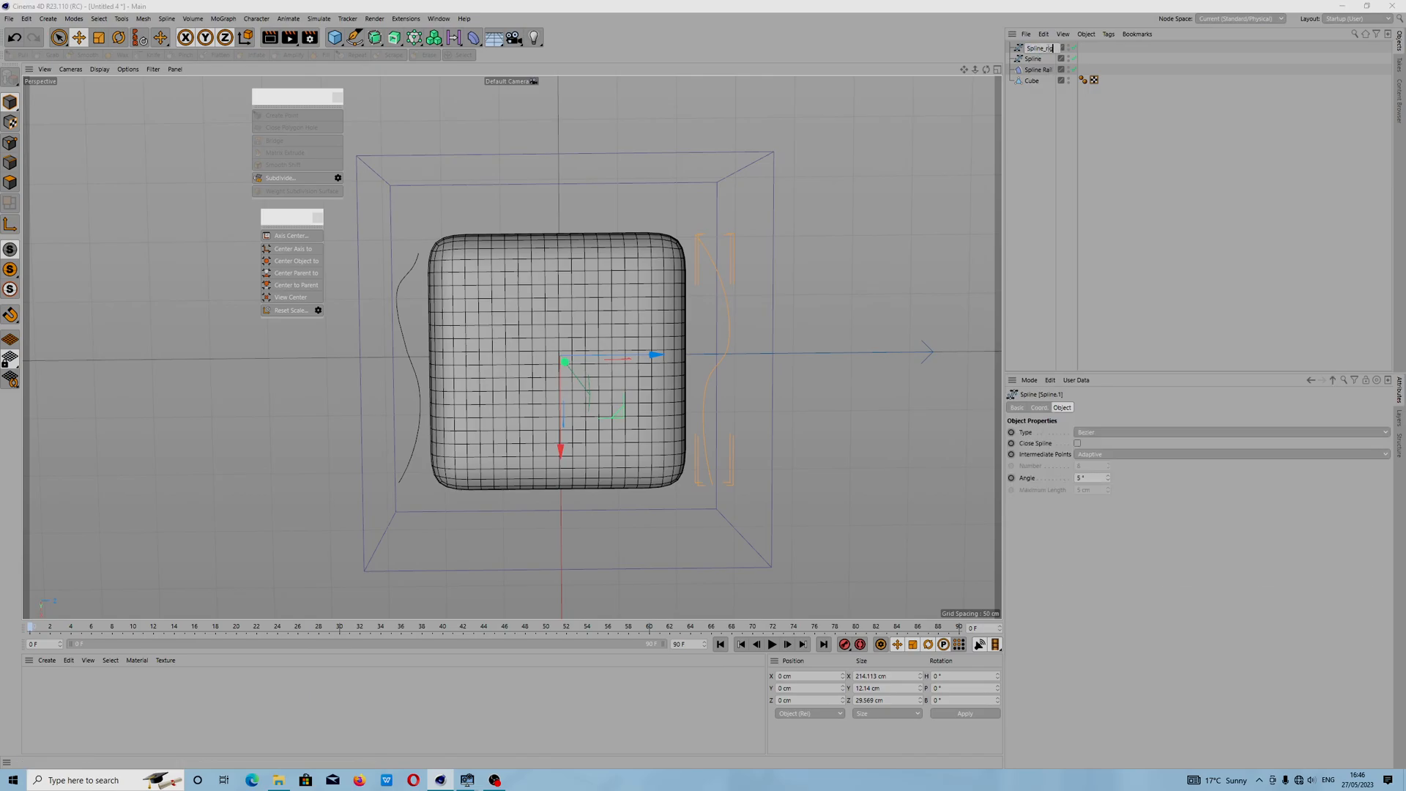
text(Spline_right)
key(Return)
click(1031, 59)
double_click(1039, 60)
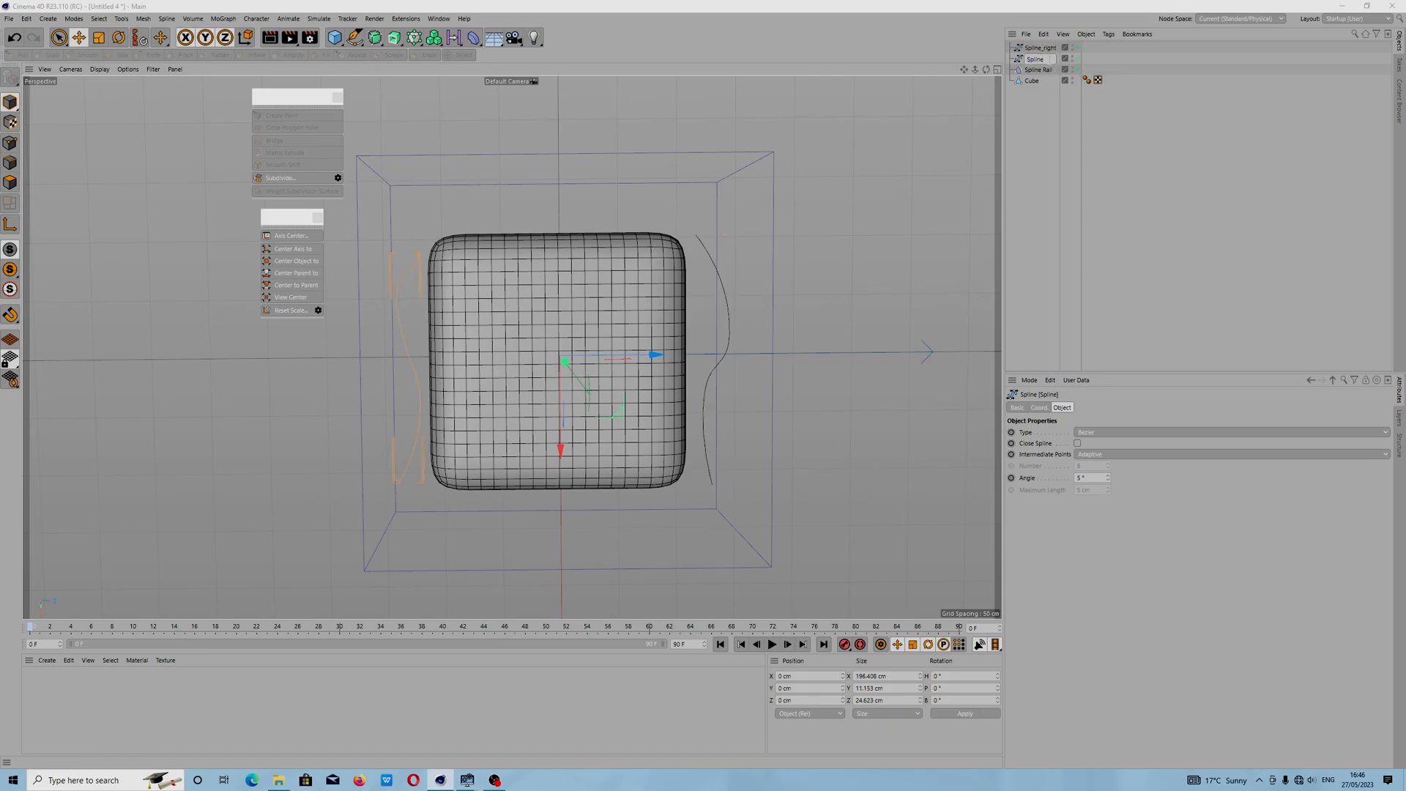
text(Spline_left)
key(Return)
Step: Rename the subdivided cube object as loft
double_click(1033, 80)
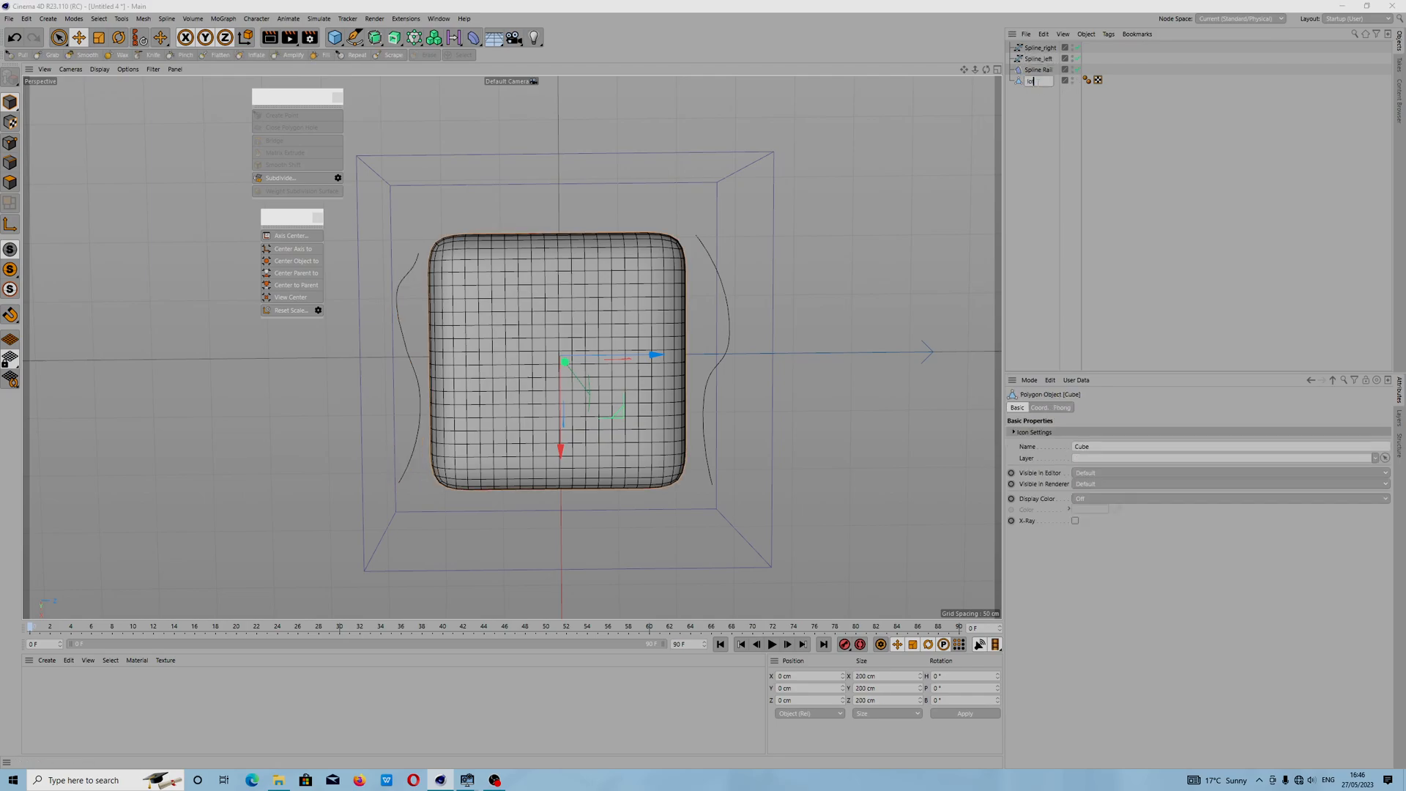
text(loft)
key(Return)
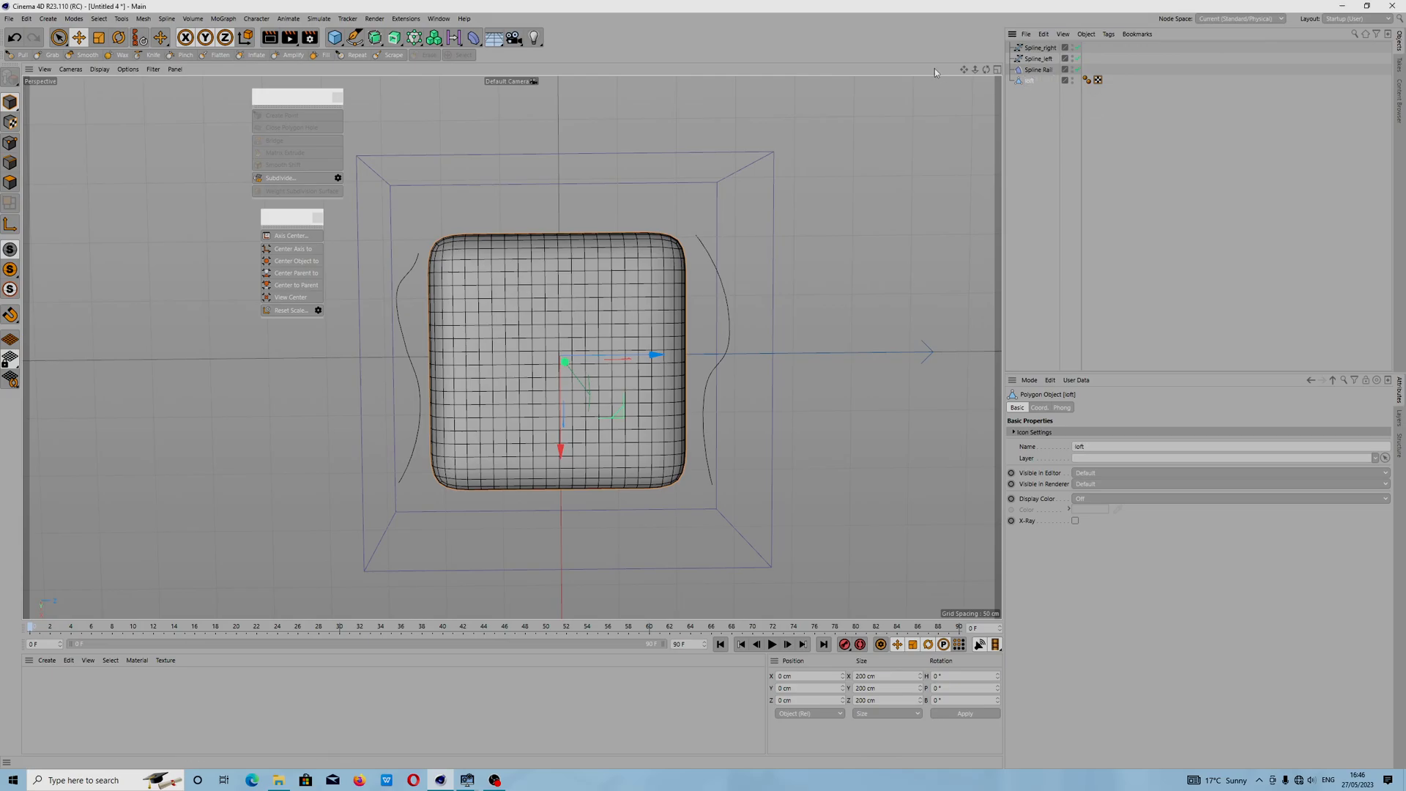
Step: Make the Spline Rail a child of the renamed cube and assign Spline_left as its Z Spline Left
click(1034, 71)
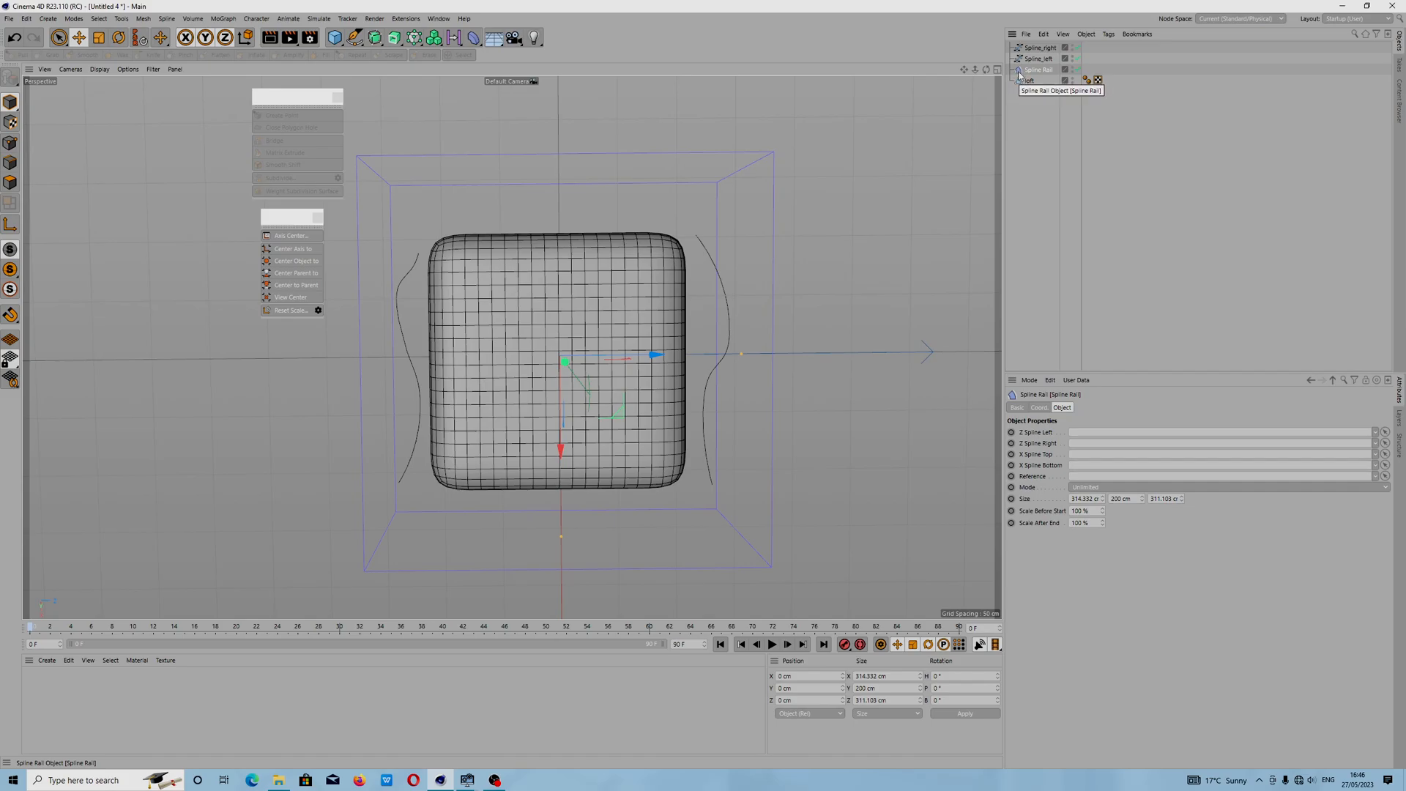
drag(1024, 73, 1028, 79)
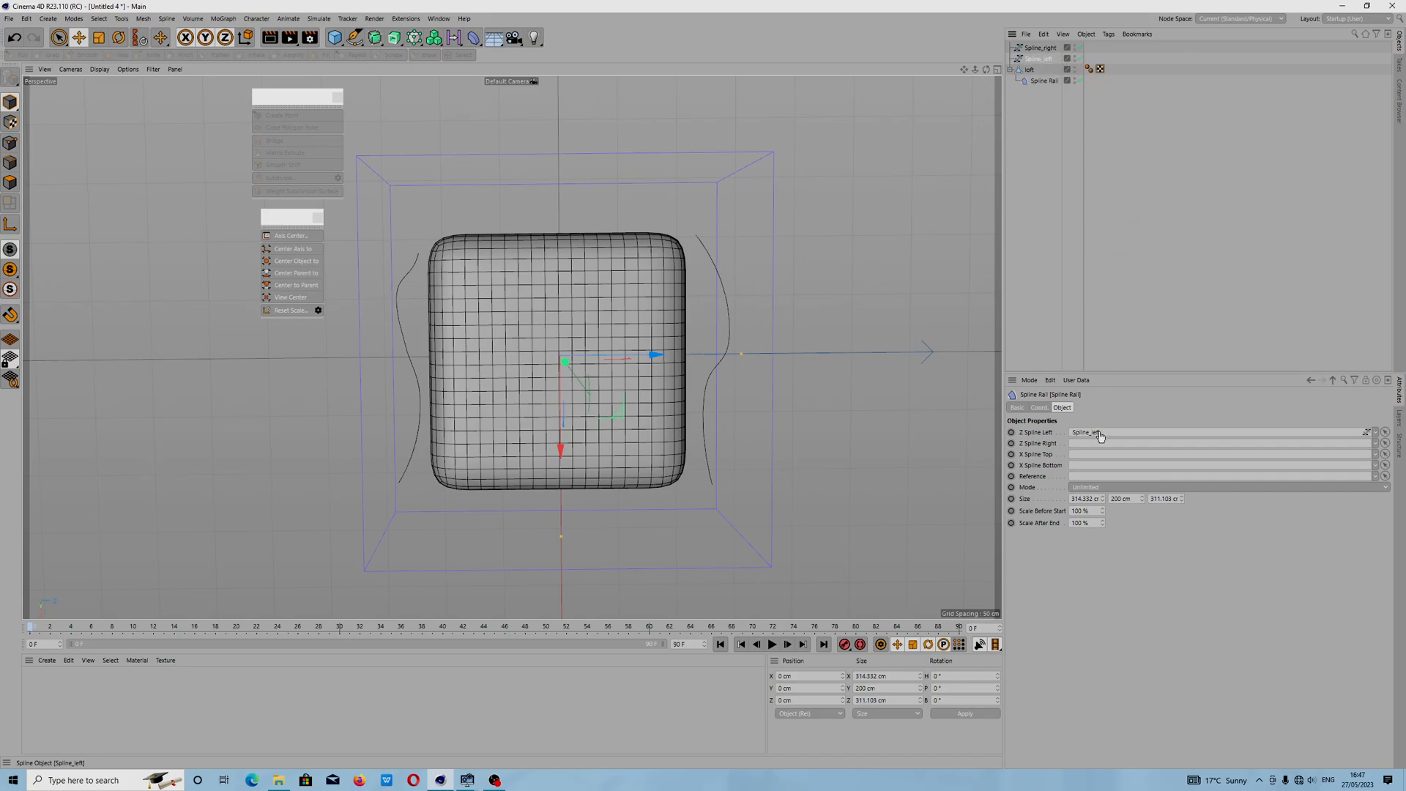
drag(1100, 437, 1097, 432)
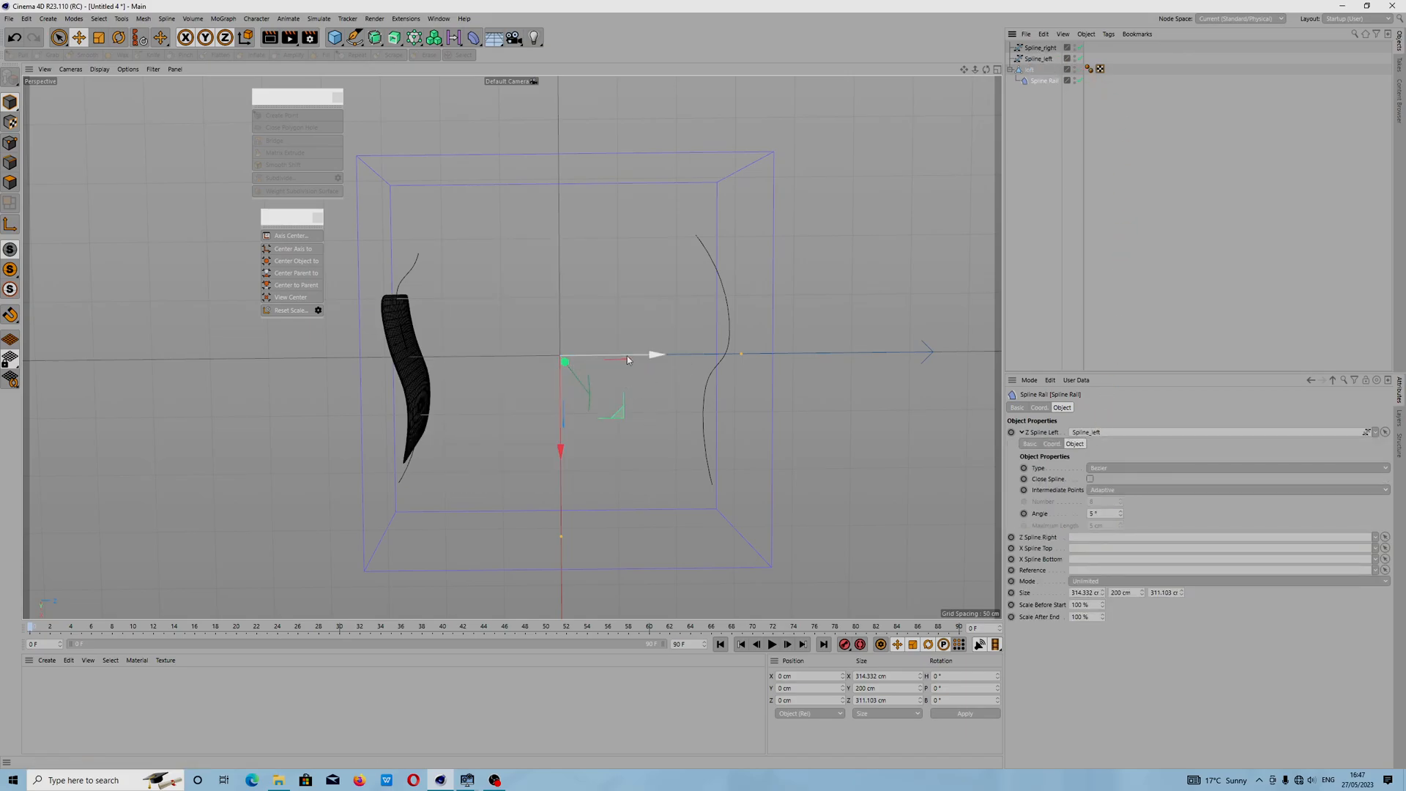
Step: Shift the Spline Rail to about -98 cm in Z and Spline_left to about 60 cm in Z to test the deformation
drag(643, 357, 529, 339)
scroll(513, 267, down, 1)
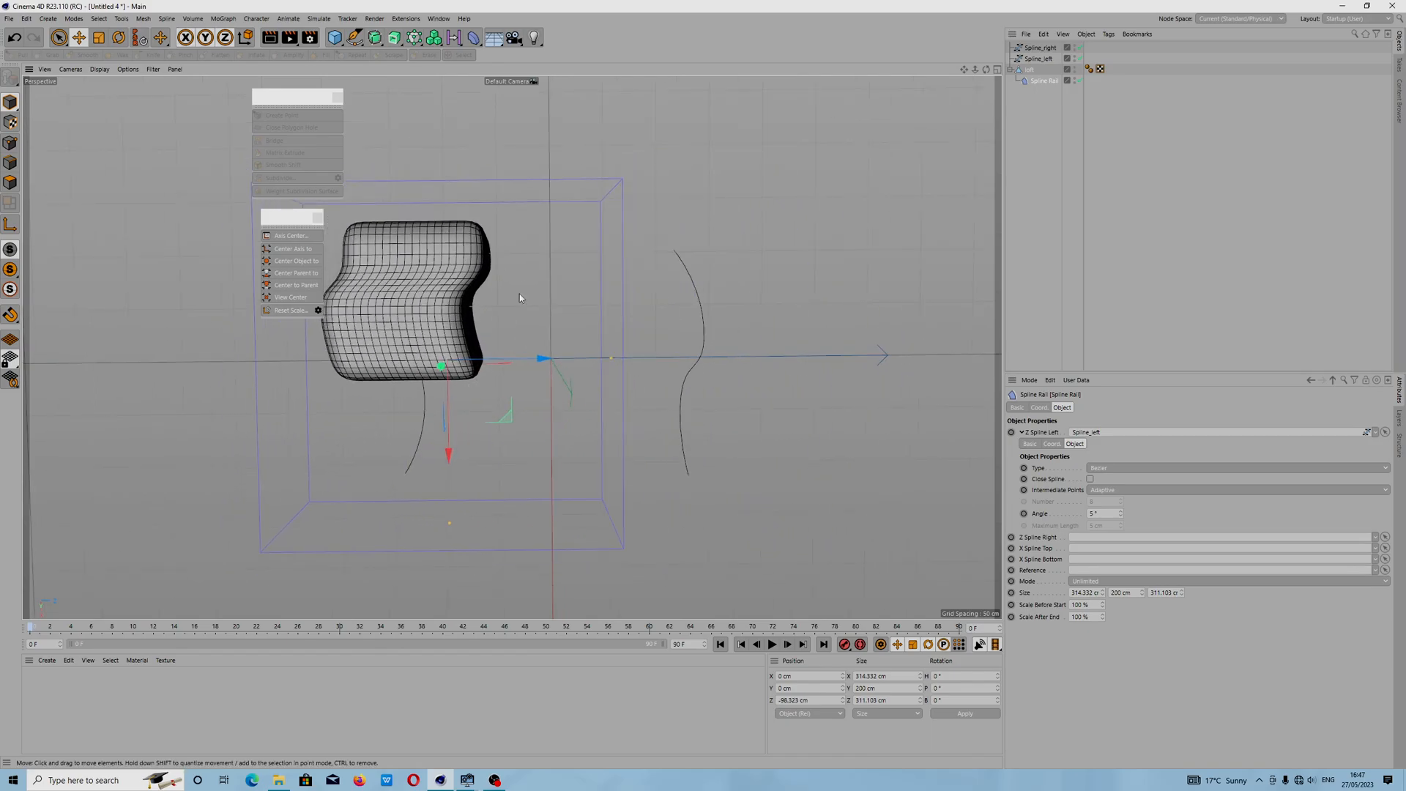
click(1039, 59)
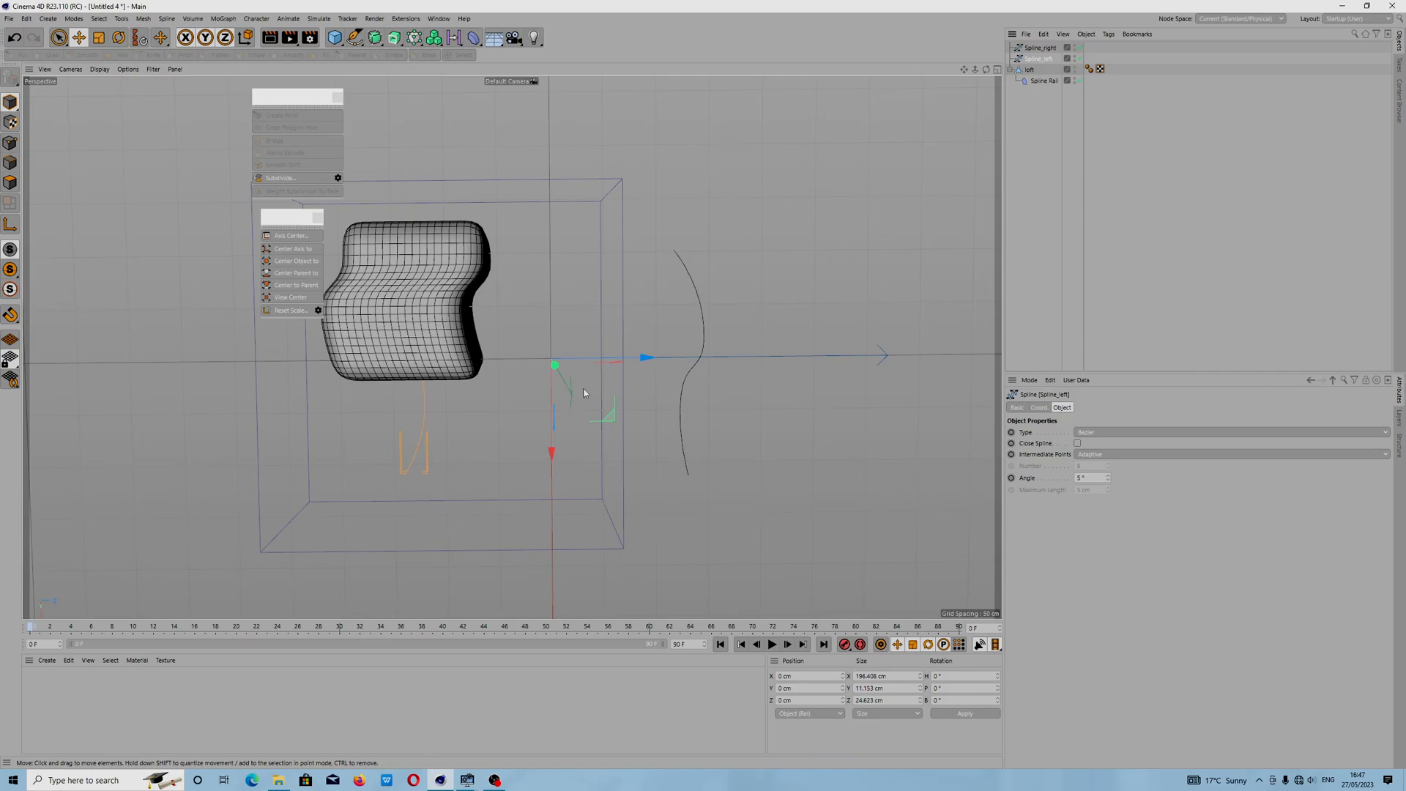
mouse_move(553, 449)
mouse_down()
mouse_move(545, 463)
mouse_move(550, 424)
mouse_up()
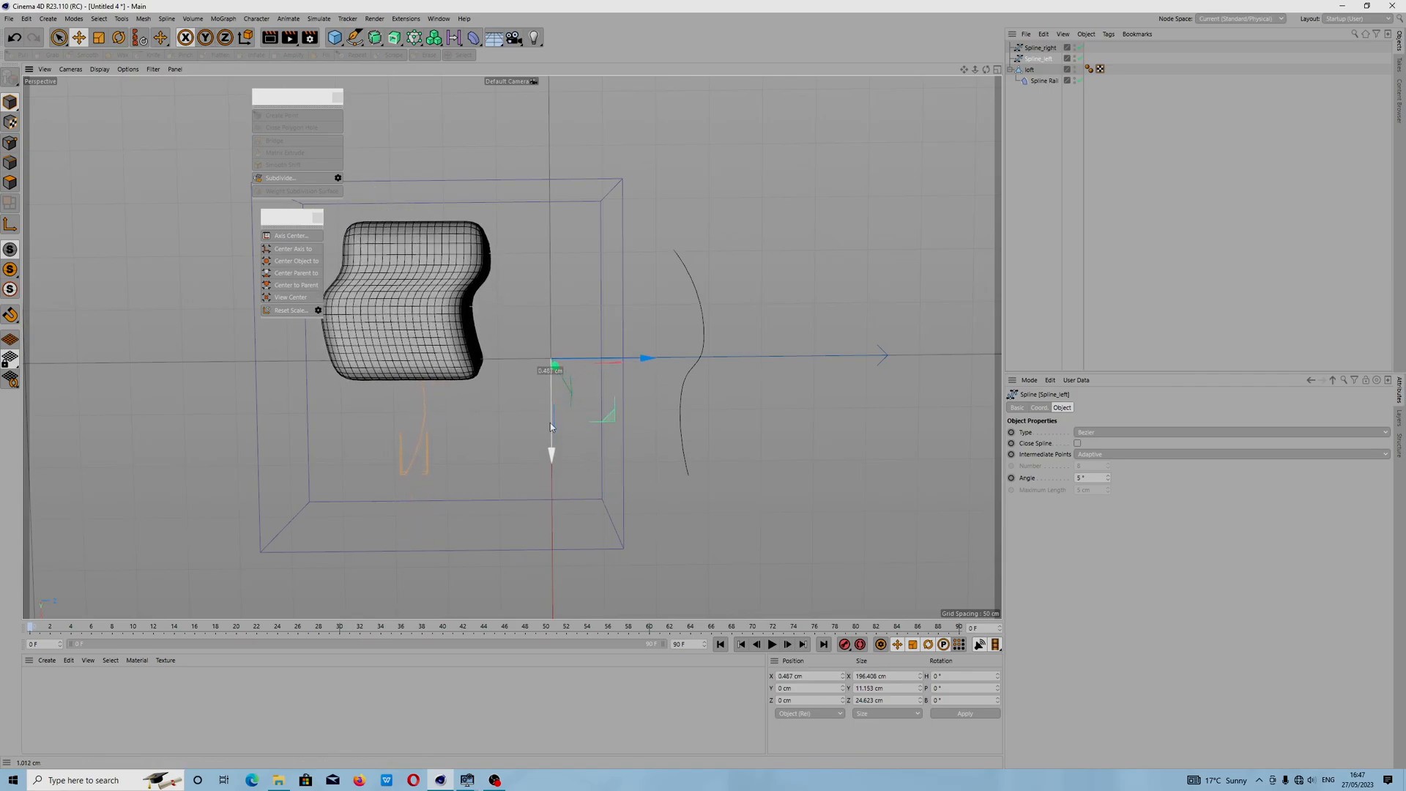
drag(609, 358, 660, 368)
drag(605, 429, 577, 313)
mouse_move(674, 242)
mouse_down()
mouse_move(463, 209)
mouse_move(682, 240)
mouse_up()
drag(624, 328, 595, 434)
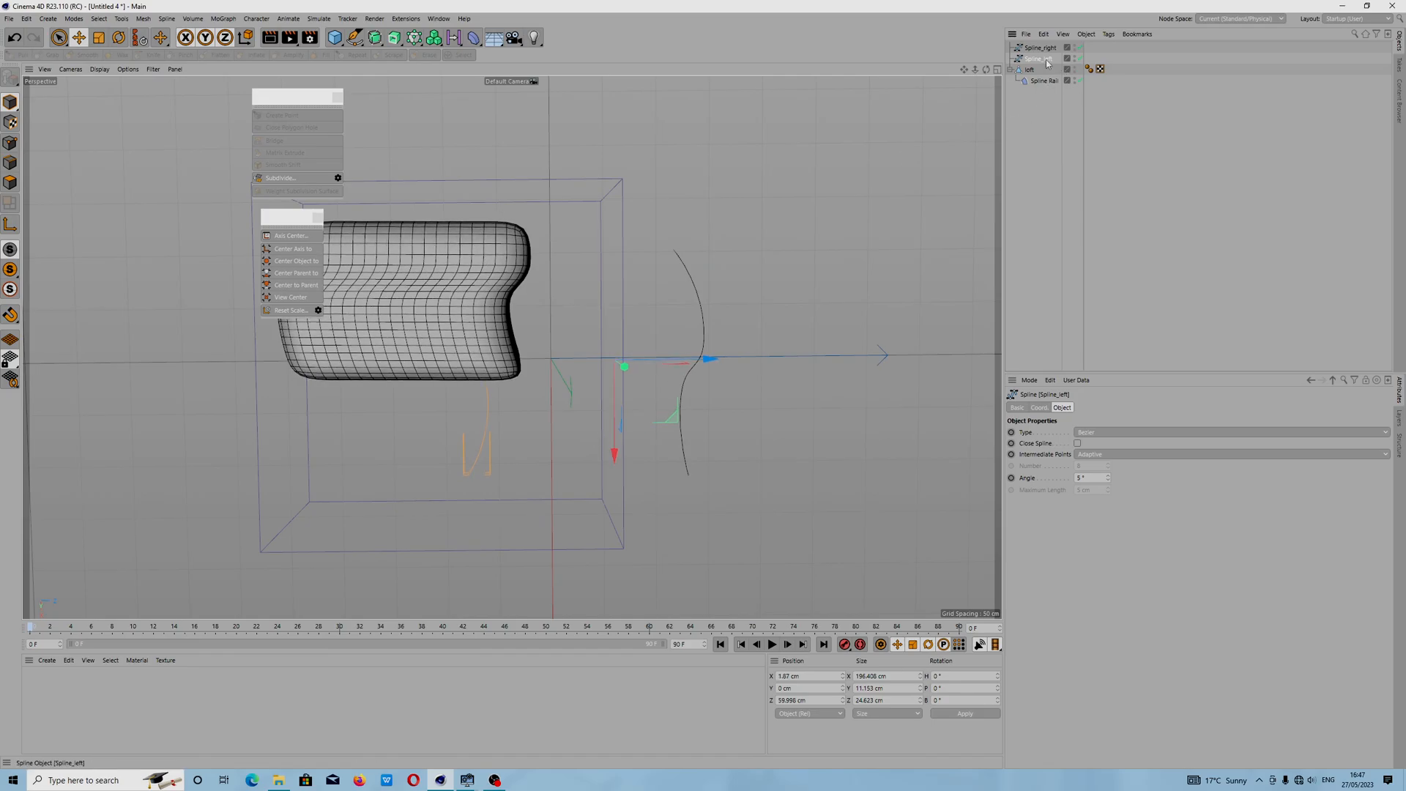
Step: Assign Spline_left as the Spline Rail's Z Spline Right as well and move the deformer to about -46 cm in Z
click(1042, 82)
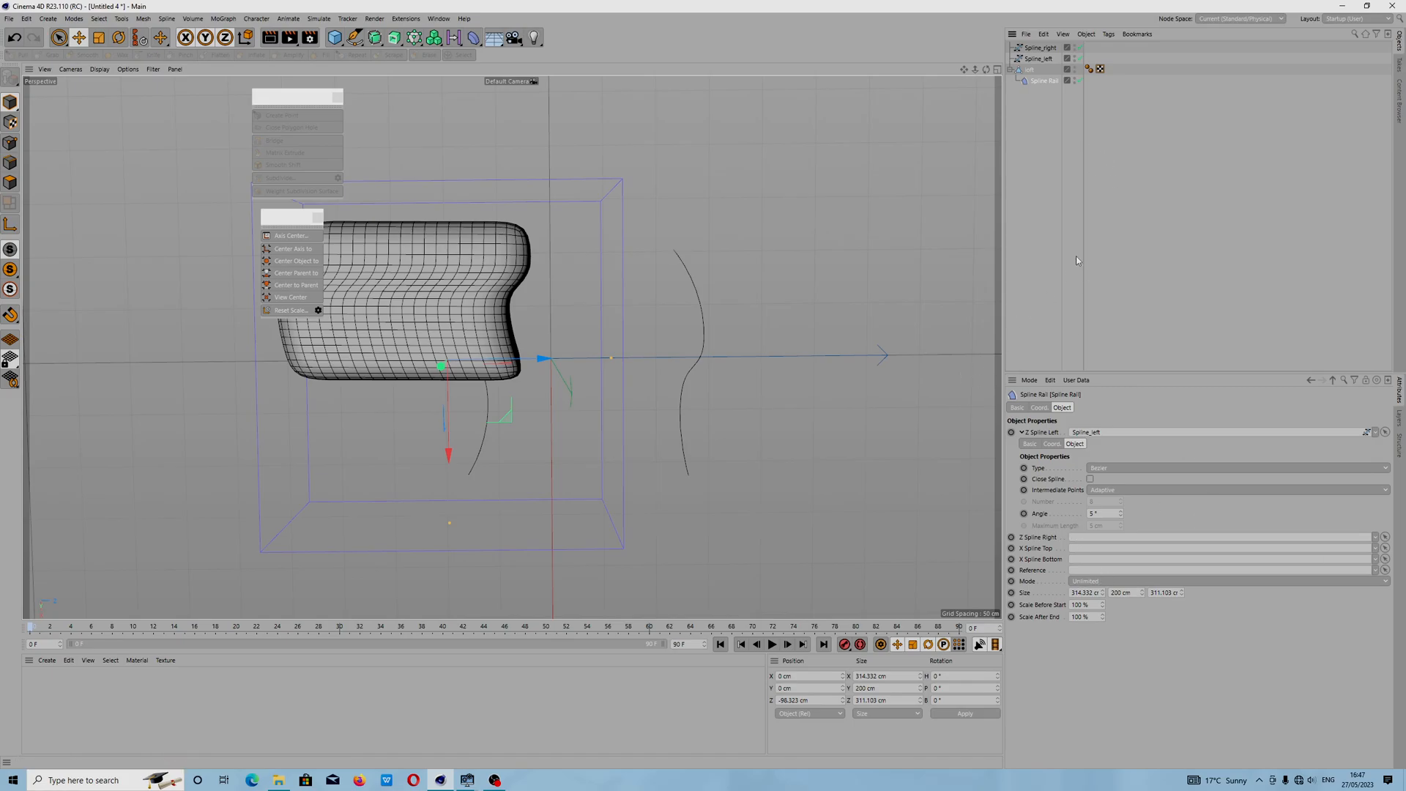
click(1038, 58)
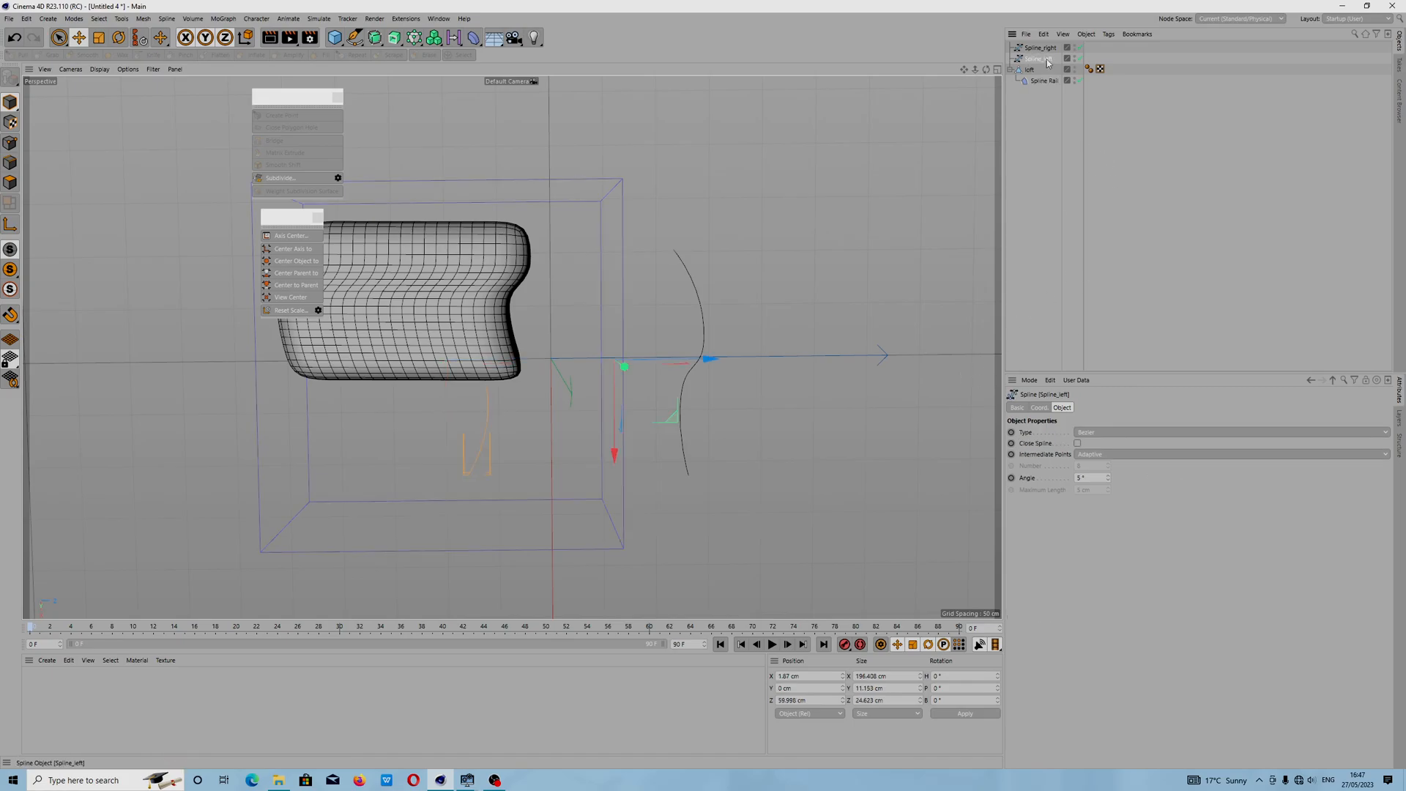
click(1040, 81)
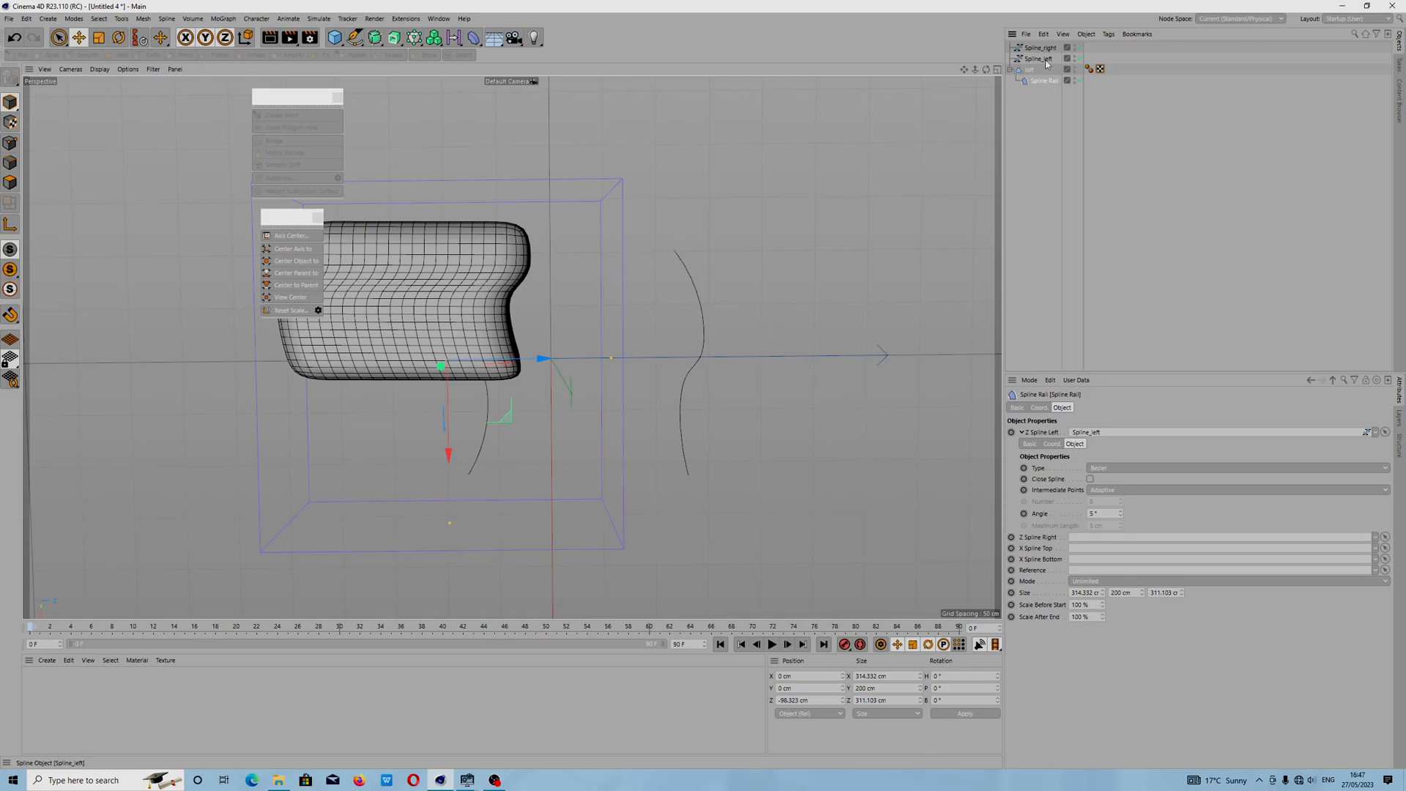
drag(1100, 541, 1100, 541)
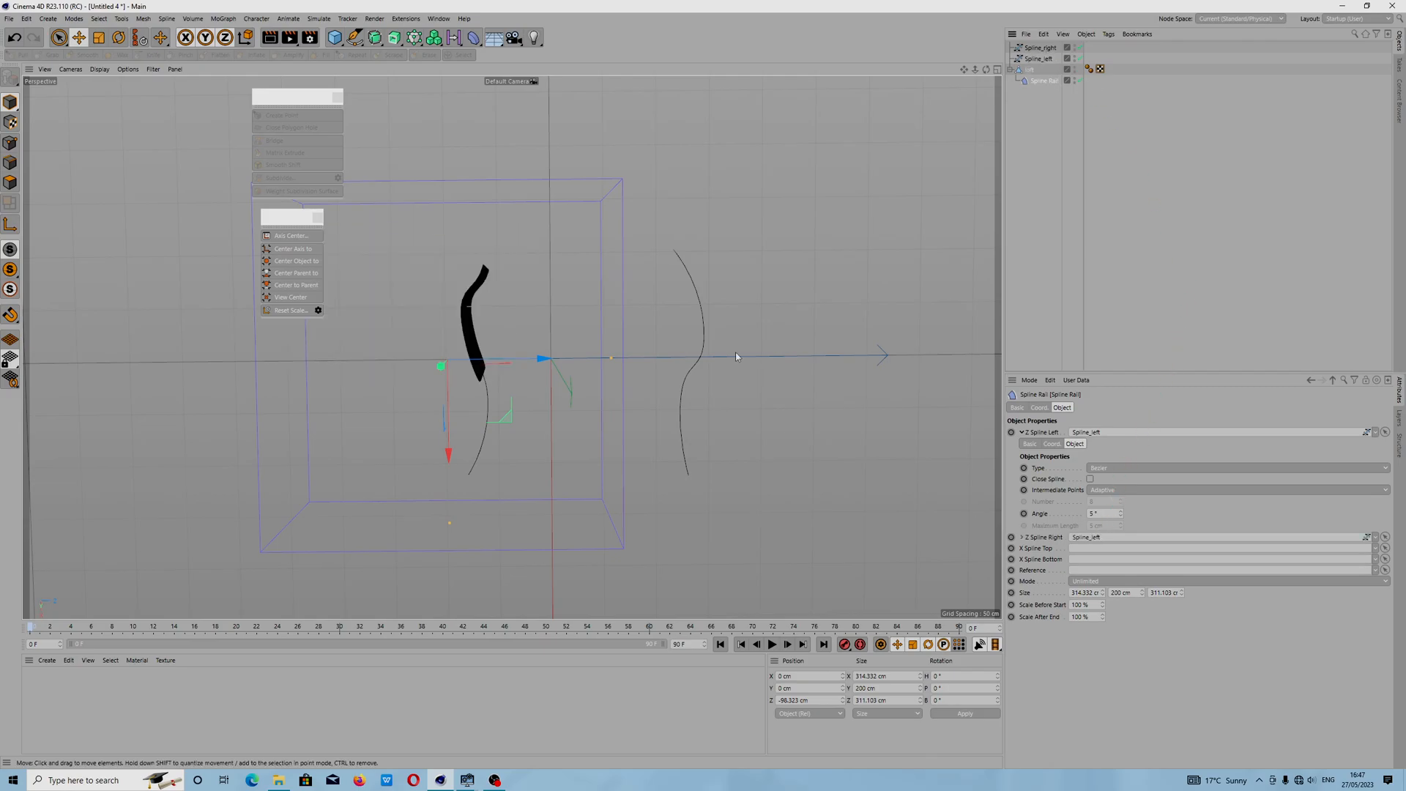
drag(526, 360, 567, 361)
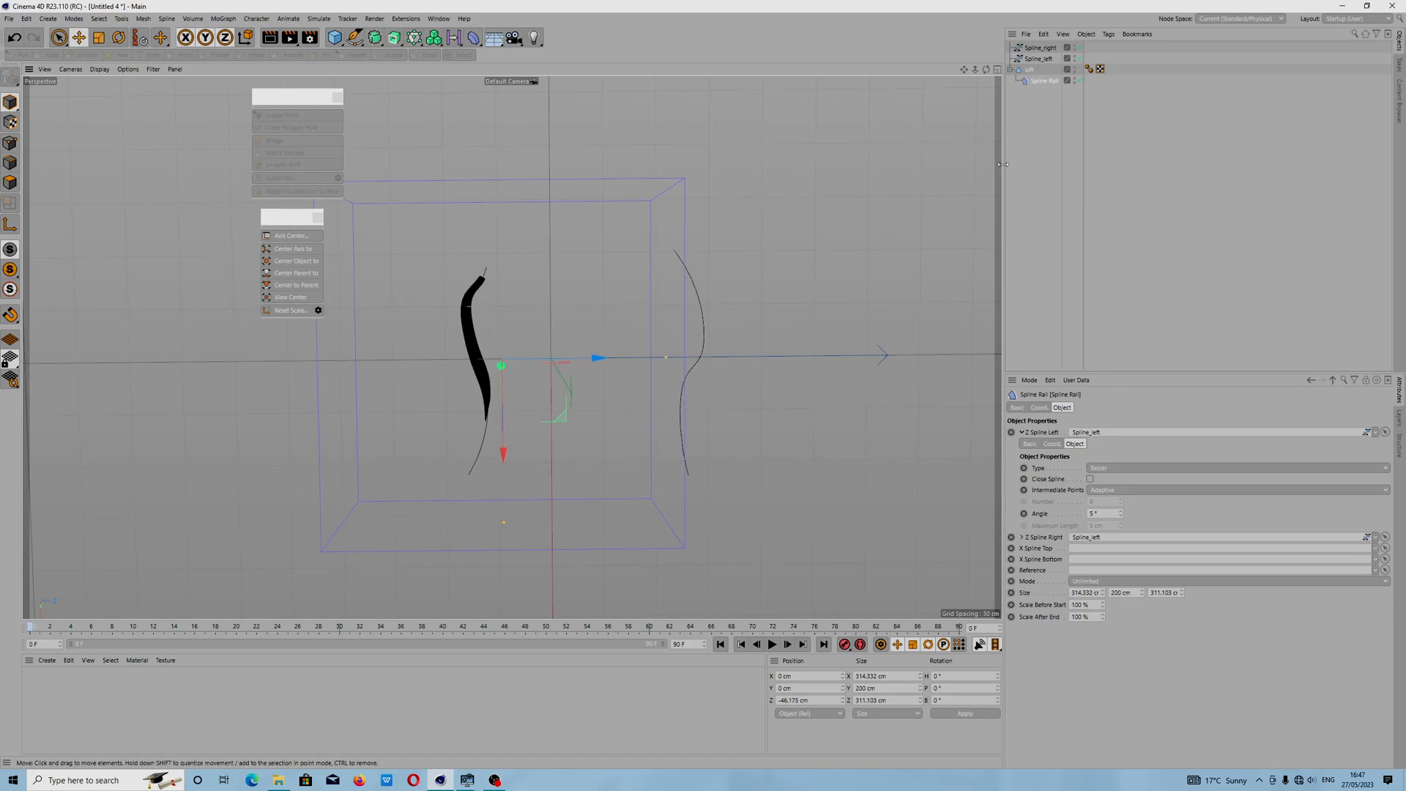
Step: Rotate Spline_left slightly and move it to about -20 cm in X and 44 cm in Z
click(1044, 59)
key(e)
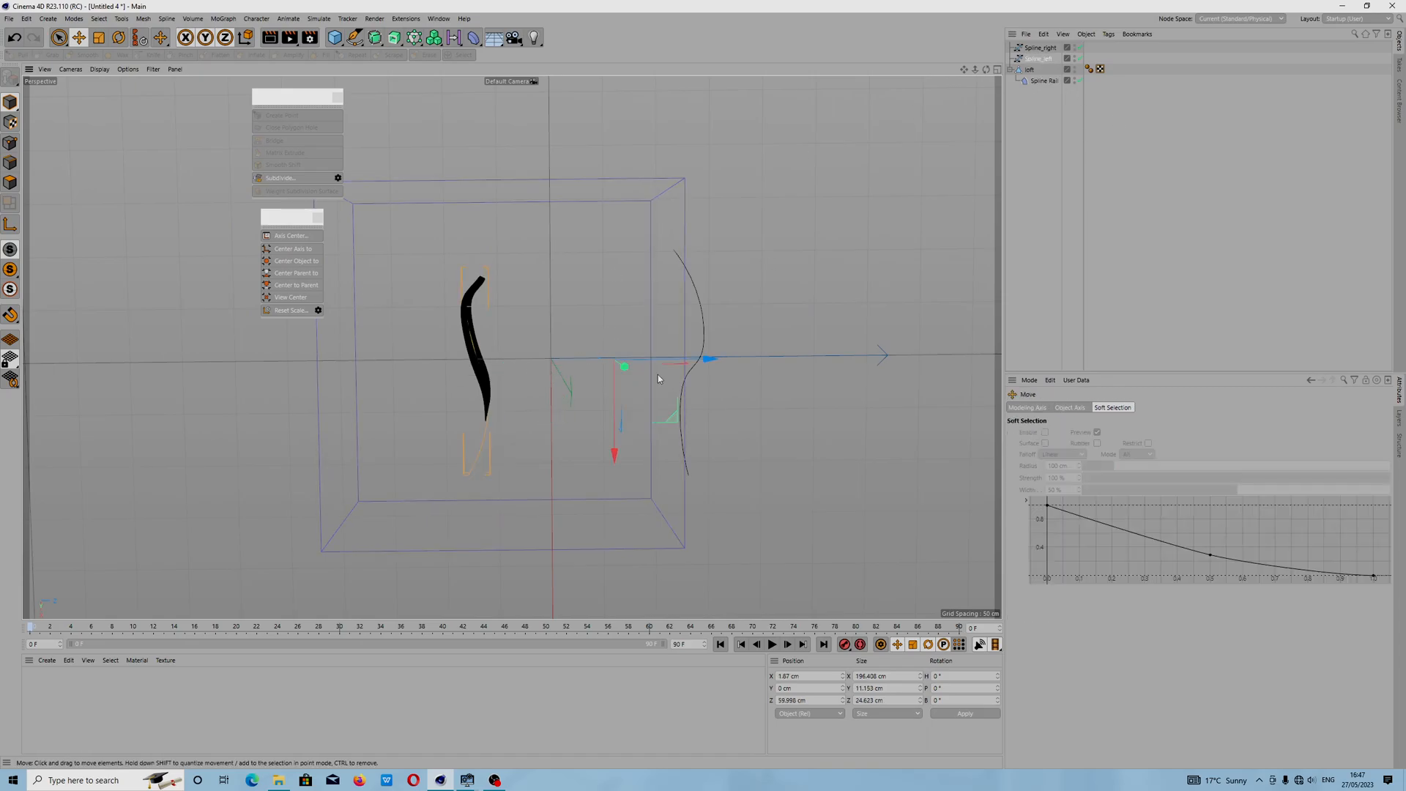
key(r)
click(664, 331)
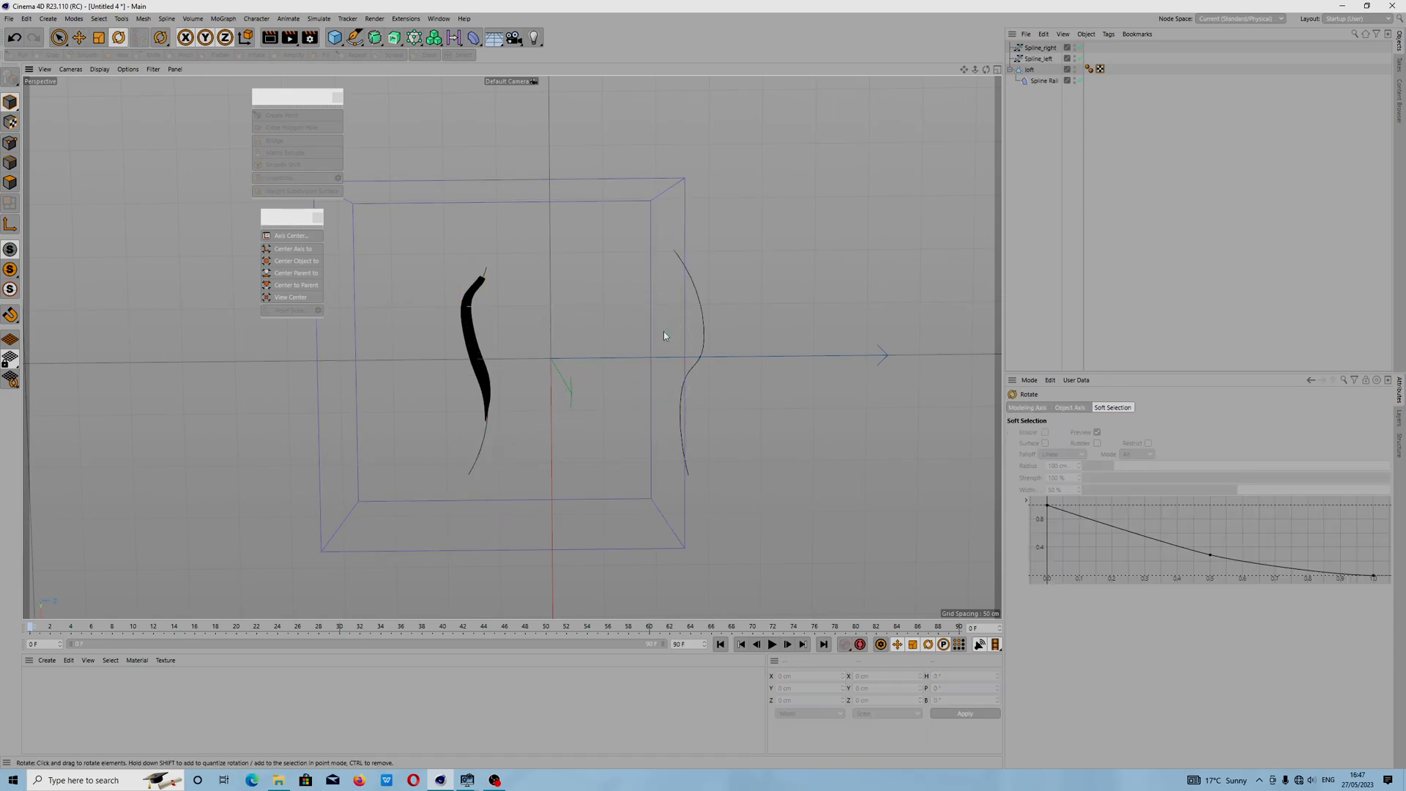
click(485, 425)
mouse_move(637, 313)
mouse_down()
mouse_move(692, 383)
mouse_move(642, 320)
mouse_up()
key(e)
mouse_move(615, 402)
mouse_down()
mouse_move(622, 357)
mouse_move(621, 398)
mouse_up()
mouse_move(701, 341)
mouse_down()
mouse_move(729, 339)
mouse_move(684, 339)
mouse_up()
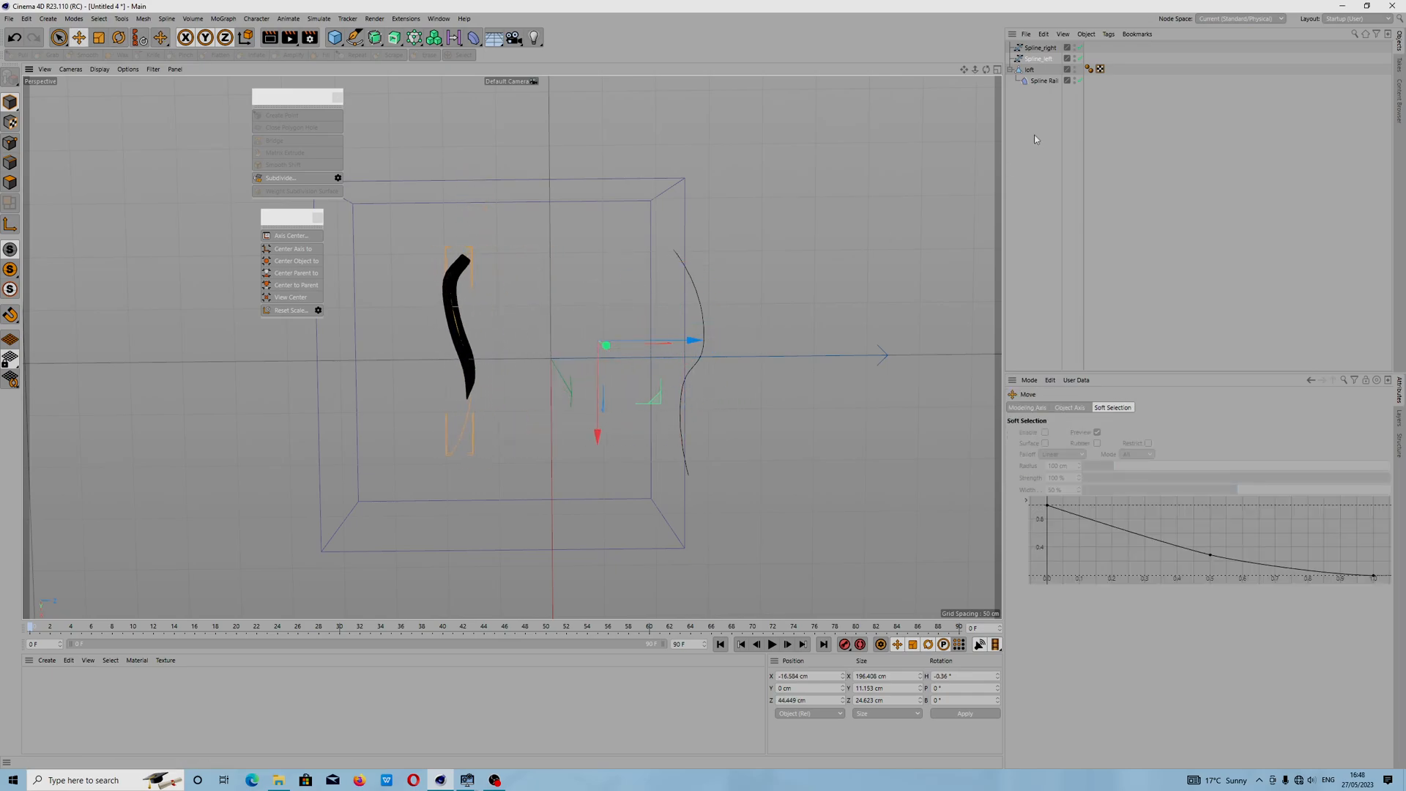
Step: Clear the Spline Rail's Z Spline Right and move the deformer to about -94 cm in Z
click(1044, 82)
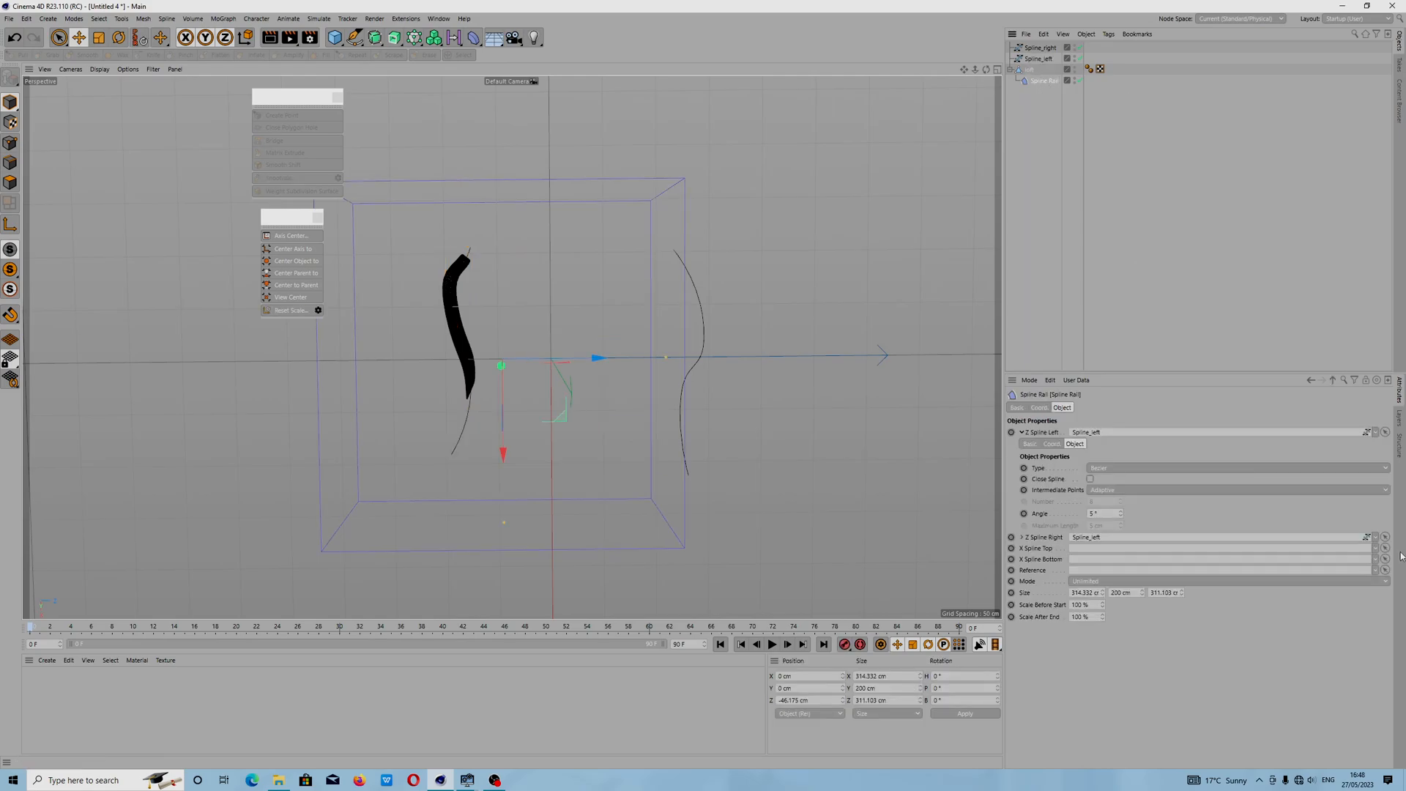
click(1374, 537)
click(1359, 549)
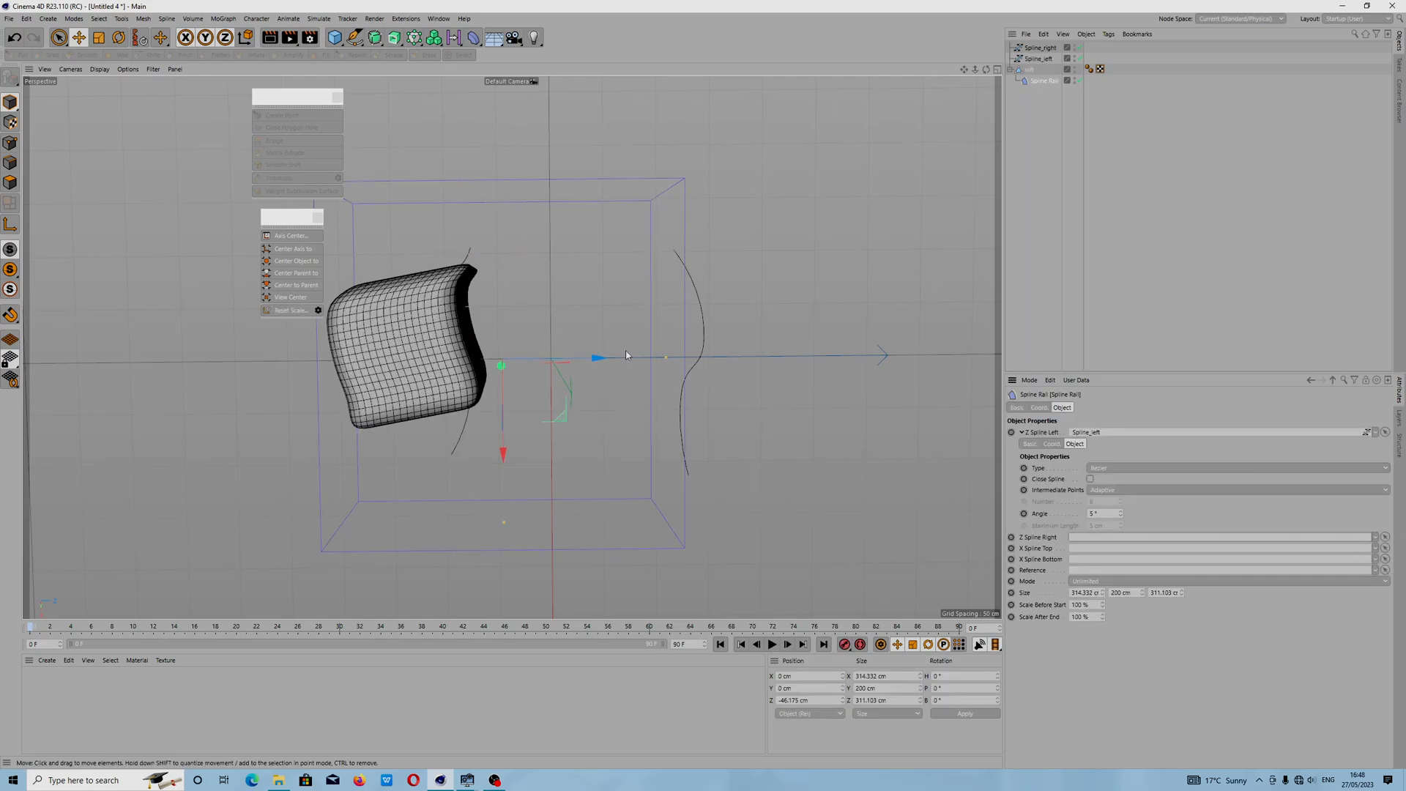
drag(575, 369, 529, 345)
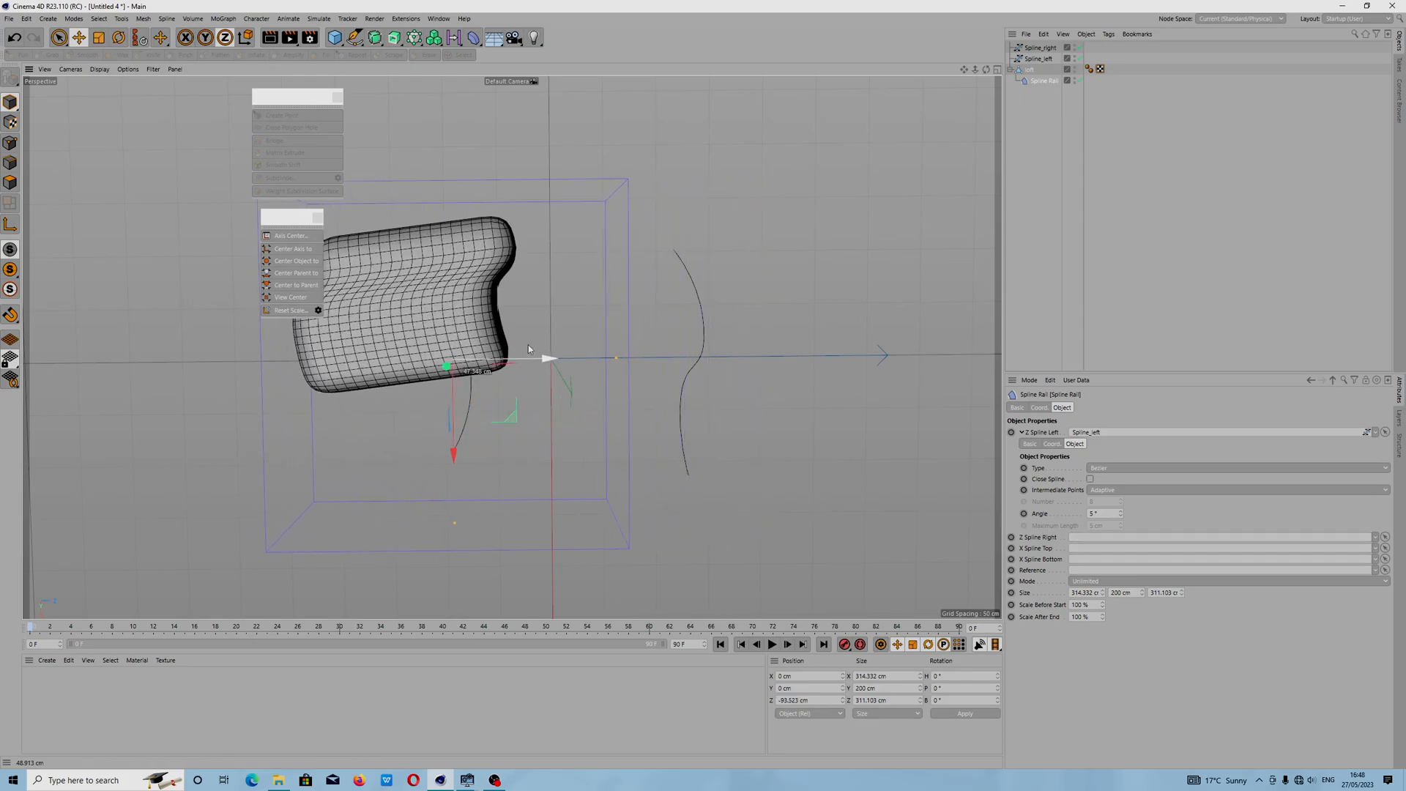
drag(493, 406, 478, 437)
Step: Move Spline_left to about -27 cm in X and 60 cm in Z and rotate its pitch to about 363°
click(460, 452)
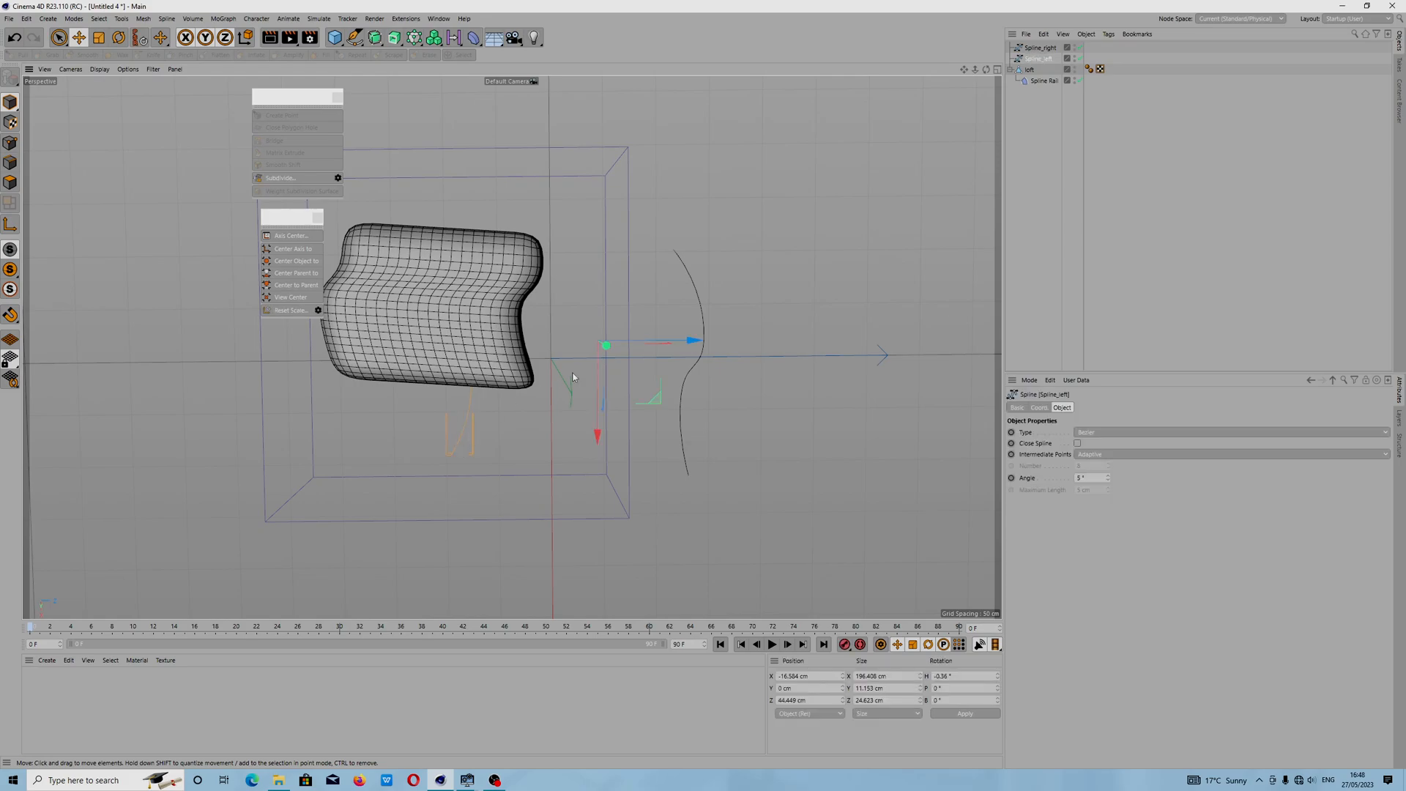
mouse_move(707, 341)
mouse_down()
mouse_move(775, 350)
mouse_move(484, 323)
mouse_move(700, 344)
mouse_up()
drag(613, 377, 603, 408)
key(r)
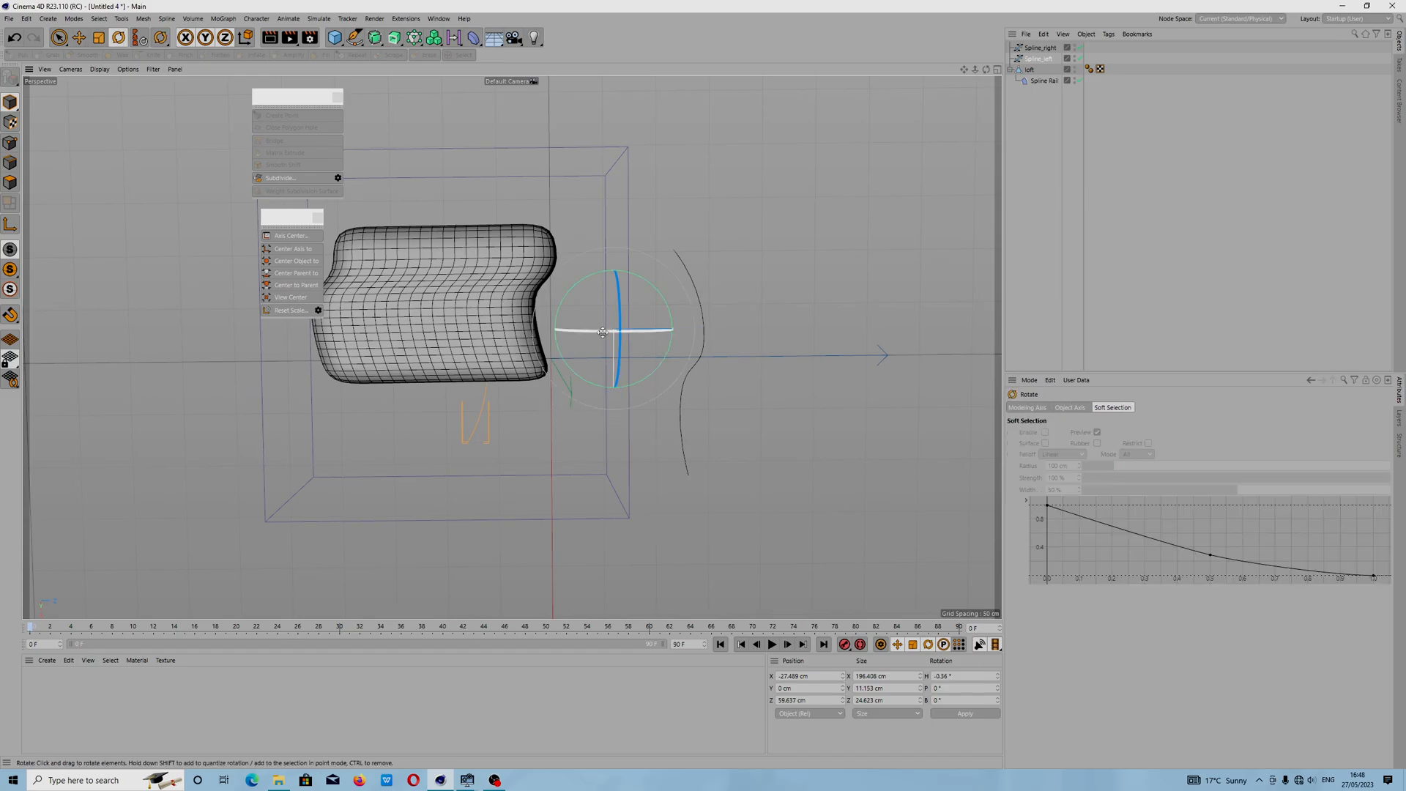
drag(586, 333, 237, 359)
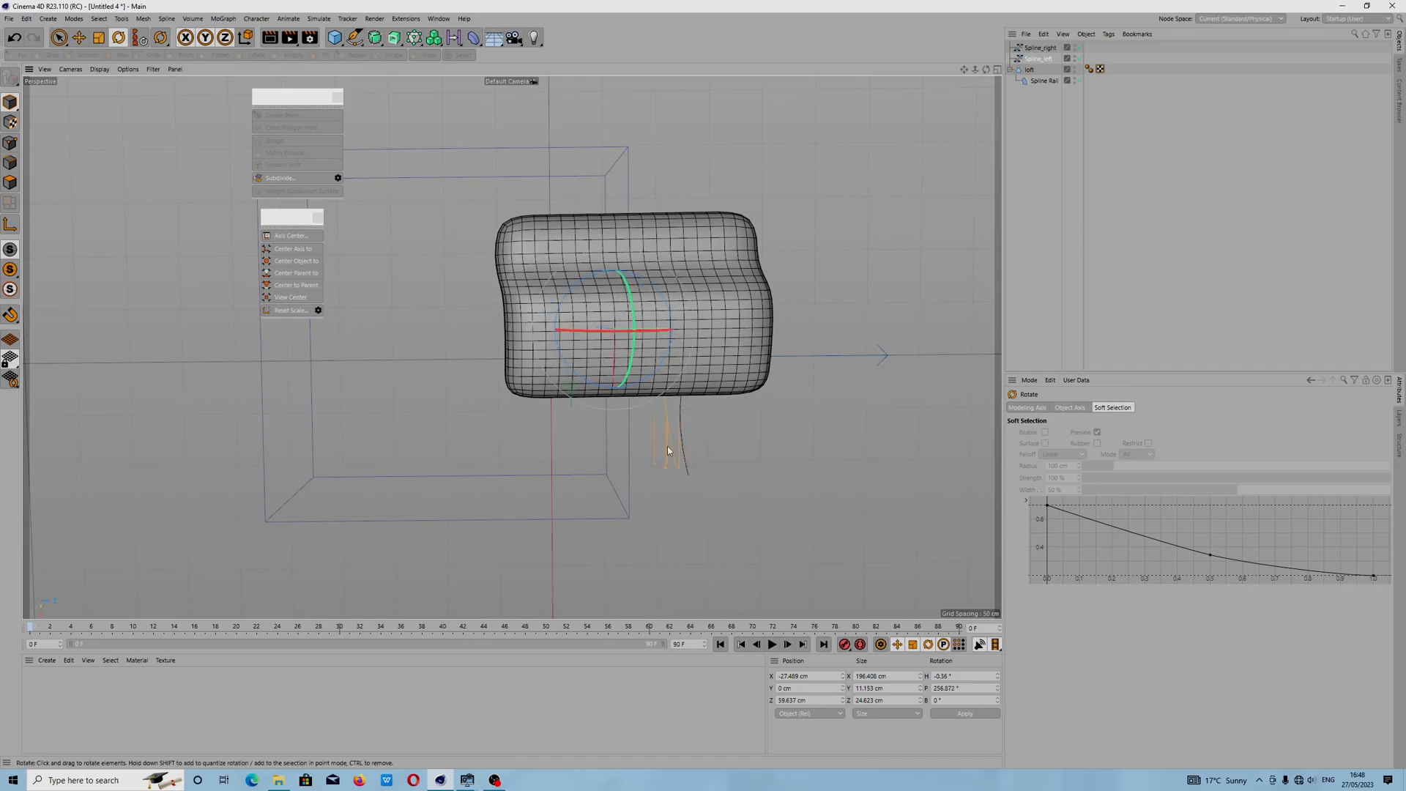
drag(663, 331, 506, 337)
Step: Move Spline_left to about 85 cm in Z and shift it further along its X axis
key(e)
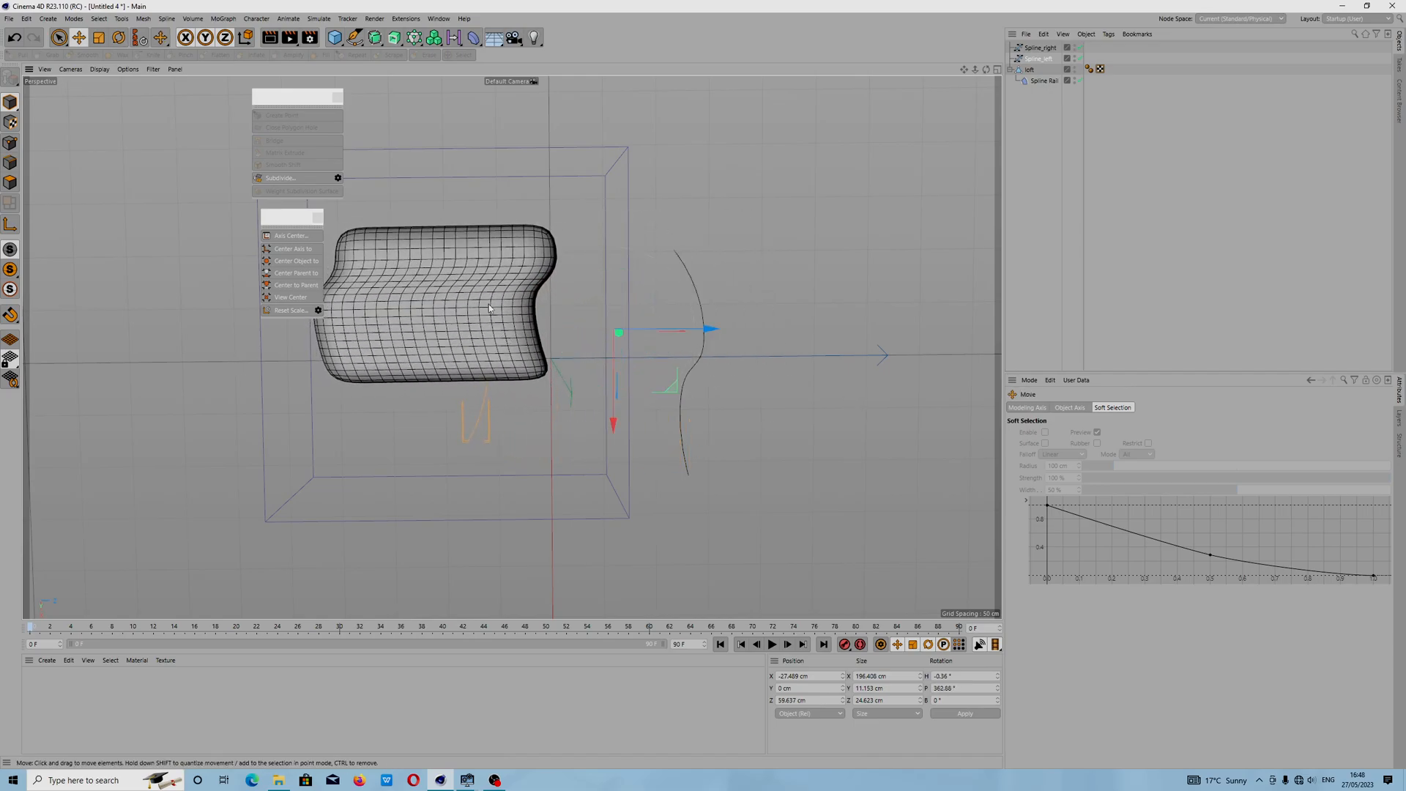
drag(687, 331, 744, 335)
alt+drag(801, 398, 749, 407)
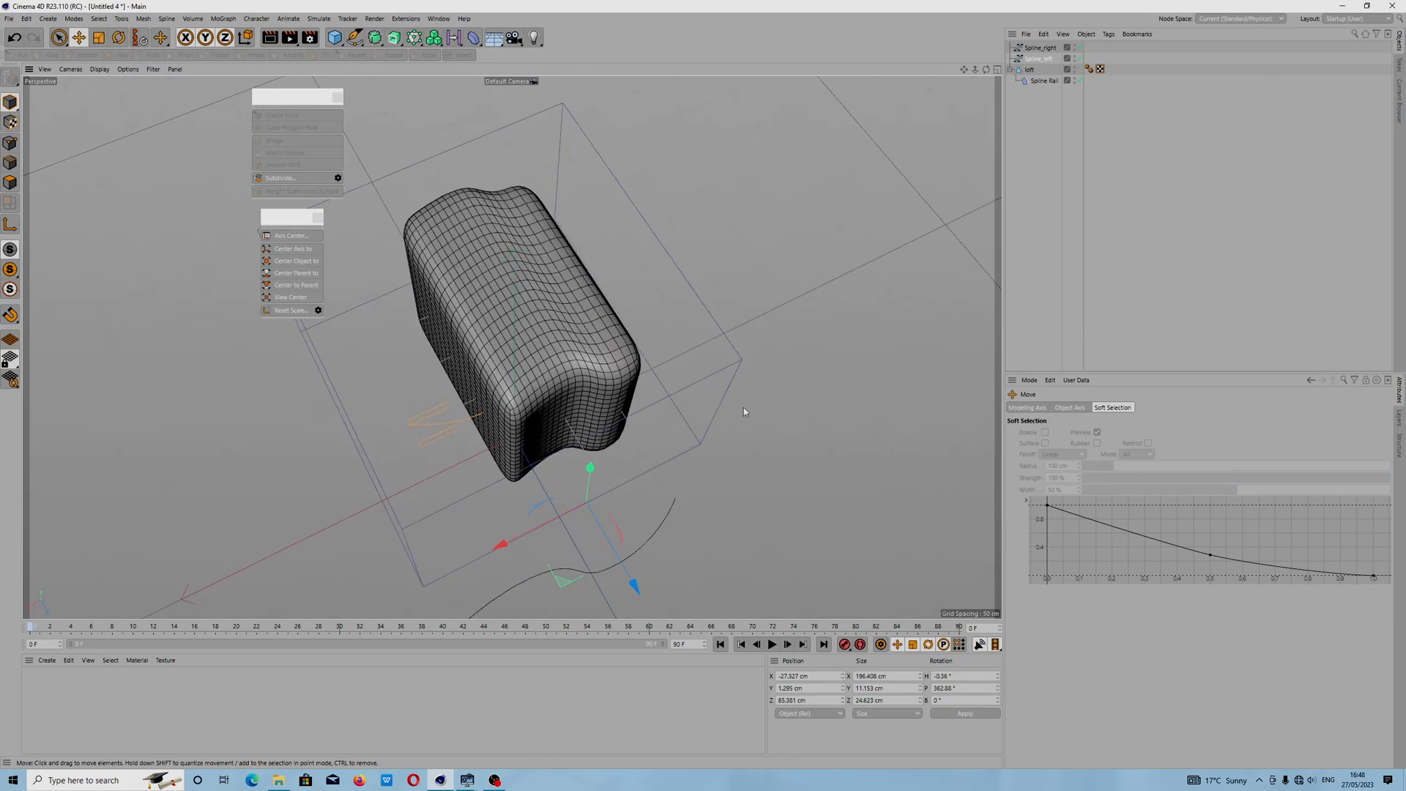
click(693, 385)
drag(460, 368, 512, 435)
click(494, 417)
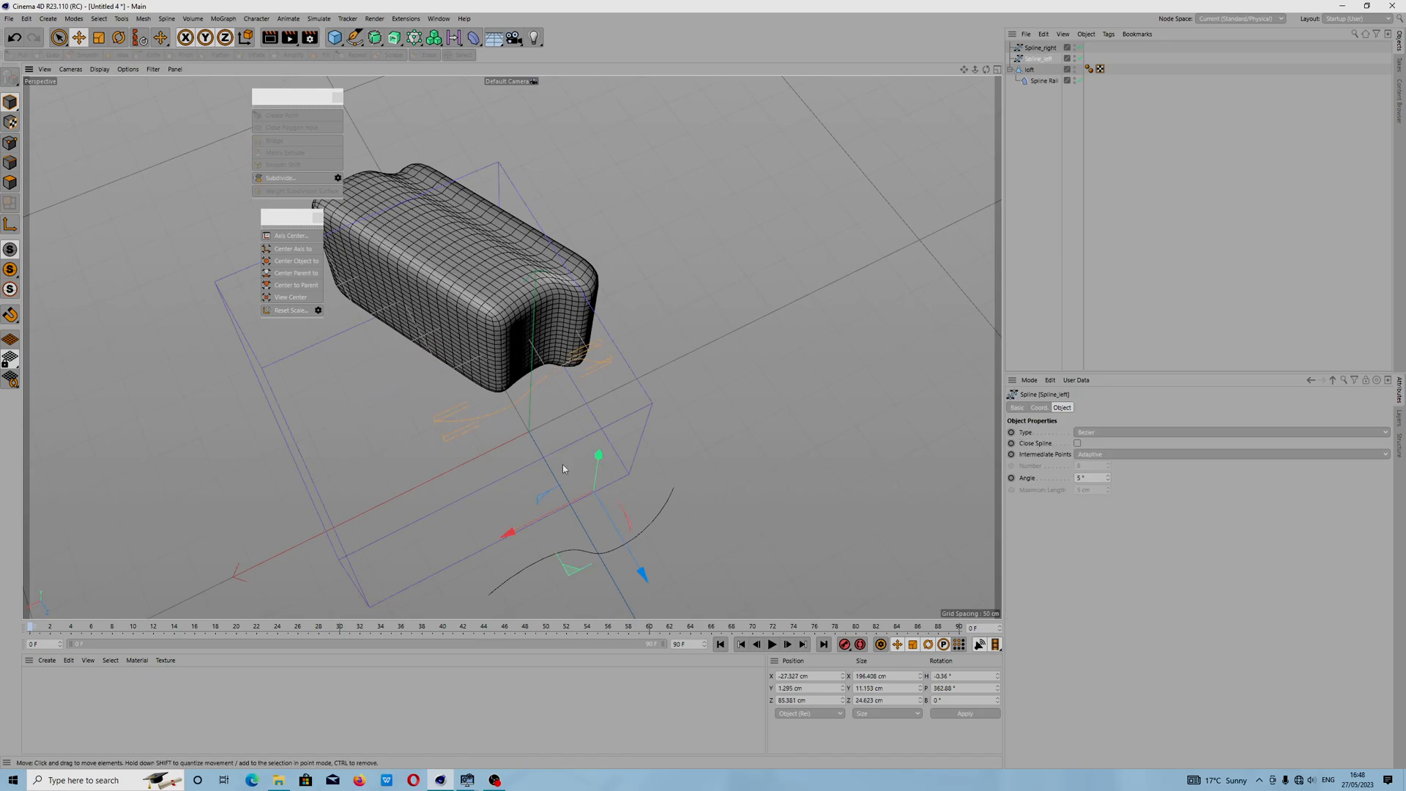
drag(562, 507, 480, 547)
Step: Reshape Spline_left by moving its first point, its middle point to about -32 cm in X, and its end point to about 149 cm in X
alt+drag(411, 347, 628, 280)
click(11, 144)
click(606, 345)
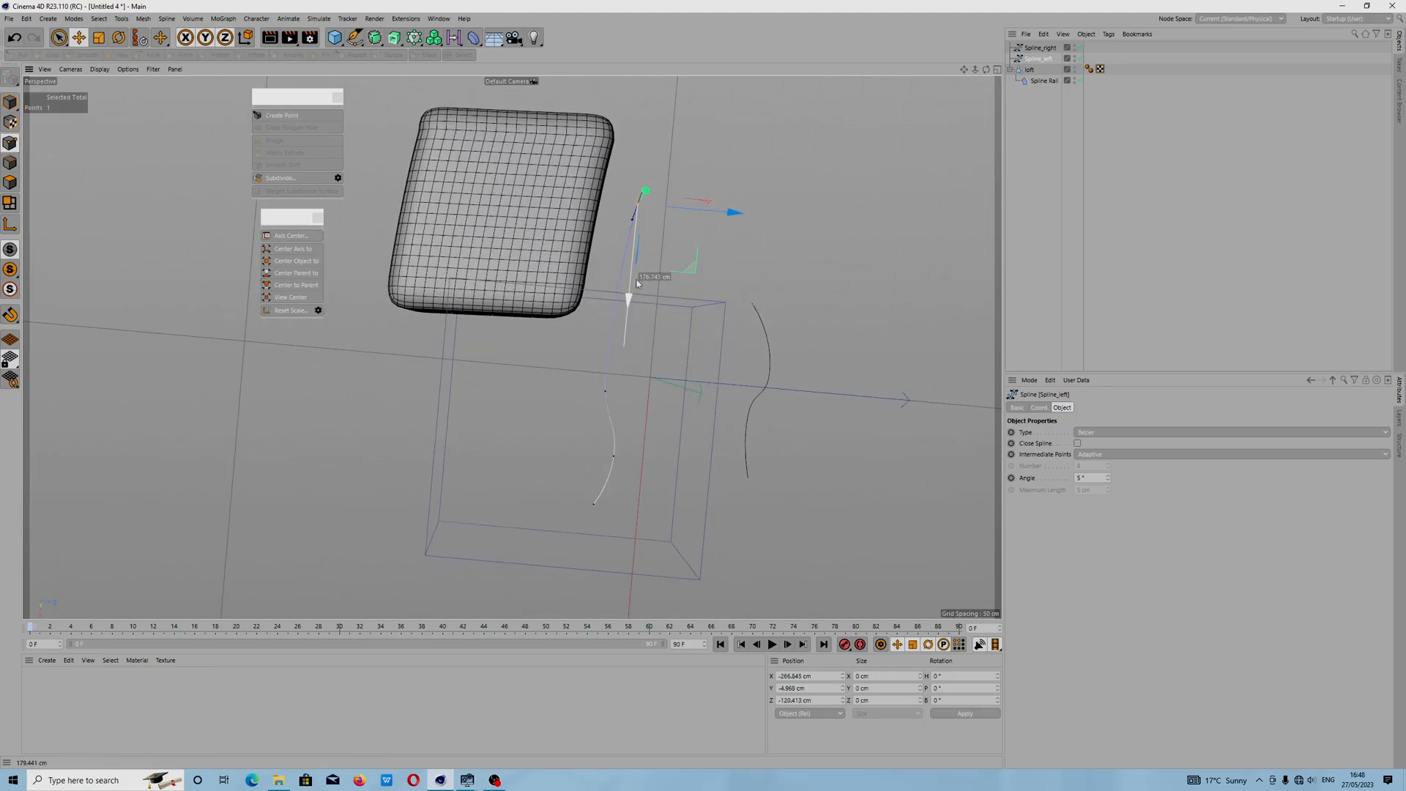
click(606, 395)
drag(663, 401, 769, 407)
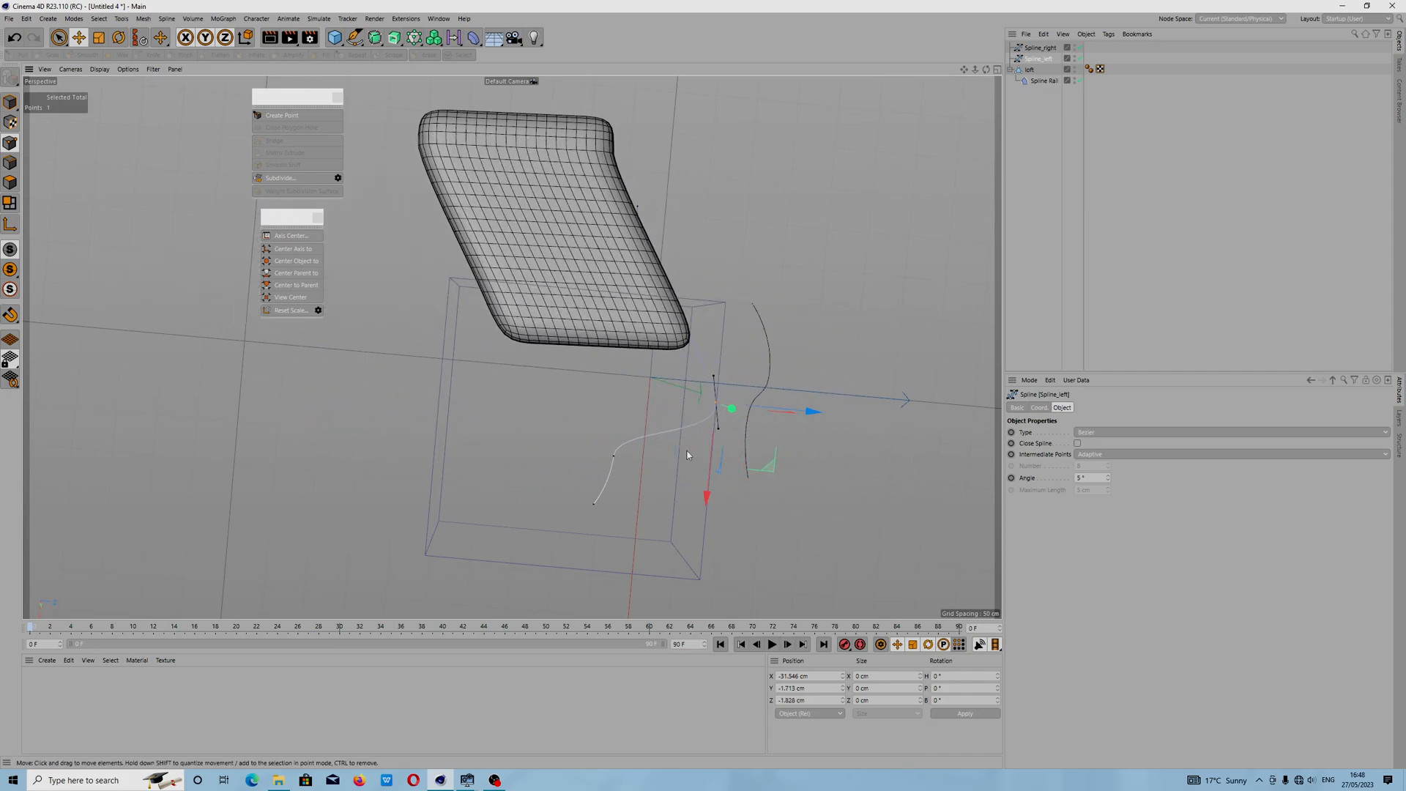
click(614, 457)
drag(606, 496, 589, 585)
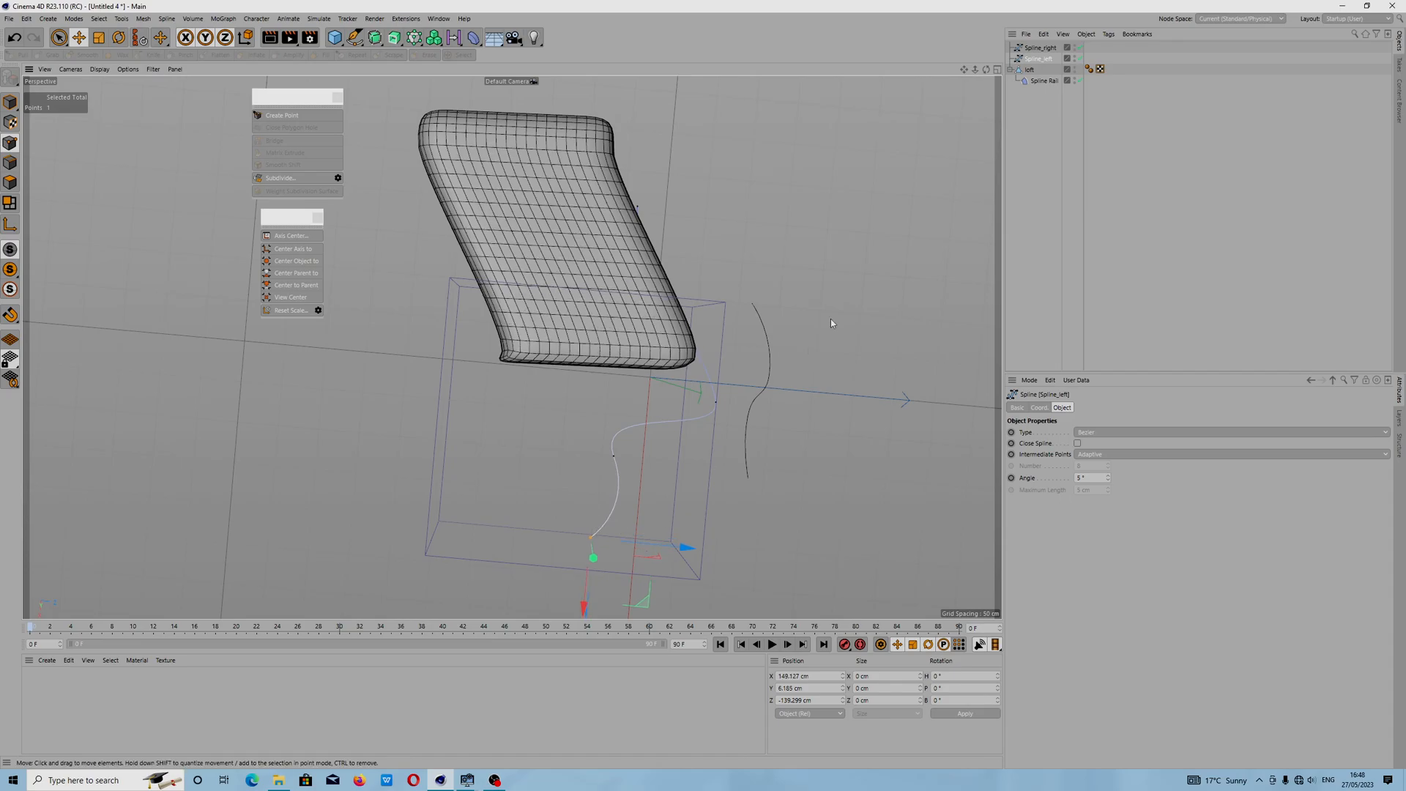
Step: Reposition the Spline Rail and disable the deformer
click(1037, 81)
drag(566, 489, 487, 316)
key(e)
key(r)
click(1079, 80)
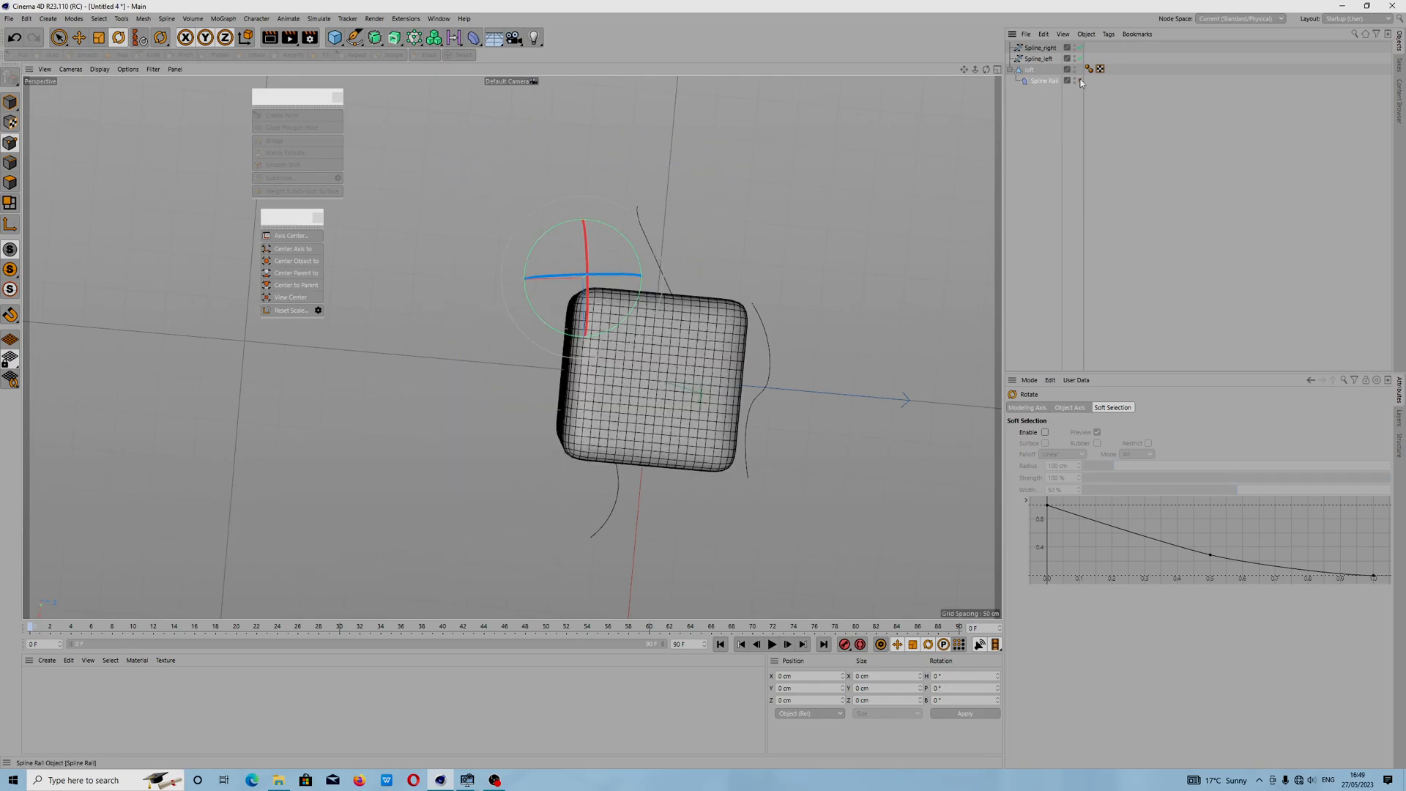
Step: Take the Spline Rail out of the cube's hierarchy and delete it
click(1029, 82)
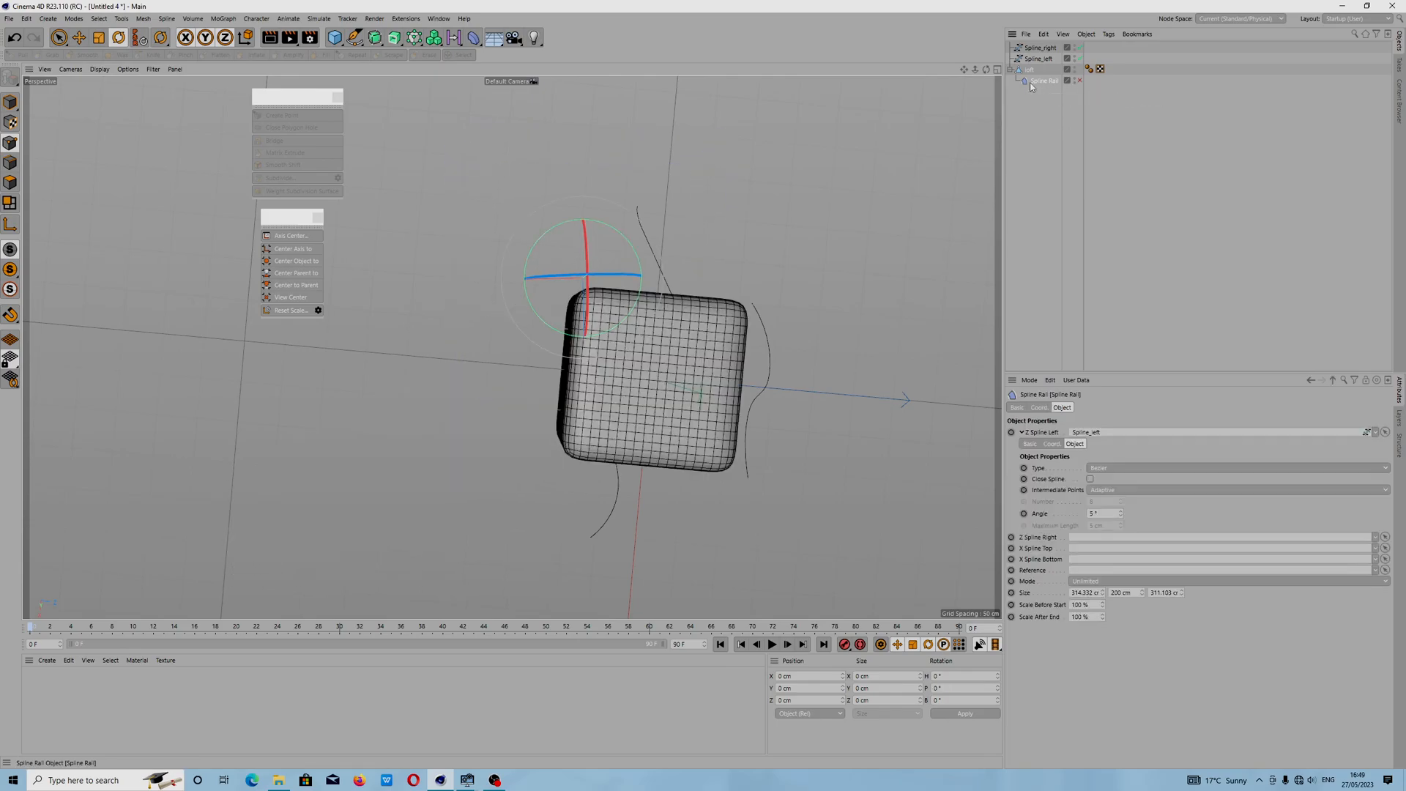
drag(1030, 67, 1038, 72)
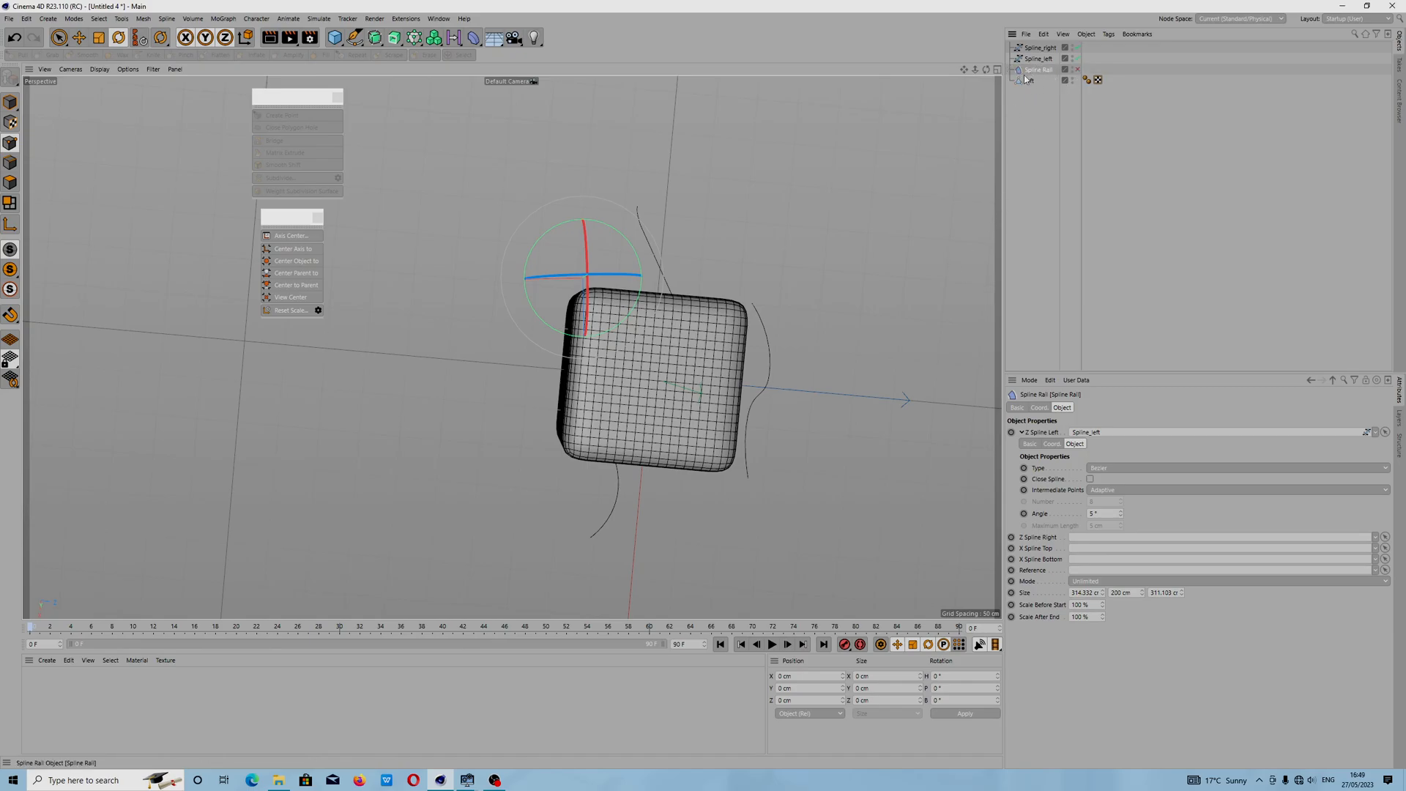
scroll(693, 315, down, 1)
scroll(732, 347, up, 1)
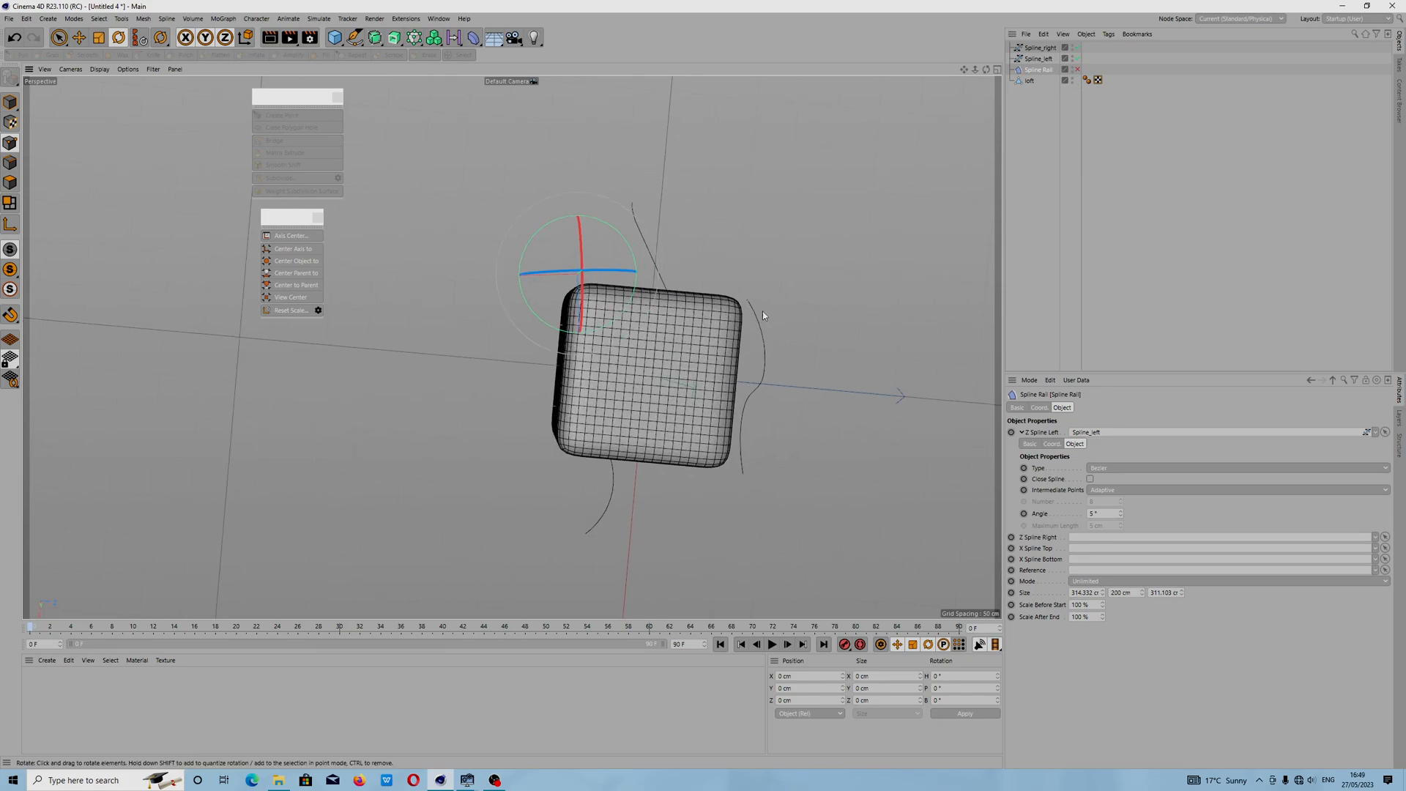
click(1039, 98)
click(1034, 71)
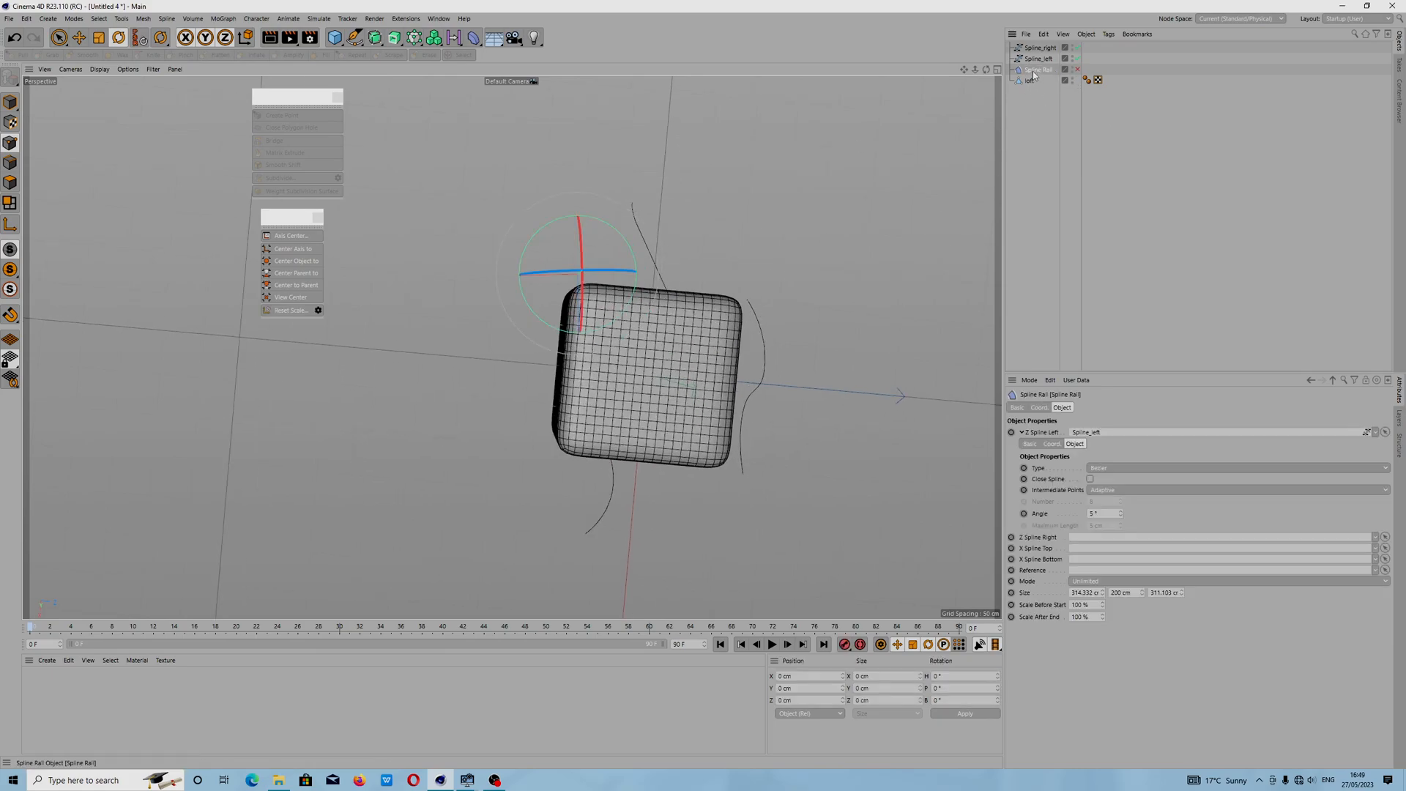
click(1044, 34)
click(1055, 82)
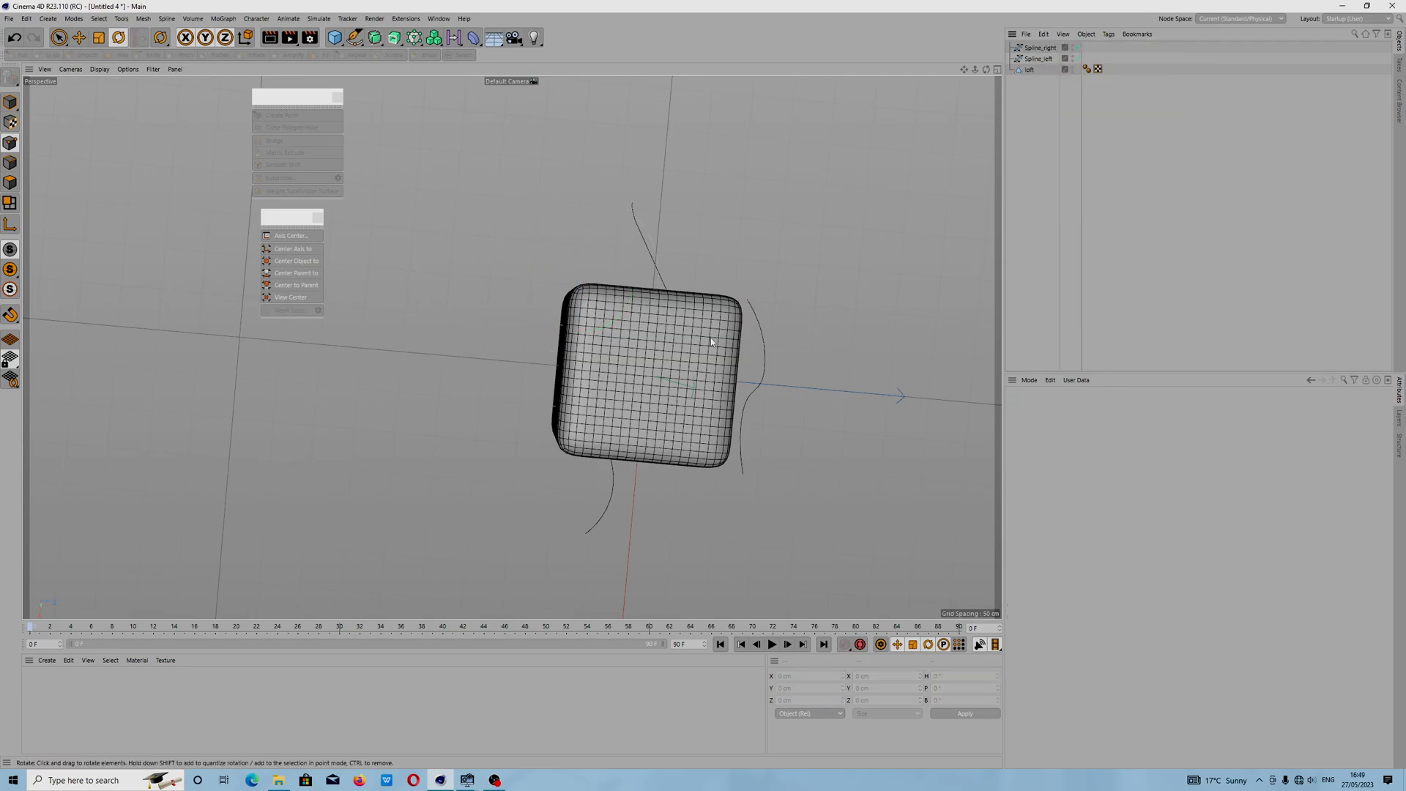
Step: Move the whole Spline_left to the side of the cube opposite Spline_right, at about 30 cm in X and -144 cm in Z
alt+drag(775, 388, 553, 293)
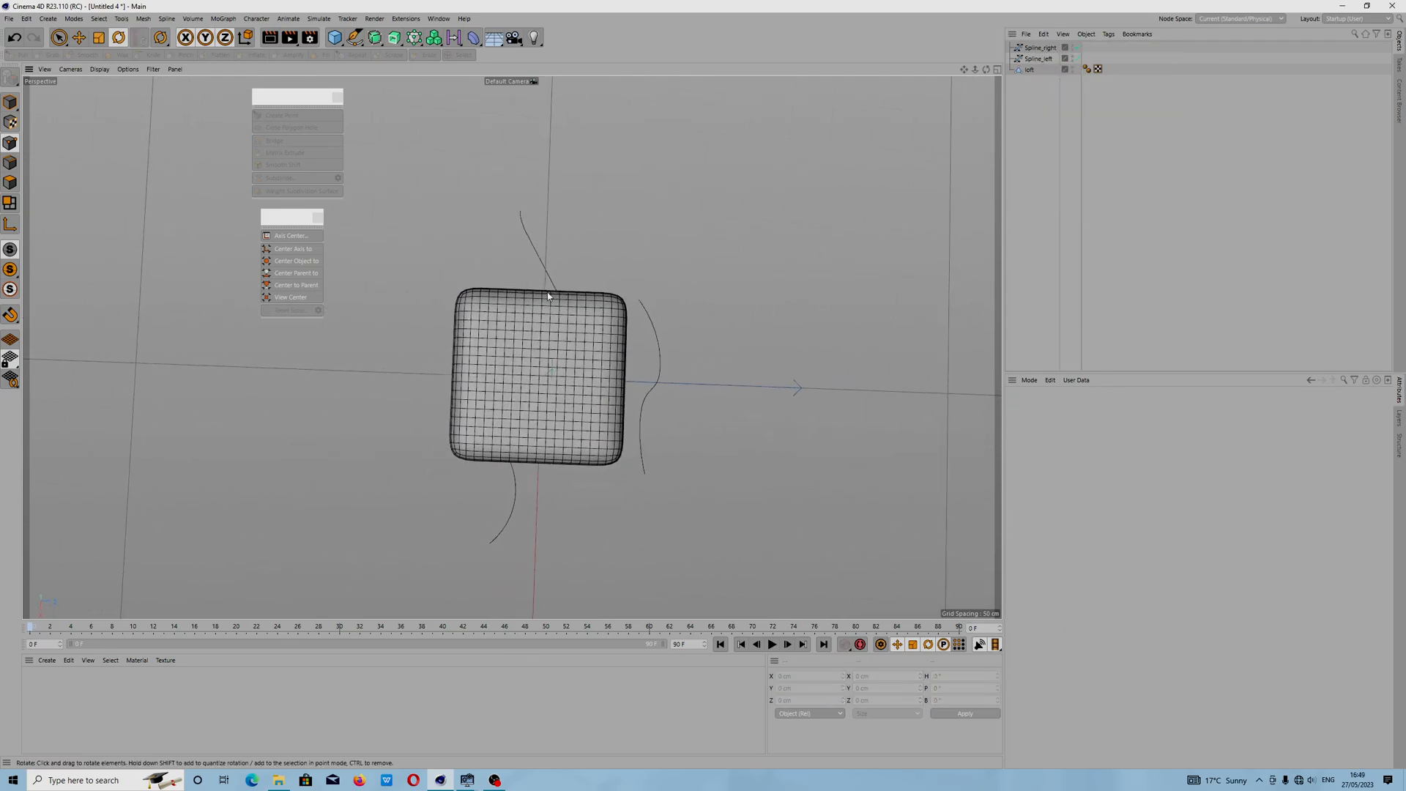
click(517, 480)
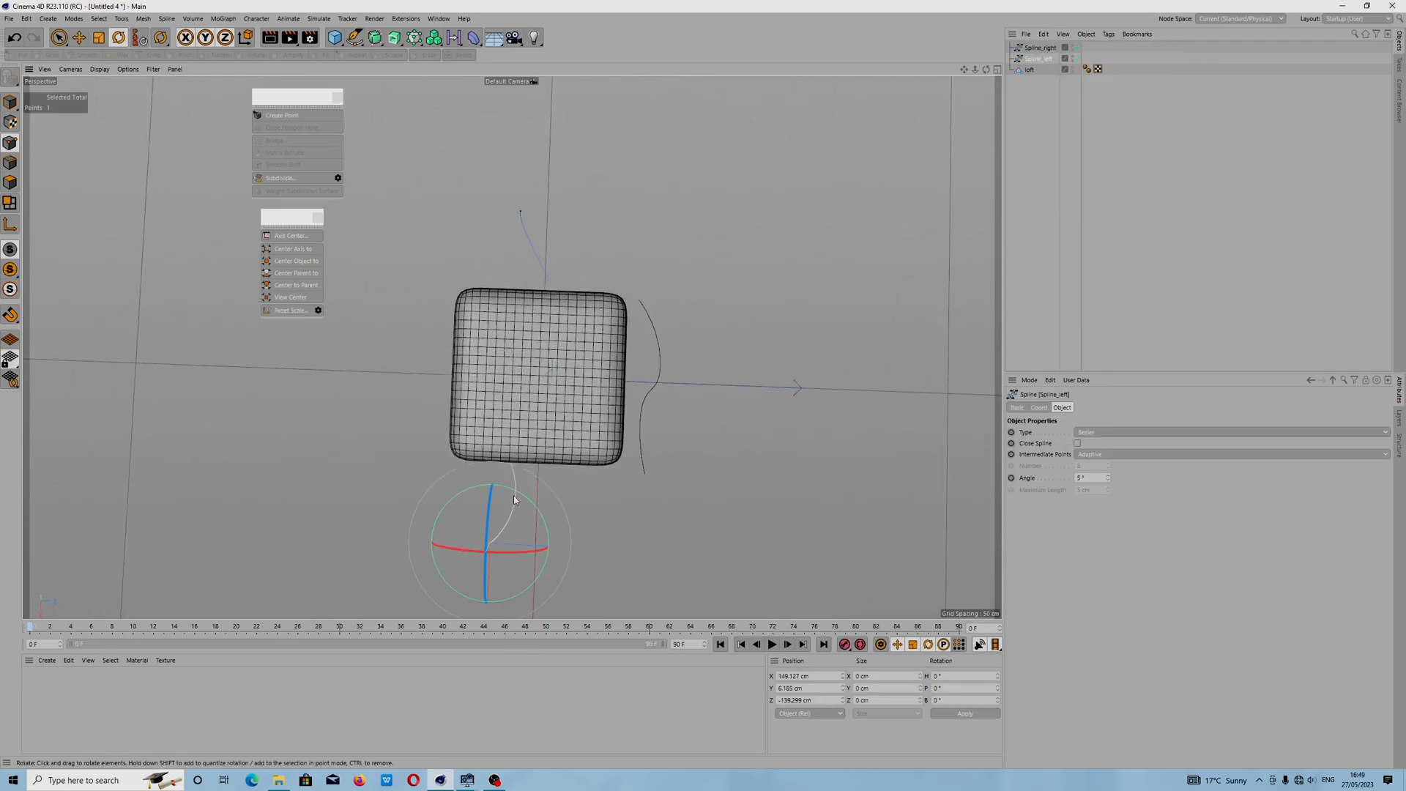
key(e)
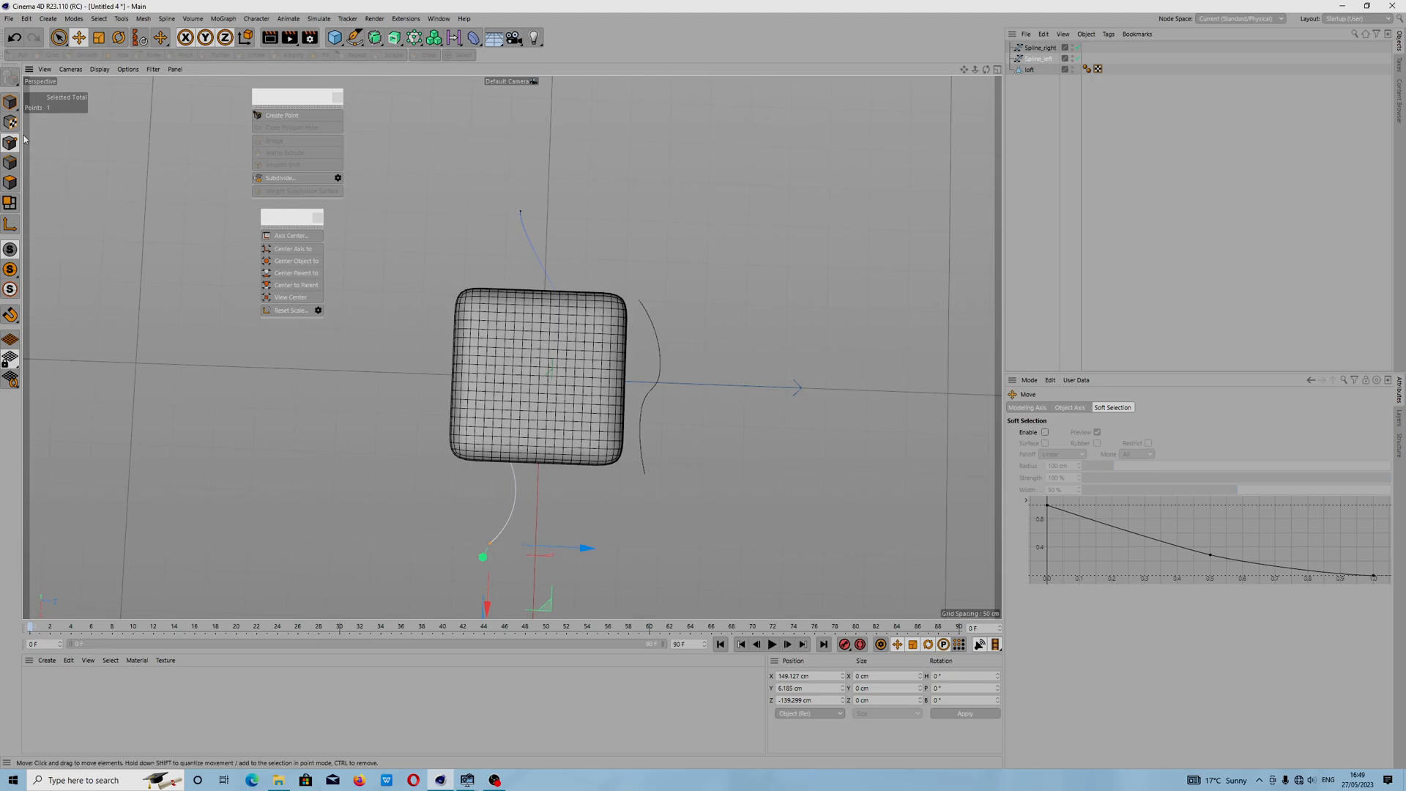
click(15, 110)
drag(653, 428, 470, 400)
drag(422, 469, 418, 424)
key(r)
key(t)
scroll(437, 386, down, 1)
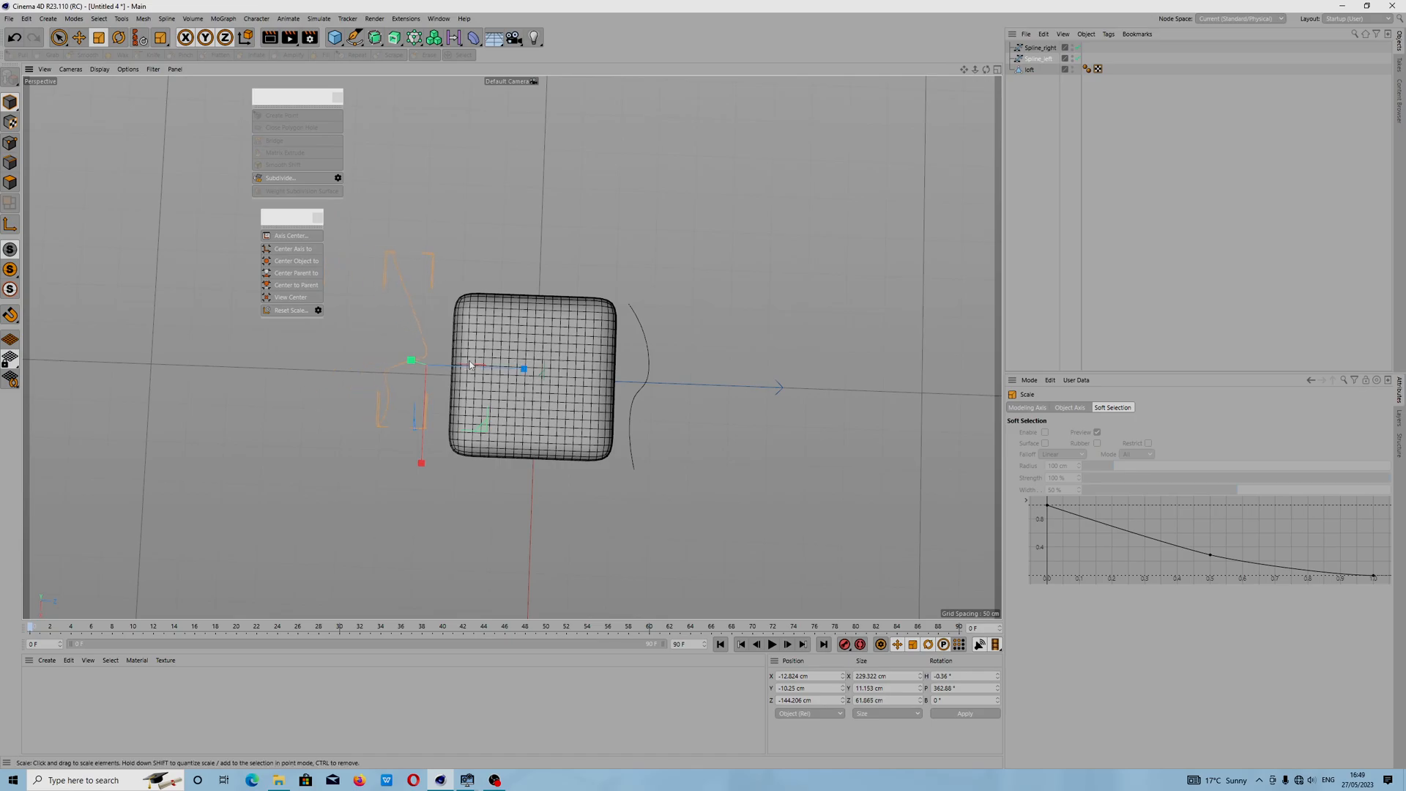
key(e)
drag(429, 411, 429, 473)
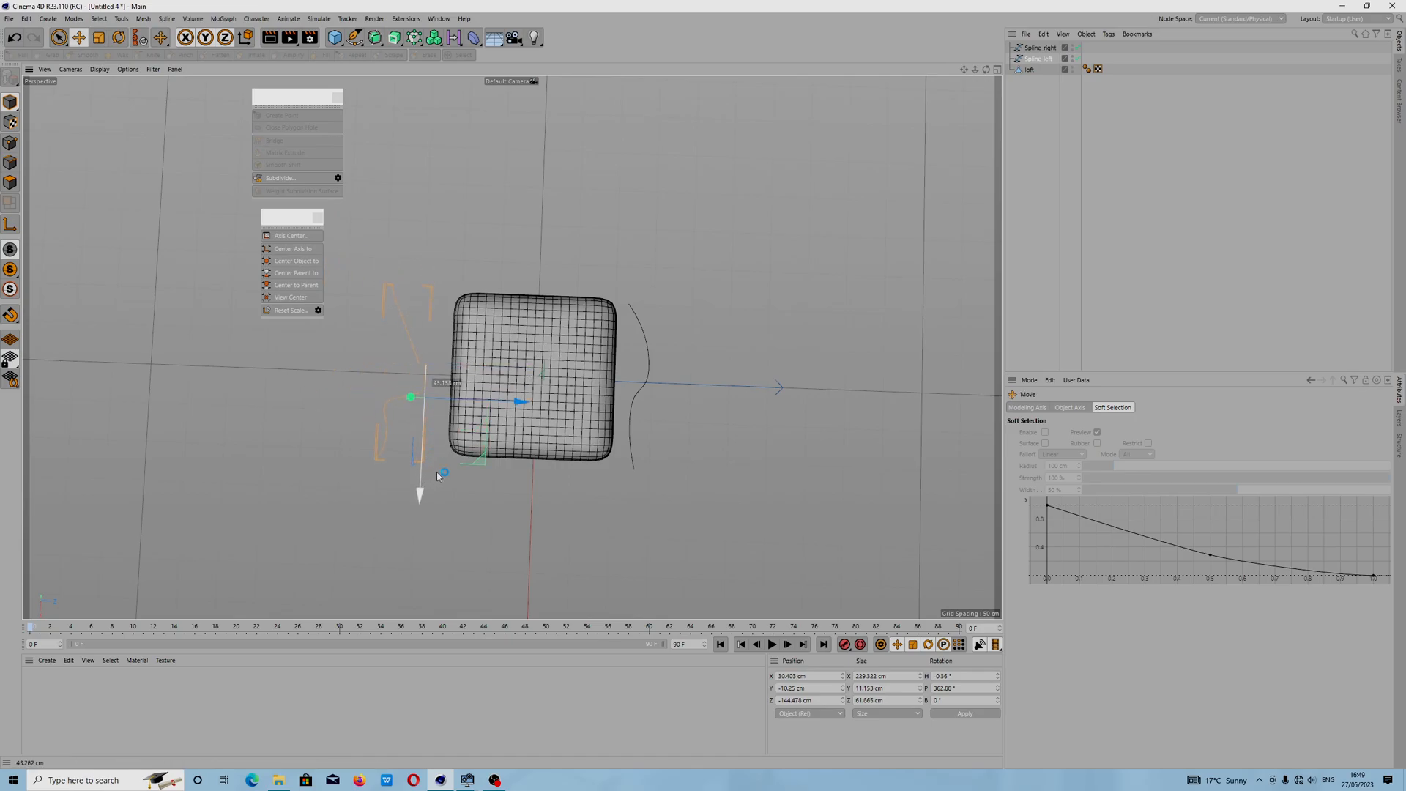
Step: Add a new Spline Rail deformer and make it a child of the cube
click(649, 359)
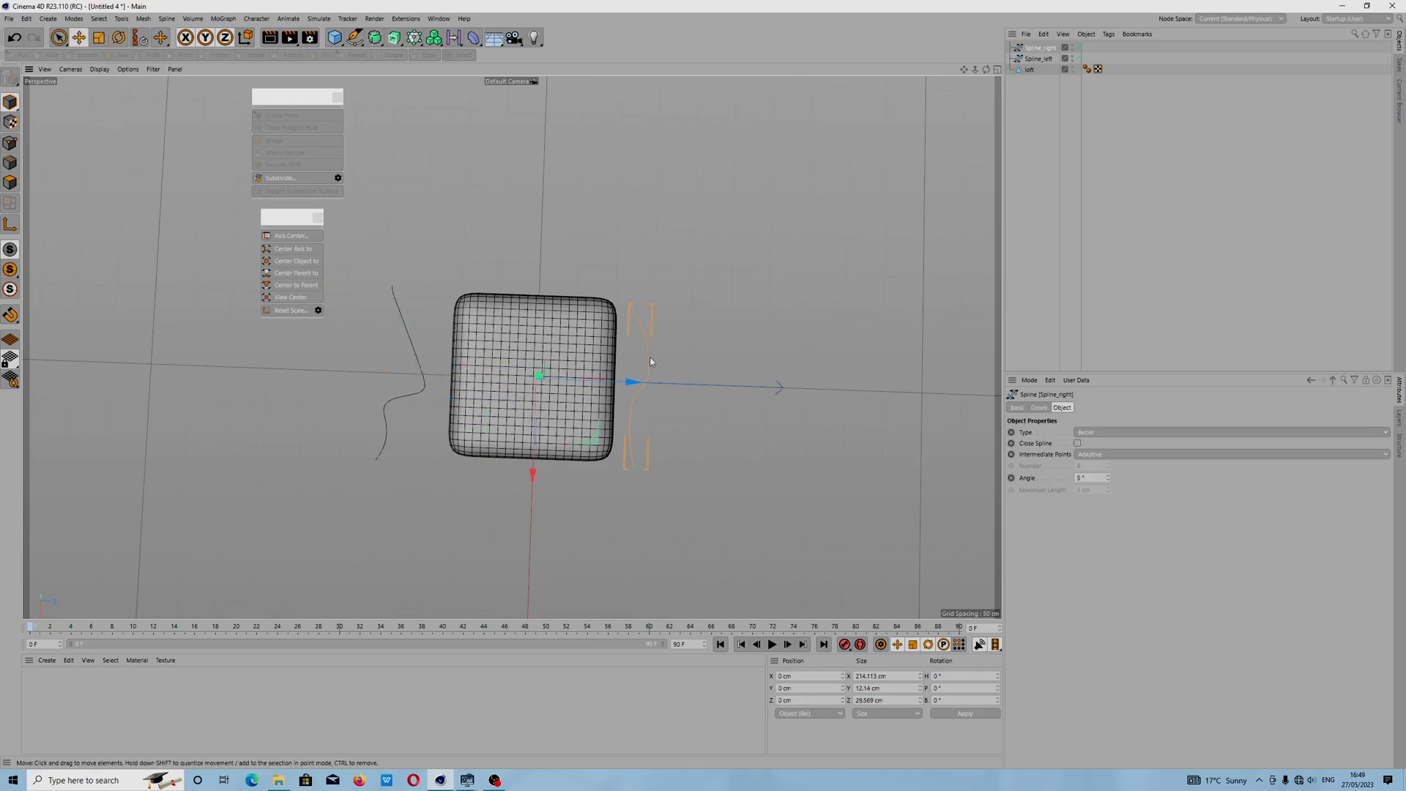
click(516, 310)
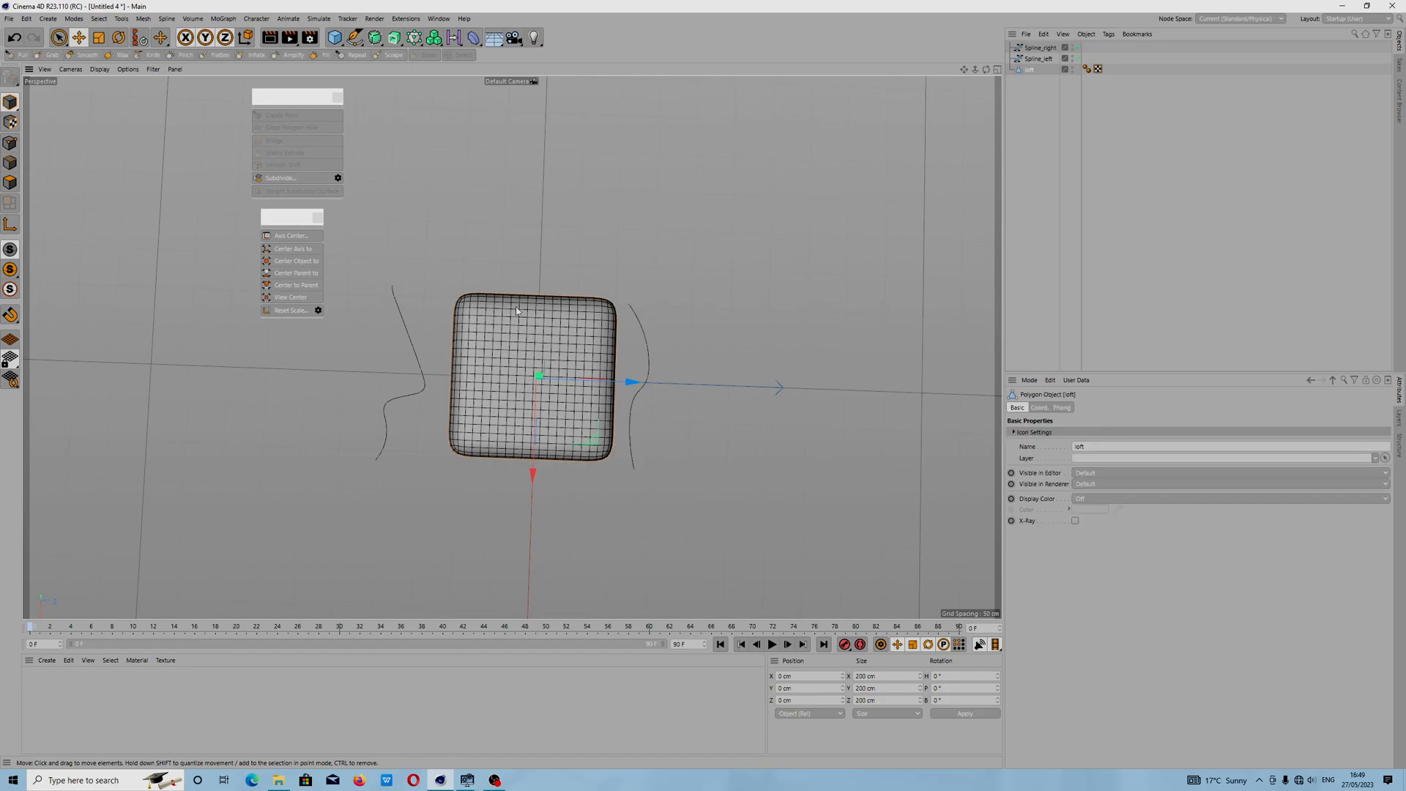
click(476, 40)
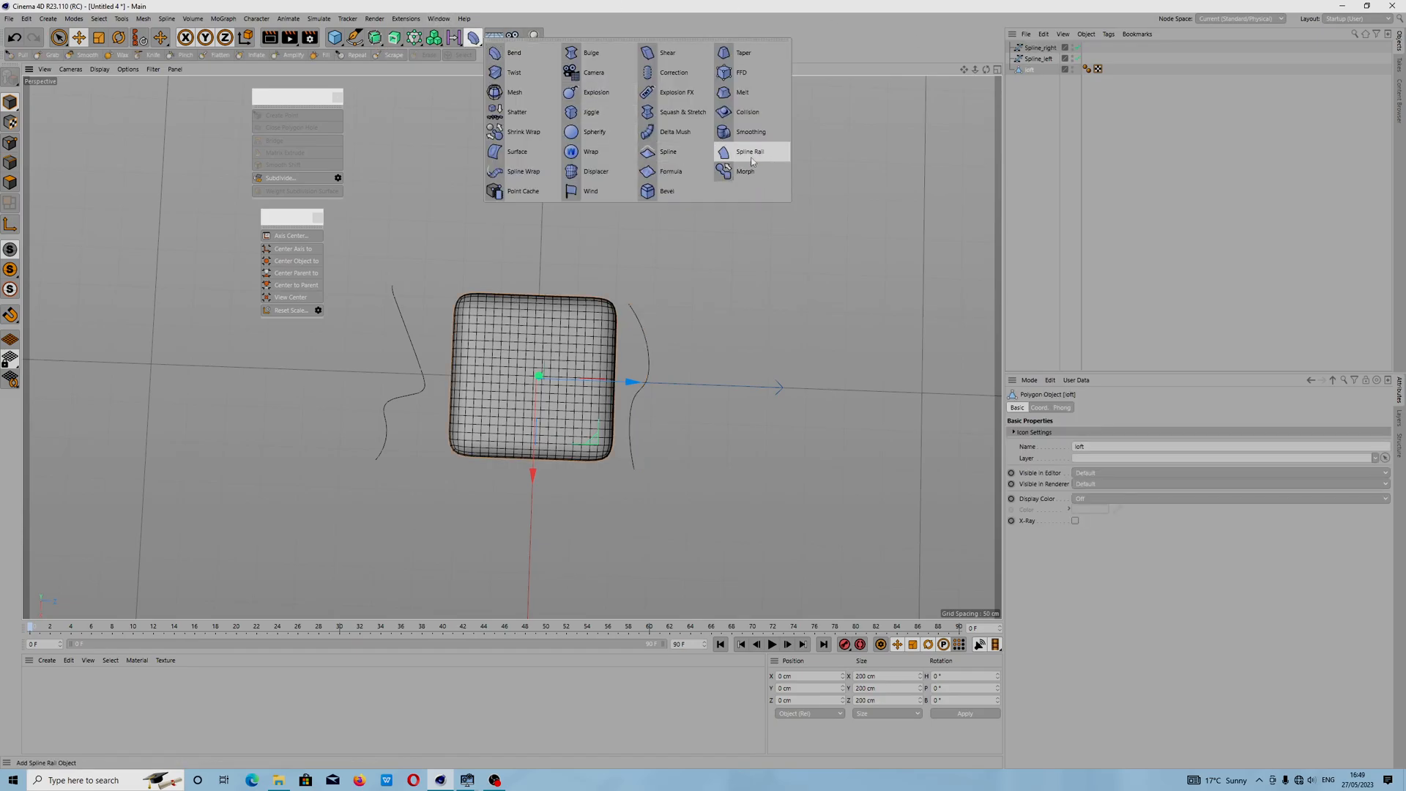
click(739, 150)
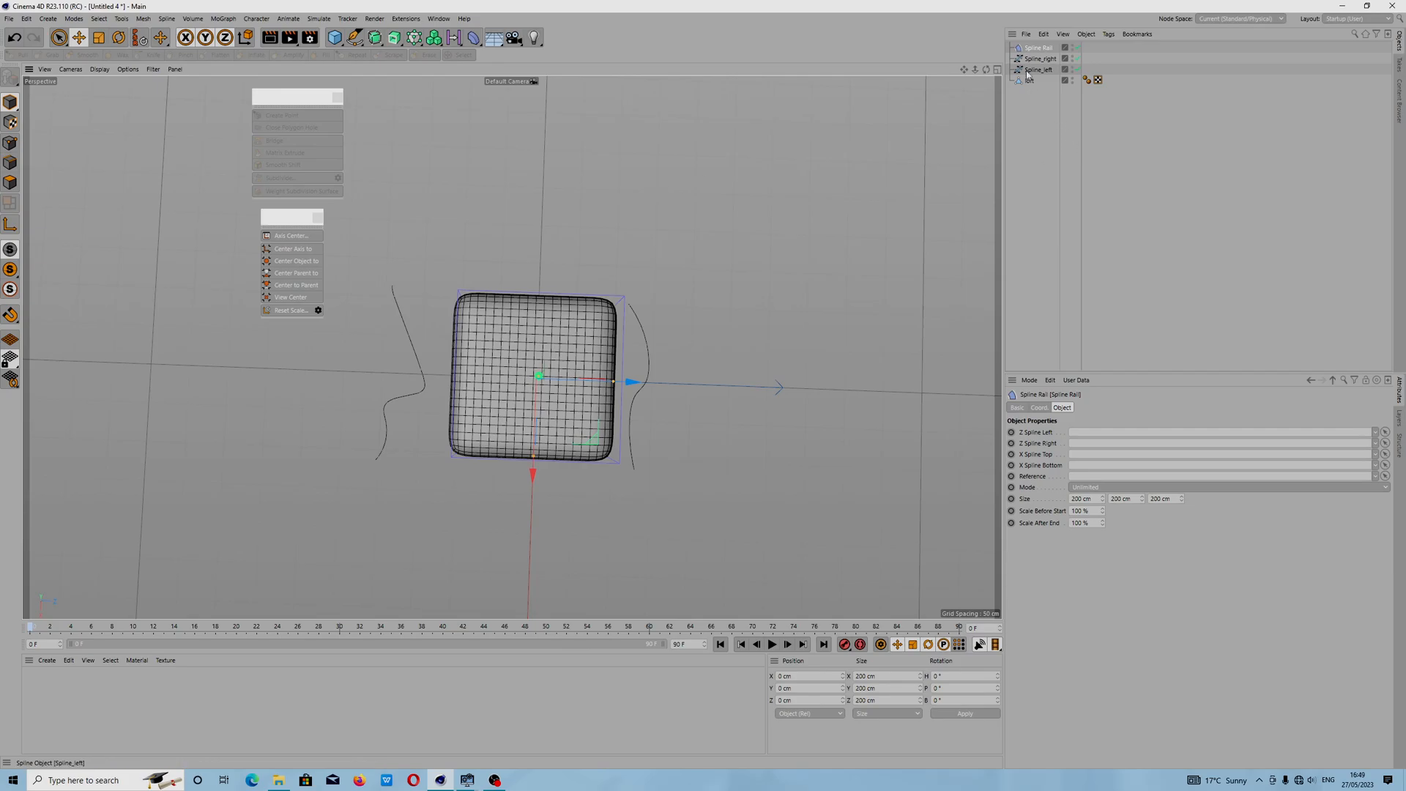
mouse_move(1039, 50)
mouse_down()
mouse_move(1045, 86)
mouse_move(1029, 82)
mouse_up()
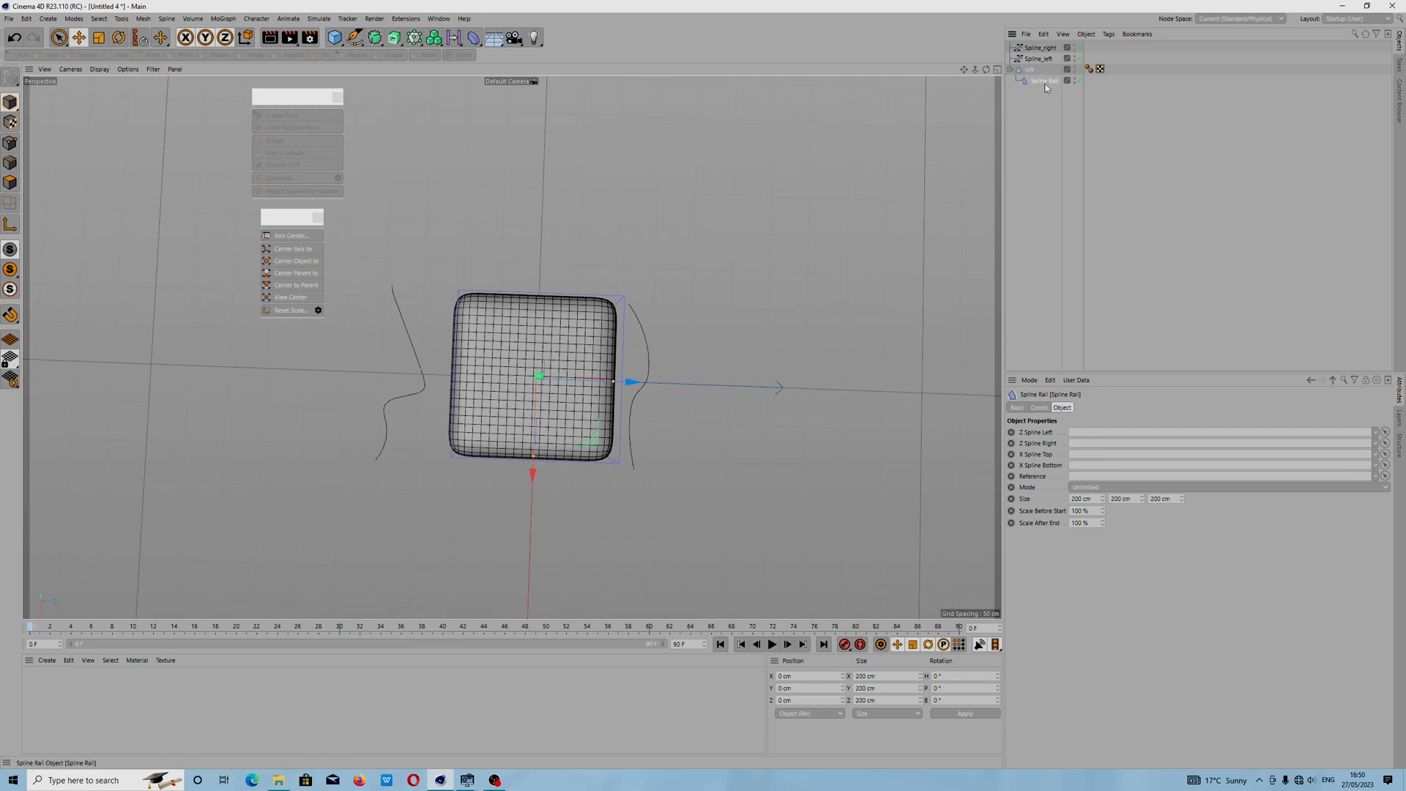
Step: Assign Spline_left as the new Spline Rail's Z Spline Left
click(1047, 59)
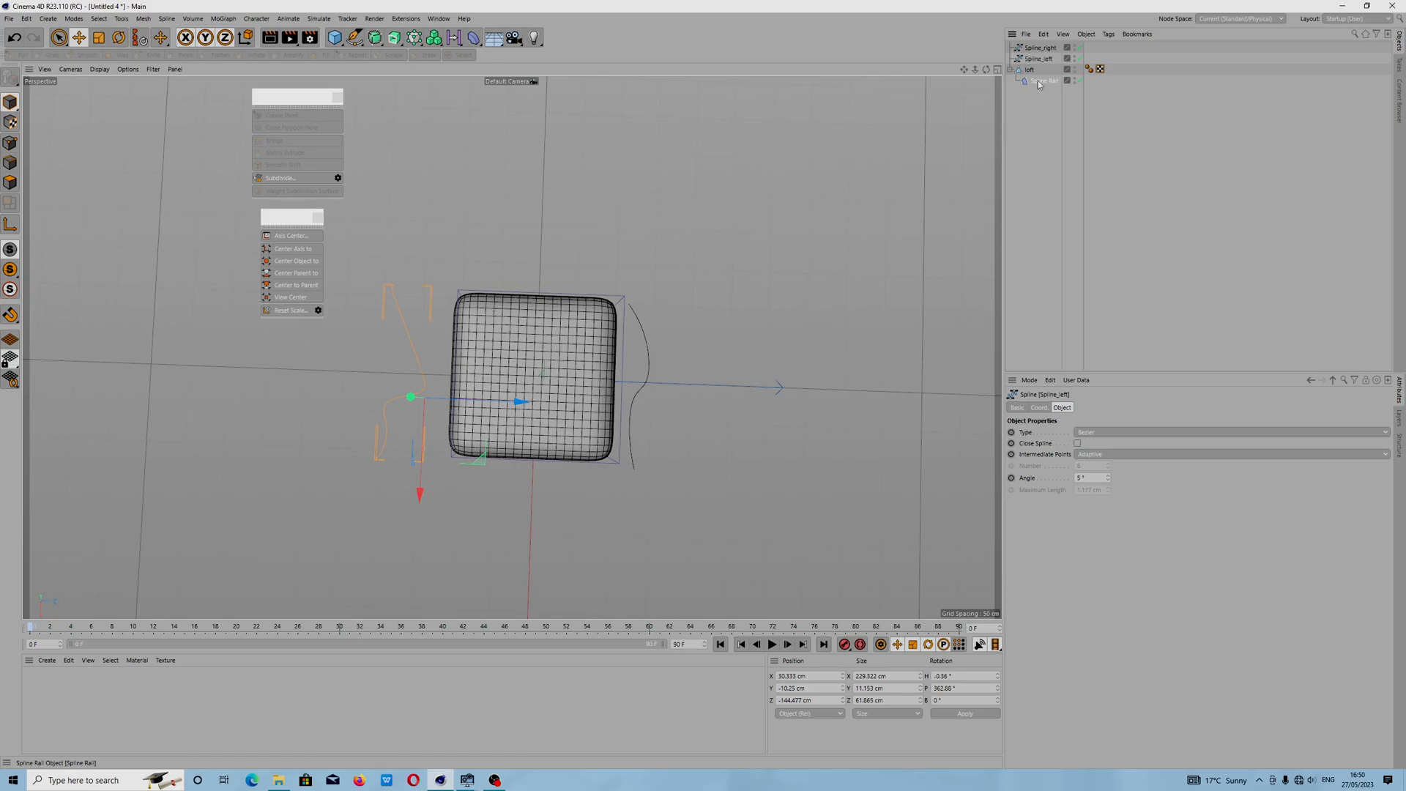
click(1038, 81)
drag(1045, 61, 1145, 290)
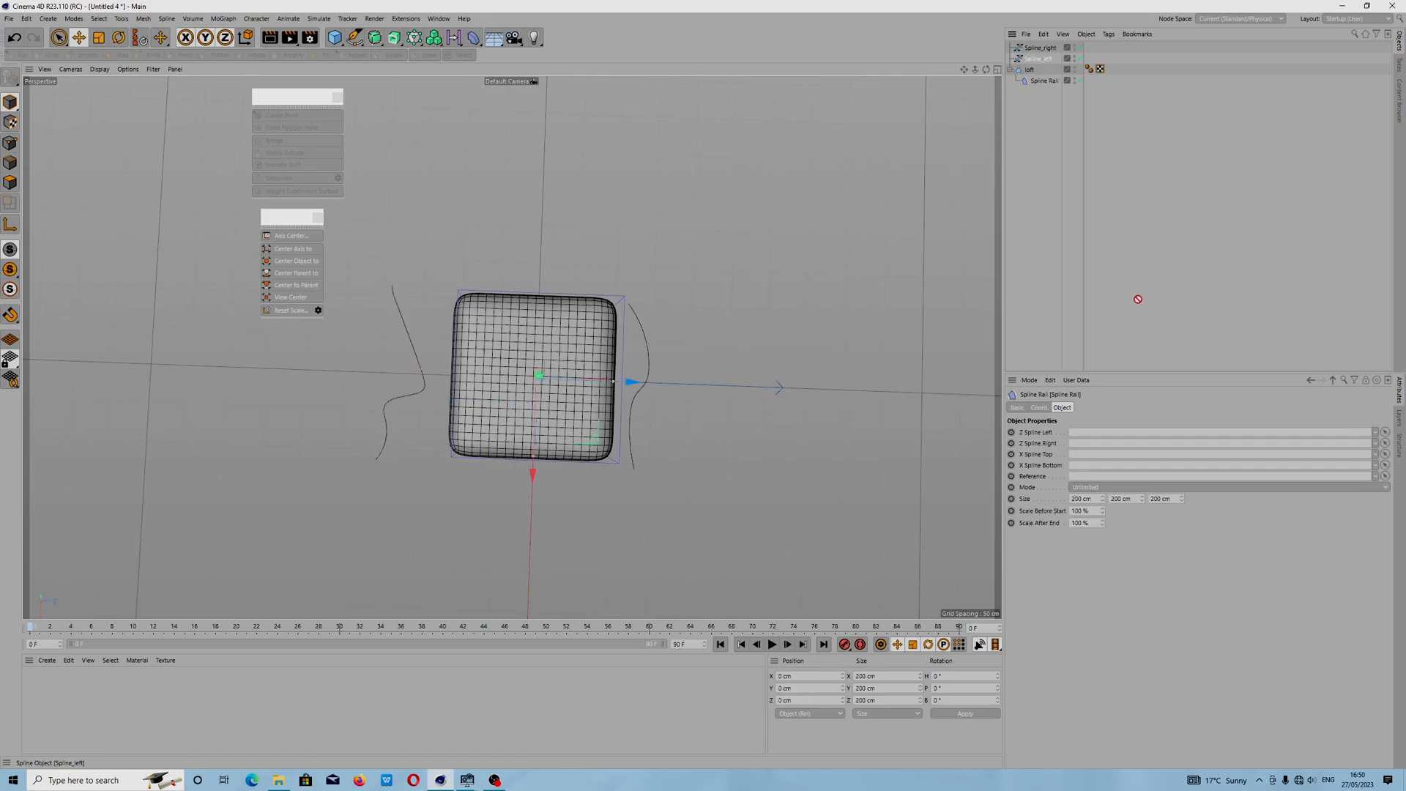
drag(1093, 435, 1091, 433)
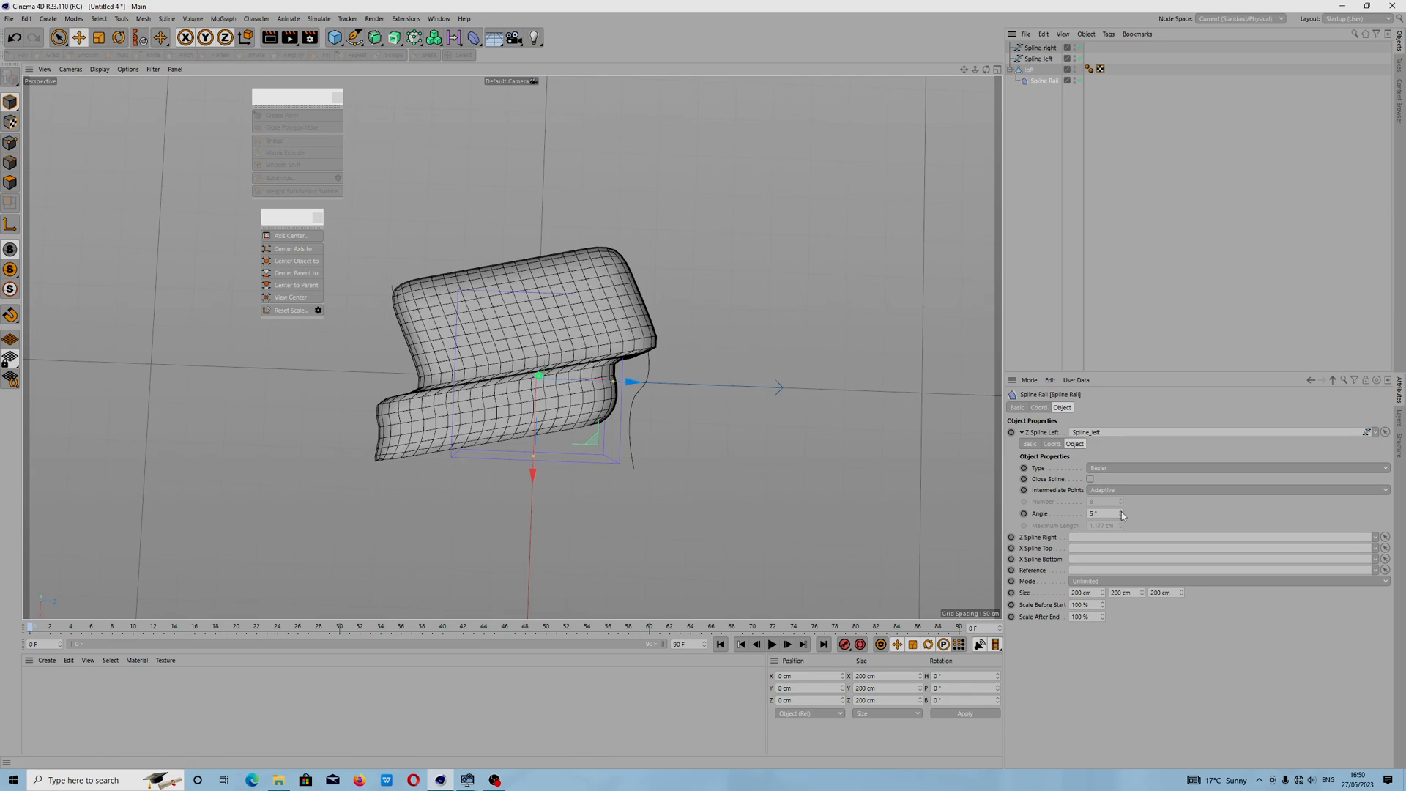
Step: Move the Spline Rail to about 33 cm in X and -30 cm in Z and enlarge it to about 266 × 266 × 255 cm
alt+drag(549, 462, 678, 388)
key(r)
key(t)
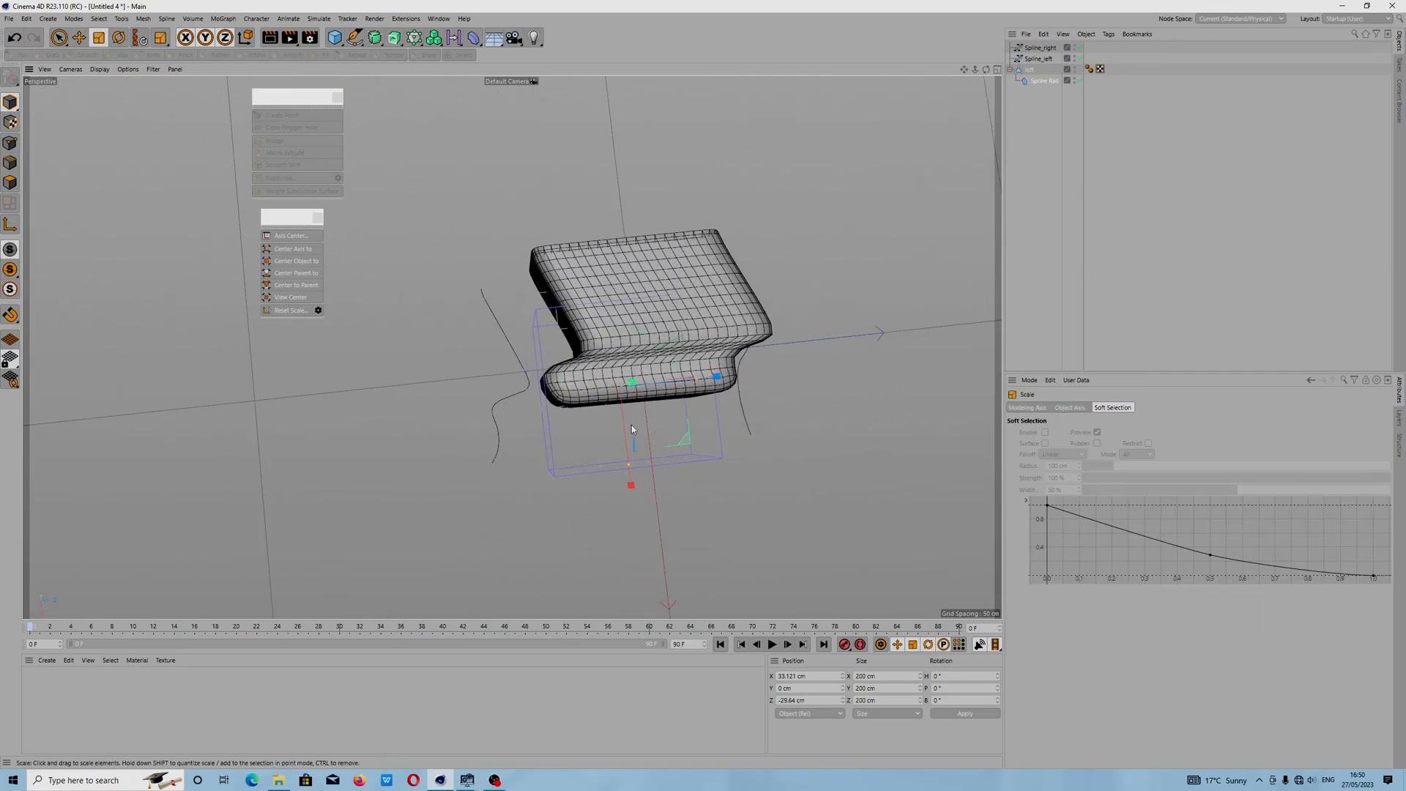
drag(631, 477, 633, 506)
mouse_move(718, 384)
mouse_down()
mouse_move(758, 376)
mouse_move(700, 382)
mouse_move(747, 389)
mouse_move(722, 393)
mouse_up()
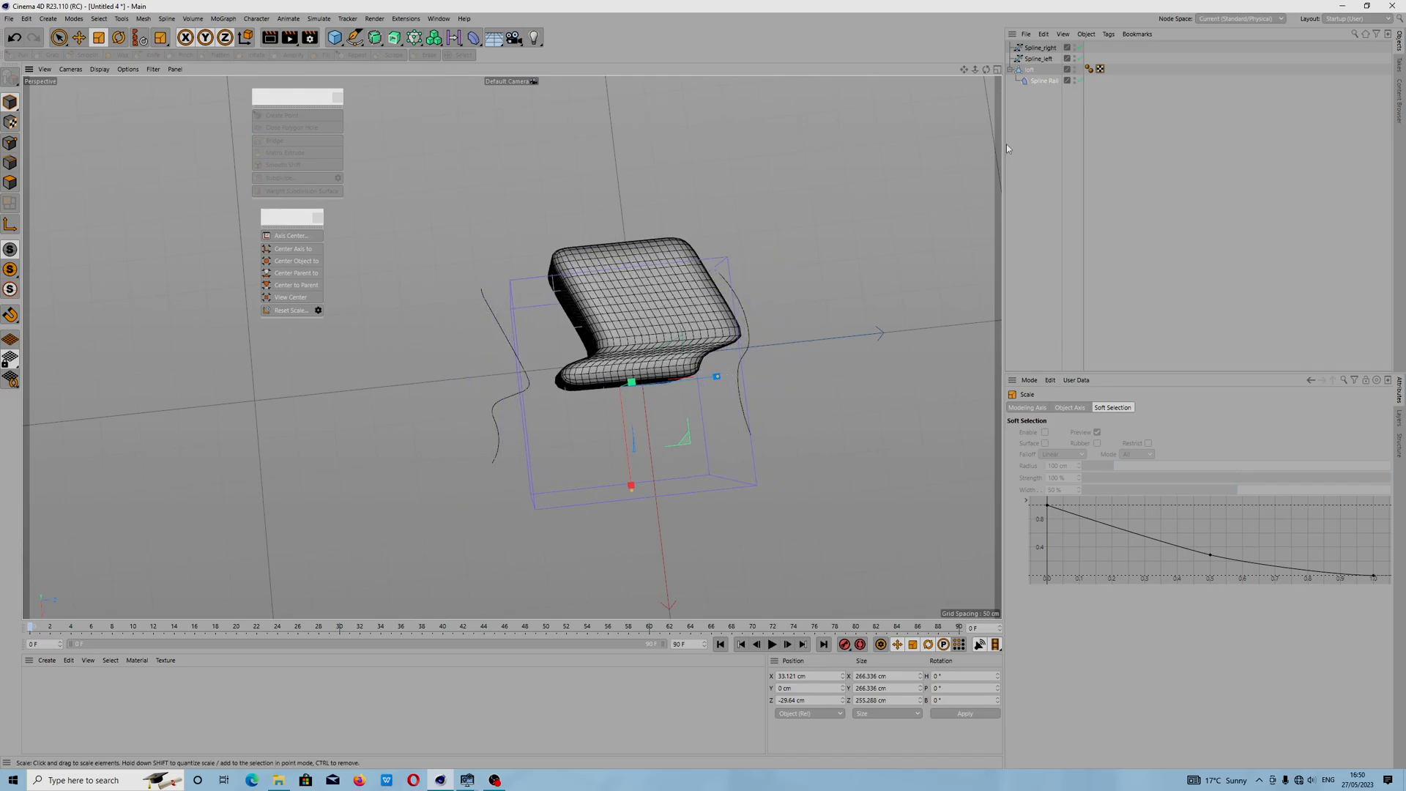
Step: Move all of the cube's polygons to about 44 cm in X and -28 cm in Z, within the Spline Rail's cage
click(9, 180)
click(1024, 71)
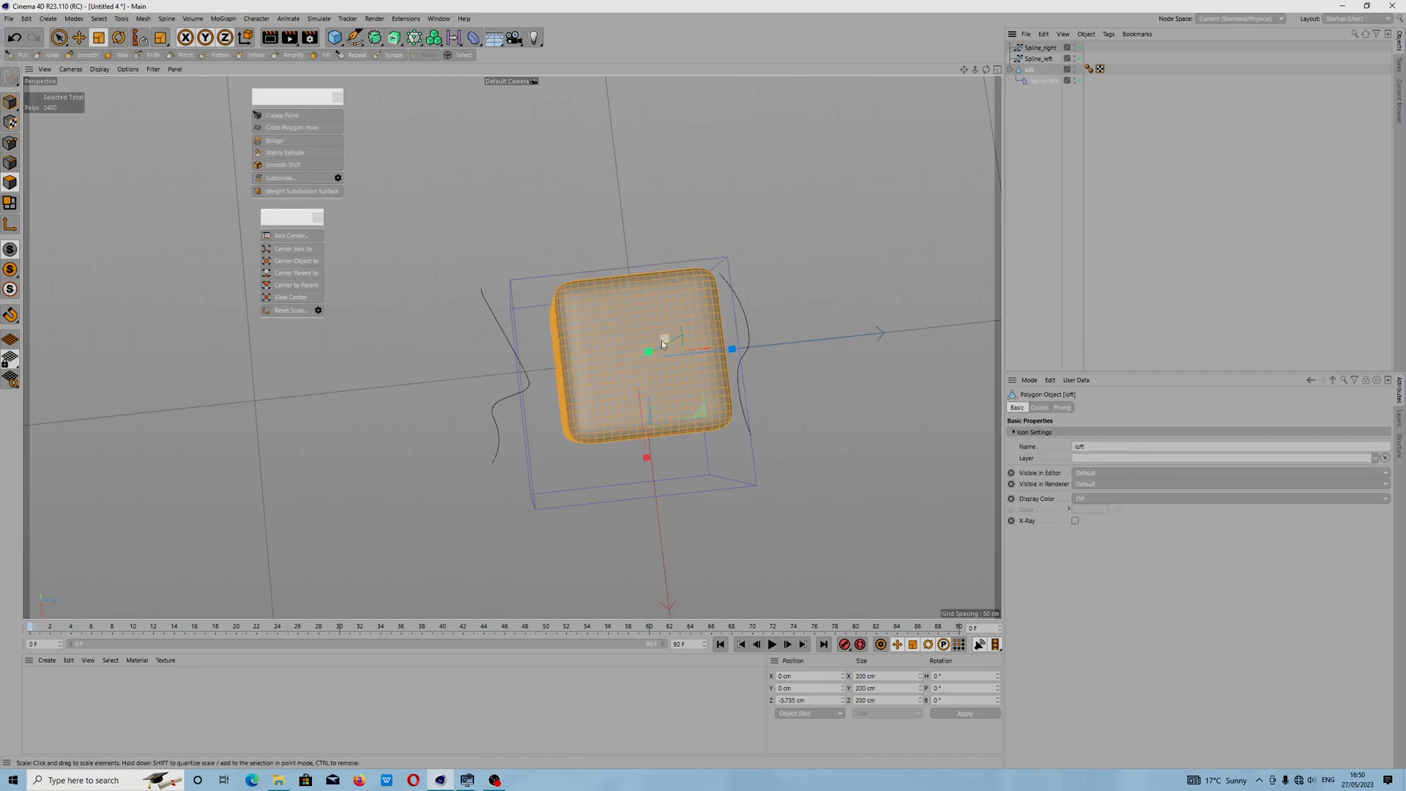
key(e)
drag(648, 459, 650, 489)
key(ctrl+z)
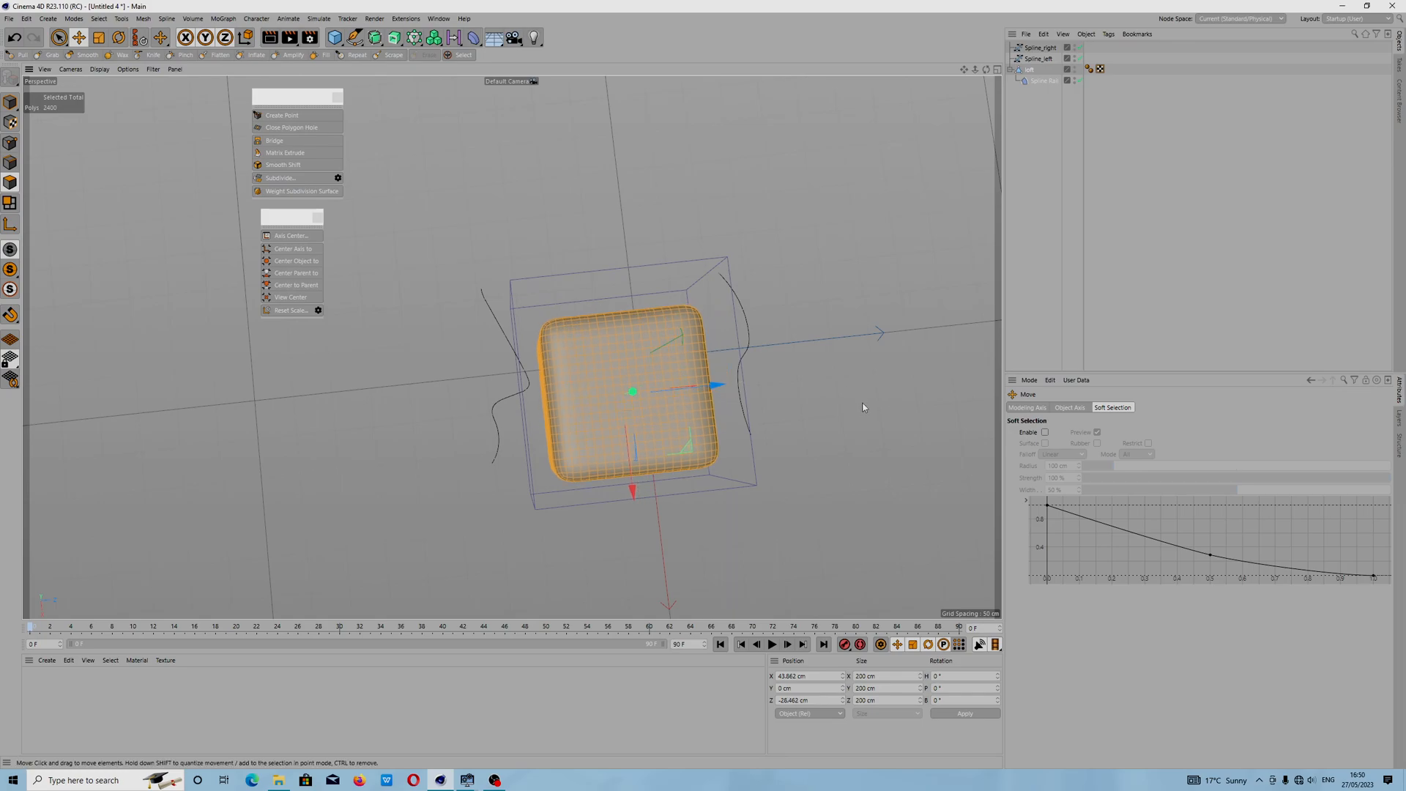
Step: Deselect the polygons and lower the intermediate-point angle of the Spline Rail's left spline to 0°
click(866, 402)
click(1038, 81)
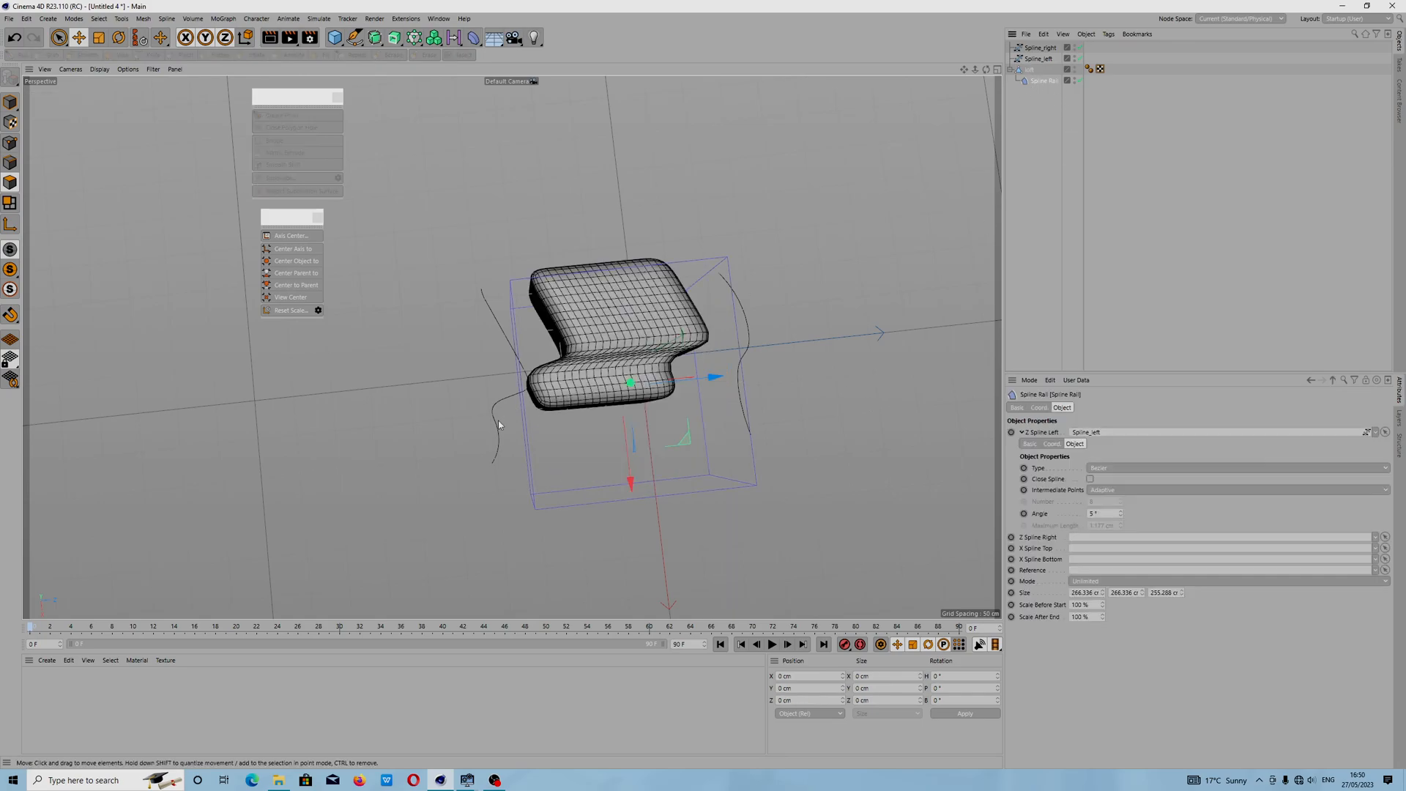
click(1122, 518)
drag(1121, 513, 1120, 521)
Step: In point mode, move Spline_left's upper end point to about X -140, Y -5, Z 62 cm
click(1038, 59)
click(10, 142)
click(482, 291)
drag(548, 290, 651, 275)
drag(570, 341, 760, 417)
alt+middle_drag(578, 341, 721, 394)
scroll(598, 442, up, 3)
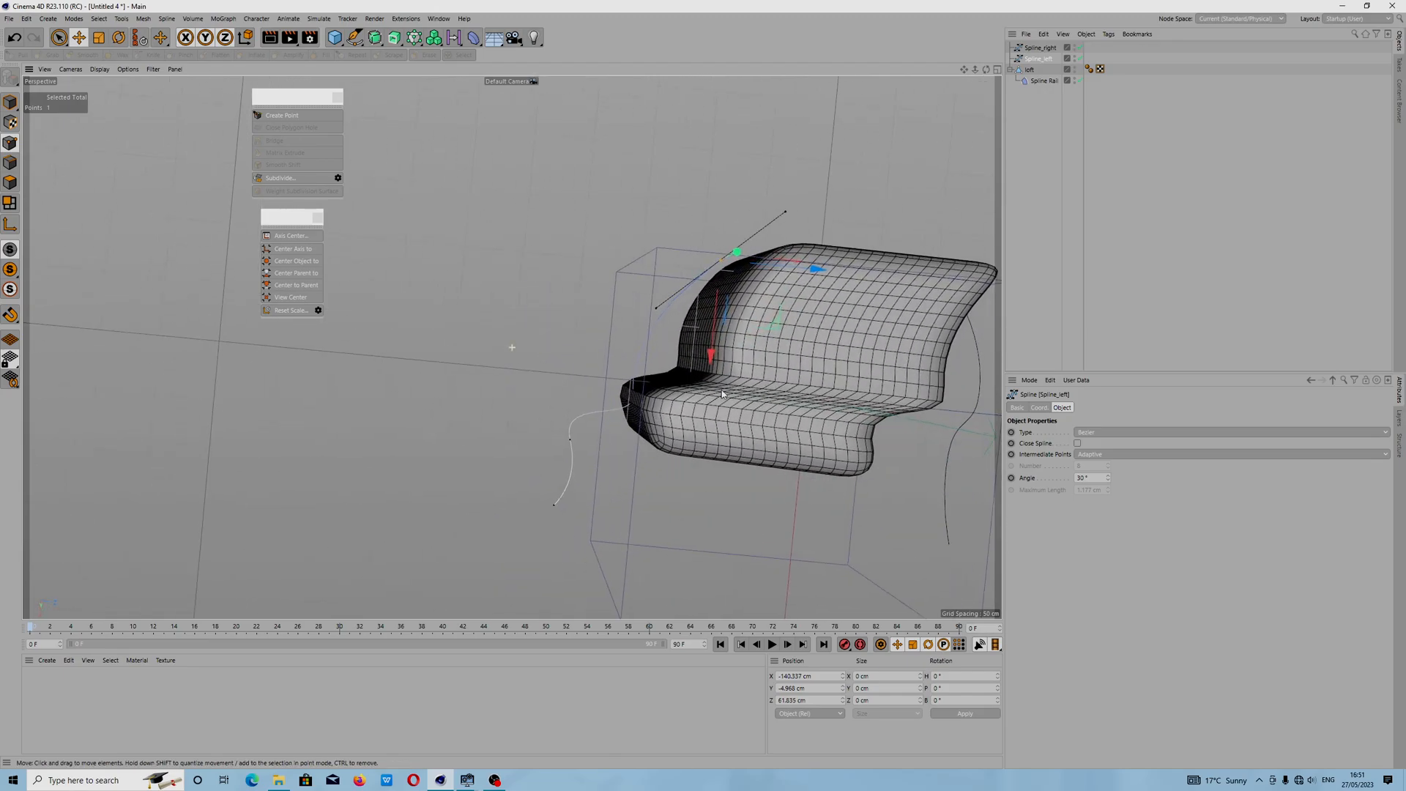
Step: Rotate the tangent of the point just before Spline_left's lower end to smooth the curve there
click(571, 444)
key(r)
drag(583, 445, 641, 432)
key(e)
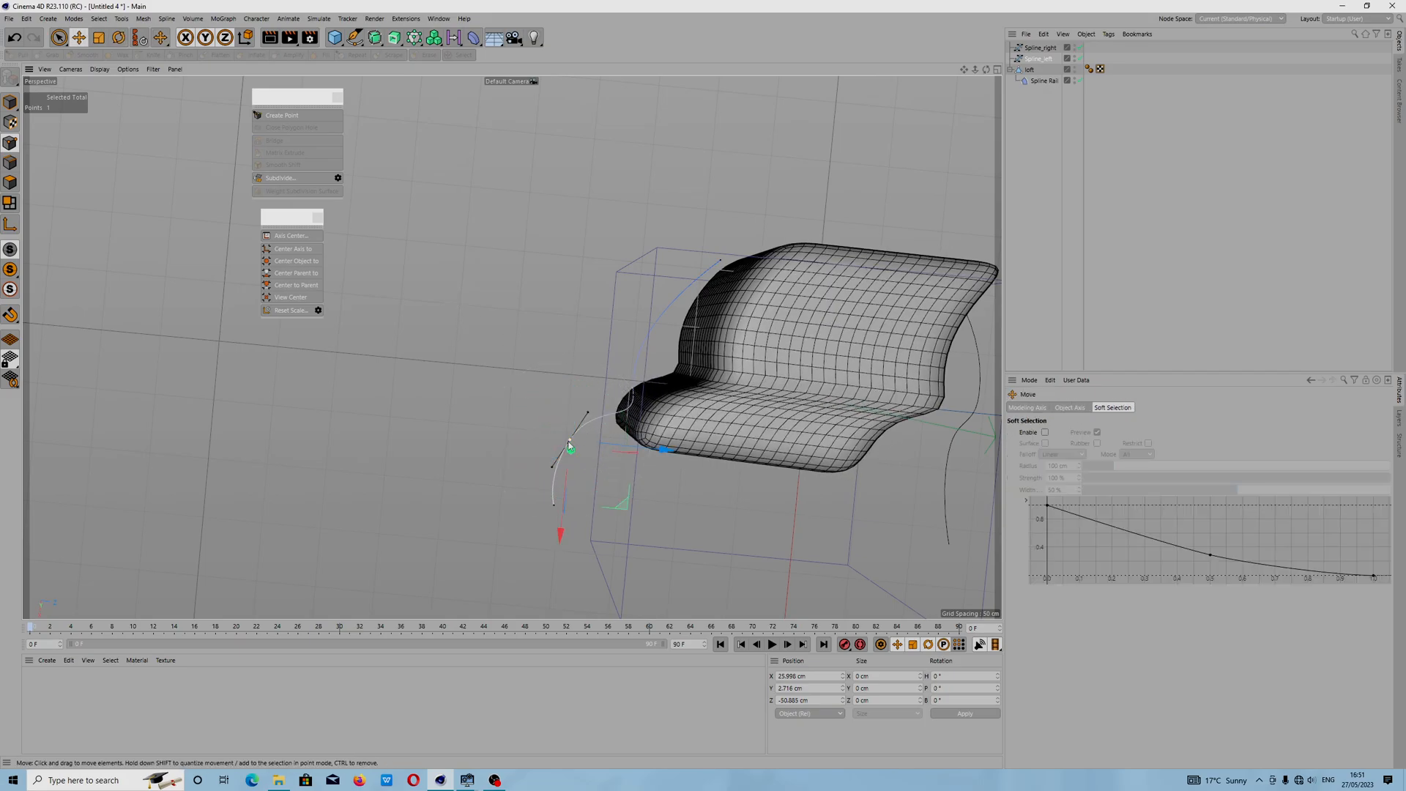
mouse_move(552, 466)
mouse_down()
mouse_move(534, 480)
mouse_move(552, 466)
mouse_up()
Step: Pull Spline_left's lower end point outward and move its upper end point to about X -313, Y -5, Z 162 cm
click(556, 510)
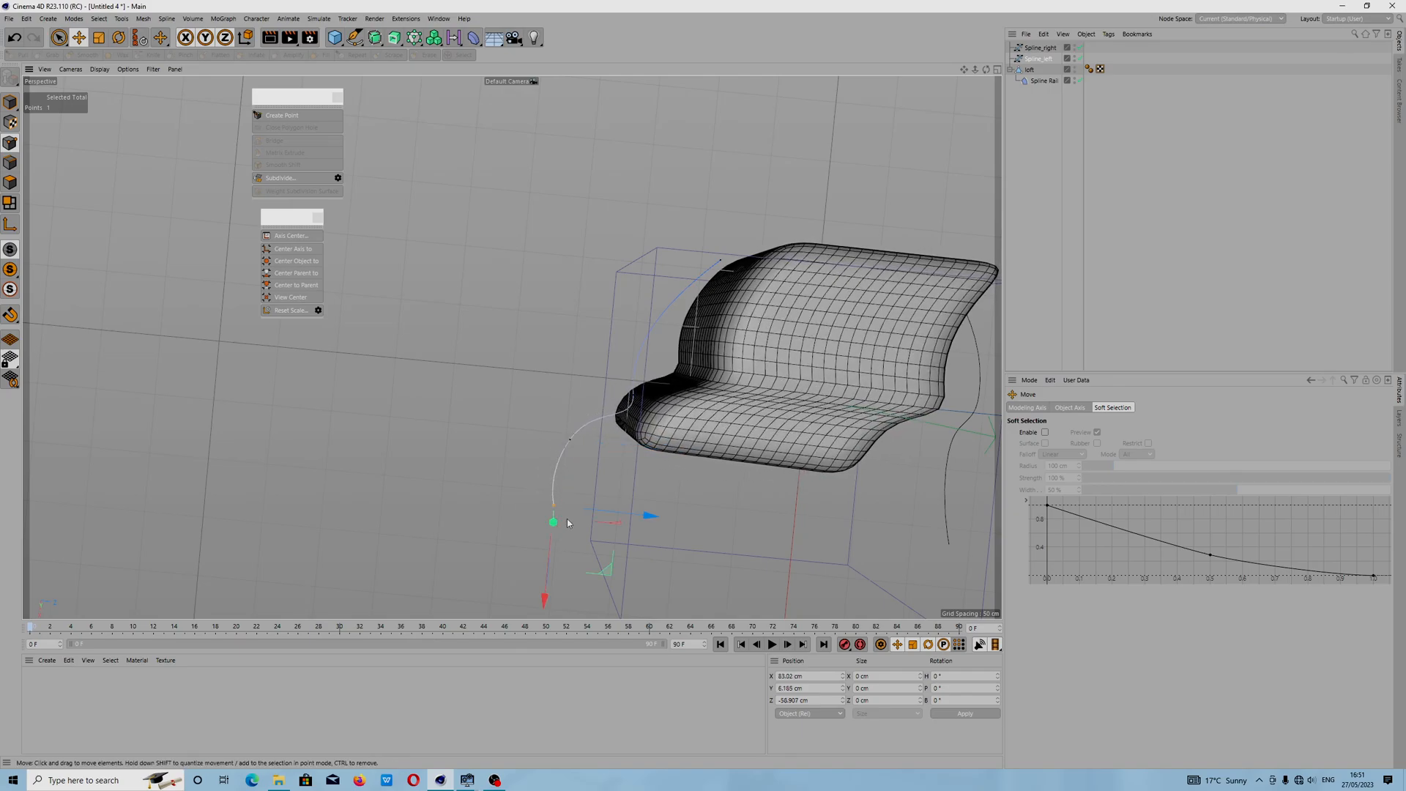
scroll(568, 529, down, 1)
drag(569, 533, 447, 601)
click(704, 297)
drag(753, 372, 877, 205)
Step: Stretch Spline_left's lower end point farther outward and shift its neighbouring point down towards the deformed cube
scroll(724, 325, down, 2)
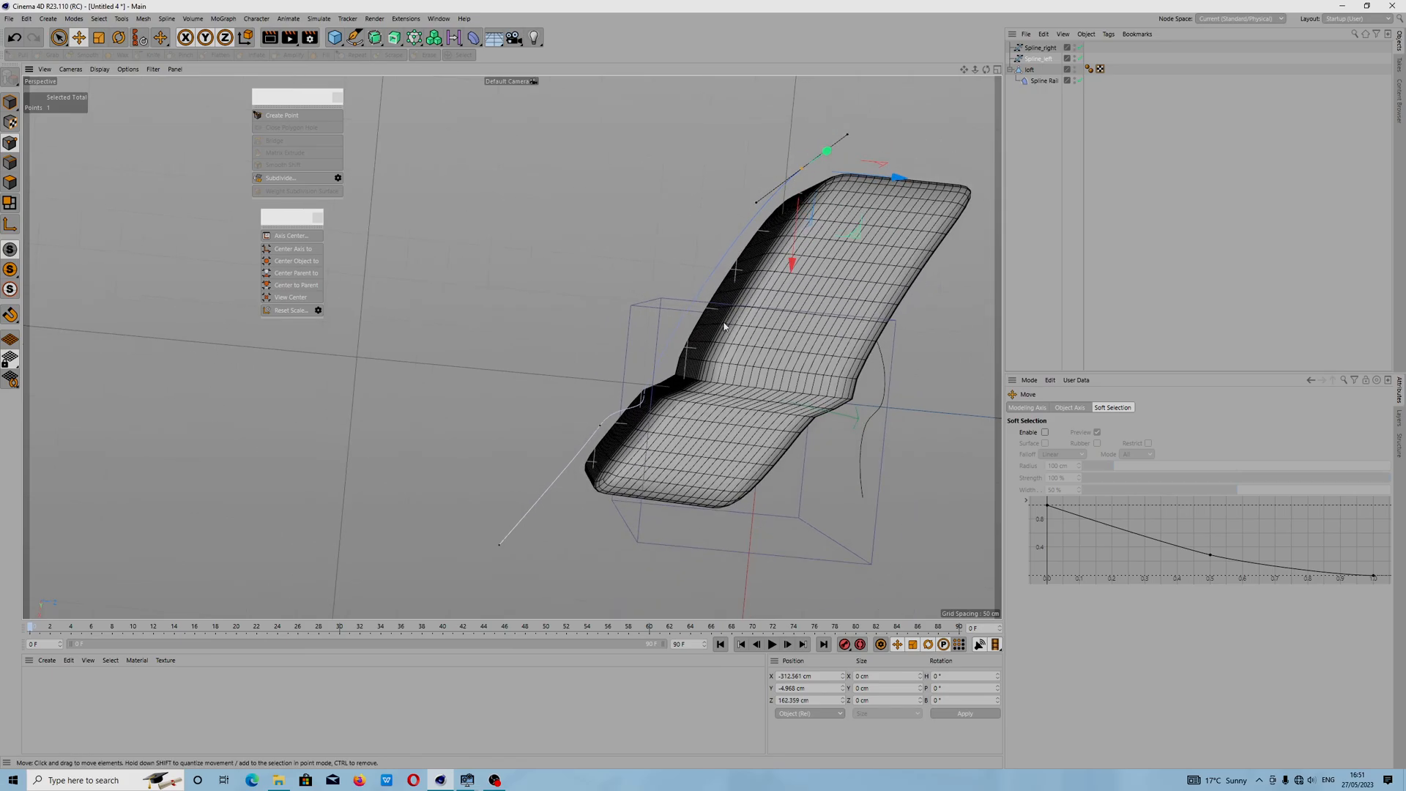
scroll(724, 325, down, 2)
click(531, 514)
drag(580, 576, 514, 633)
click(624, 418)
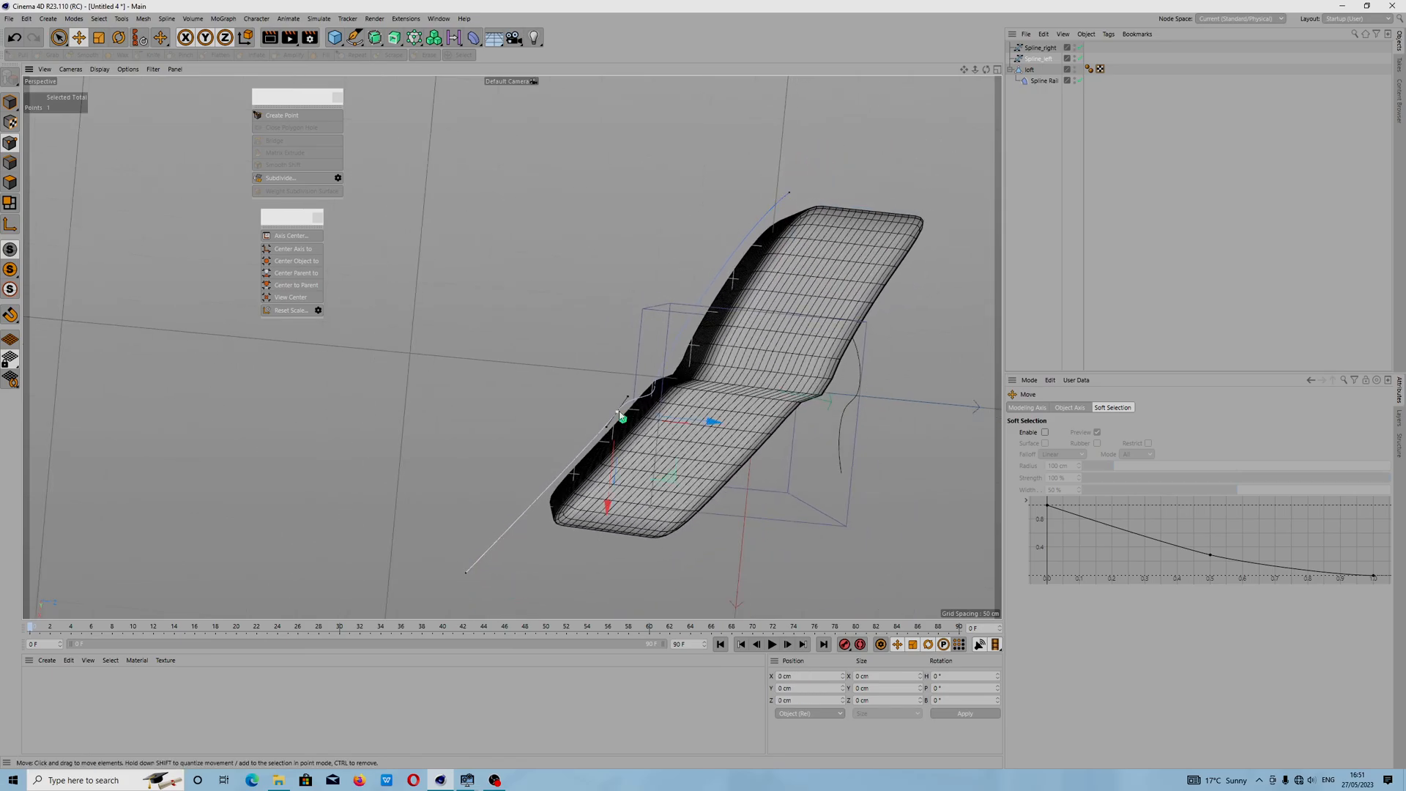
drag(678, 486, 734, 462)
Step: Apply Hard Interpolation to Spline_left's upper end point and the point at its inner bend
click(655, 386)
shift+click(789, 193)
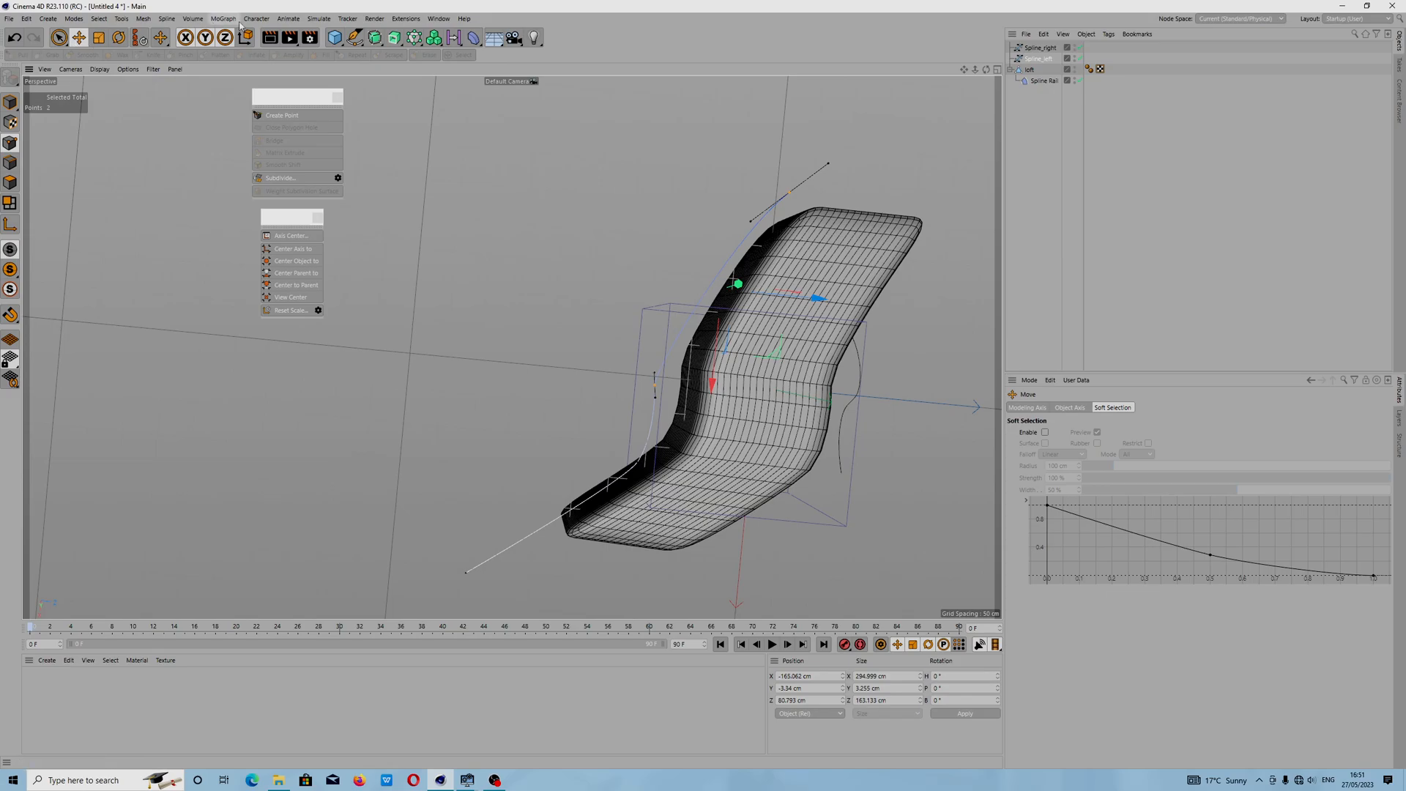
click(167, 18)
mouse_move(202, 210)
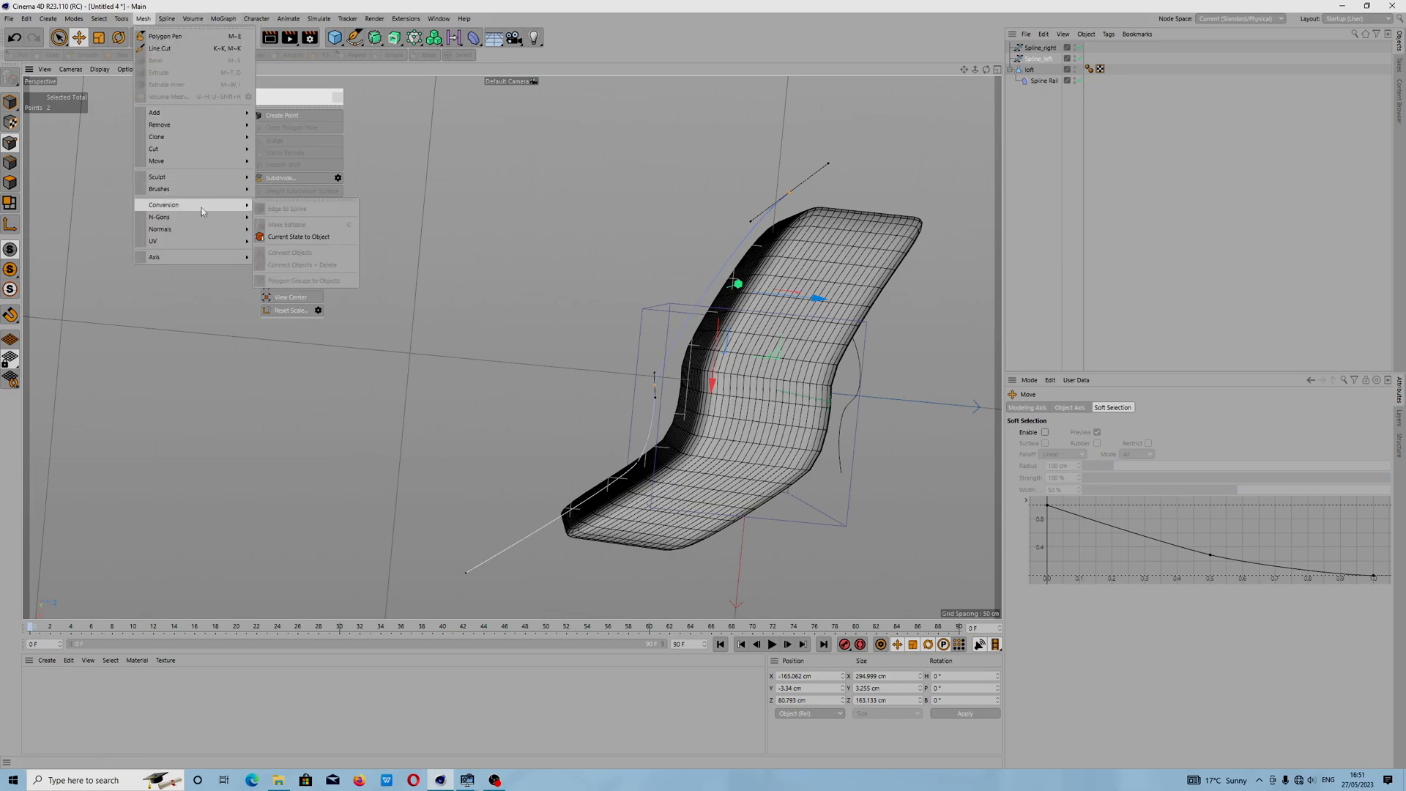
mouse_move(166, 19)
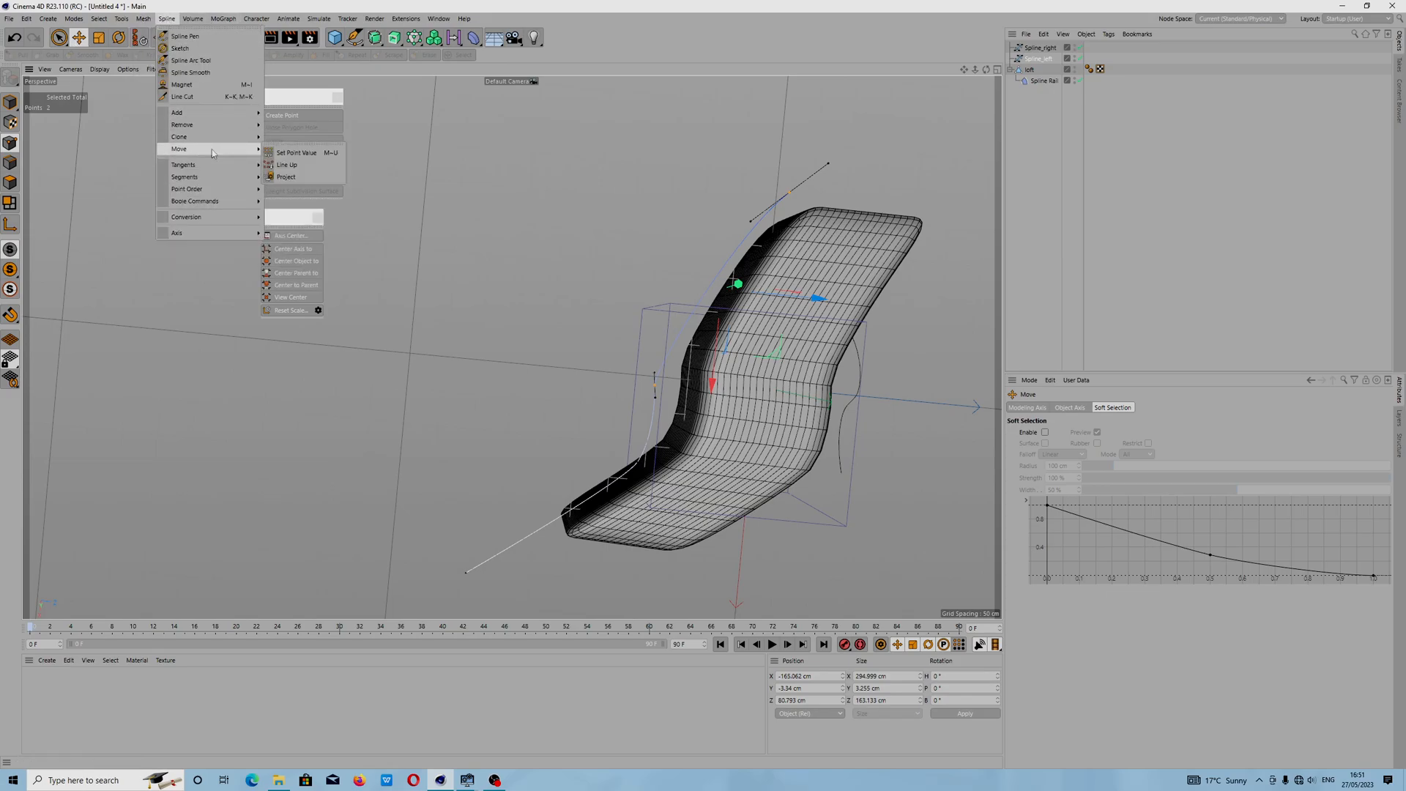
mouse_move(216, 177)
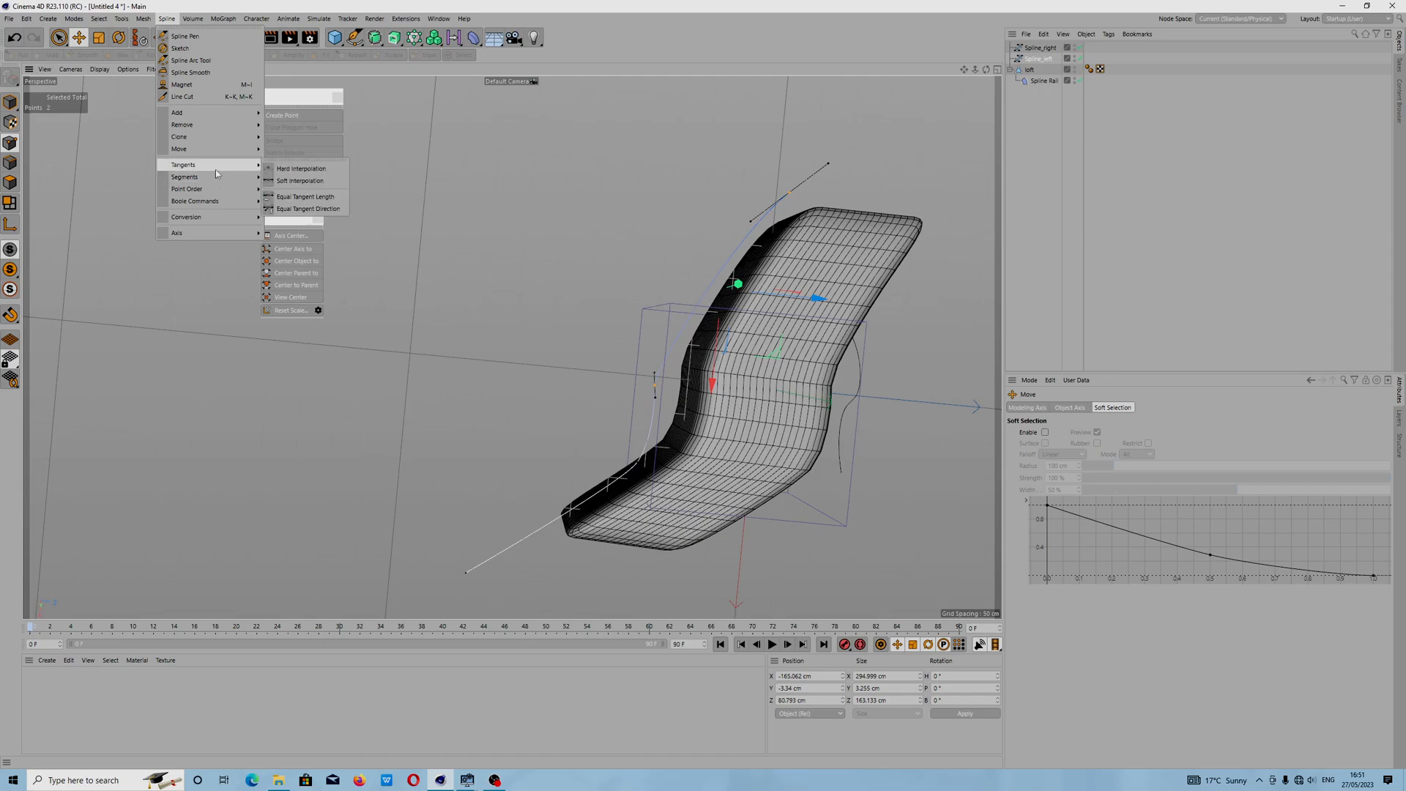
mouse_move(220, 113)
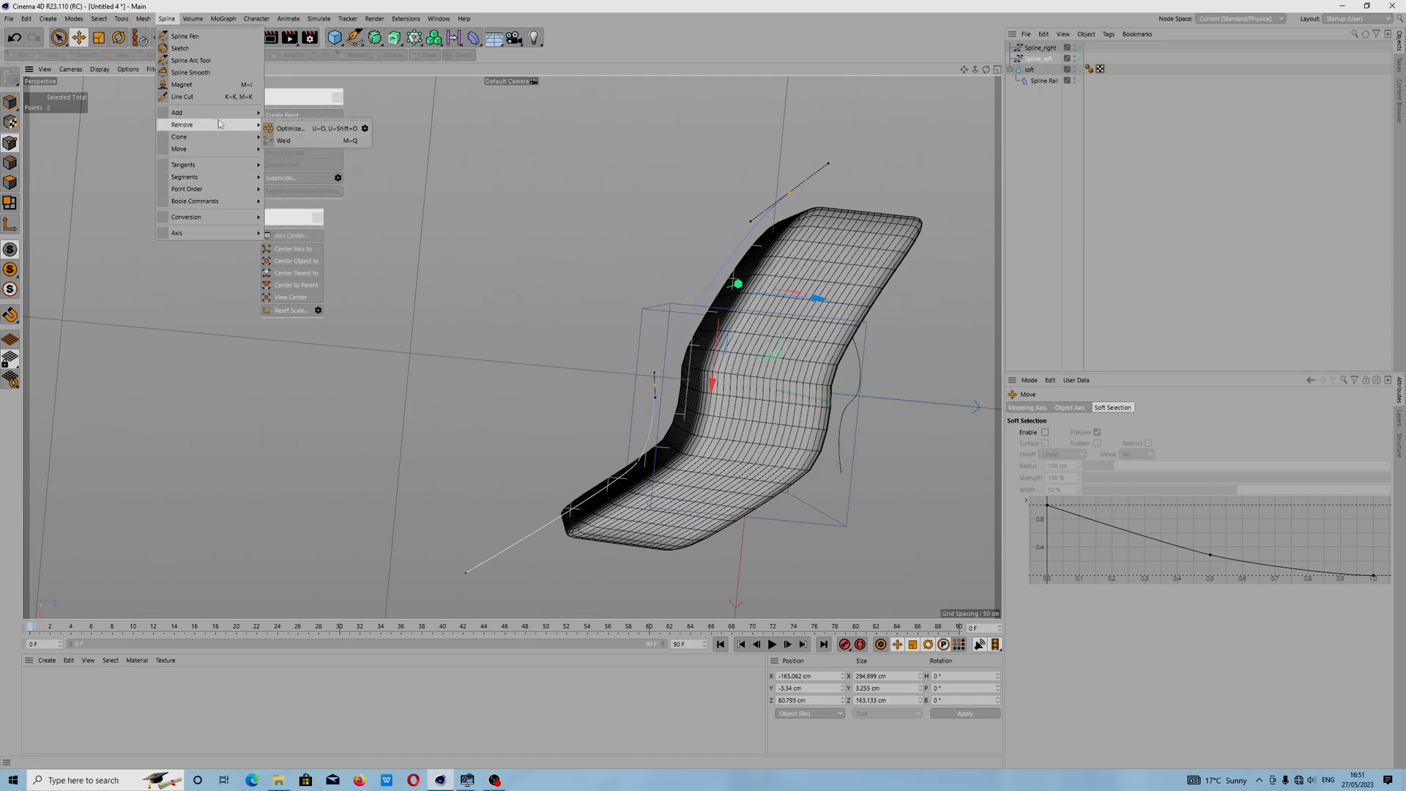
click(300, 167)
Step: Move the remaining upper-middle point of Spline_left outward to about X -168, Y -4, Z -2 cm
click(701, 302)
drag(766, 338, 570, 304)
alt+middle_drag(781, 399, 774, 337)
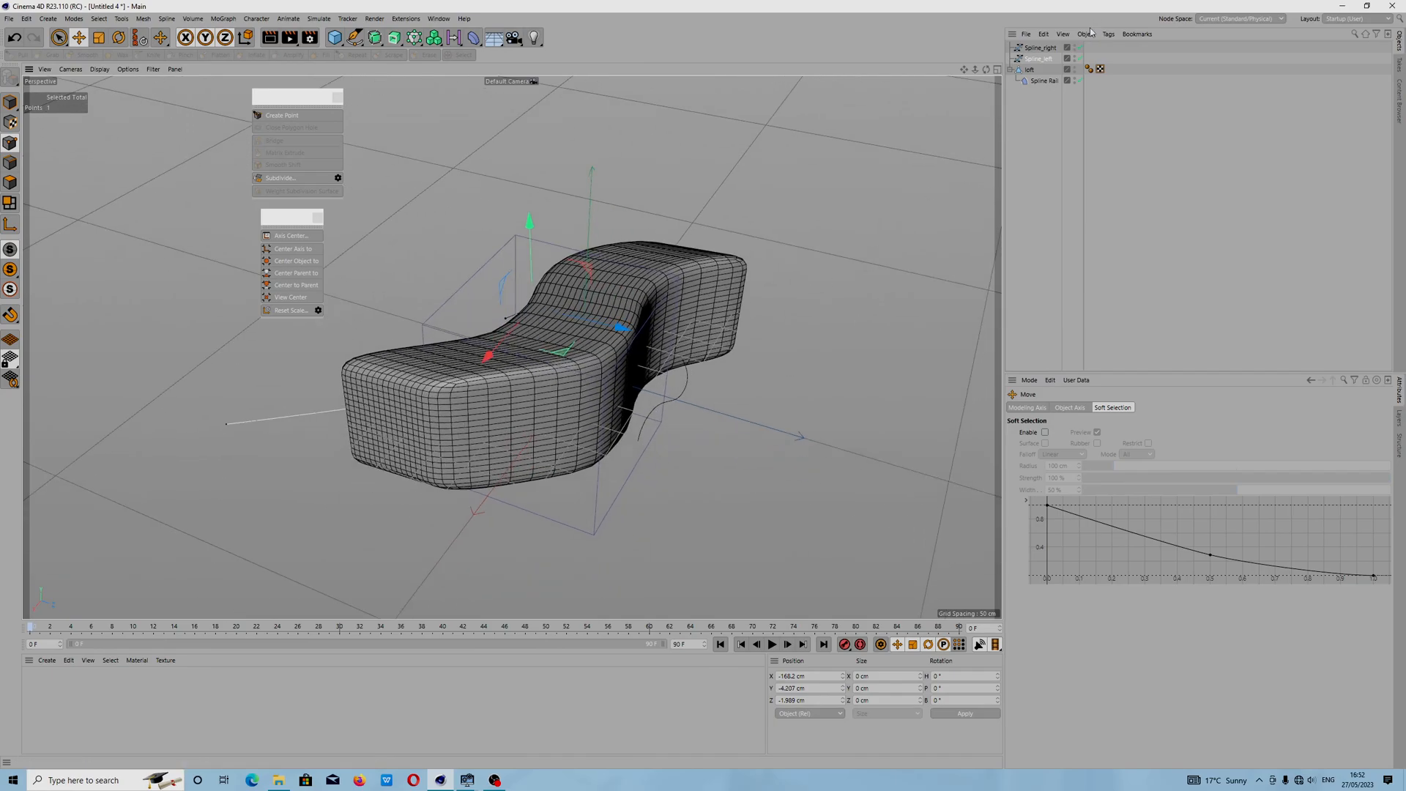
Step: Through the Spline Rail's settings, change Spline_left's type to B-Spline and its intermediate points to Uniform
click(1029, 70)
click(1044, 81)
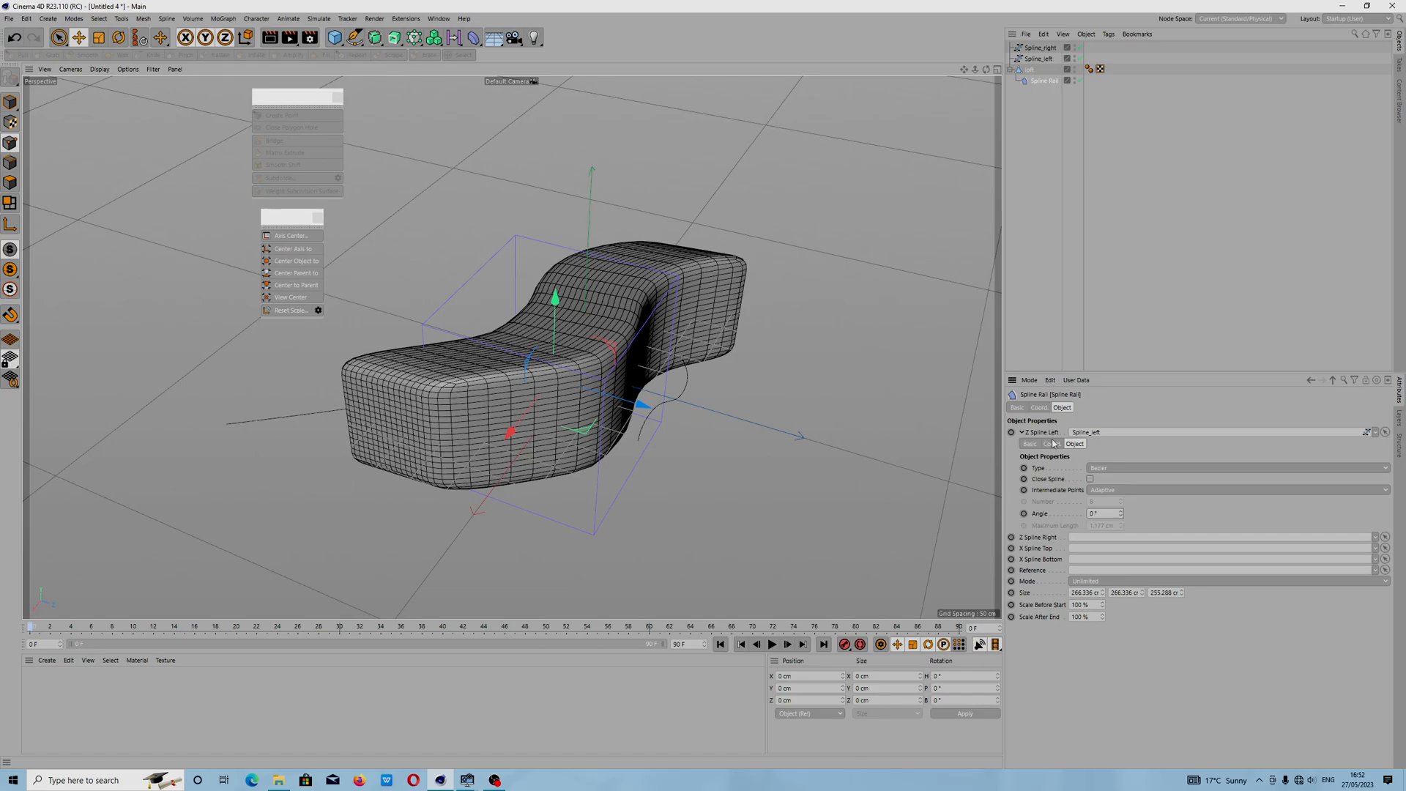
click(1091, 479)
click(1108, 469)
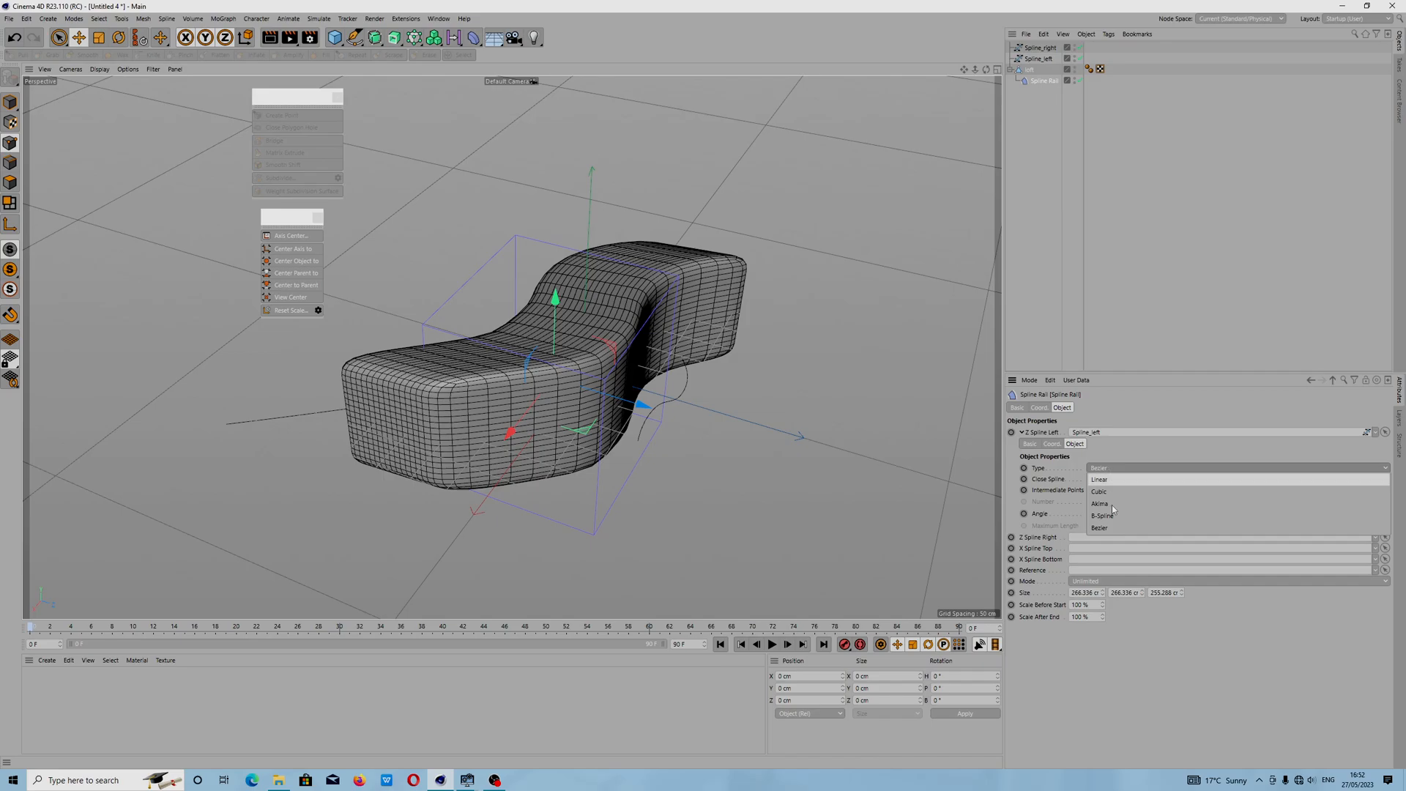
click(1101, 516)
click(1115, 489)
click(1114, 525)
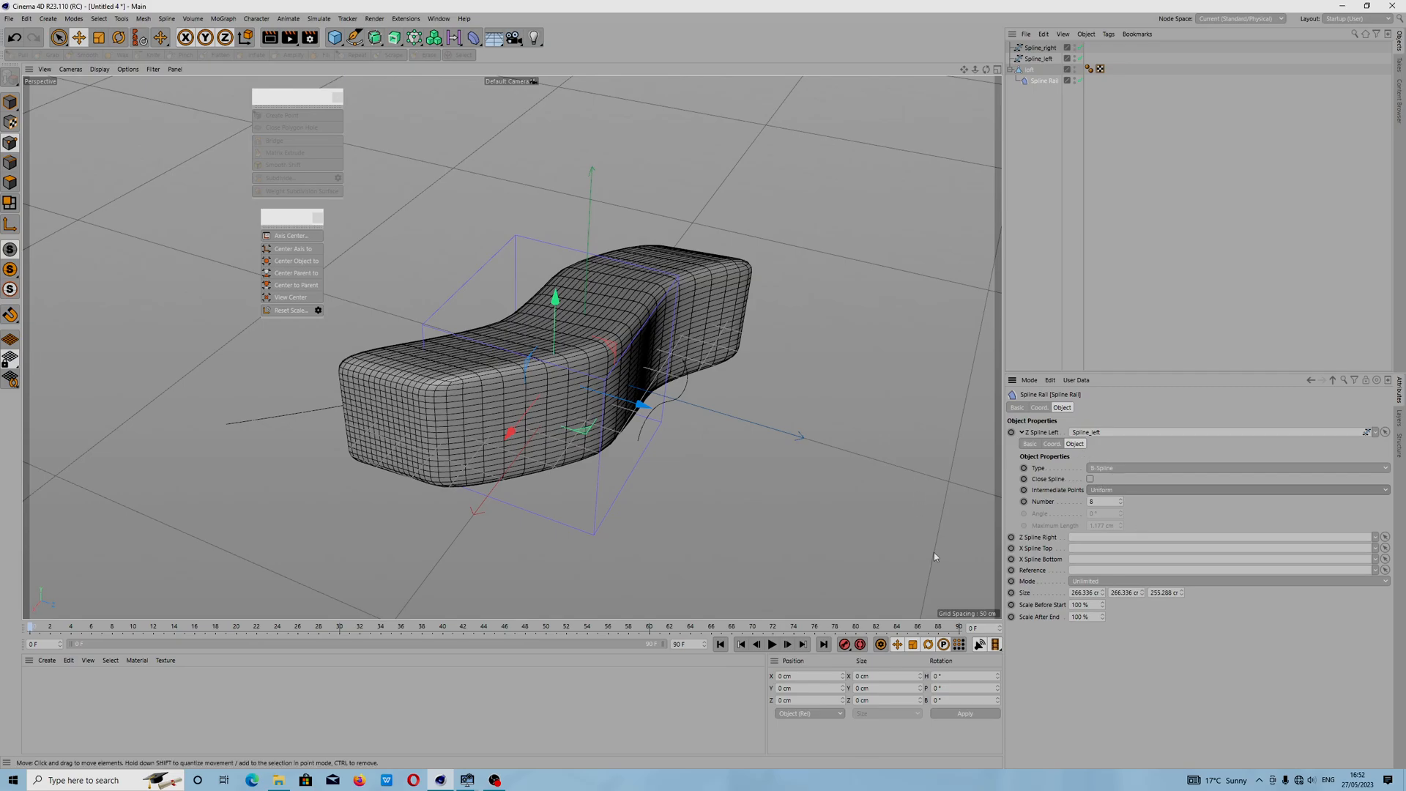
Step: Pull Spline_left's upper-middle point well away from the cube to deepen the S-bend, and reselect the Spline Rail
alt+drag(643, 498, 773, 478)
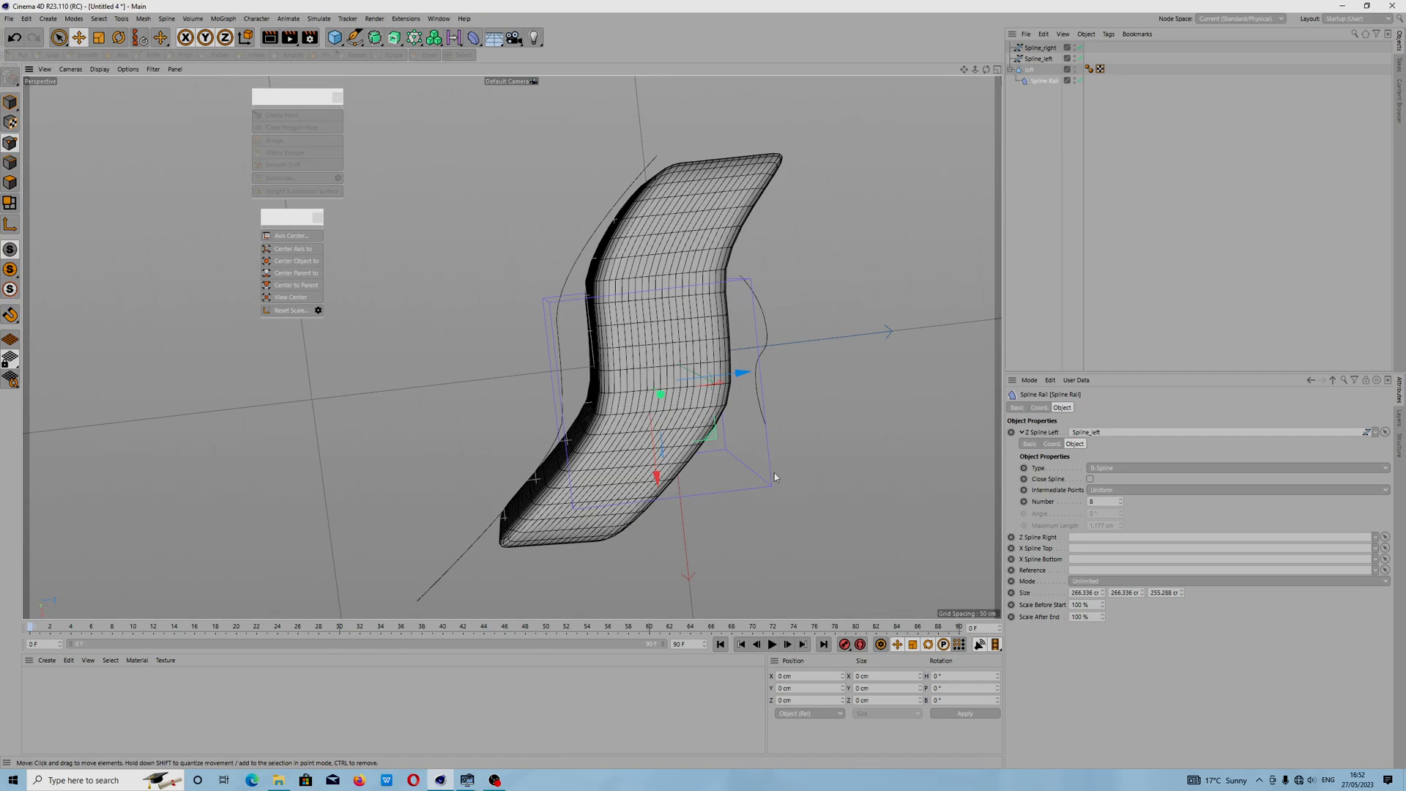
click(1036, 59)
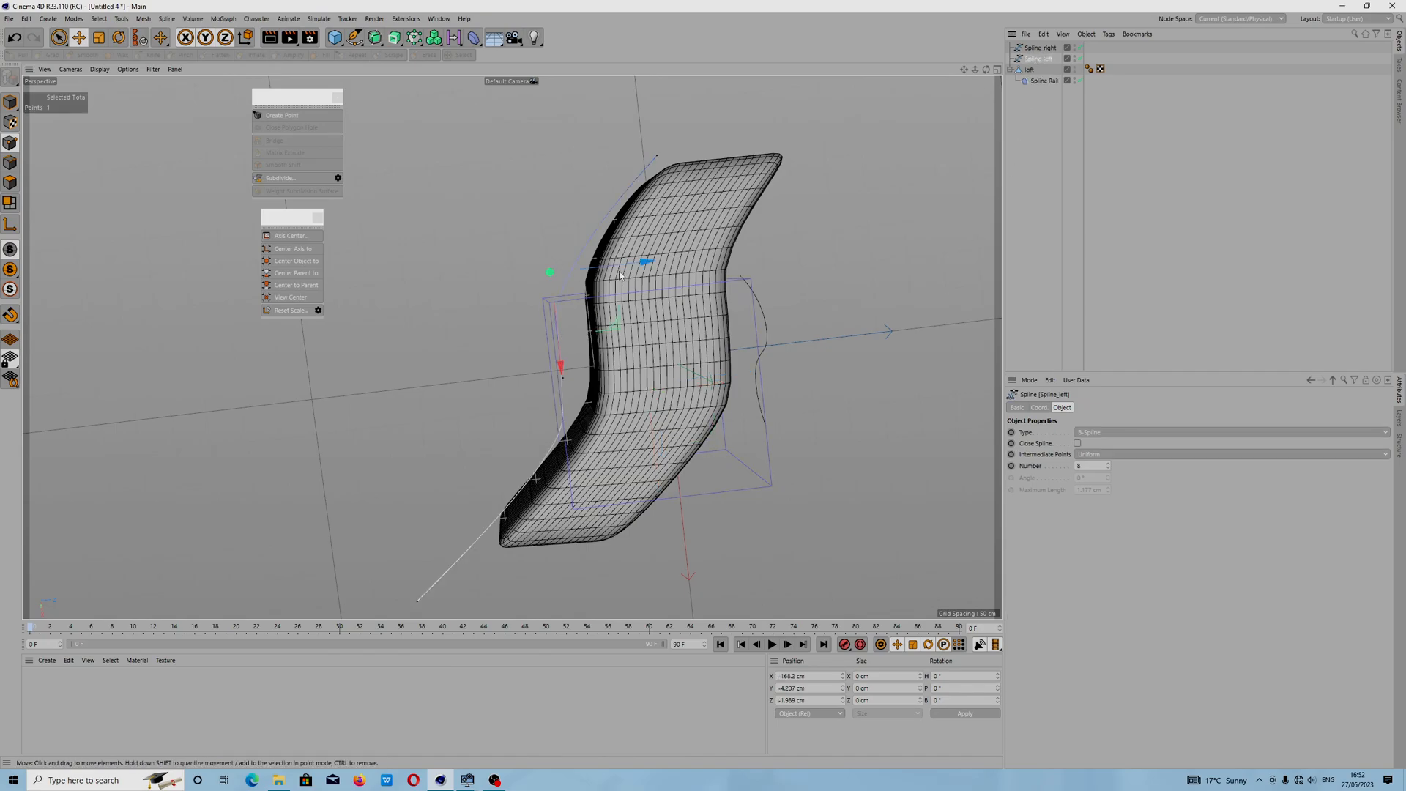
alt+drag(816, 420, 763, 379)
drag(605, 320, 461, 312)
alt+drag(762, 410, 758, 371)
click(1044, 80)
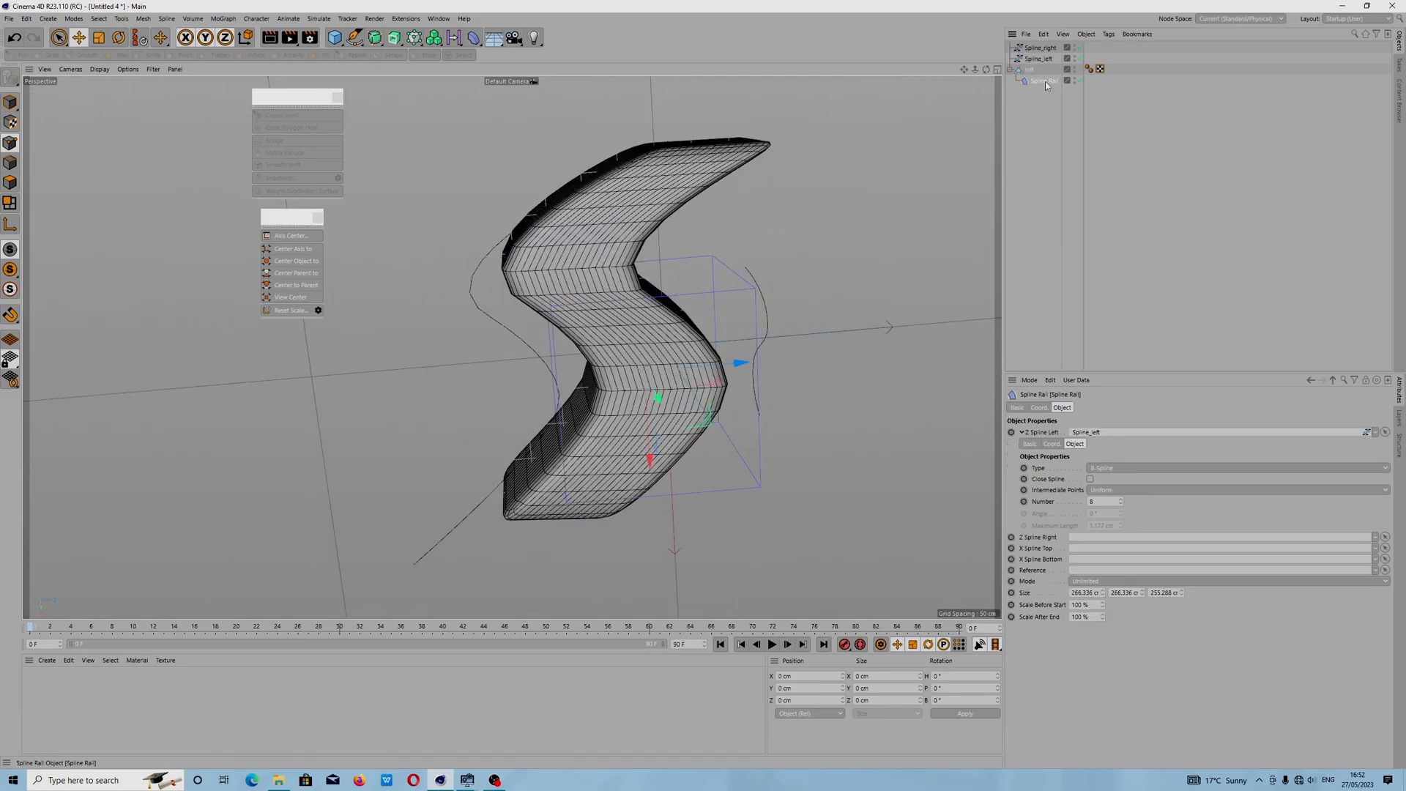
alt+middle_drag(743, 381, 720, 445)
alt+drag(720, 446, 608, 557)
Step: Switch to OBS Studio, view its version information and return to the Cinema 4D scene
click(496, 781)
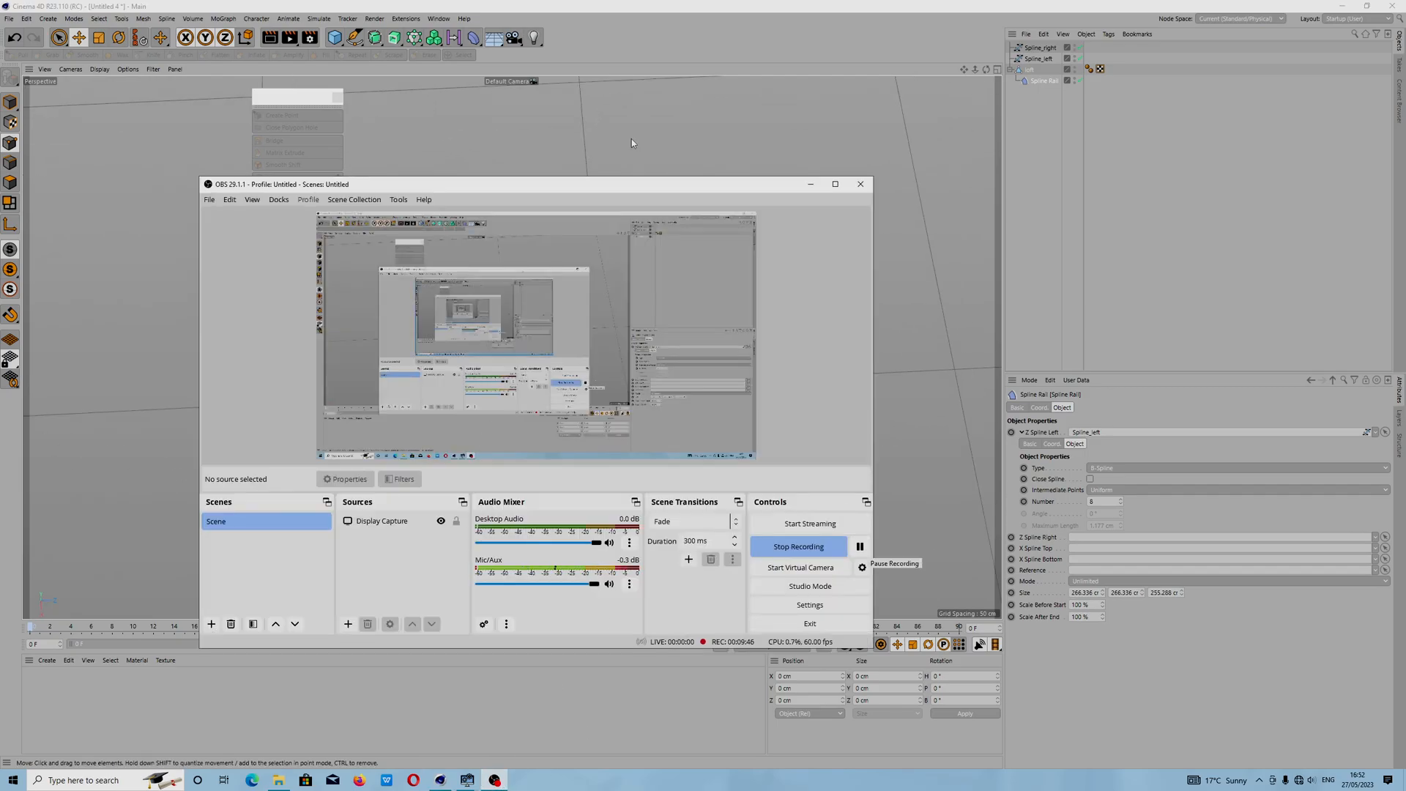
drag(578, 189, 880, 171)
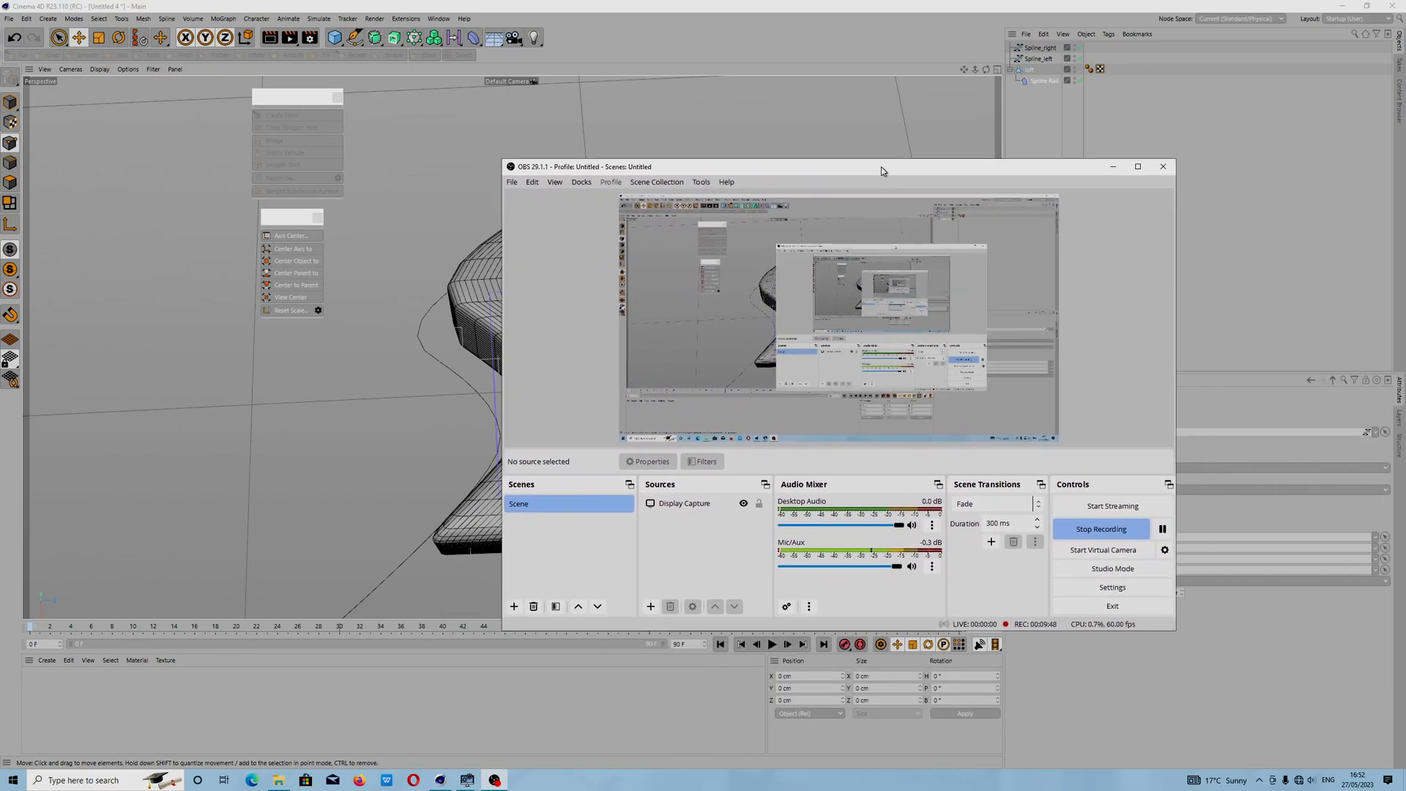
click(1163, 528)
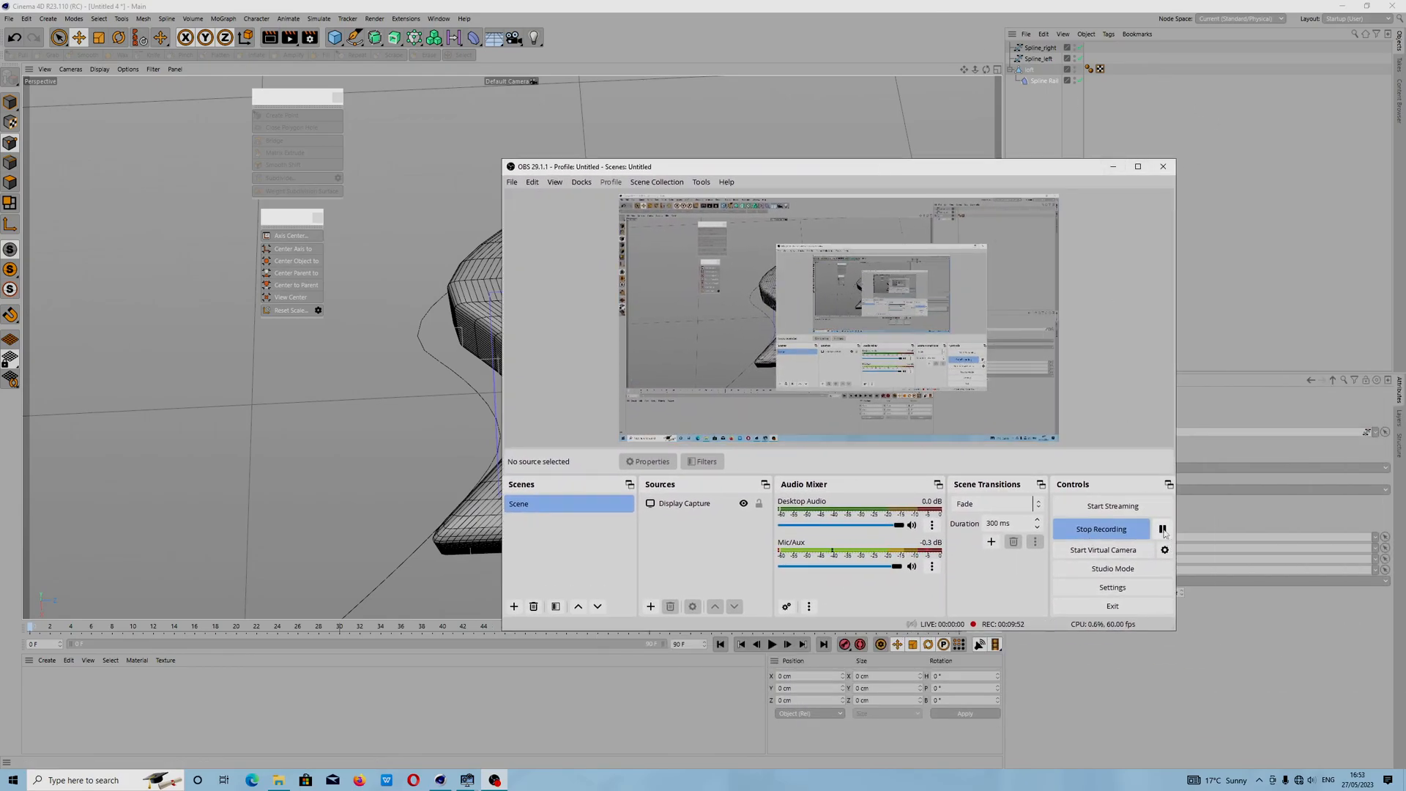
click(727, 182)
click(746, 341)
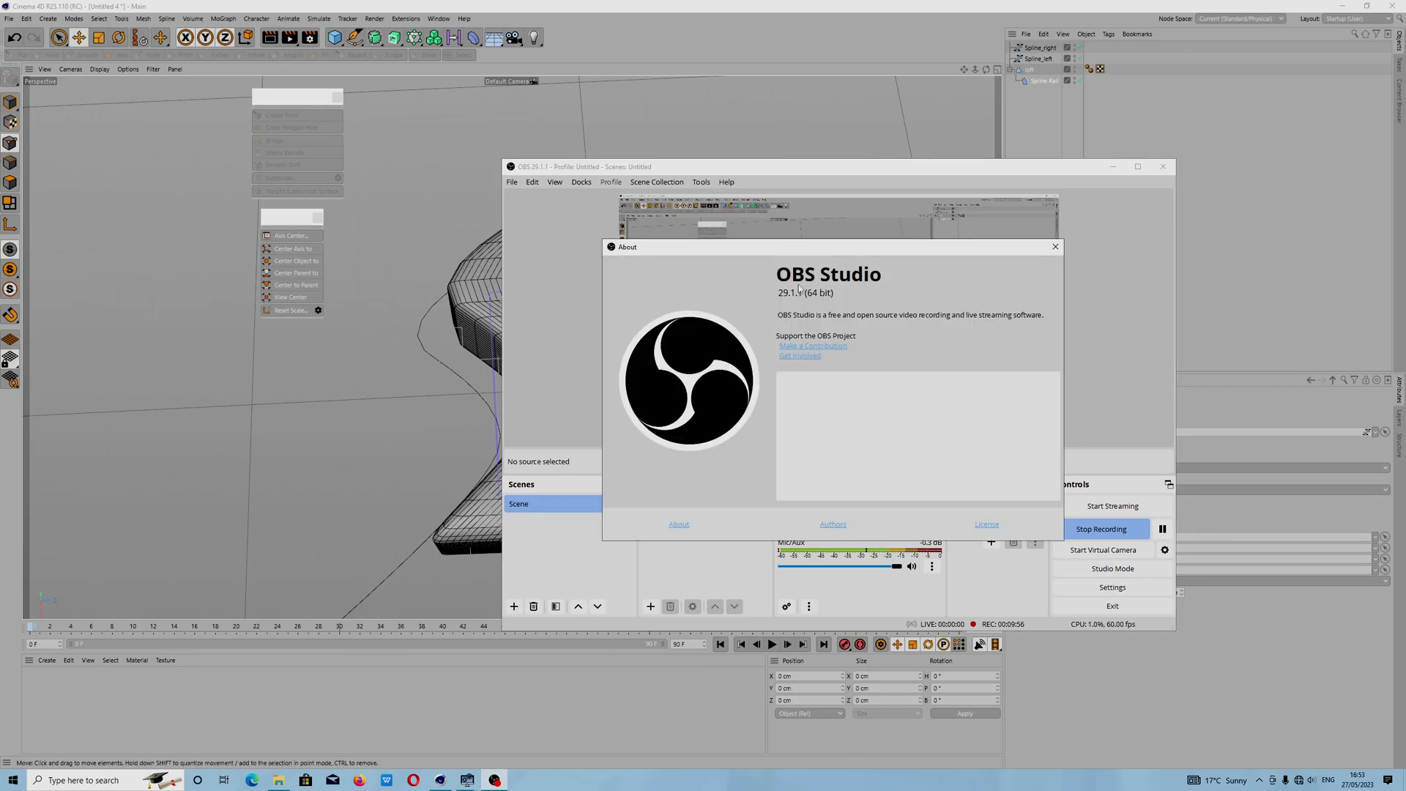
click(1055, 247)
click(1113, 166)
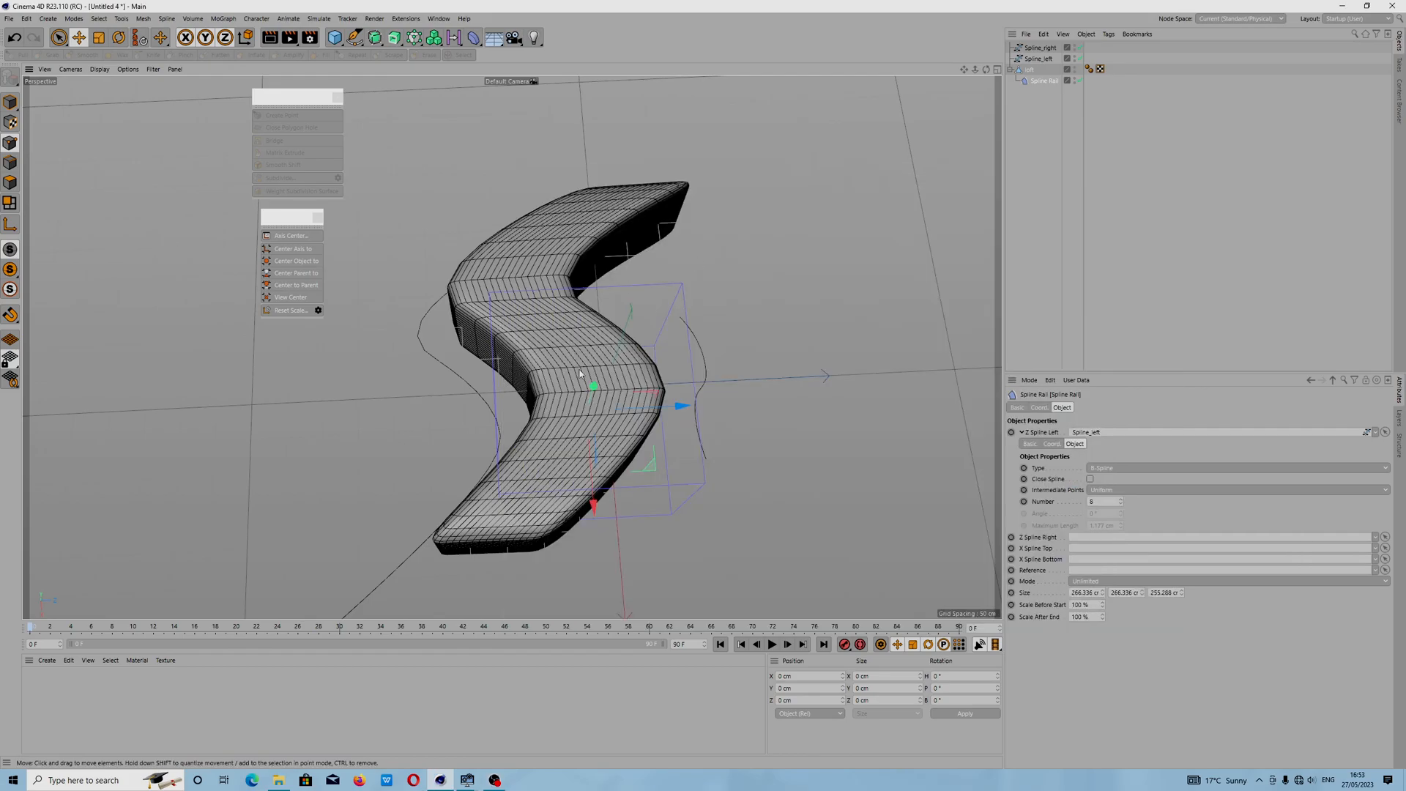
Step: Select the cube together with its Spline Rail and group them under a Null
click(1031, 70)
click(1036, 80)
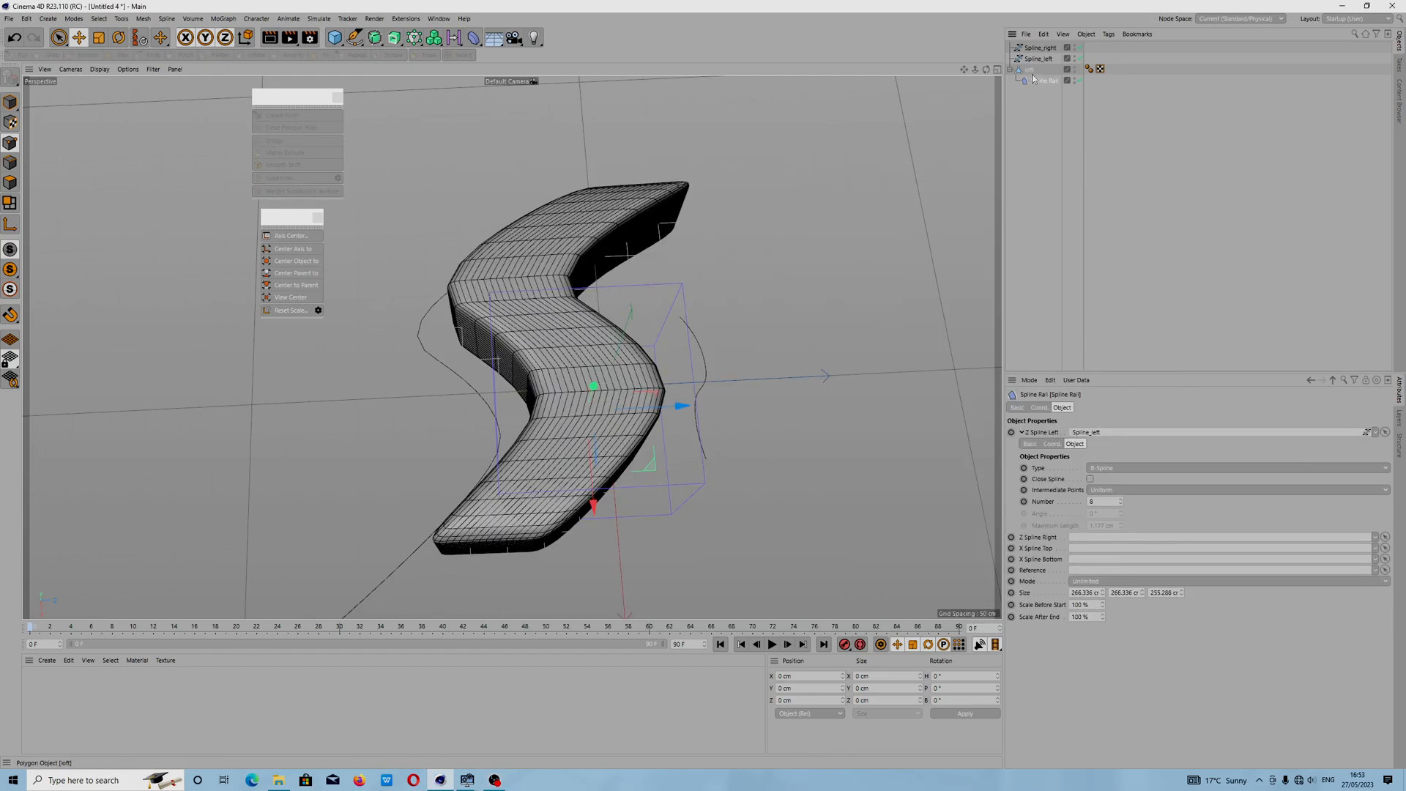
click(1032, 72)
click(1036, 81)
ctrl+click(1032, 72)
click(1036, 81)
ctrl+click(1029, 71)
click(1087, 35)
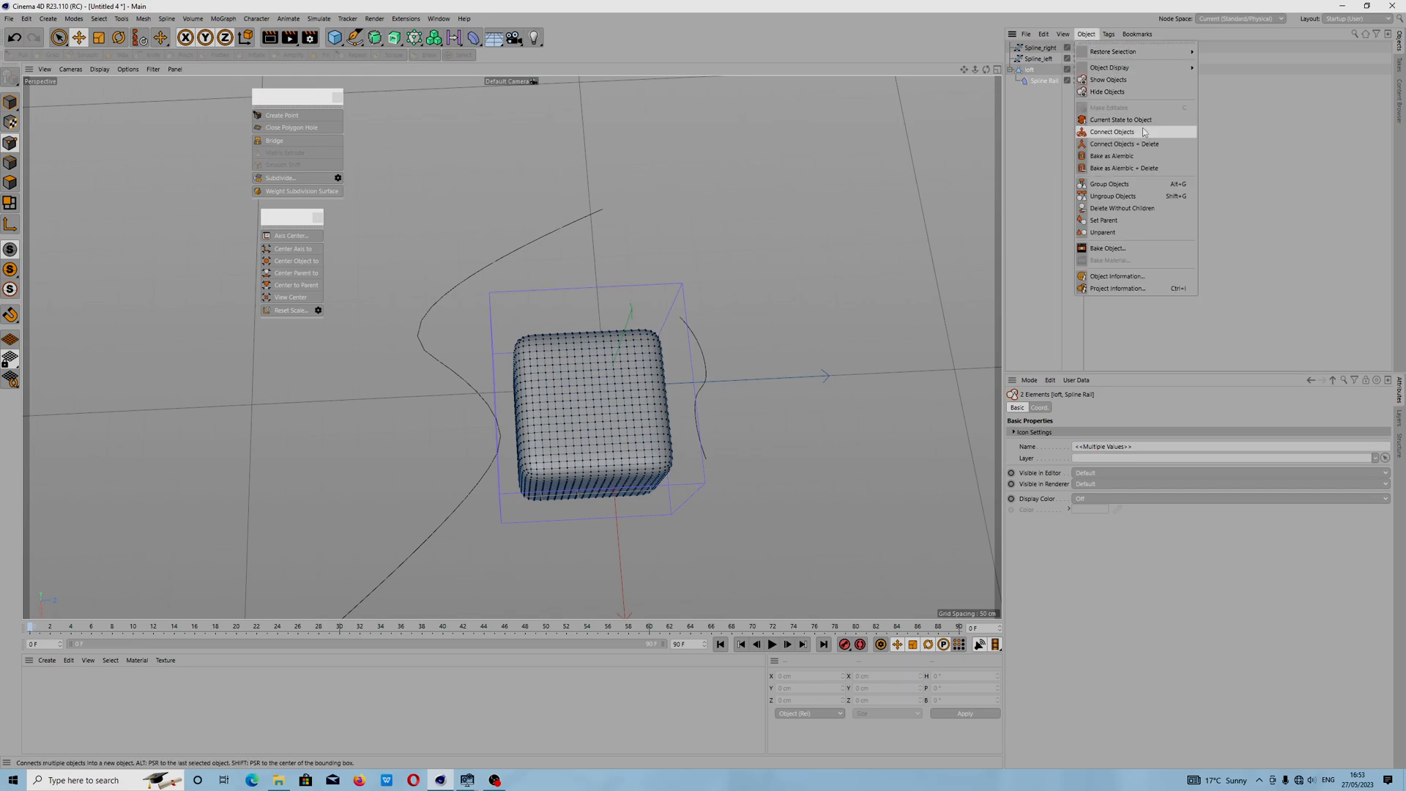
click(1128, 183)
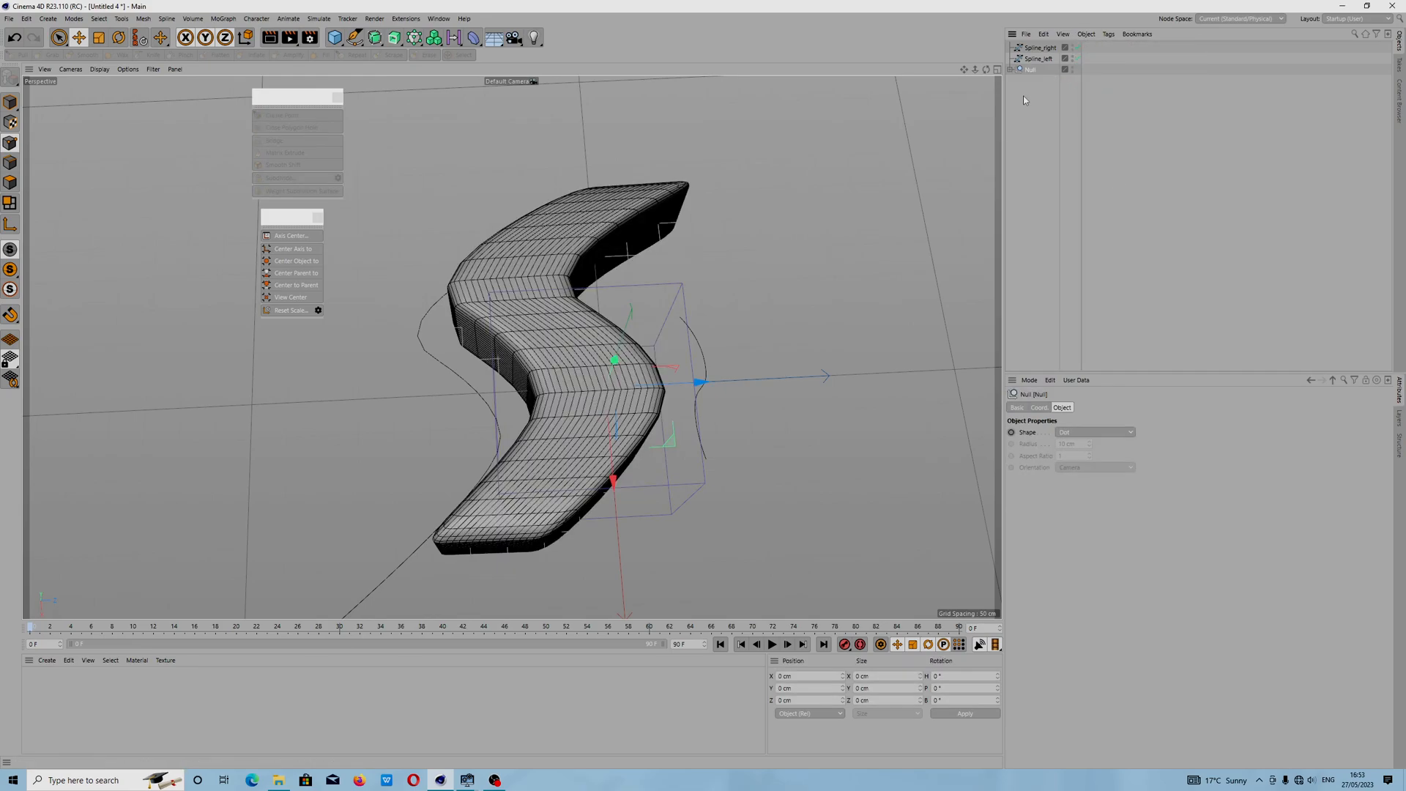
Step: Expand the Null, shift the grouped cube and deformer slightly along Z towards Spline_left, and select the cube inside
click(1011, 70)
click(1037, 86)
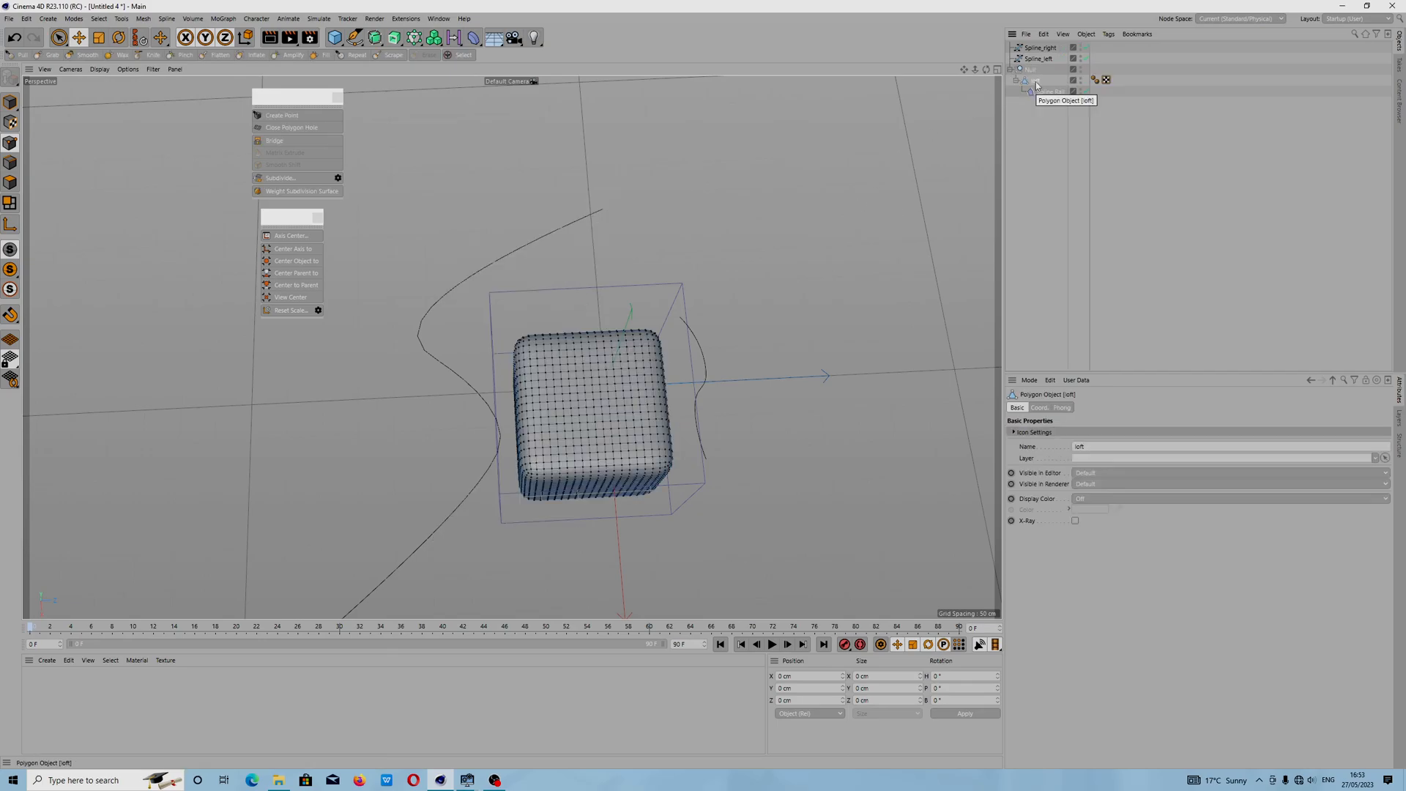
click(1031, 70)
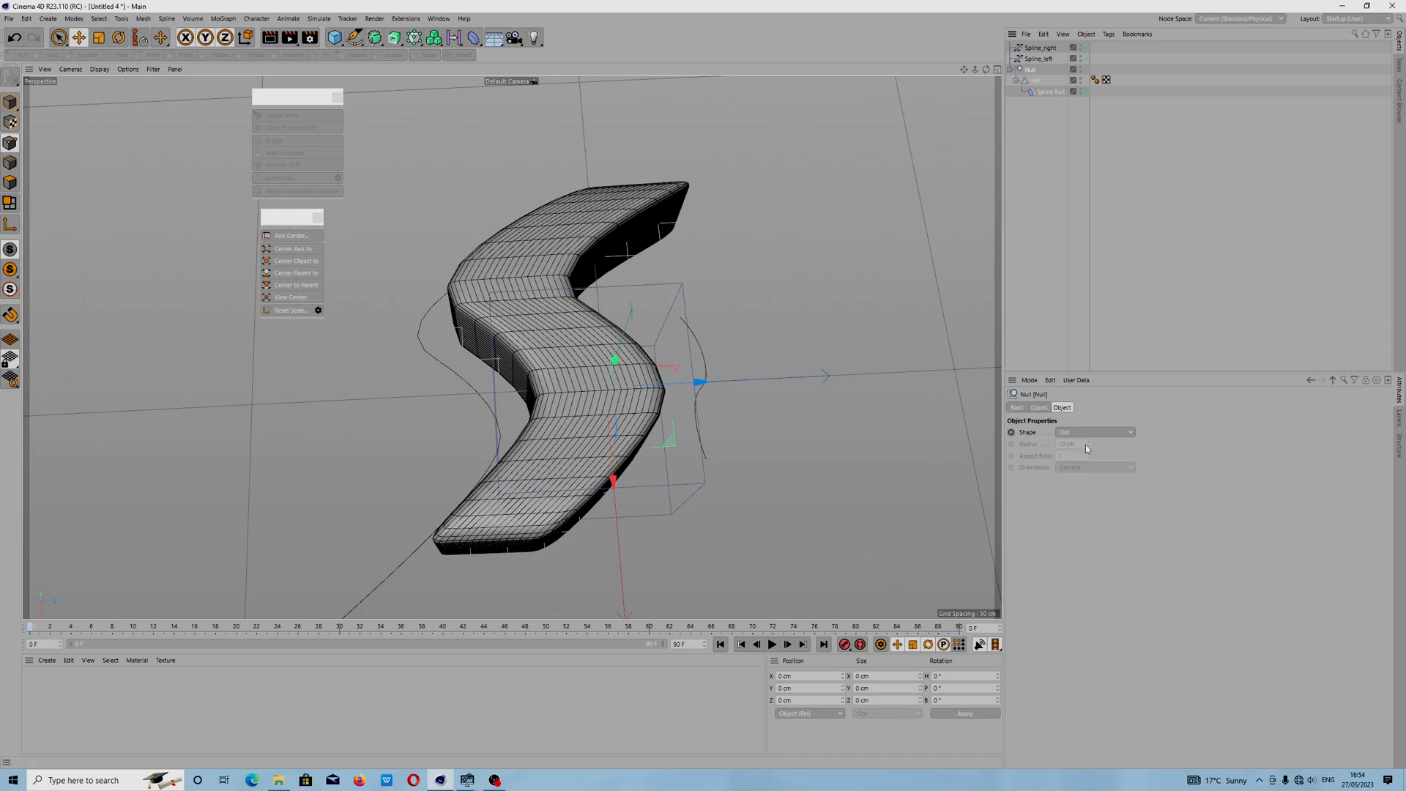
mouse_move(694, 384)
mouse_down()
mouse_move(716, 383)
mouse_move(678, 388)
mouse_up()
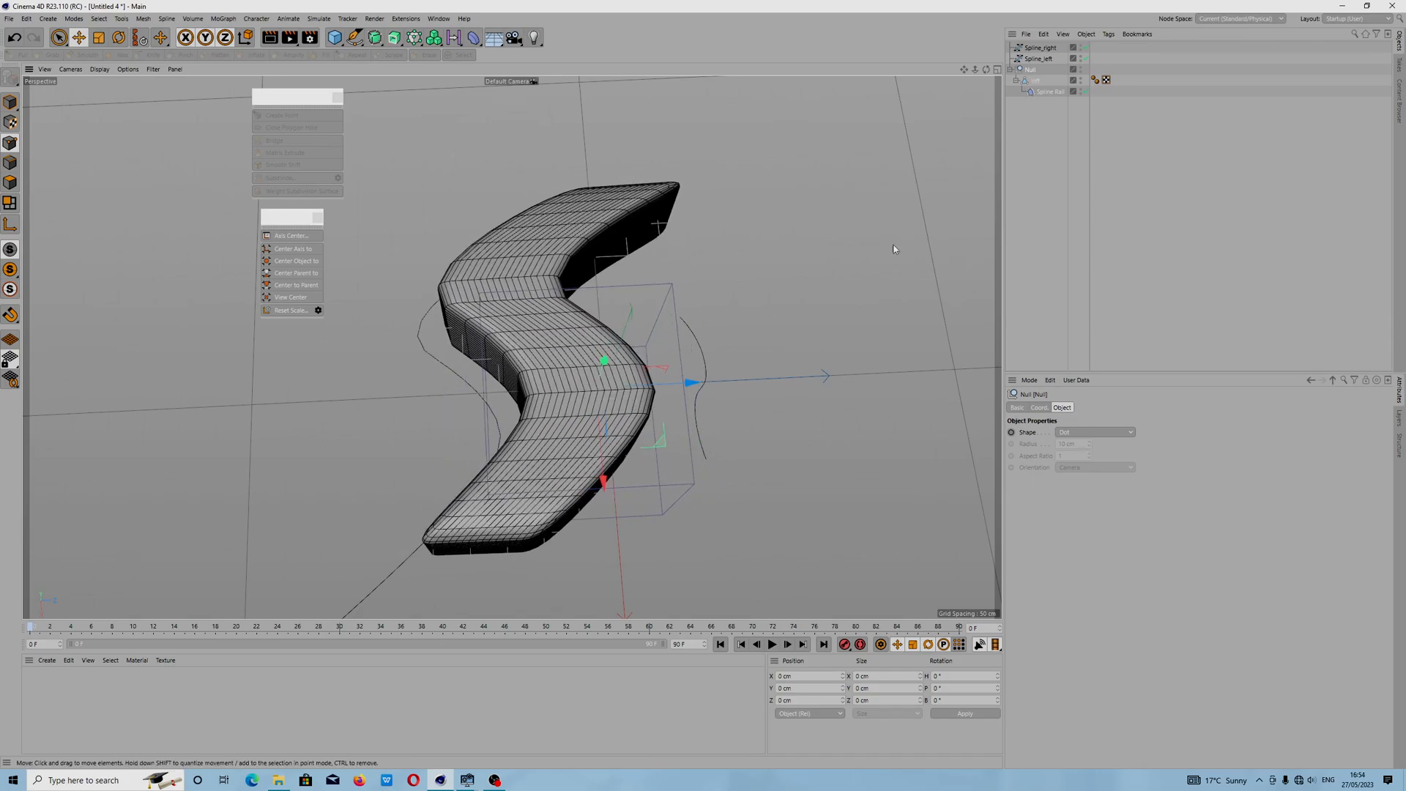
click(1040, 81)
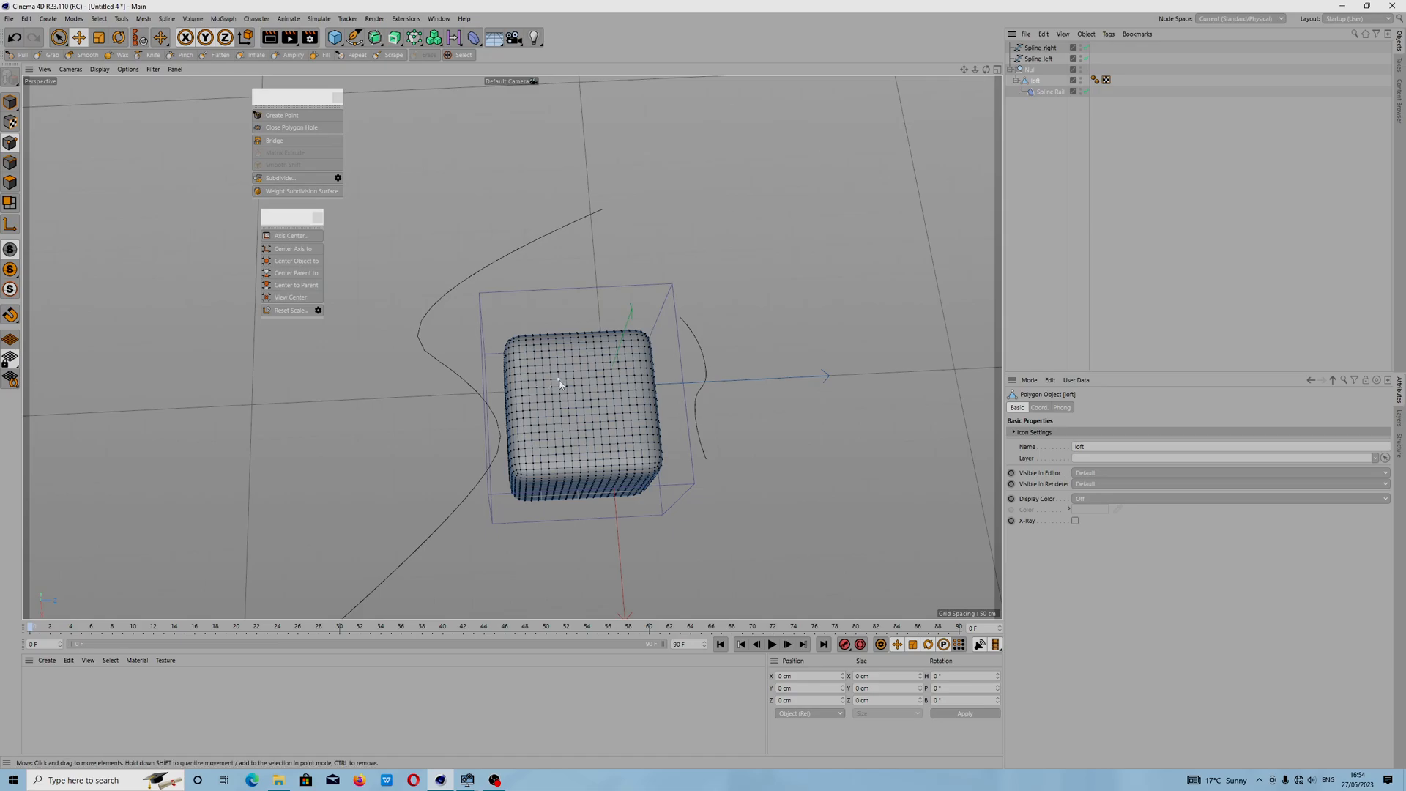
scroll(558, 380, down, 3)
alt+drag(579, 509, 570, 461)
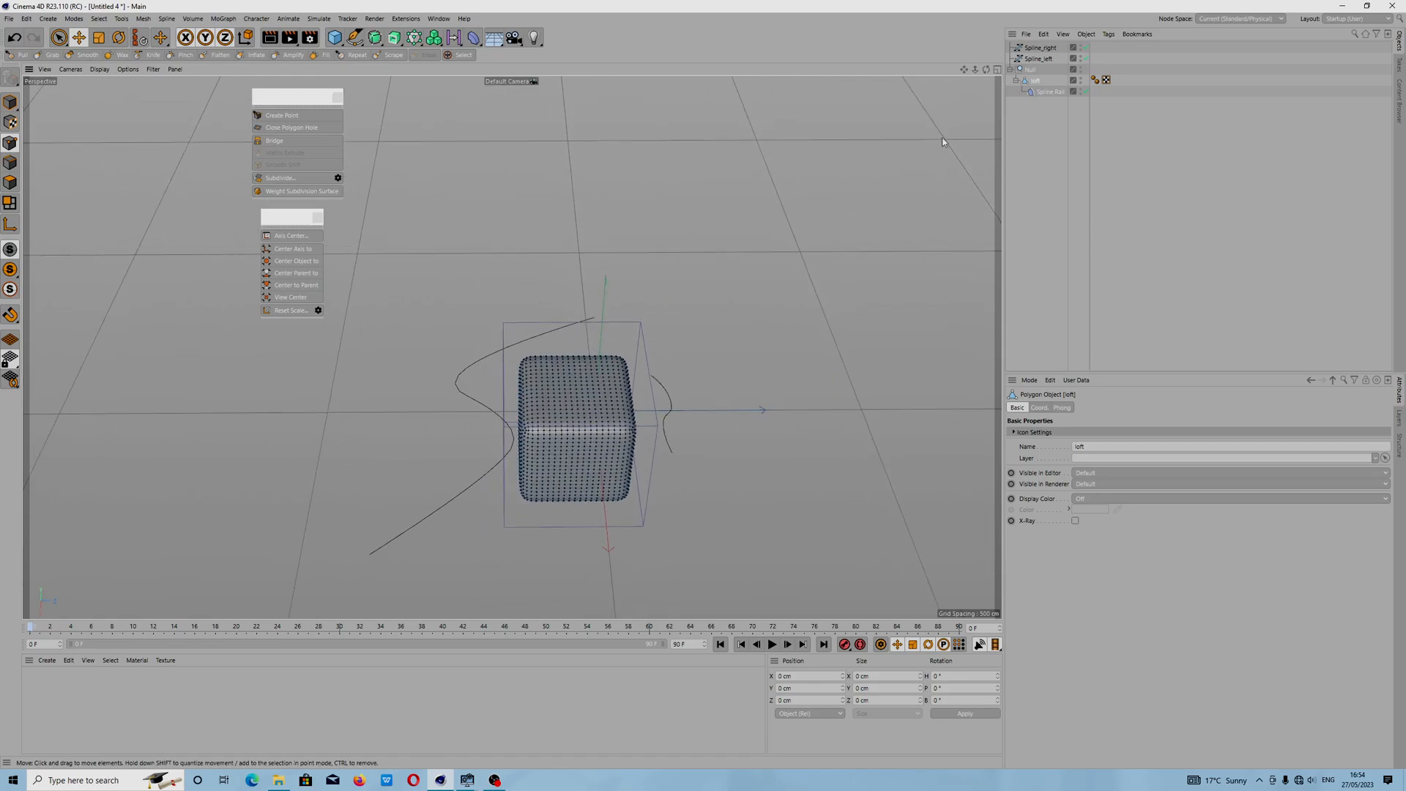
Step: Take the cube and its Spline Rail out of the Null and nest the Null beneath the Spline Rail
click(1029, 69)
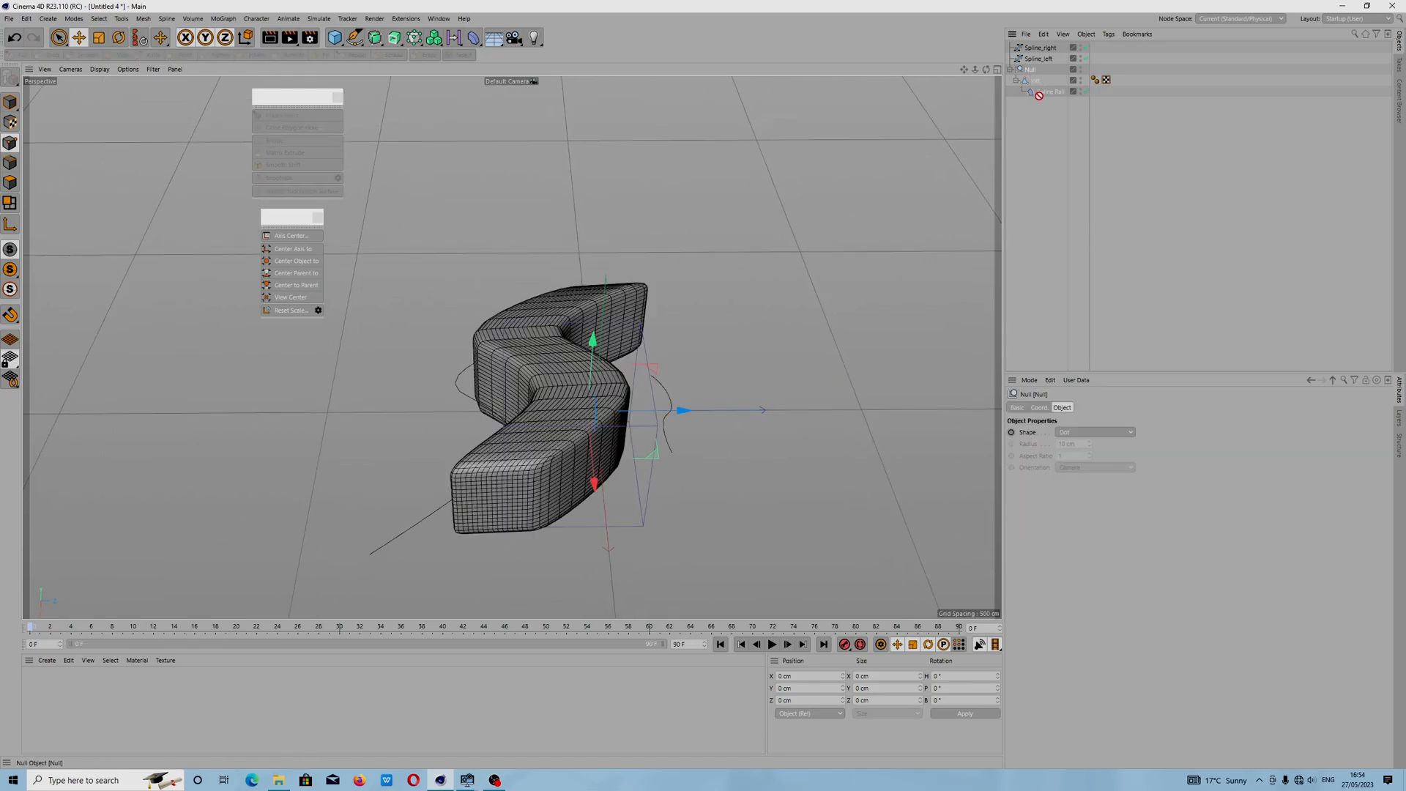
drag(1043, 102, 1029, 64)
click(1028, 61)
click(1030, 49)
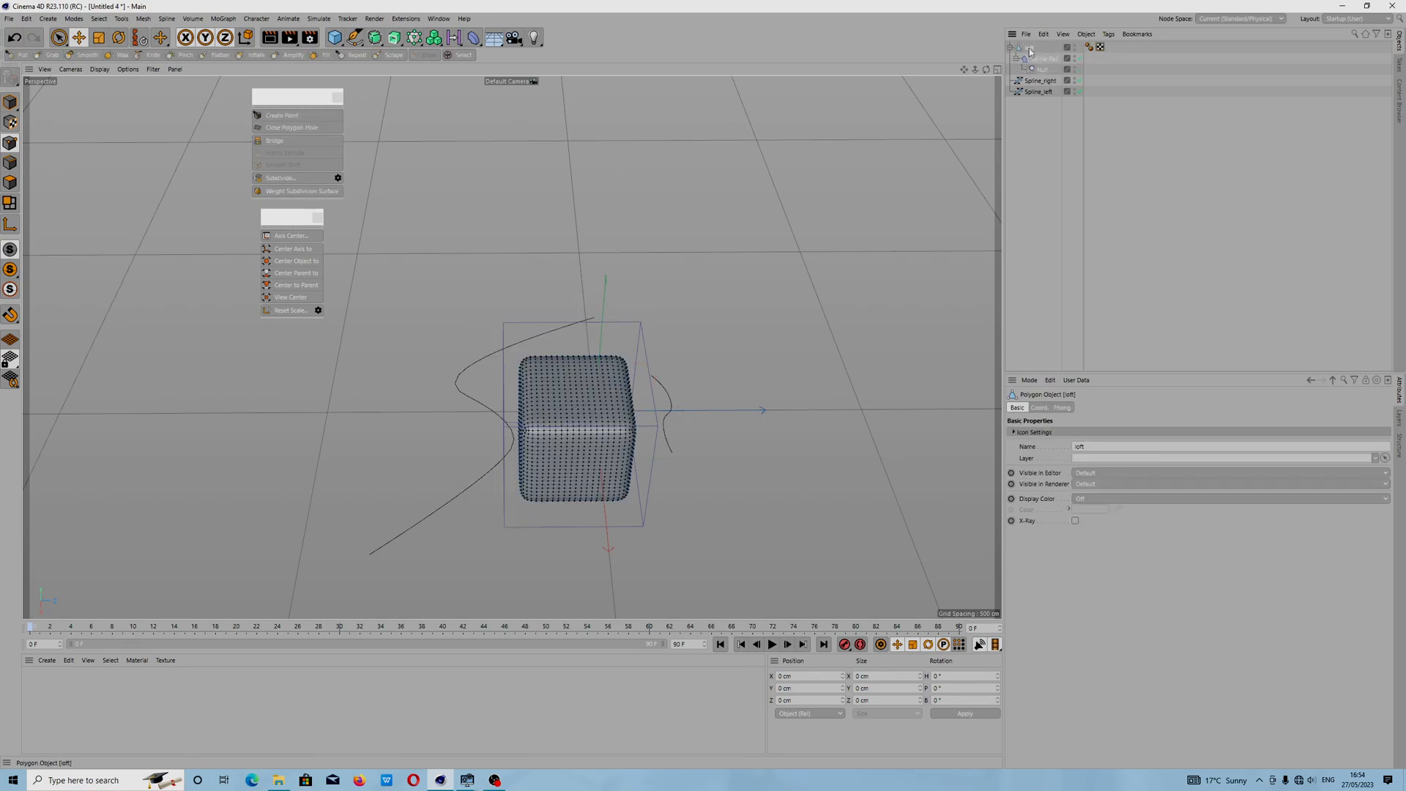
key(ctrl+z)
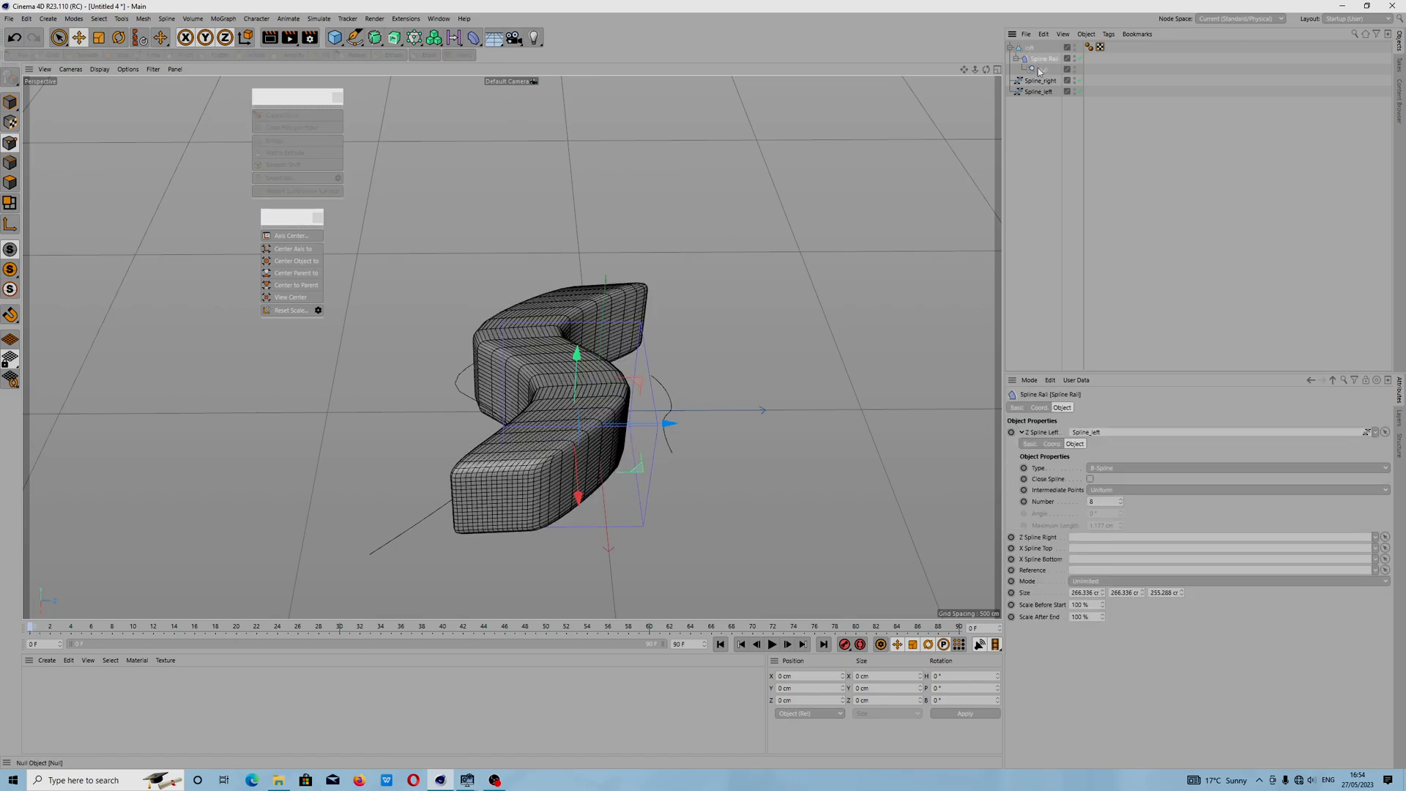
alt+drag(765, 253, 763, 307)
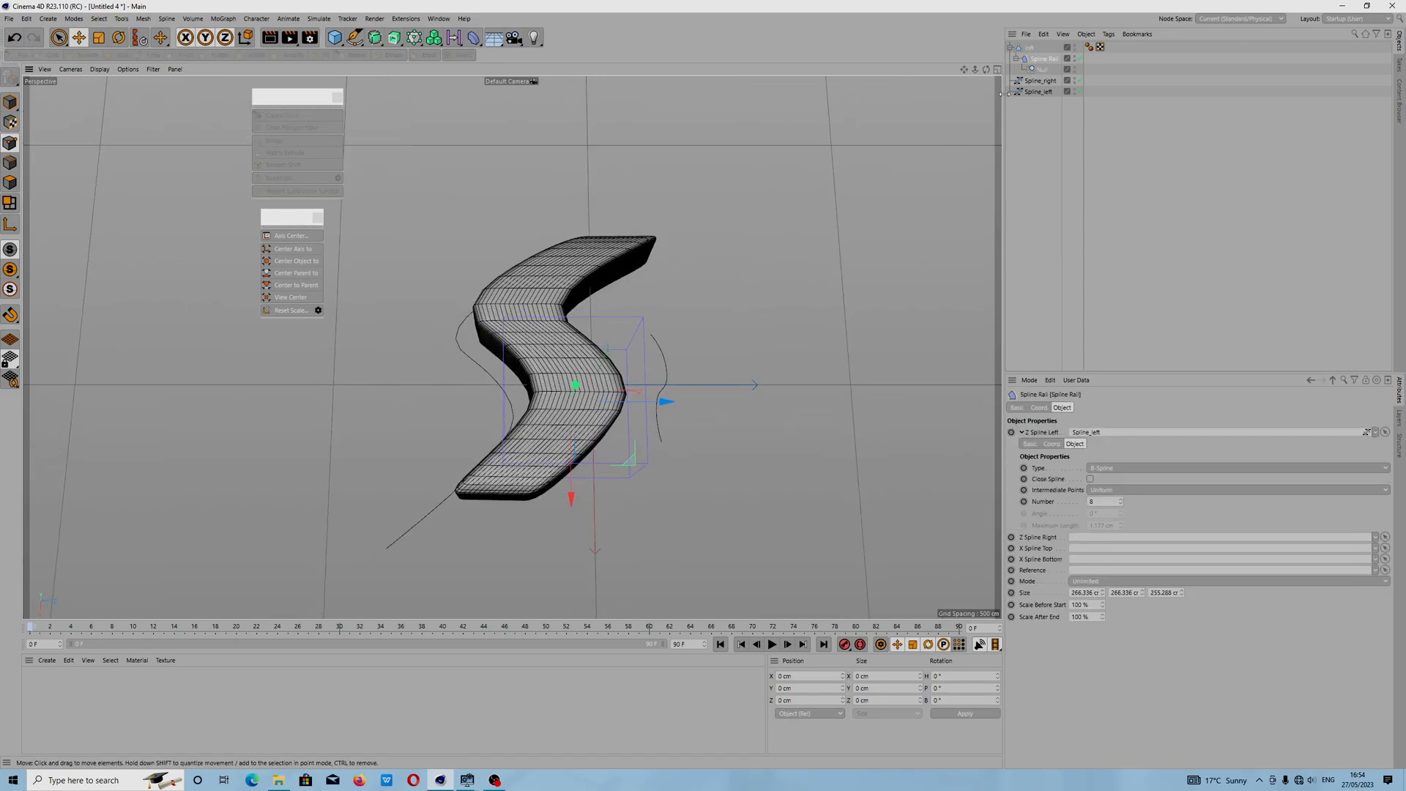
Step: Shift the Spline Rail slightly along Z towards Spline_right, try to rotate it and undo the accidental selection of Spline_right
mouse_move(626, 401)
mouse_down()
mouse_move(601, 397)
mouse_move(670, 397)
mouse_move(635, 388)
mouse_up()
key(e)
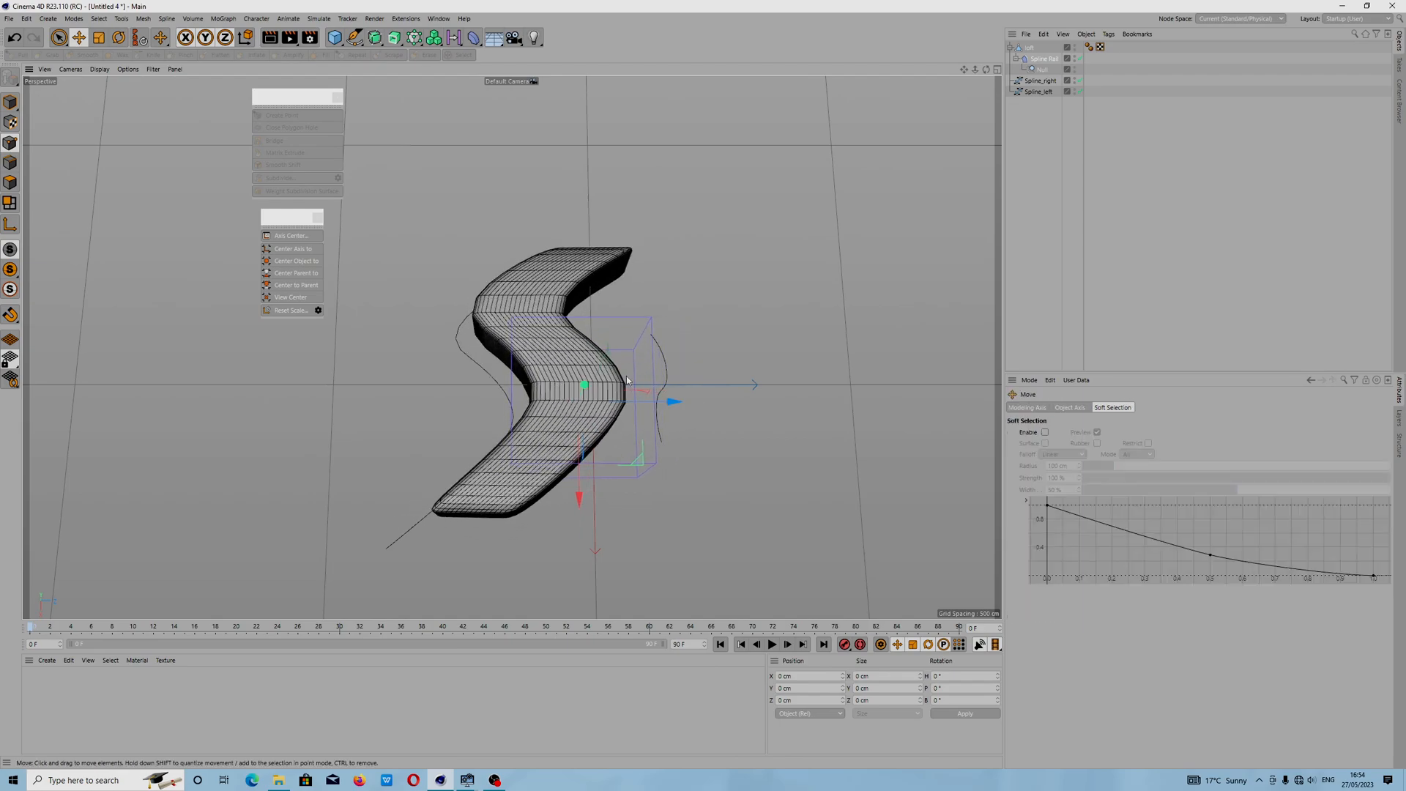
key(r)
mouse_move(605, 454)
mouse_down()
mouse_move(623, 449)
mouse_move(602, 450)
mouse_up()
click(665, 382)
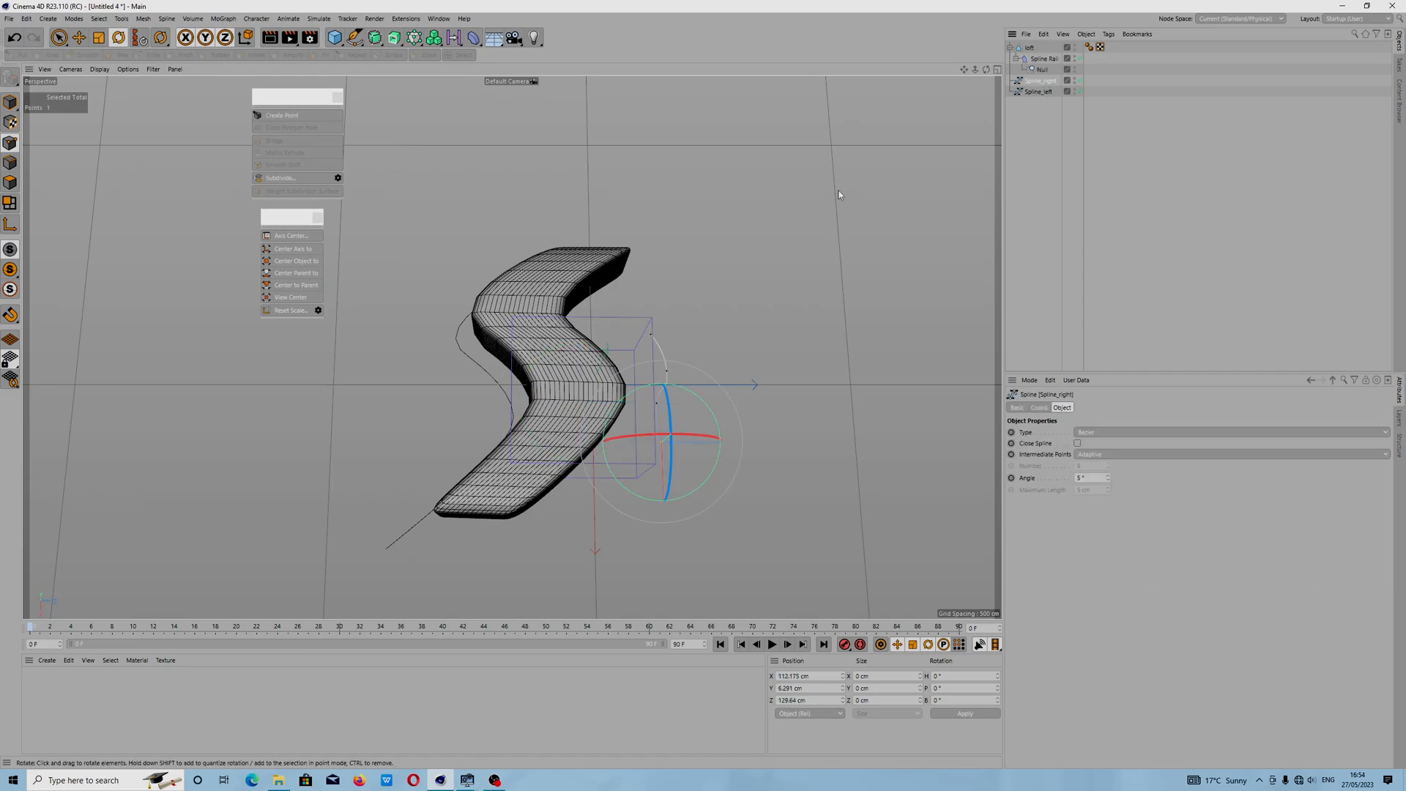
key(ctrl+z)
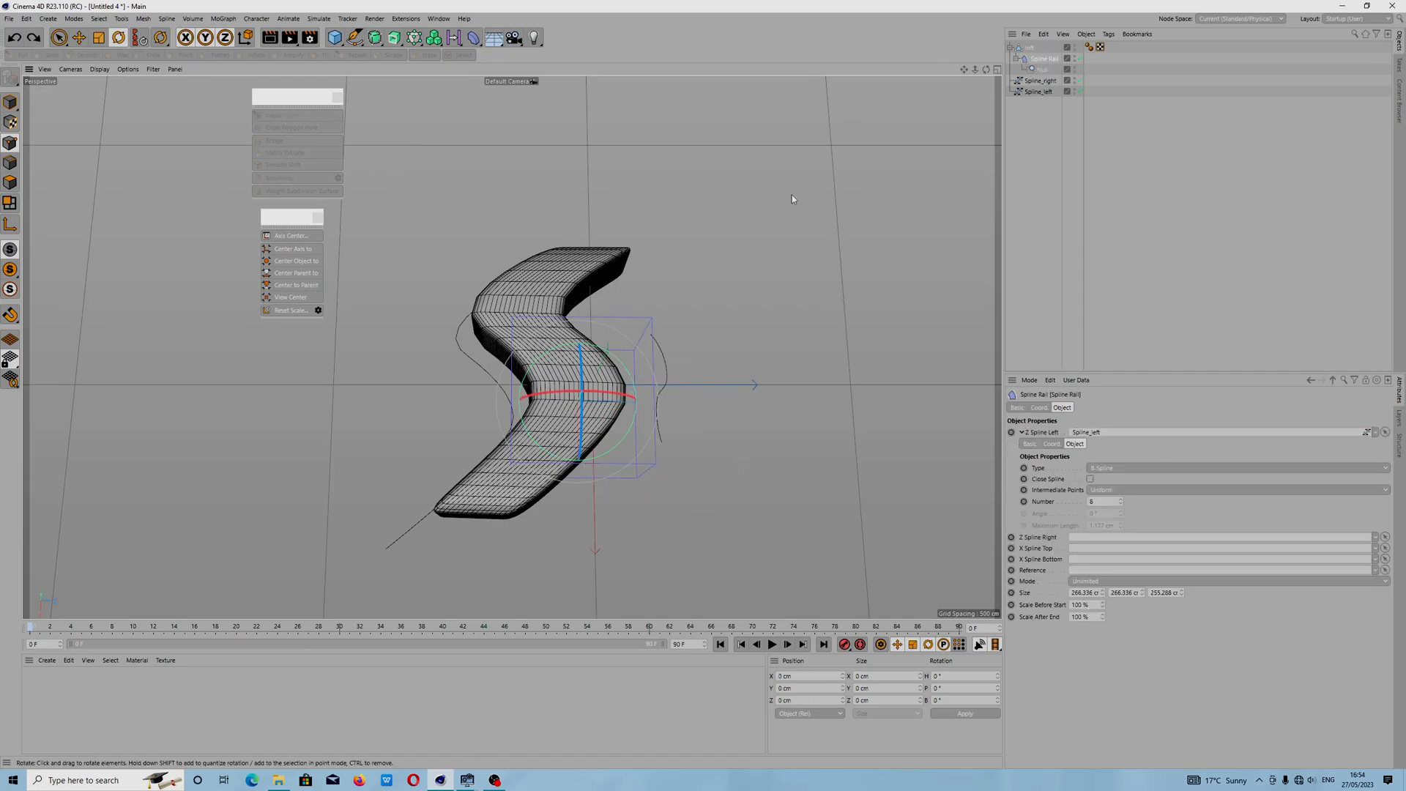
Step: Nest Spline_right and Spline_left beneath the Spline Rail and try to rotate the rail together with its splines
click(1032, 81)
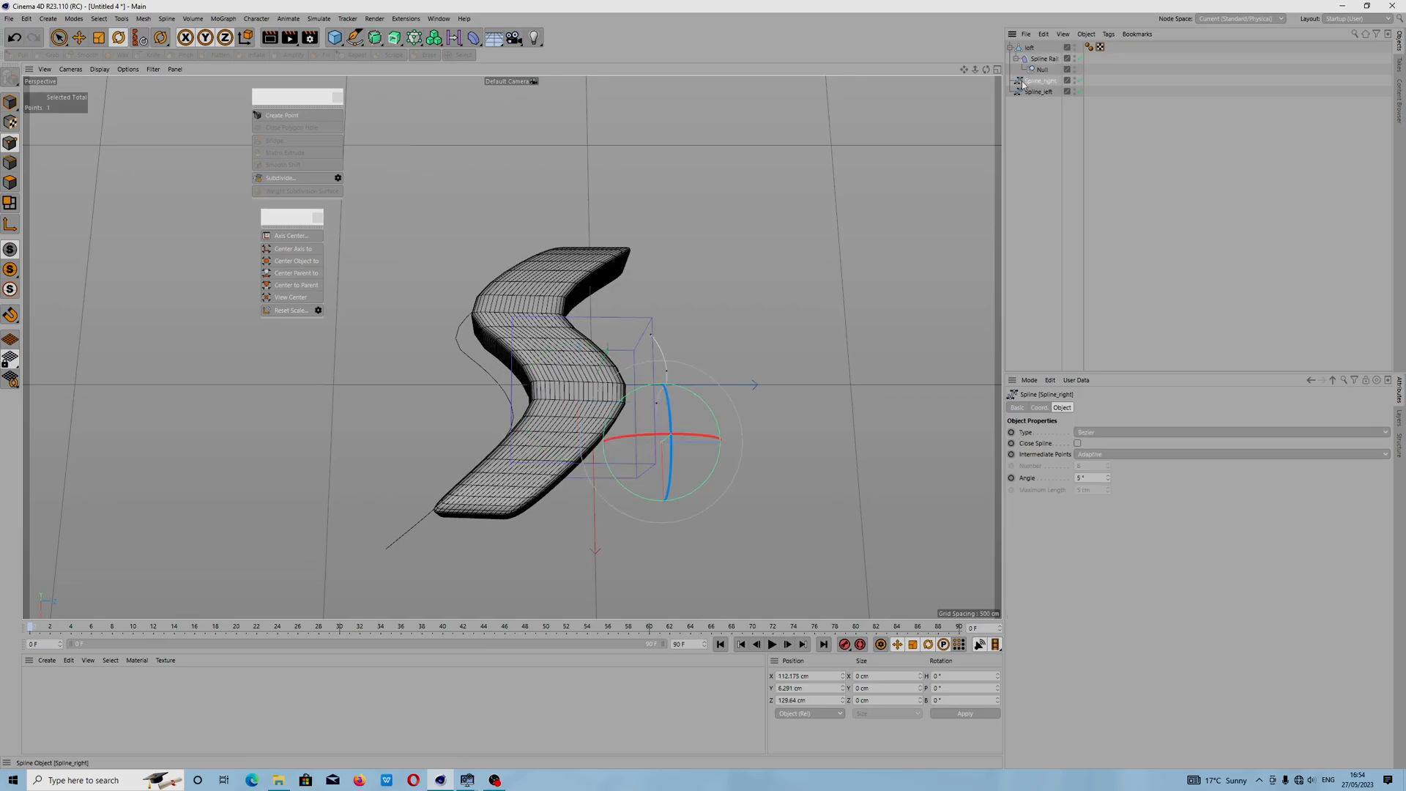
drag(1020, 85, 1039, 60)
click(1022, 94)
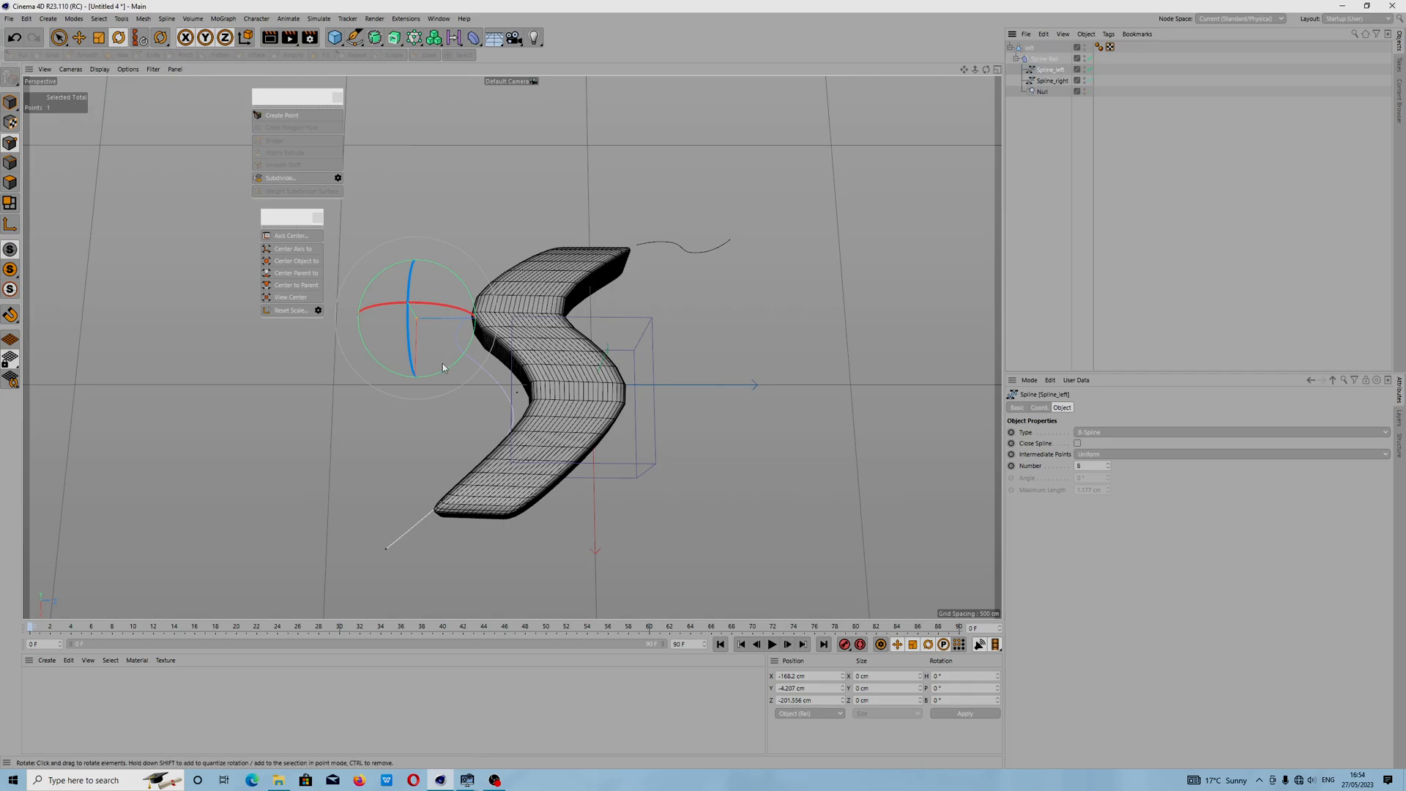
drag(441, 368, 400, 373)
click(1044, 59)
mouse_move(607, 451)
mouse_down()
mouse_move(595, 463)
mouse_move(635, 442)
mouse_move(617, 463)
mouse_up()
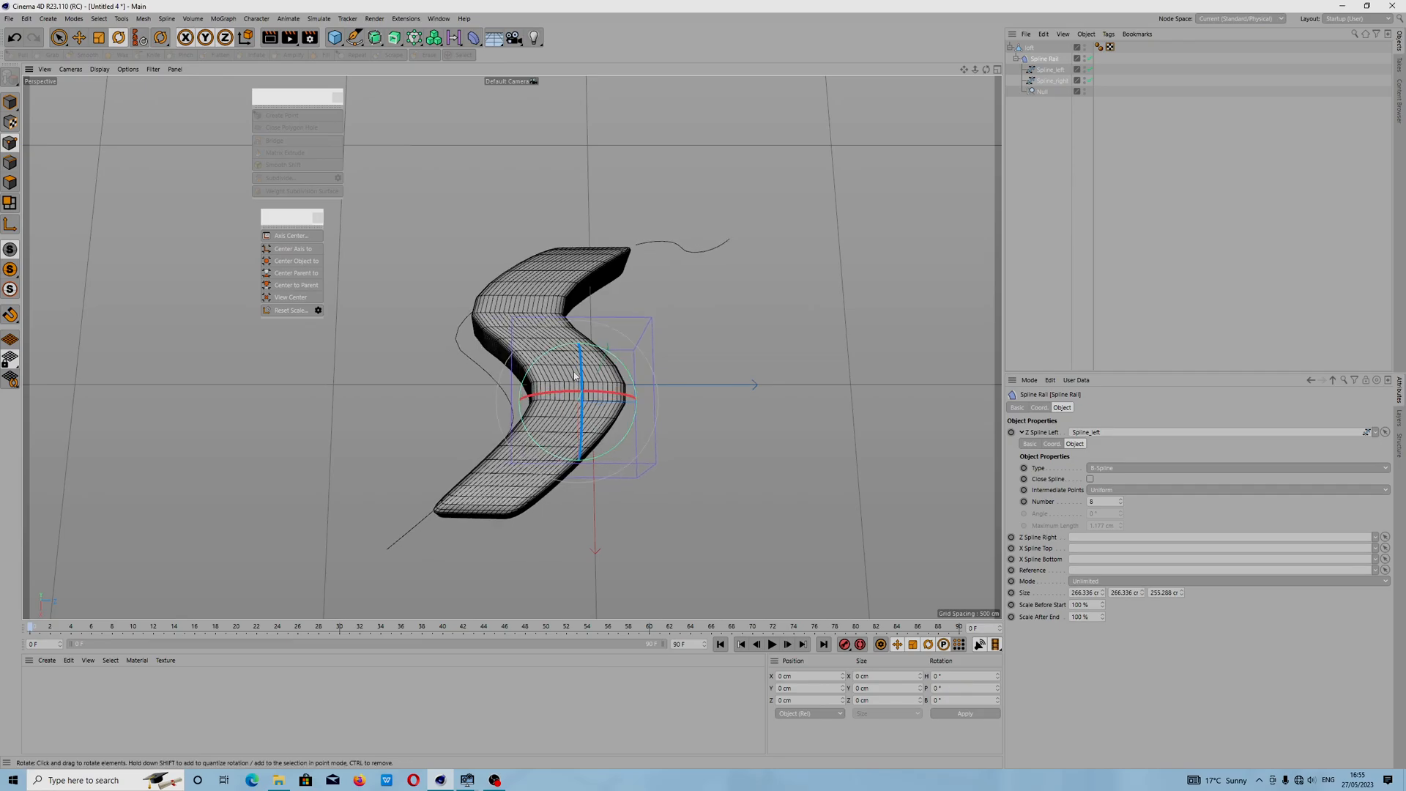
Step: Scale the Spline Rail up uniformly, together with its nested splines, to about 462 cm per side
key(t)
drag(580, 500, 576, 589)
scroll(600, 330, down, 1)
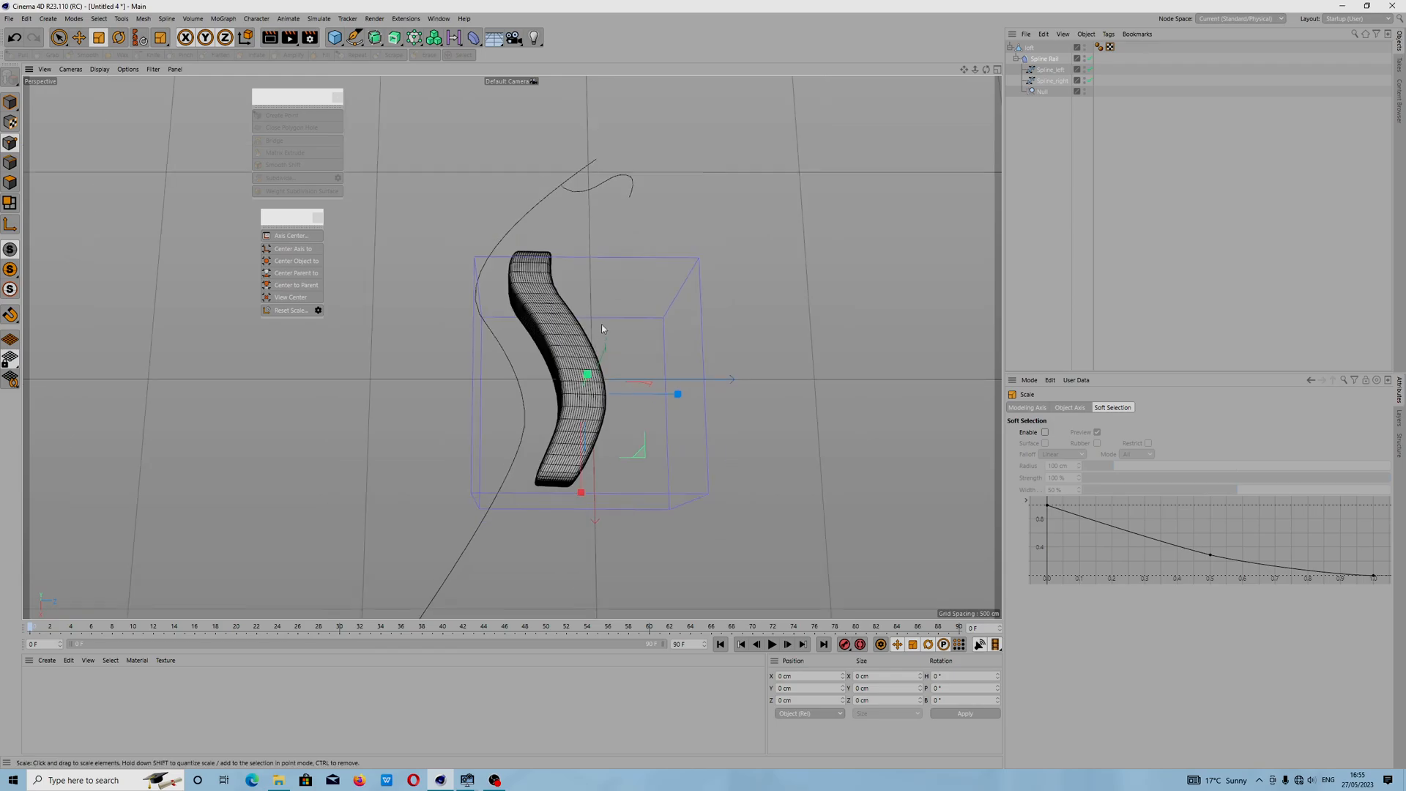
Step: Scale the Spline_left object down along X in Model mode to about 369 cm
alt+drag(601, 330, 627, 300)
click(1048, 71)
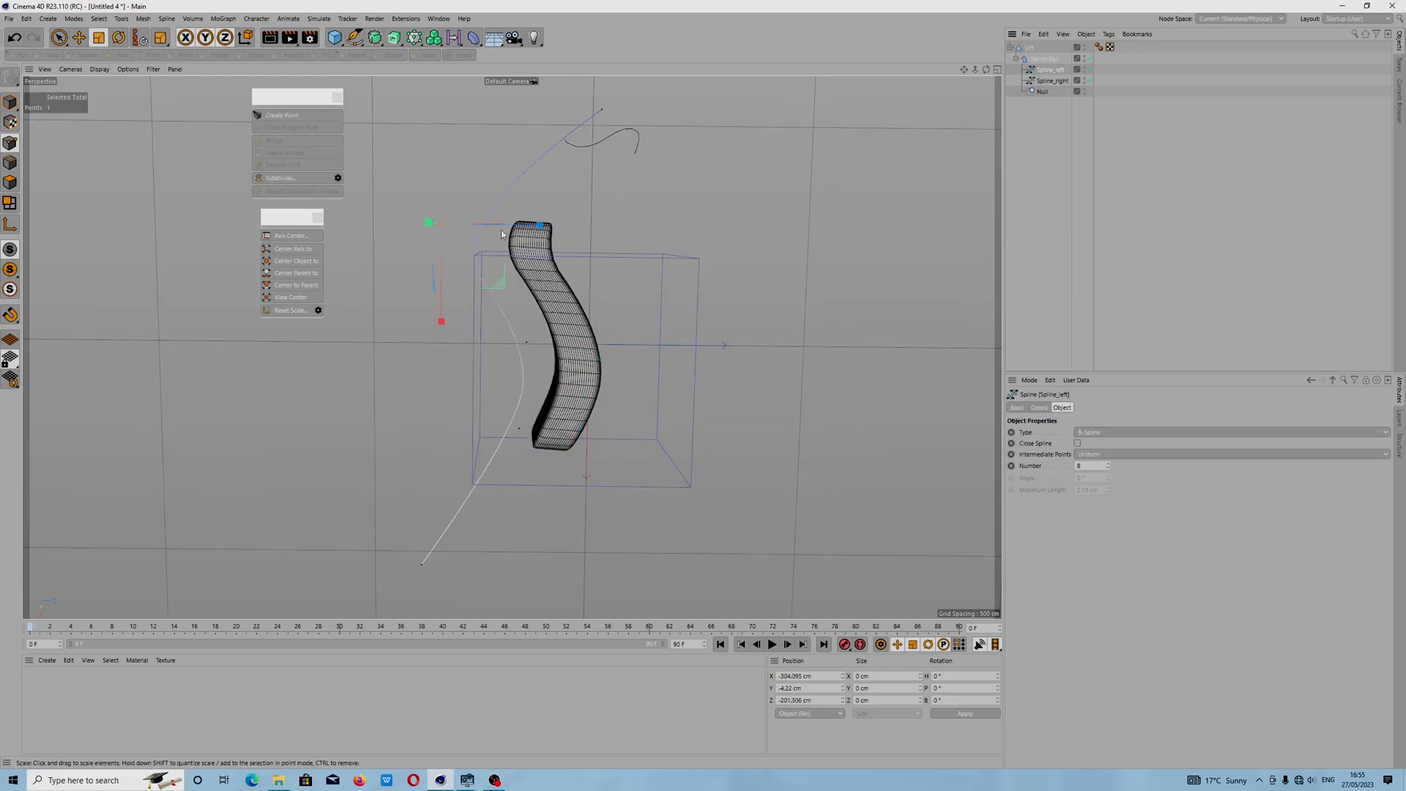
click(10, 102)
drag(525, 450, 517, 389)
scroll(563, 358, up, 3)
scroll(563, 357, up, 3)
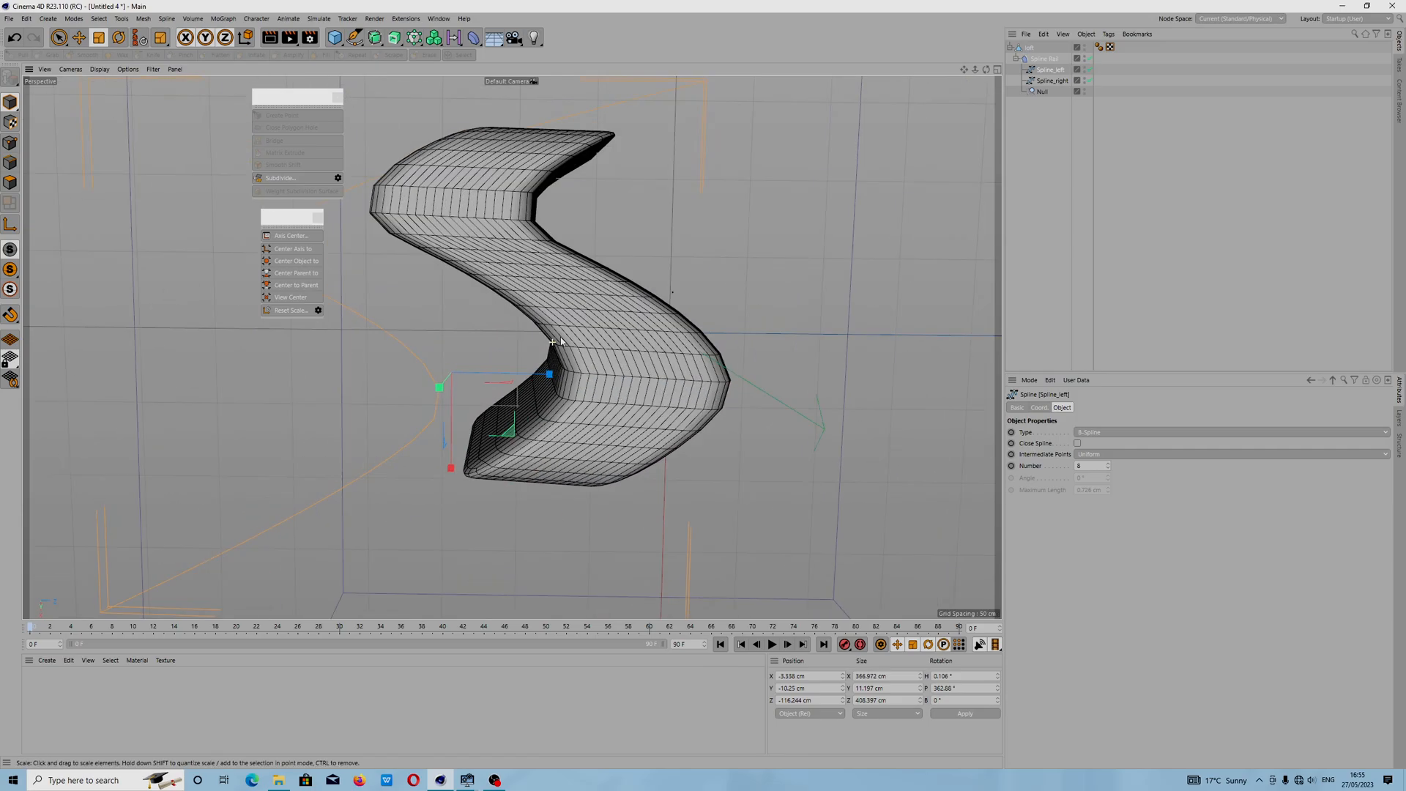
Step: Select every second edge loop spaced along the cube's Z axis, remove these nine loops and check the deformed shape
click(1040, 85)
click(1029, 47)
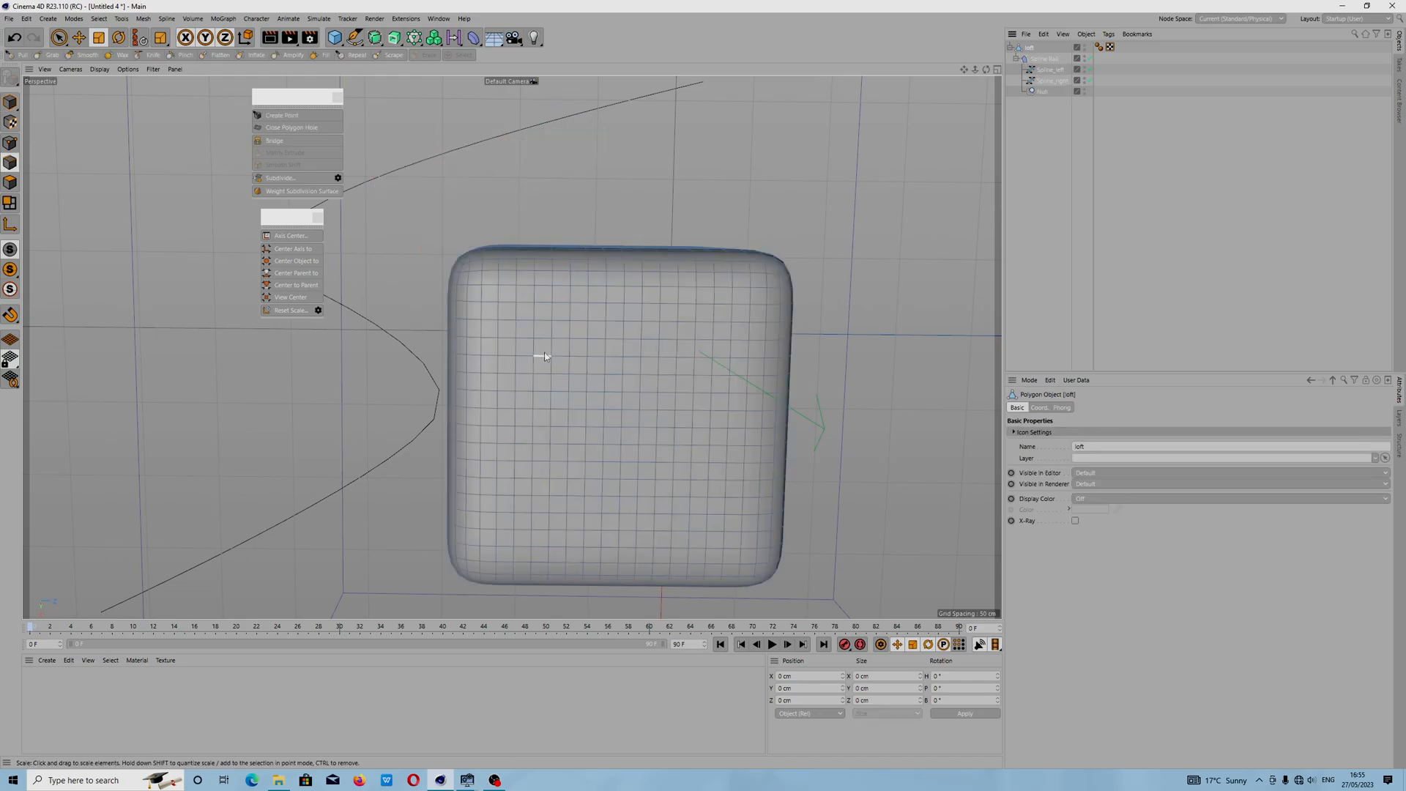
double_click(534, 350)
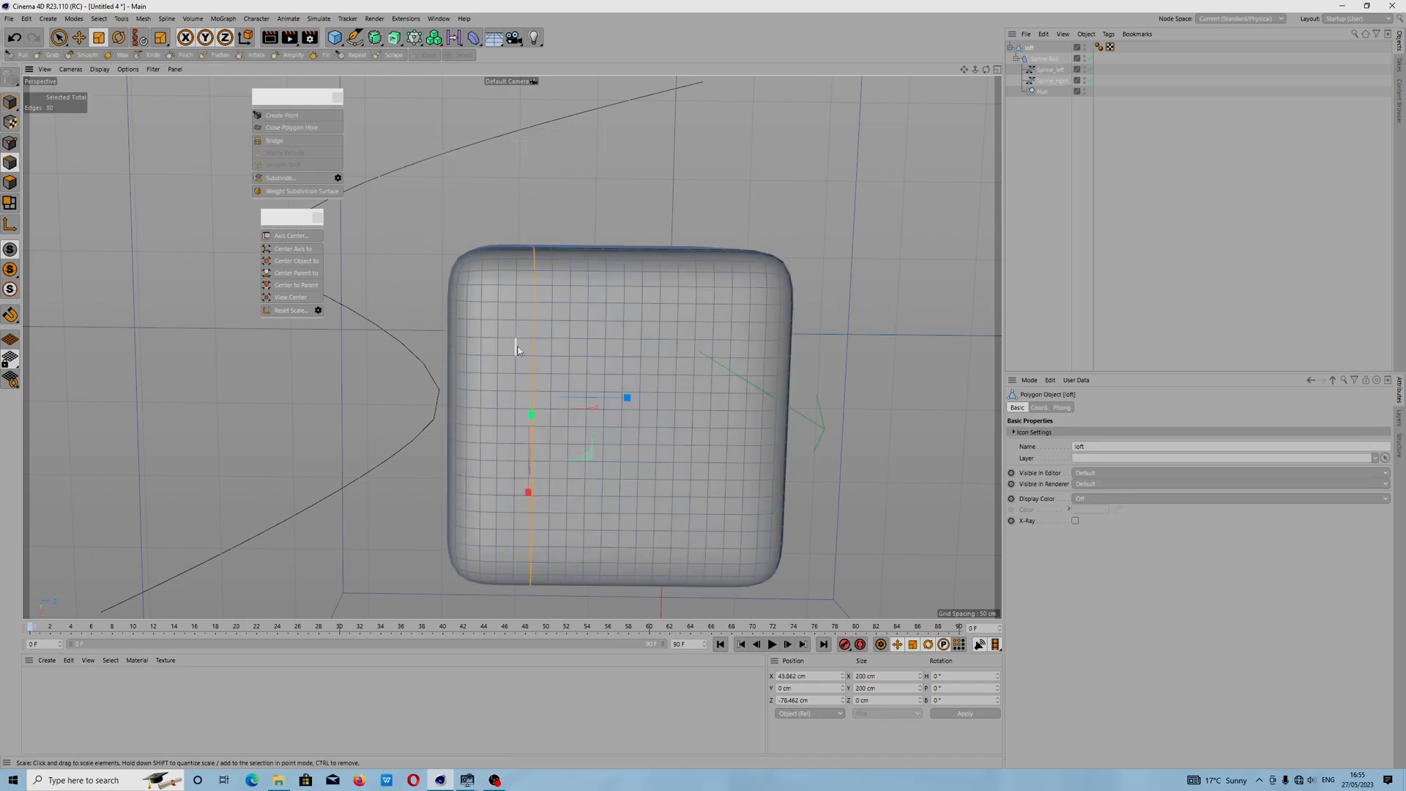
shift+double_click(498, 338)
shift+double_click(570, 339)
shift+double_click(605, 332)
shift+double_click(640, 332)
shift+double_click(675, 331)
shift+double_click(712, 331)
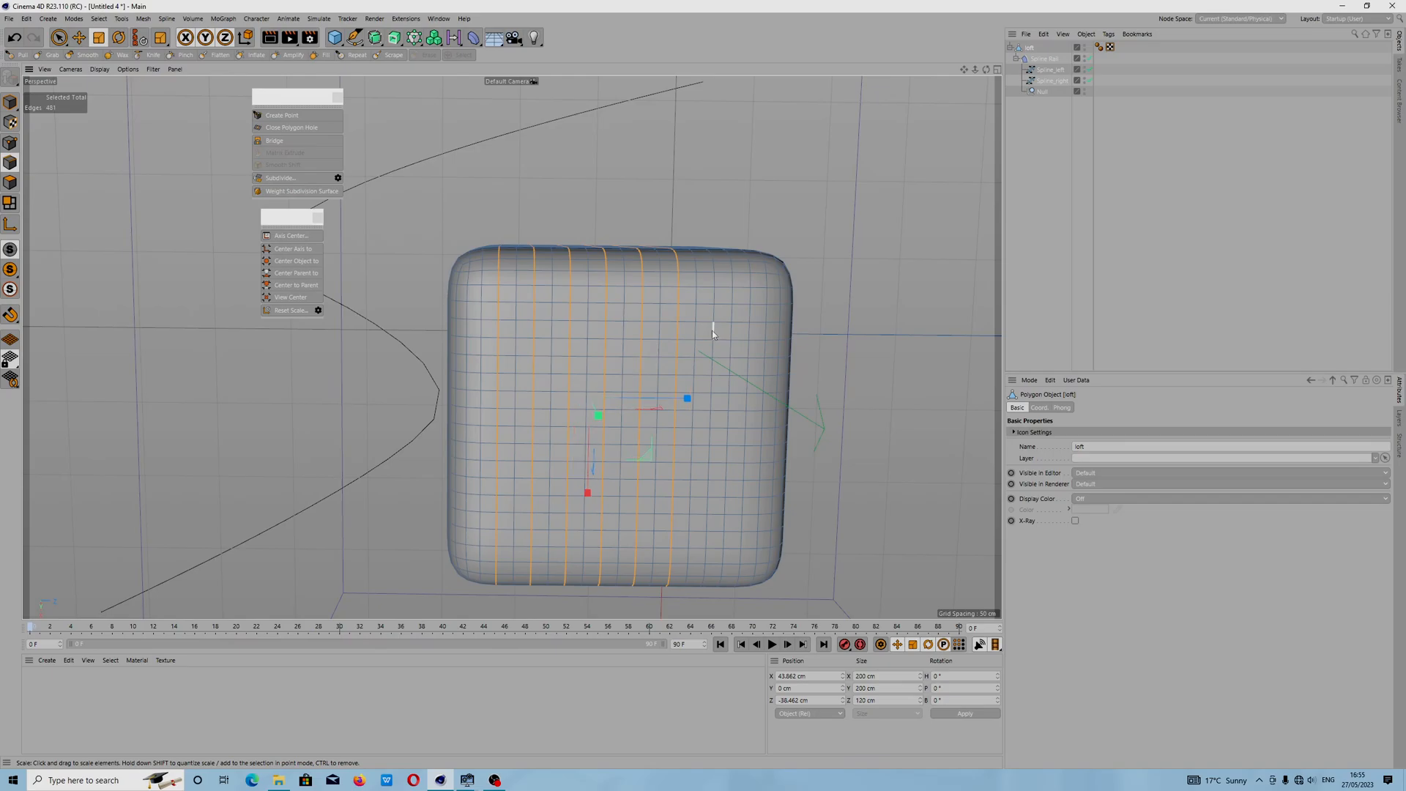
shift+double_click(751, 334)
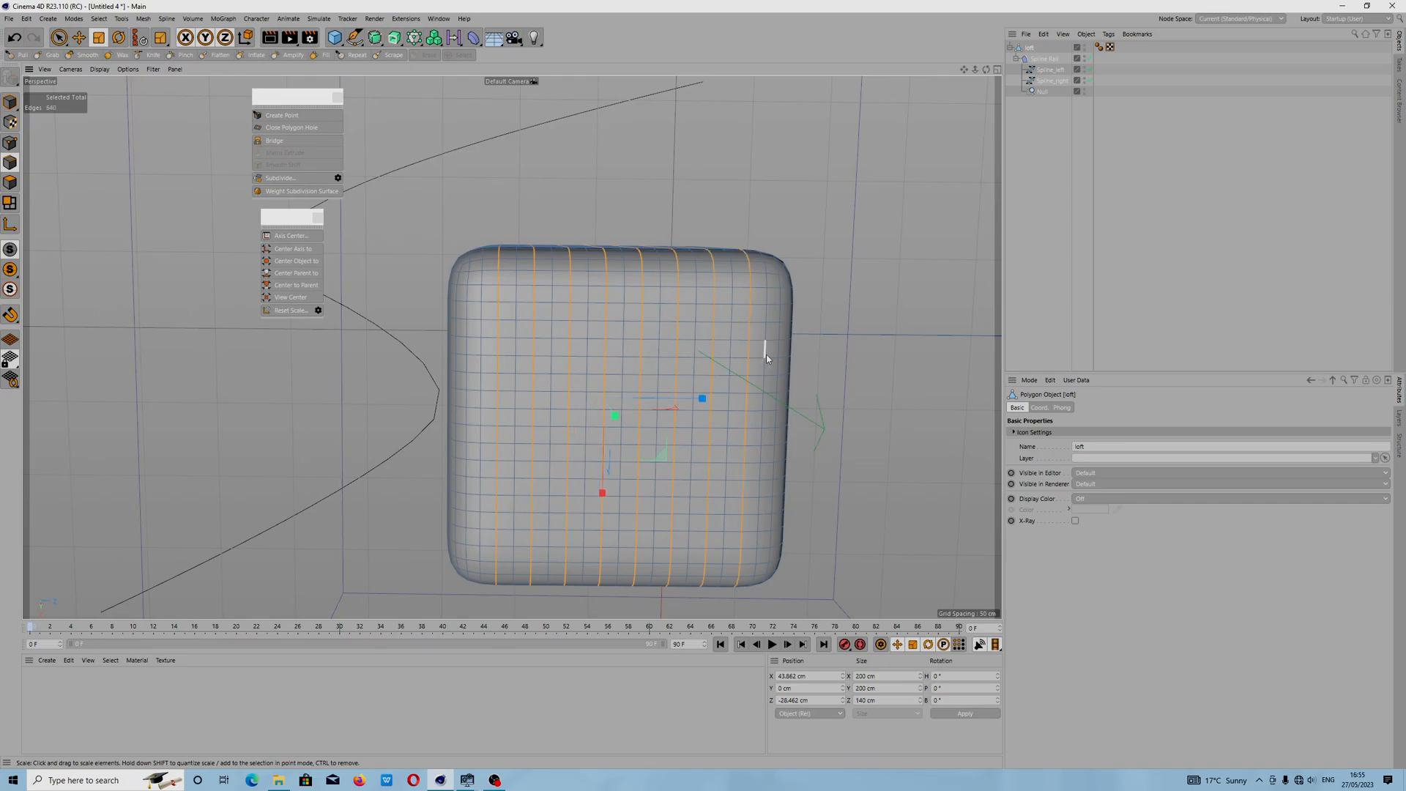
shift+double_click(465, 315)
right_click(499, 314)
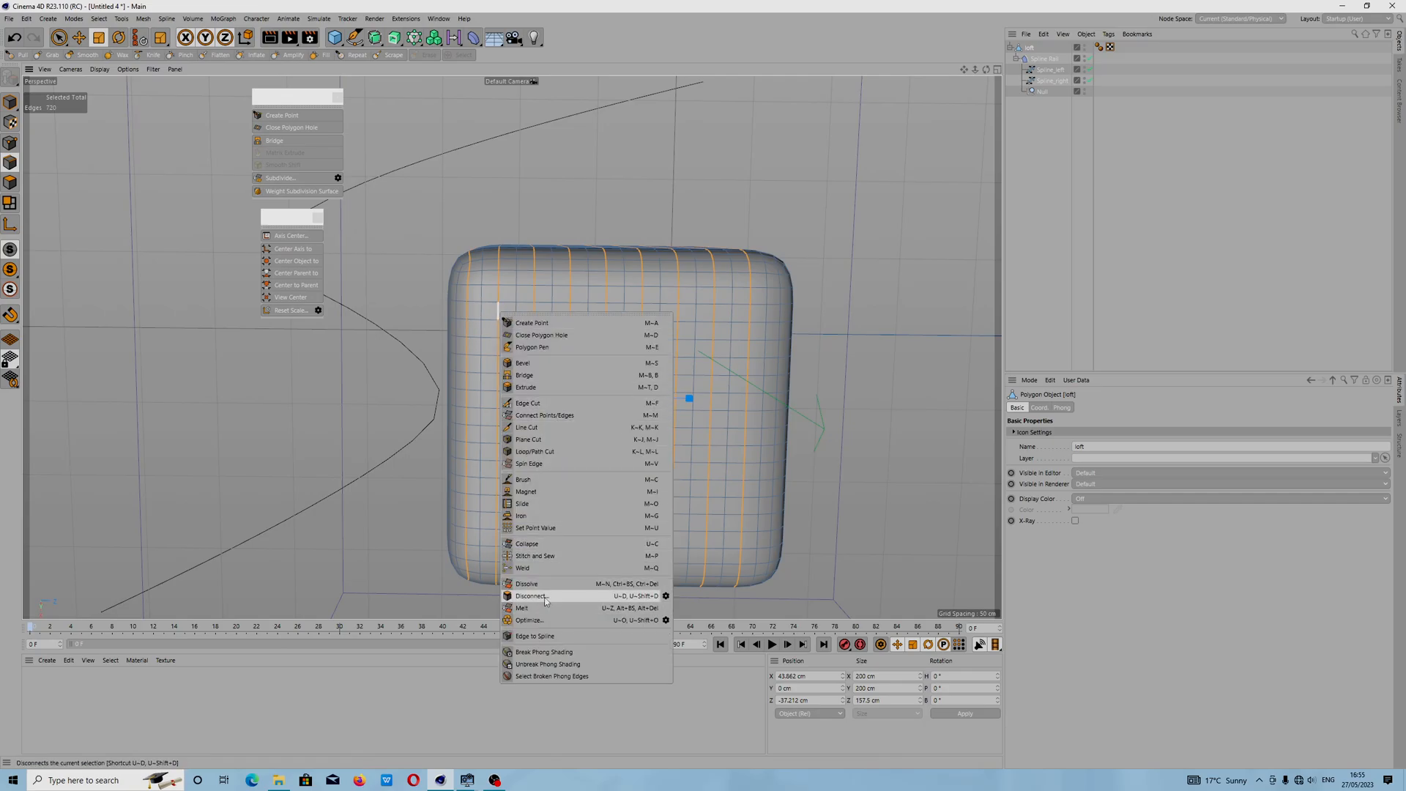
click(546, 596)
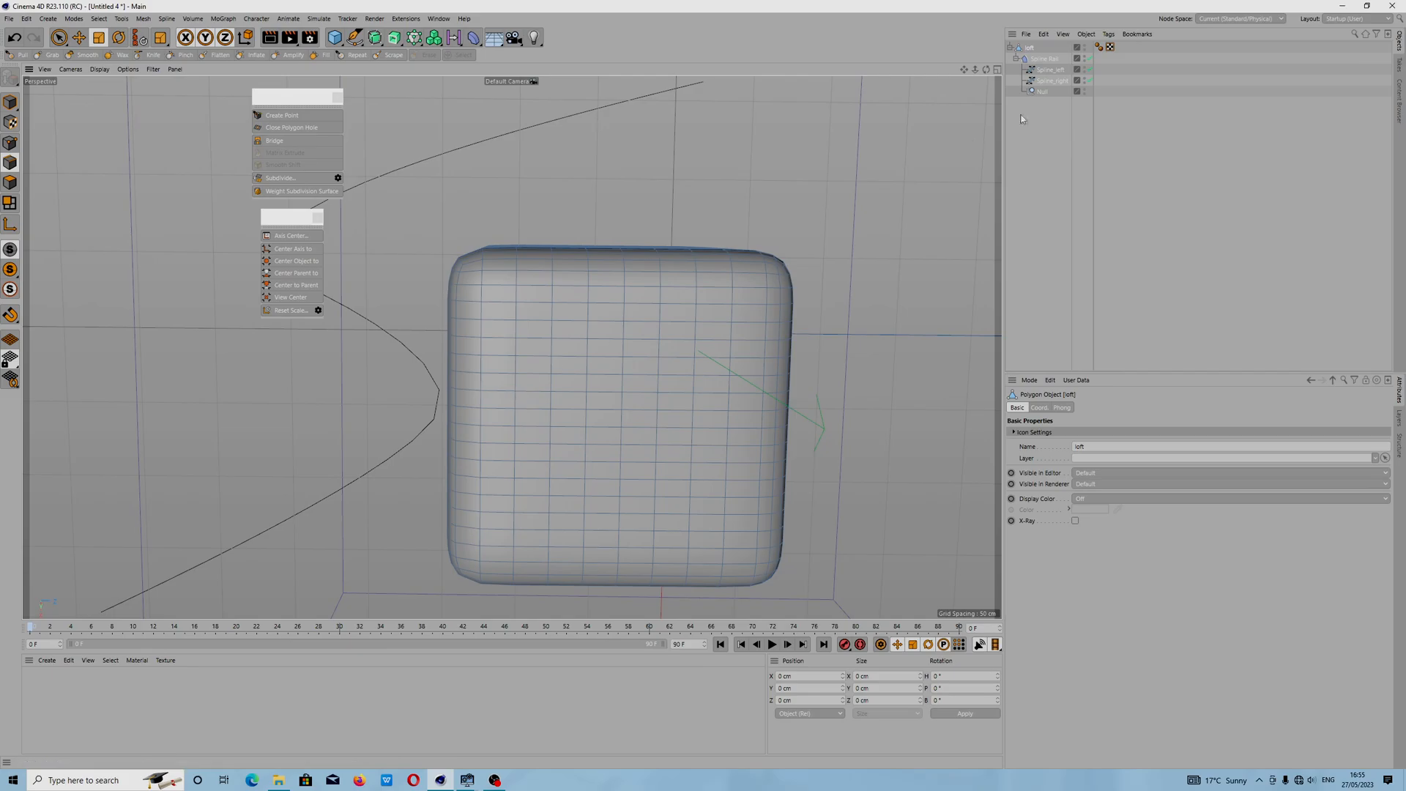
click(1043, 59)
alt+drag(660, 356, 644, 258)
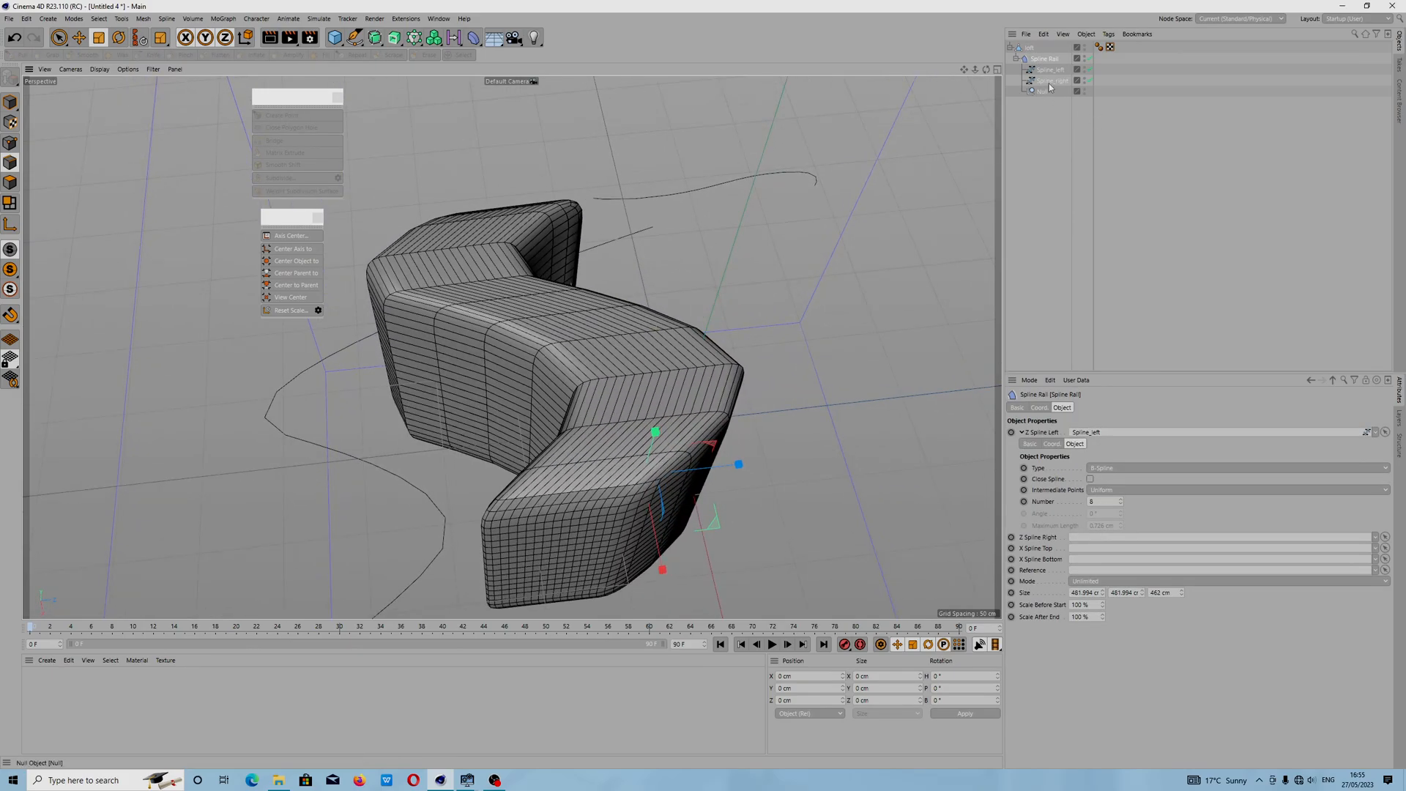
Step: Select every second edge loop spaced along the cube's X axis, remove these loops and inspect the bent result
click(1029, 47)
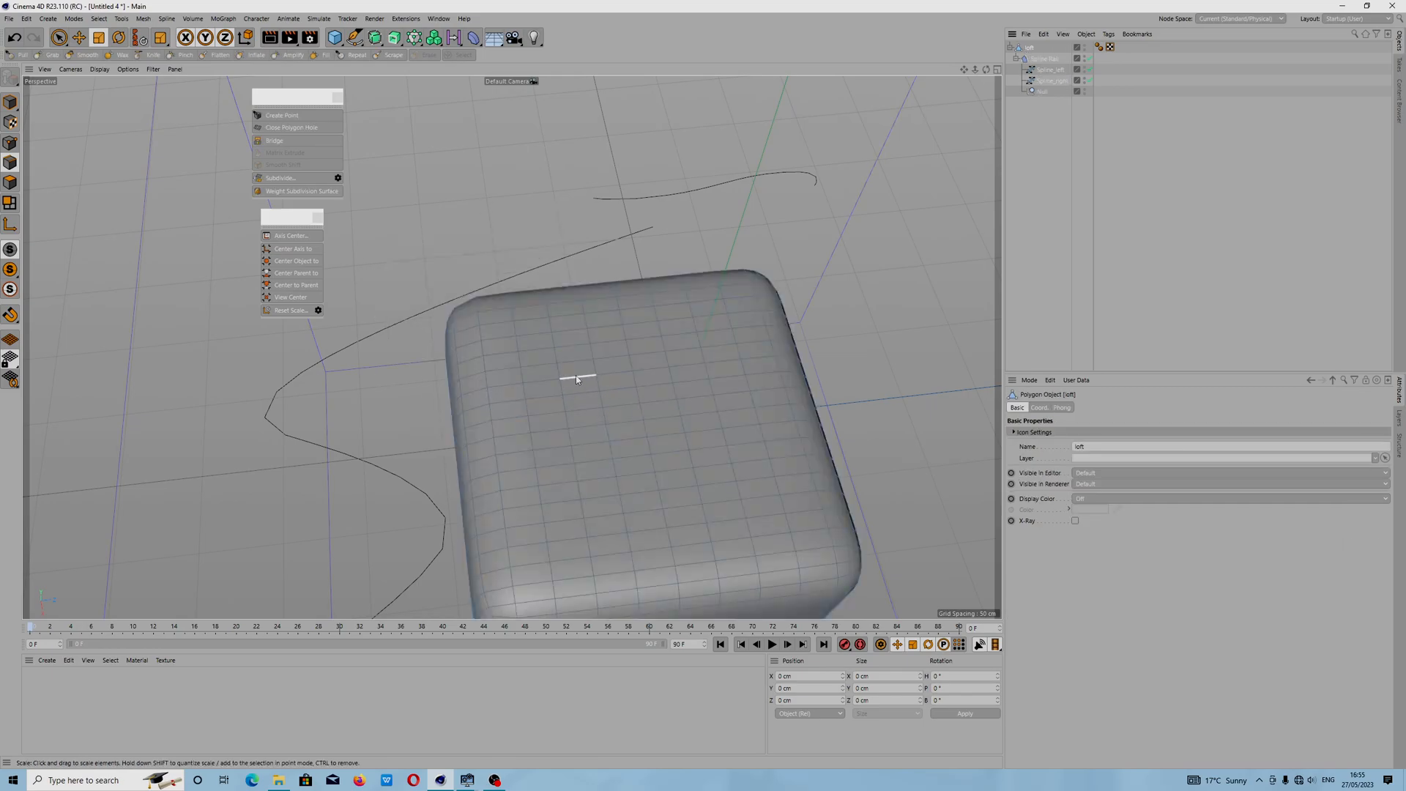
double_click(578, 376)
shift+double_click(570, 345)
shift+double_click(558, 318)
shift+double_click(580, 407)
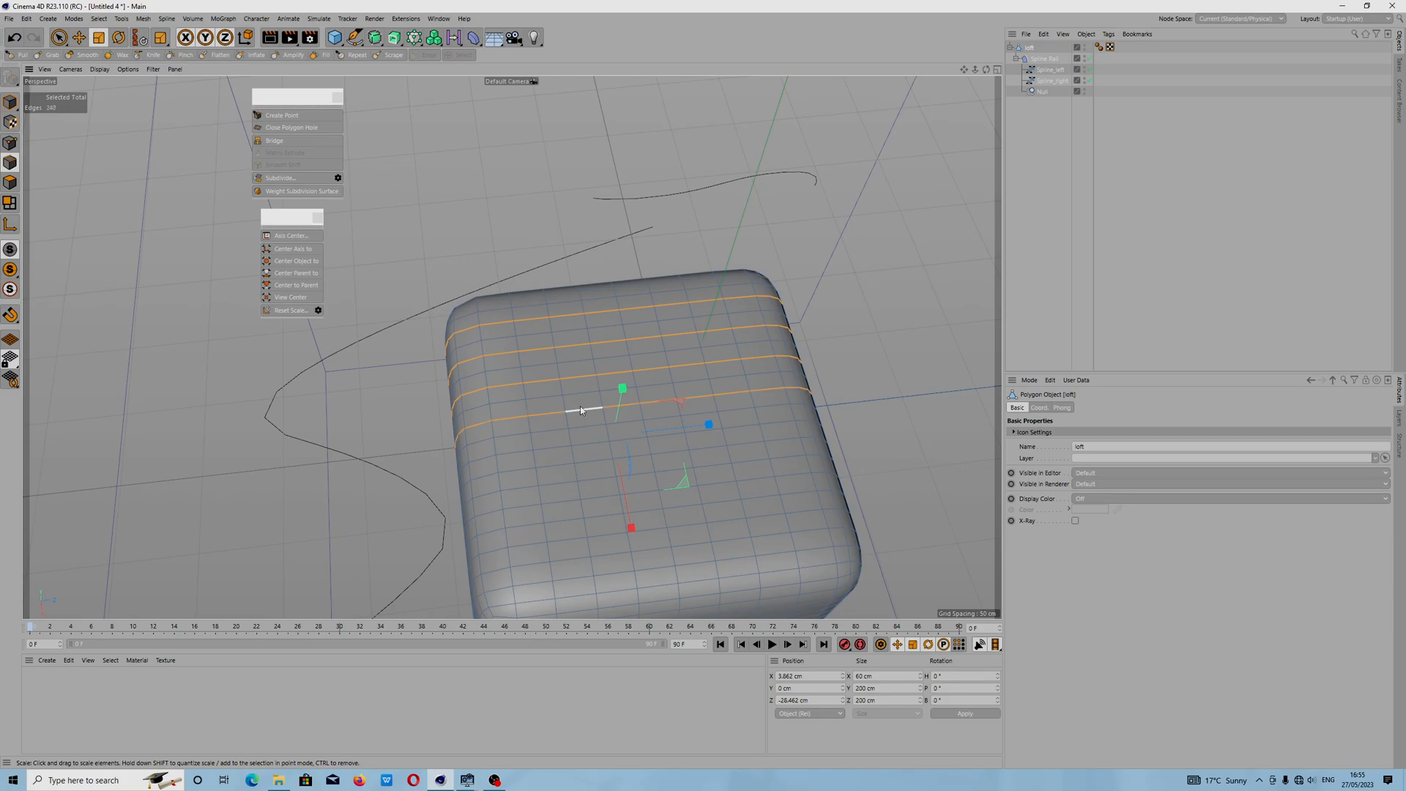
shift+double_click(593, 443)
shift+double_click(600, 485)
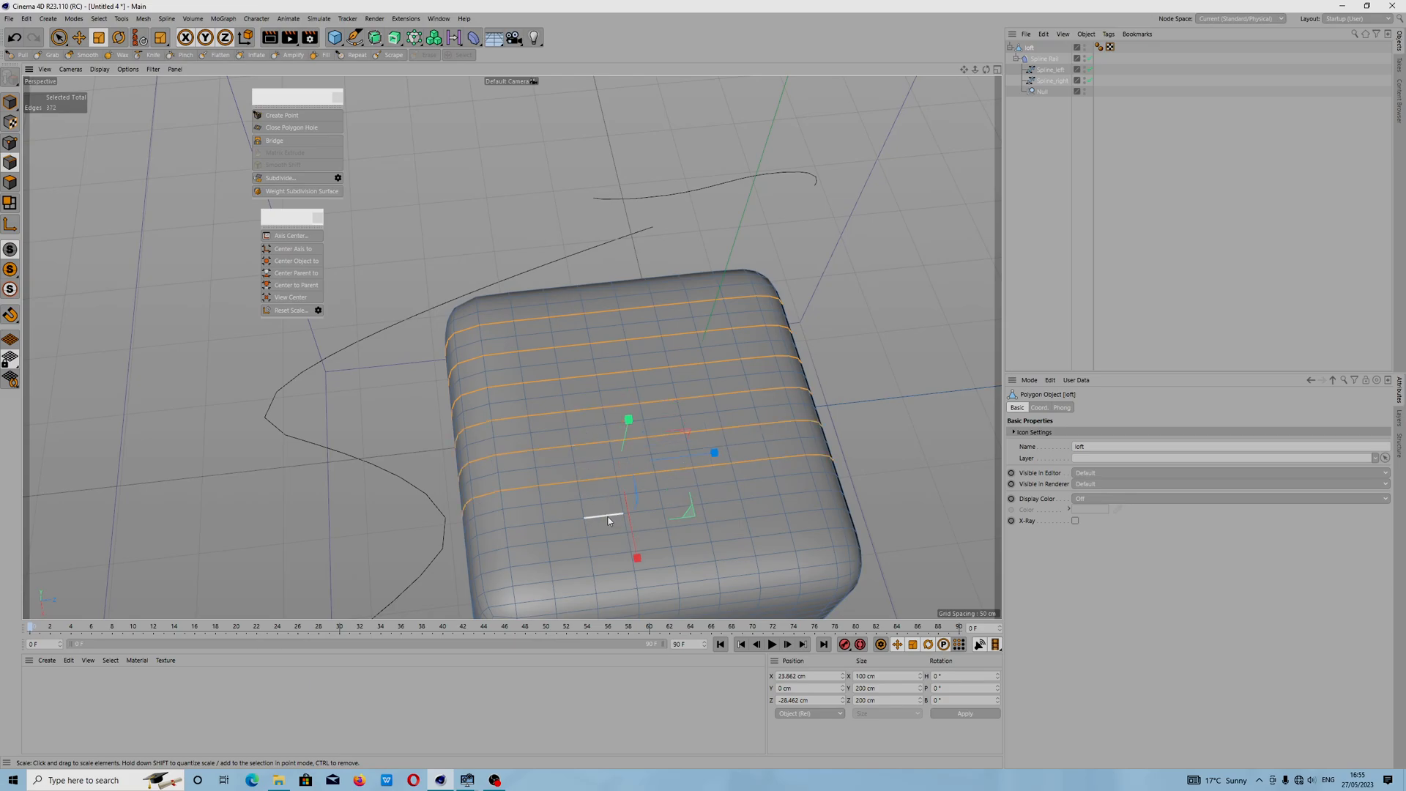
shift+double_click(603, 501)
shift+double_click(608, 537)
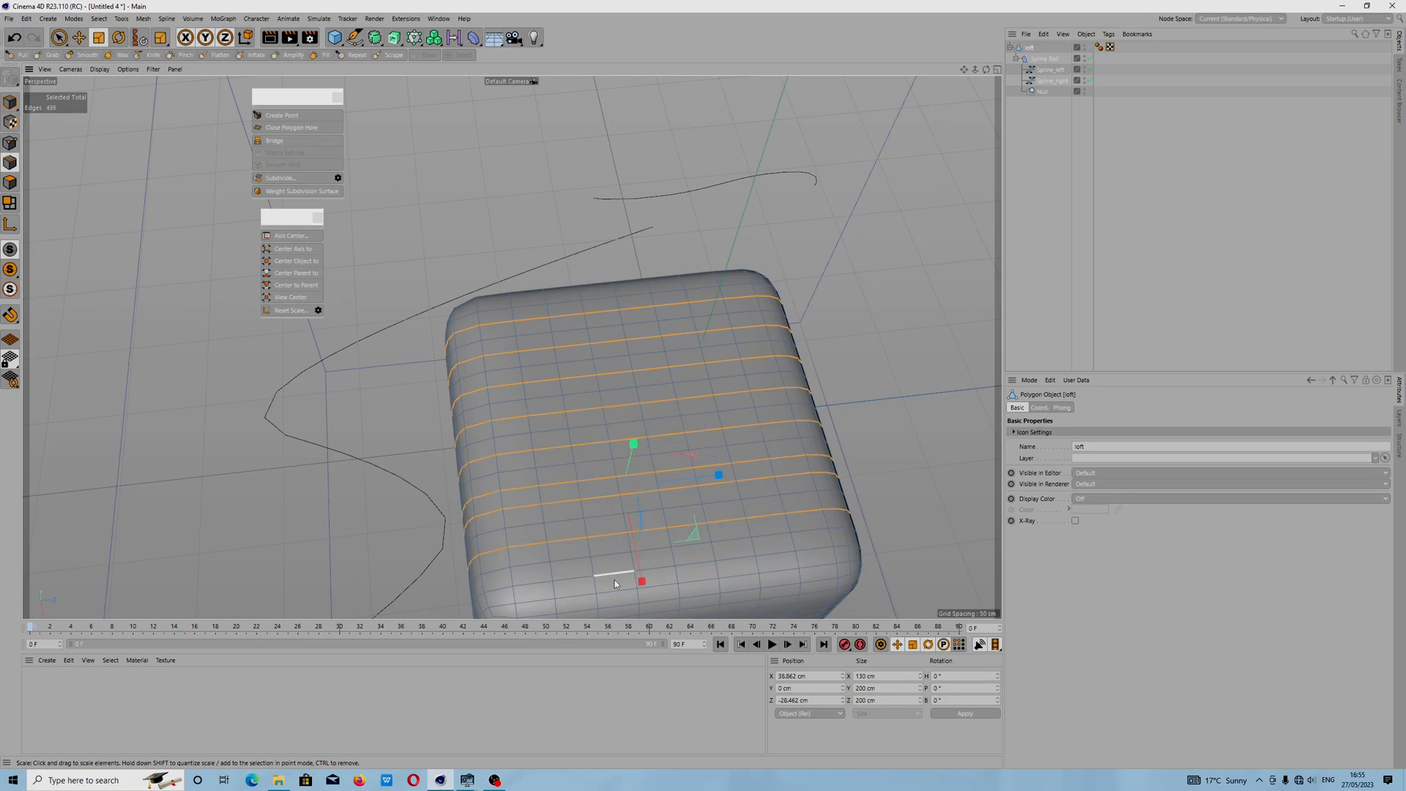
shift+double_click(615, 581)
alt+drag(577, 374, 503, 292)
shift+double_click(512, 273)
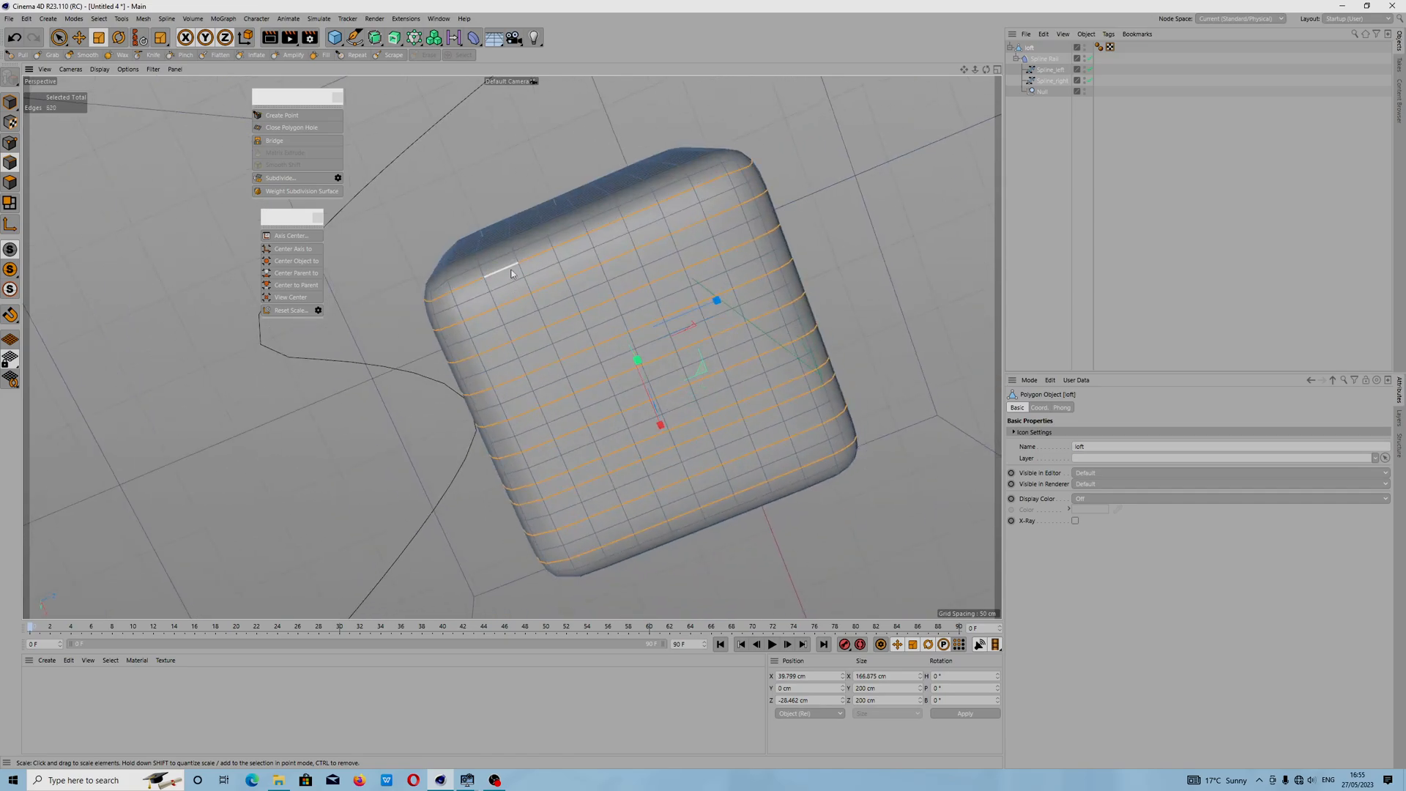
right_click(608, 350)
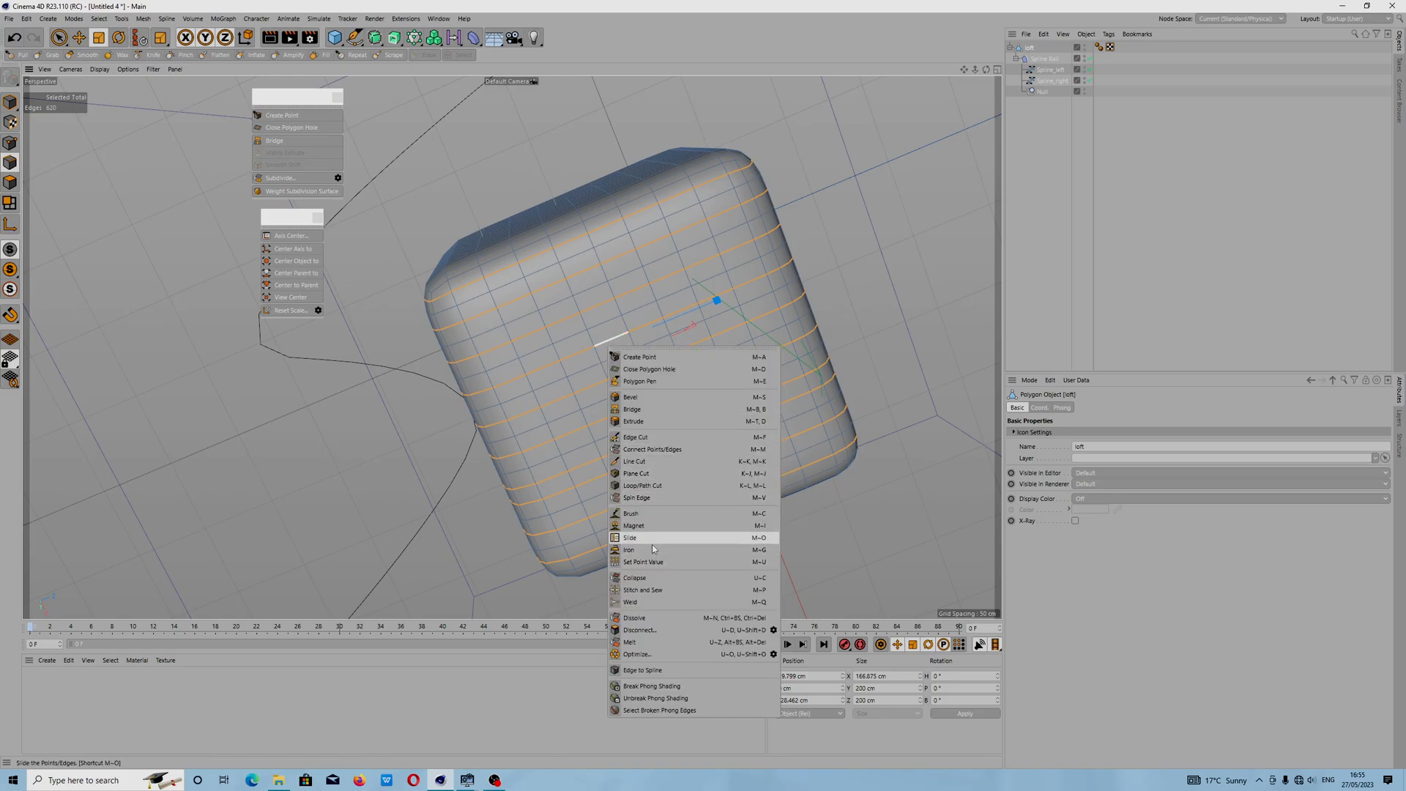
click(675, 630)
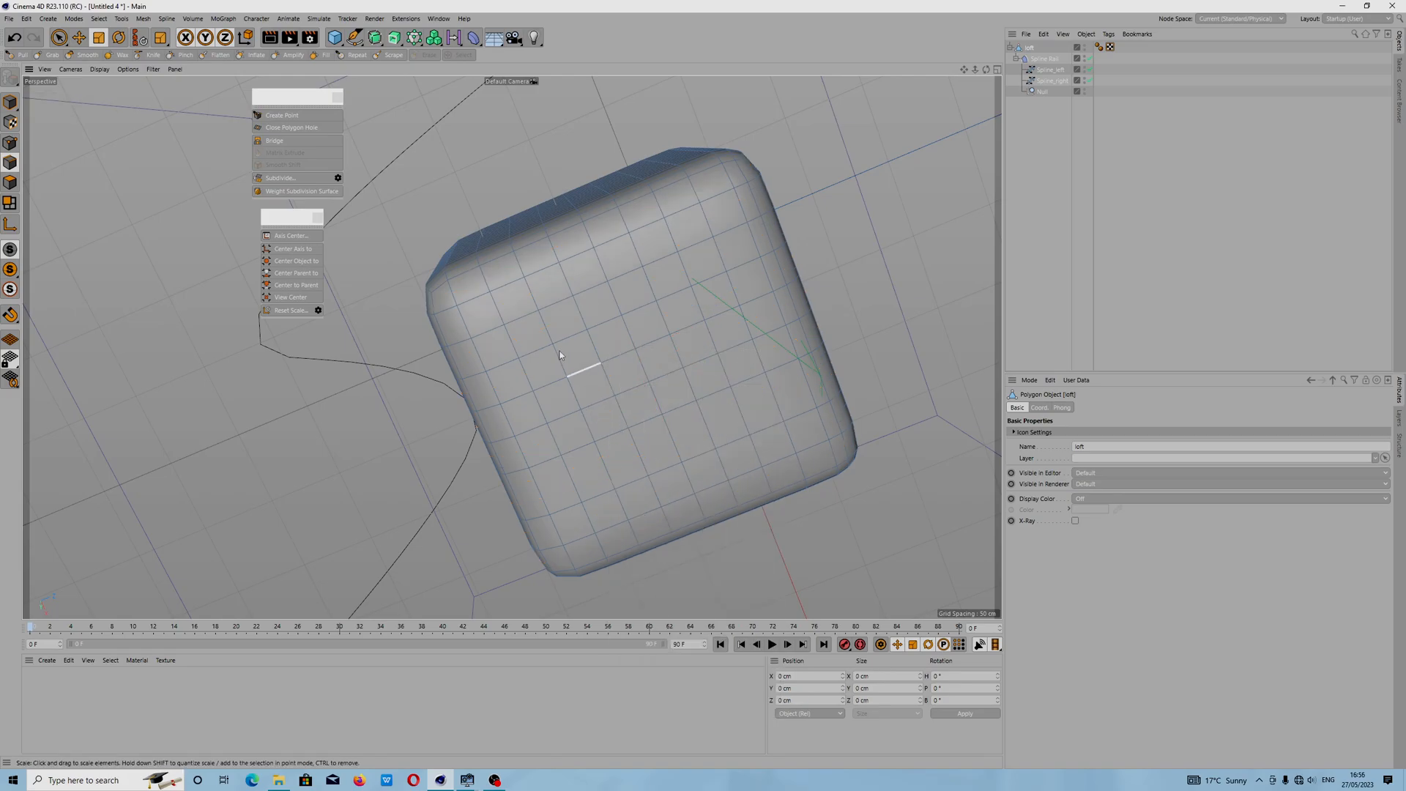
click(1044, 59)
alt+drag(757, 491, 705, 307)
alt+middle_drag(704, 303, 779, 546)
Step: Apply a Phong tag to the cube in Model mode and enable its Angle Limit
click(1030, 47)
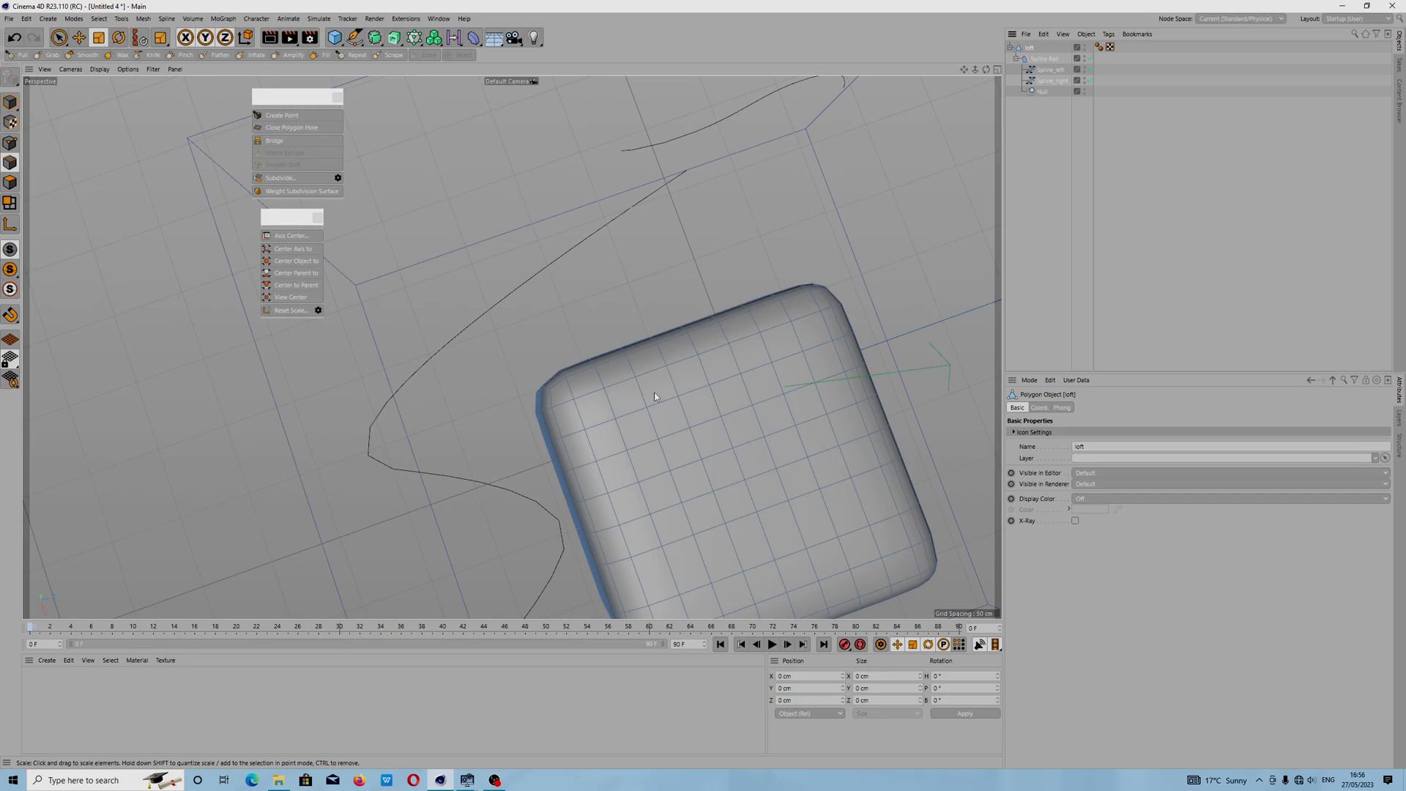
click(11, 102)
right_click(1032, 48)
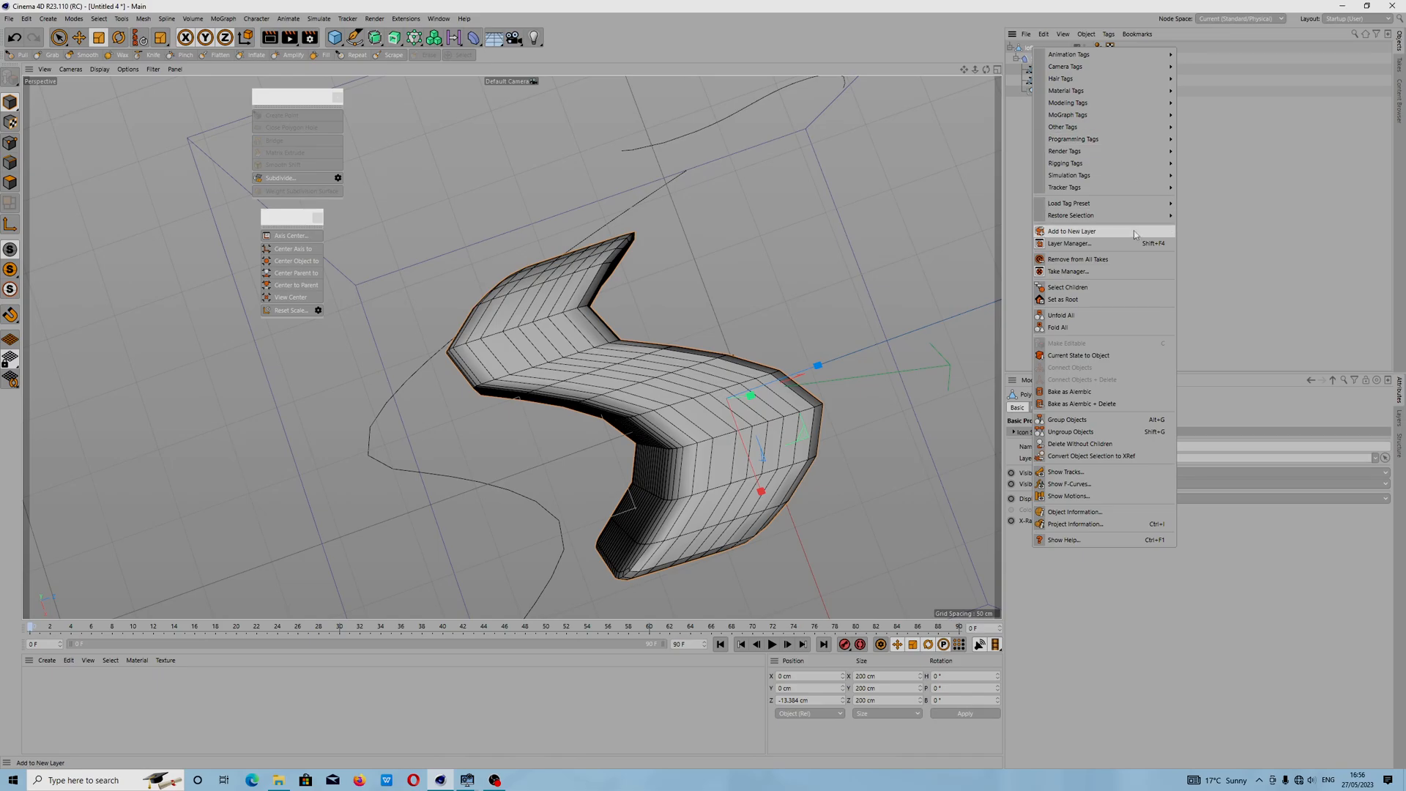
mouse_move(1102, 102)
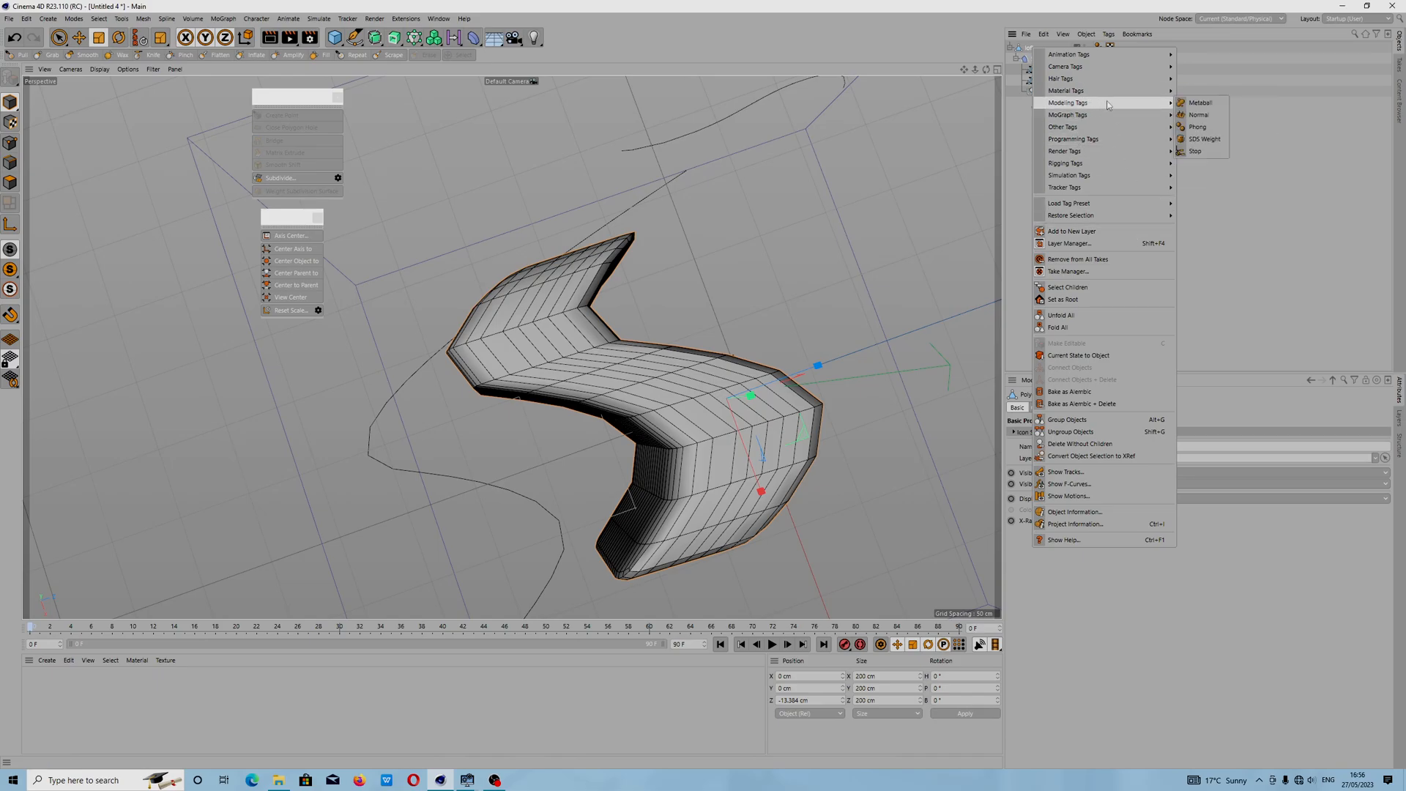
click(1195, 129)
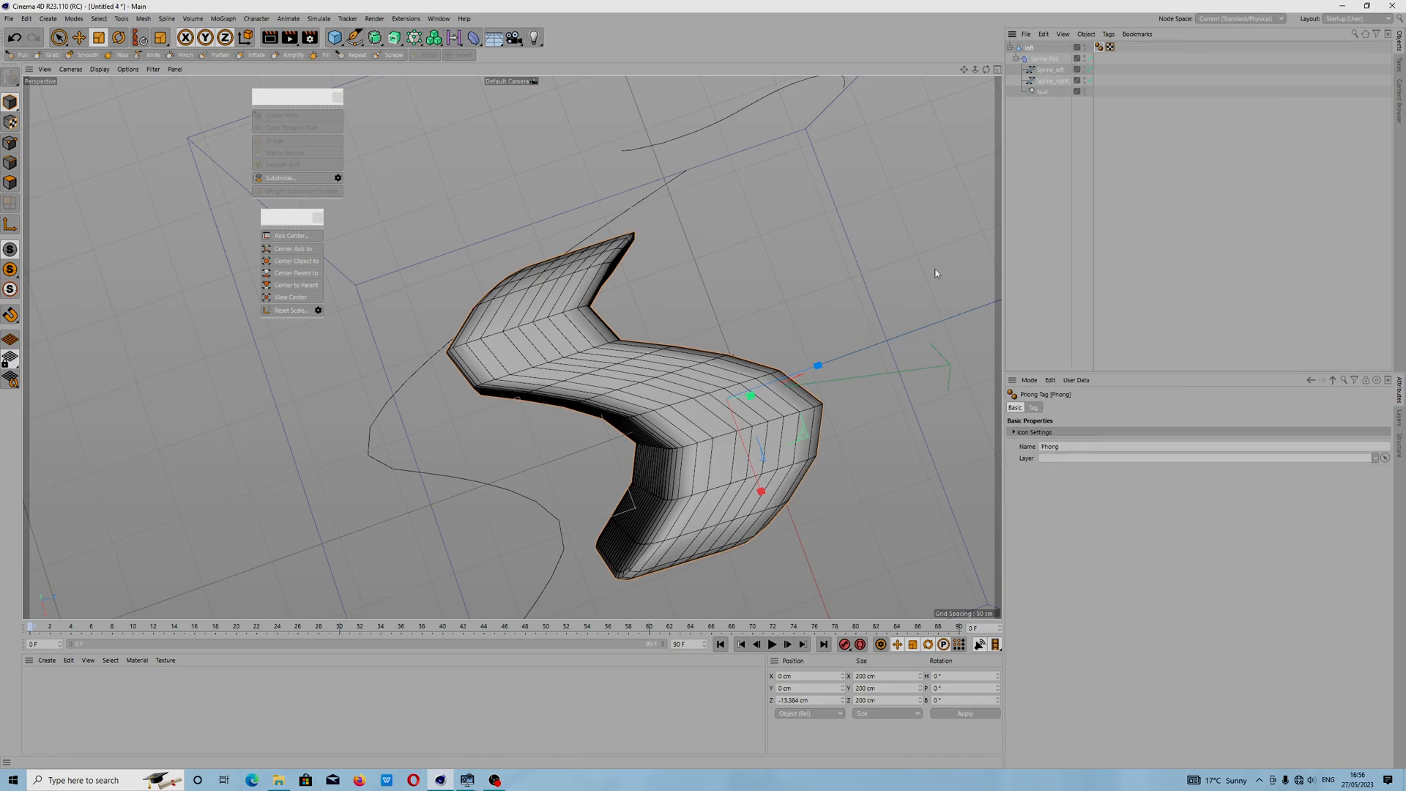
click(1033, 408)
click(1069, 433)
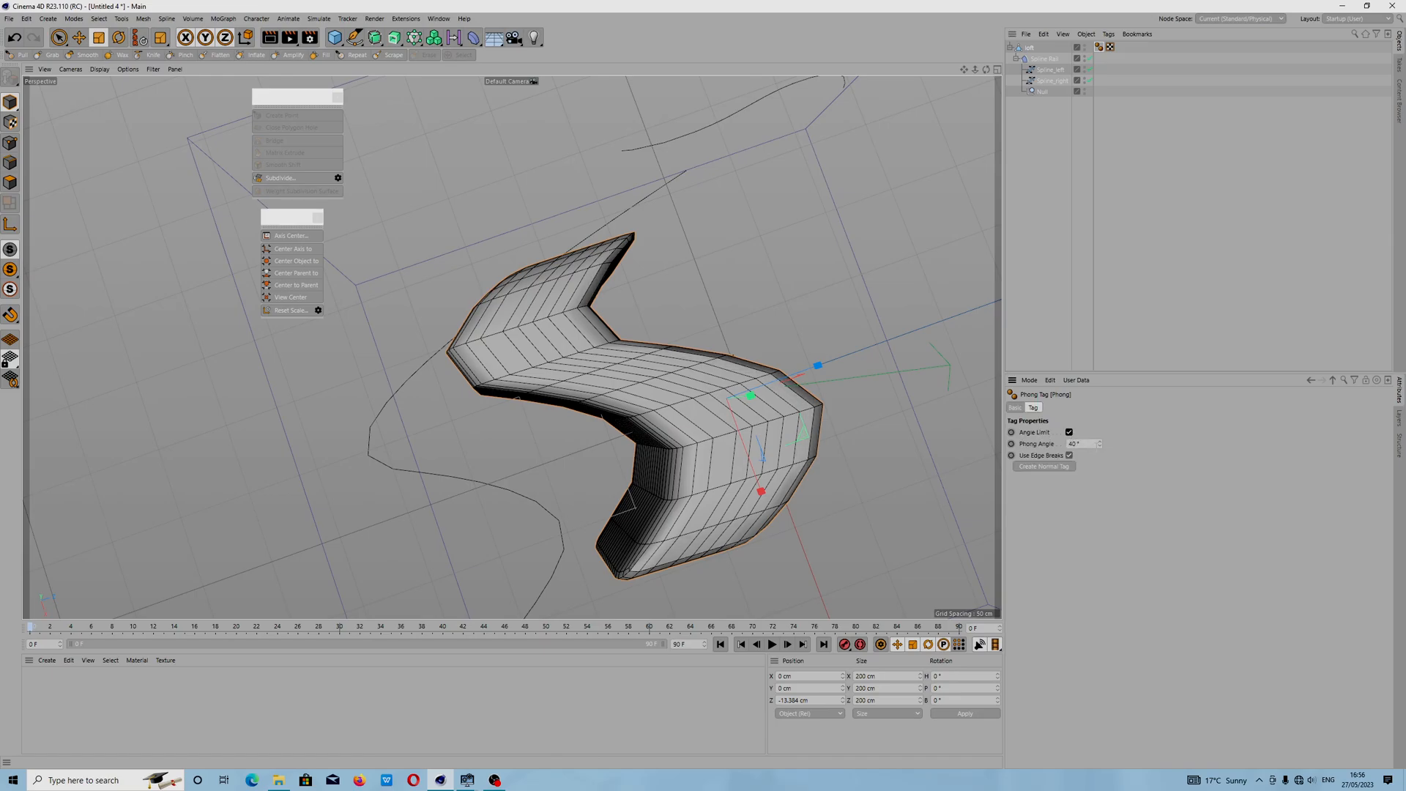
Step: Set the cube's Phong Angle to 180° and create a Normal tag from the Phong tag
alt+drag(659, 411, 630, 388)
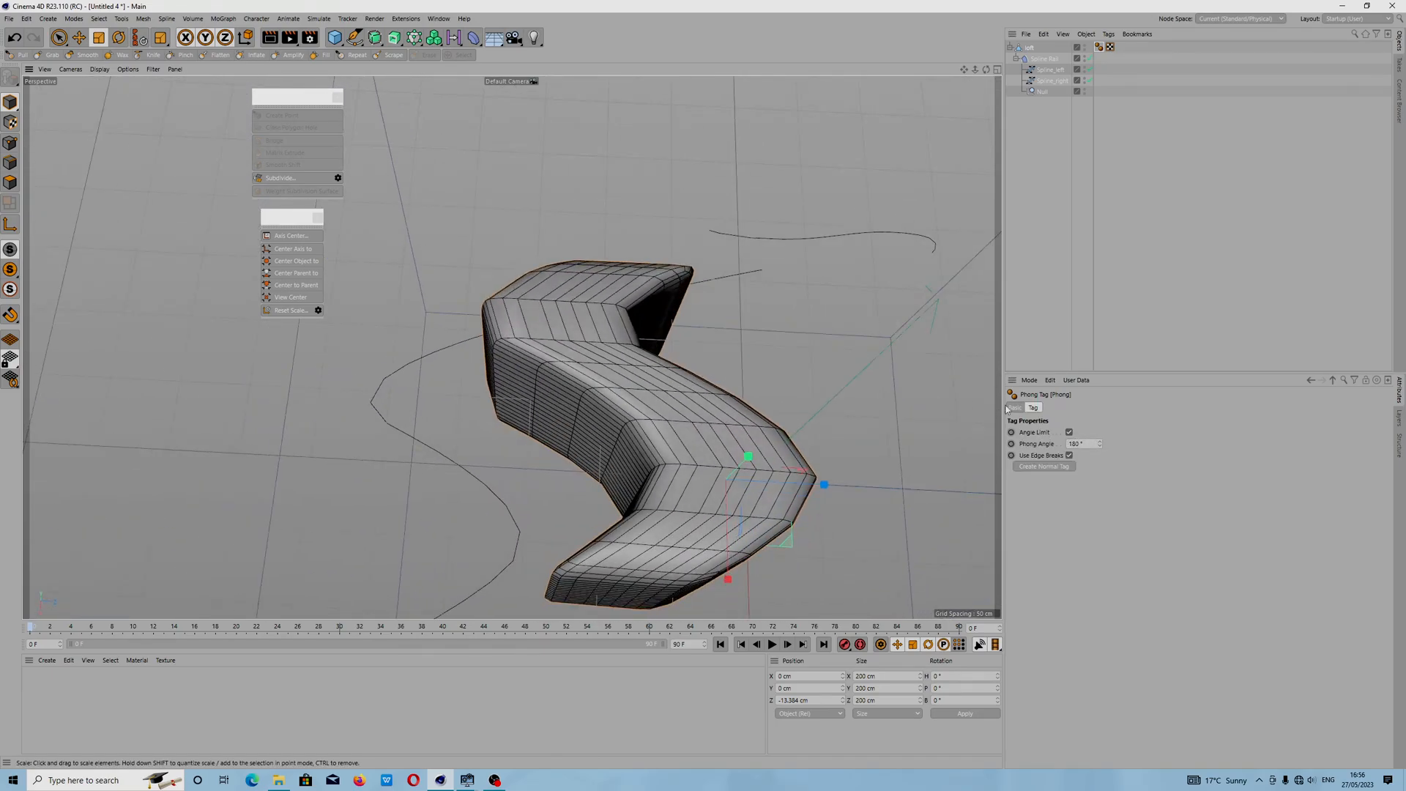
click(1069, 433)
click(1042, 469)
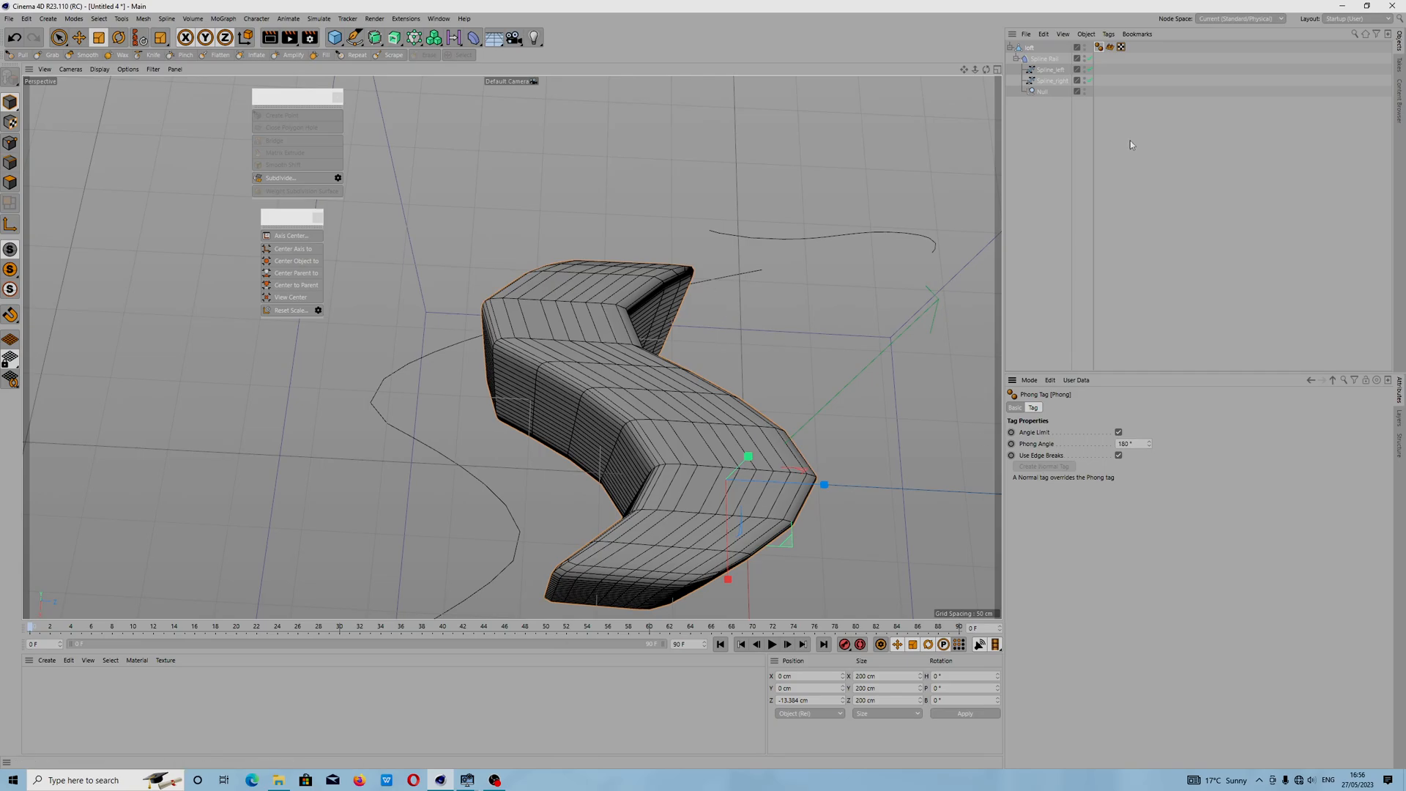
Step: Try the Use Fields option on the cube's Normal tag
click(1111, 47)
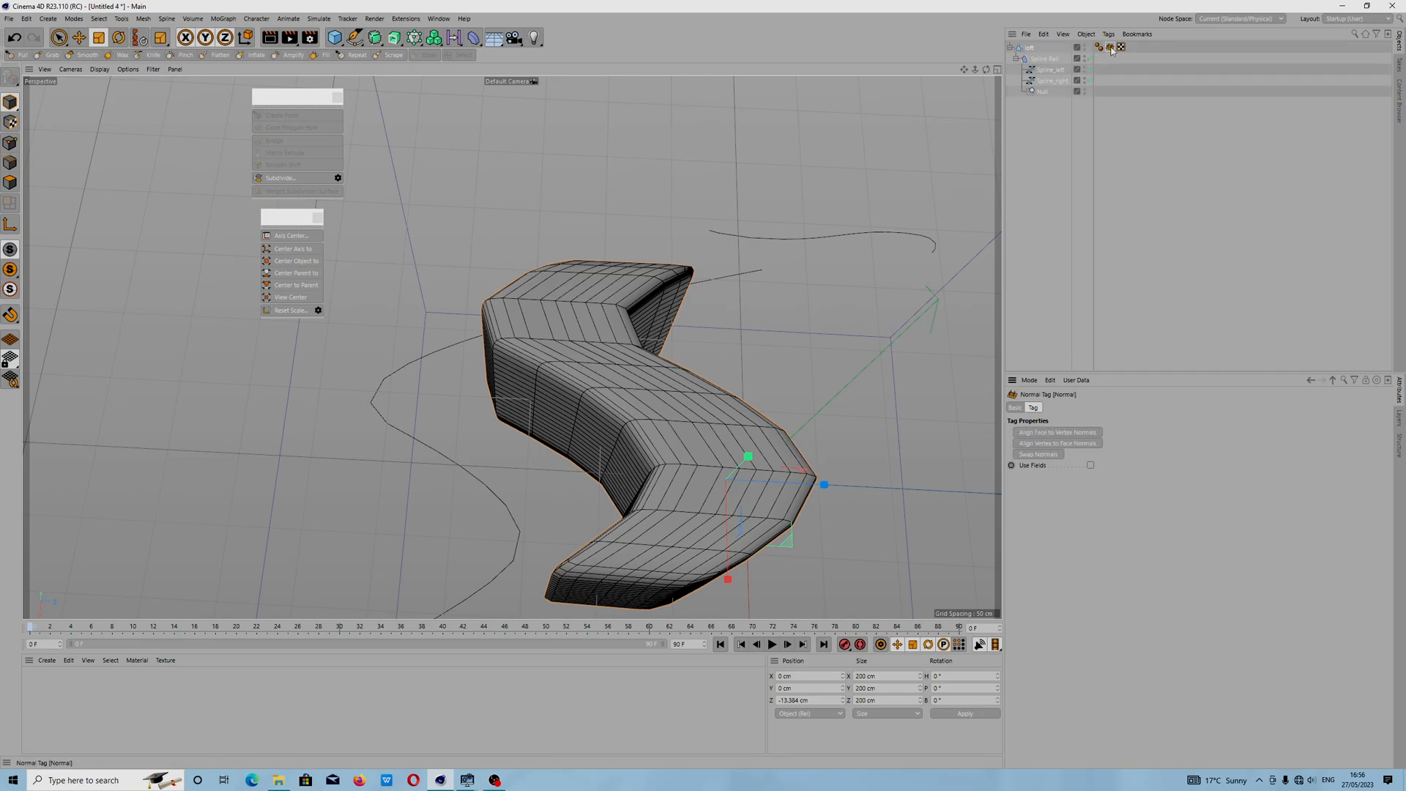
click(1092, 466)
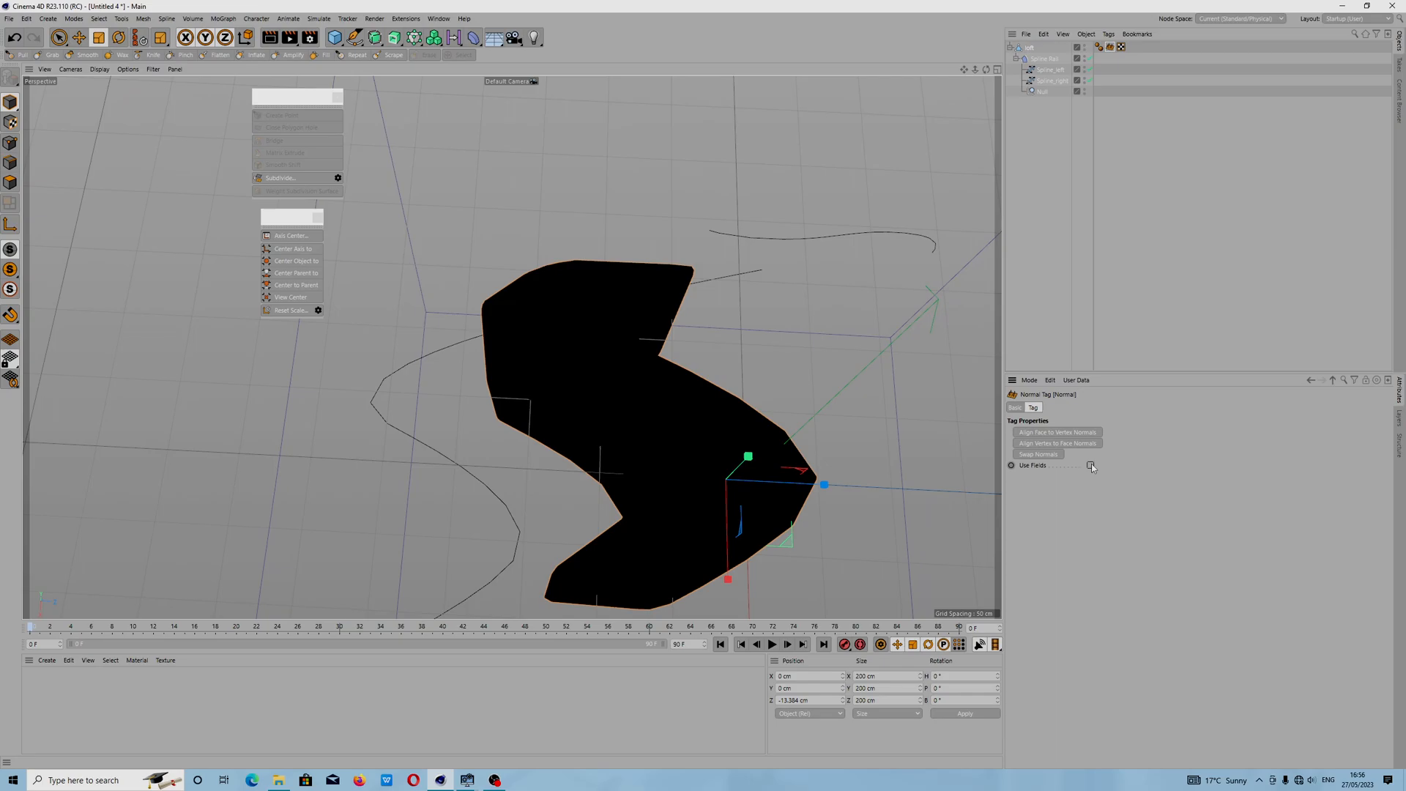
click(1120, 62)
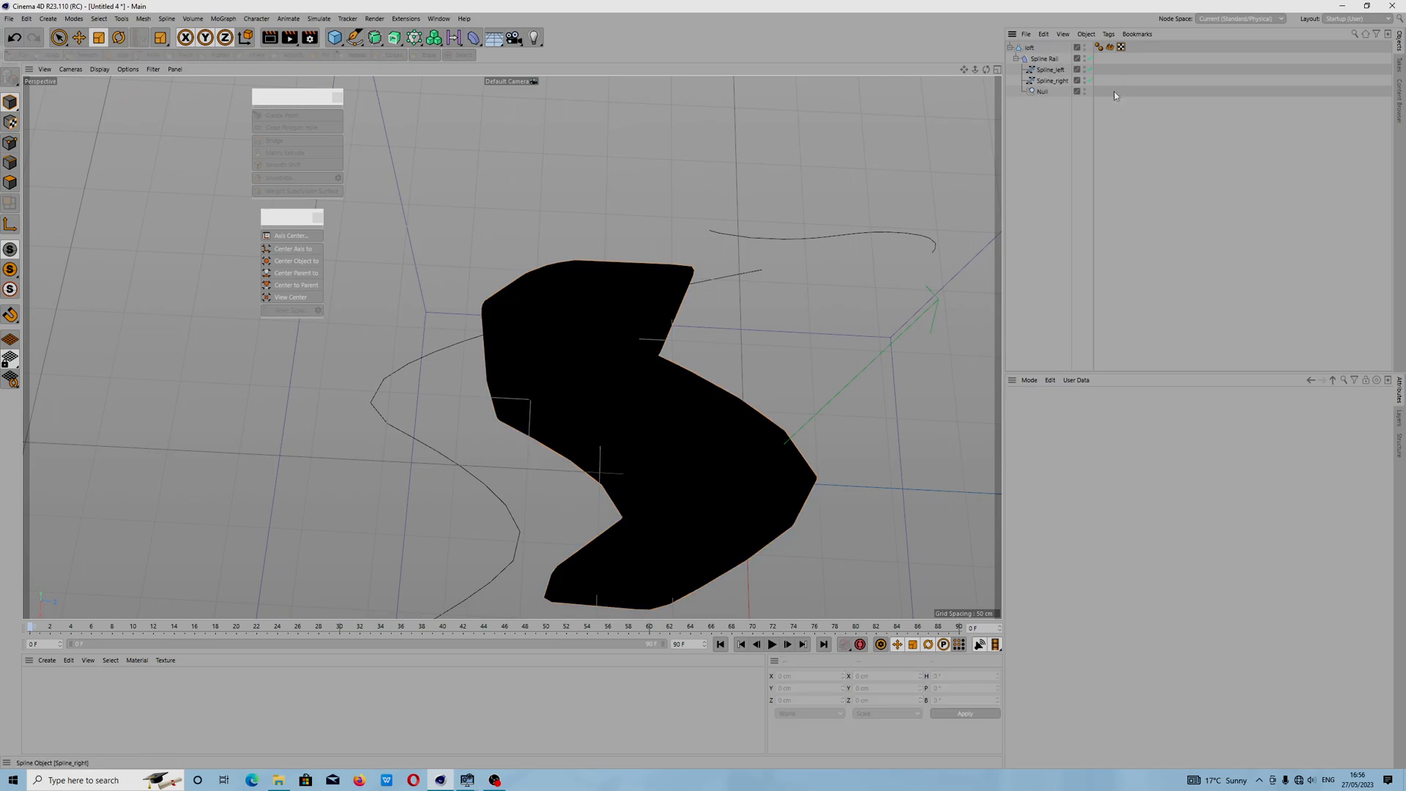
click(1108, 48)
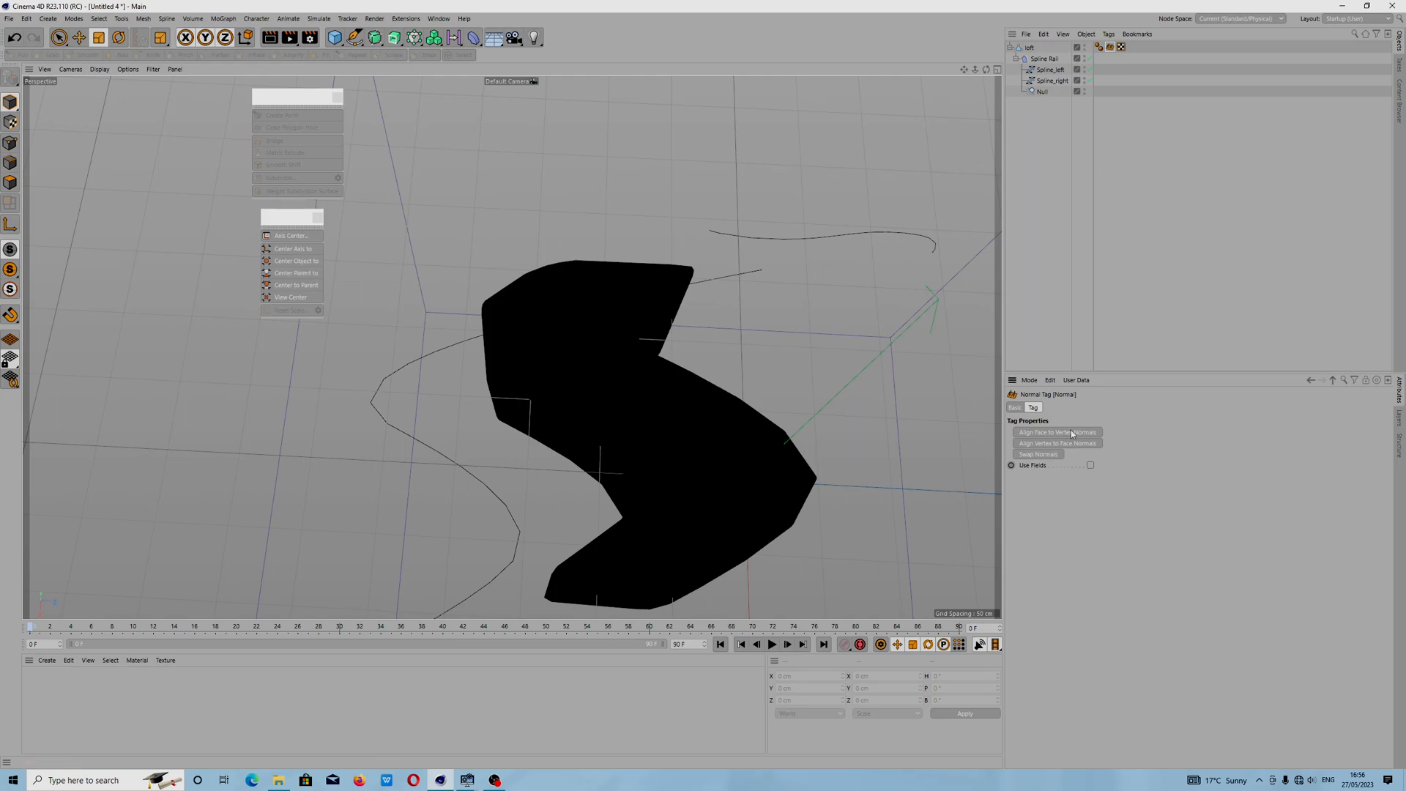
click(1091, 465)
Step: Delete the cube's Normal tag and create a fresh one from its Phong tag
click(1044, 33)
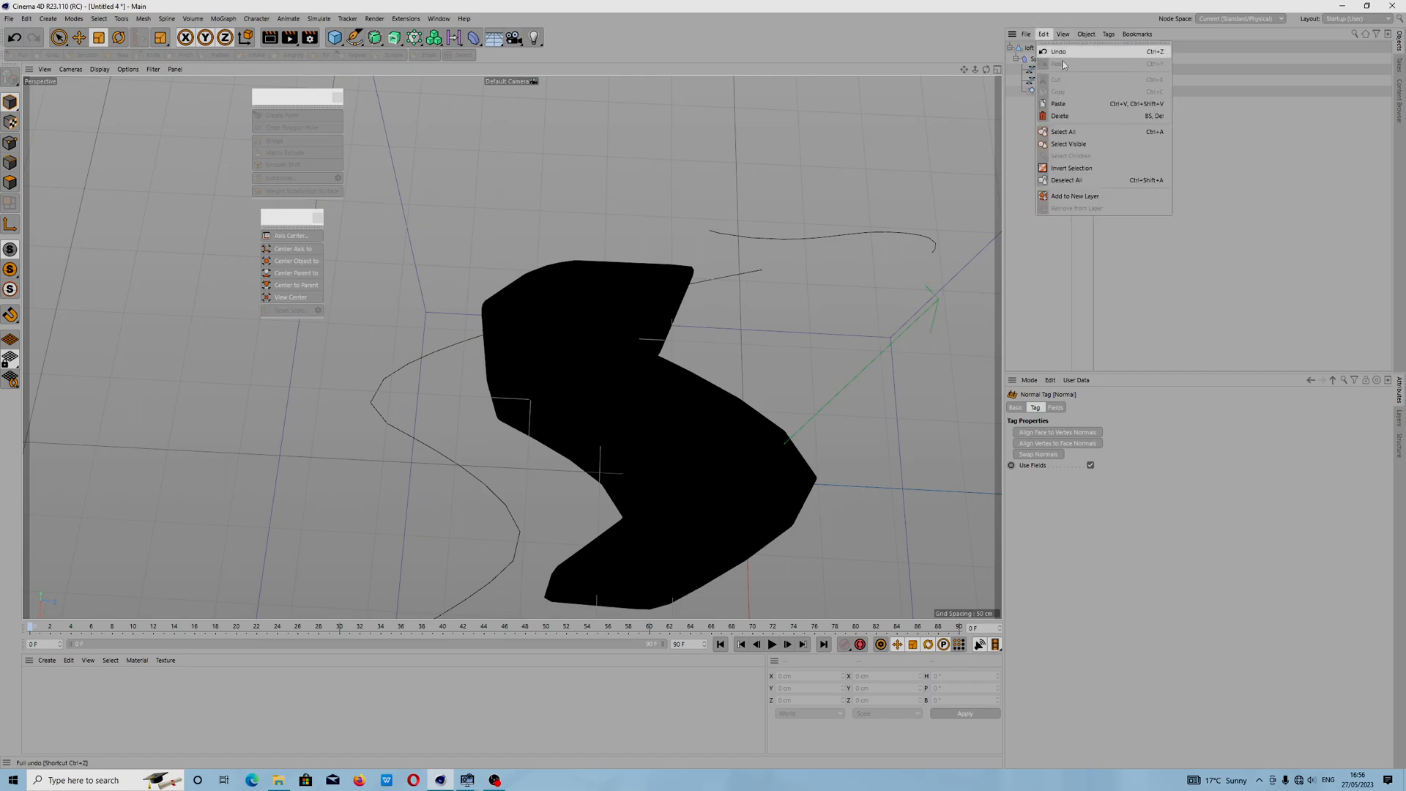
click(1089, 116)
click(1099, 47)
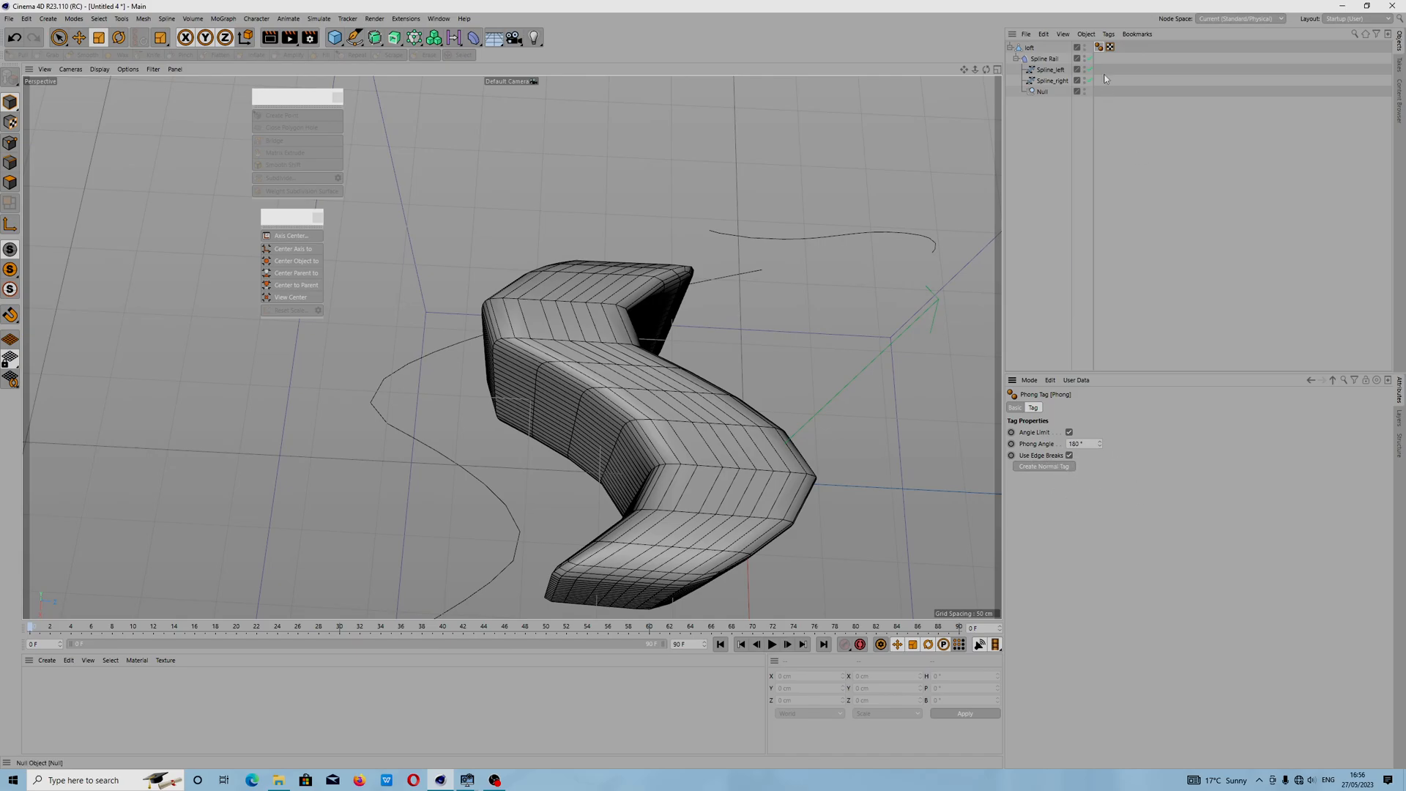
click(637, 436)
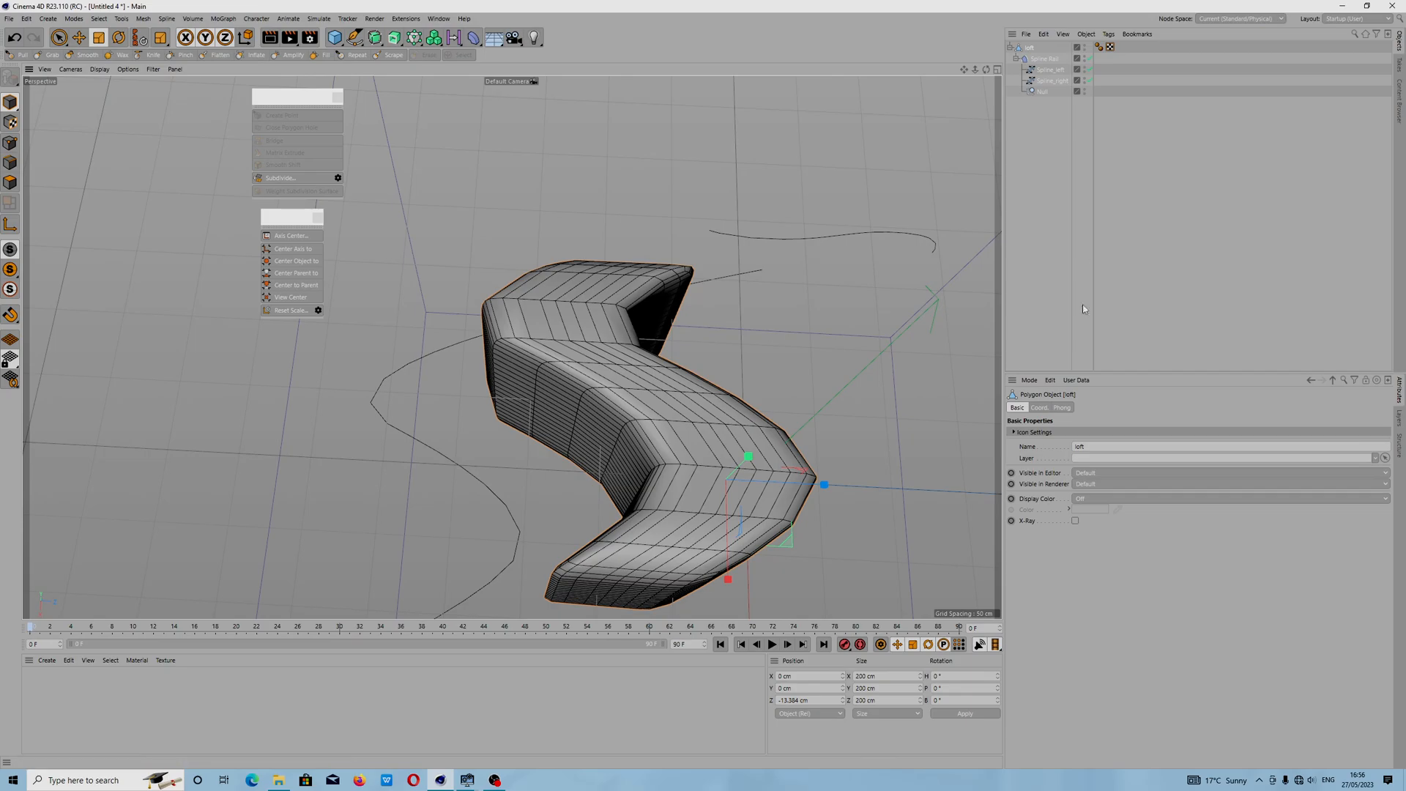
click(1100, 48)
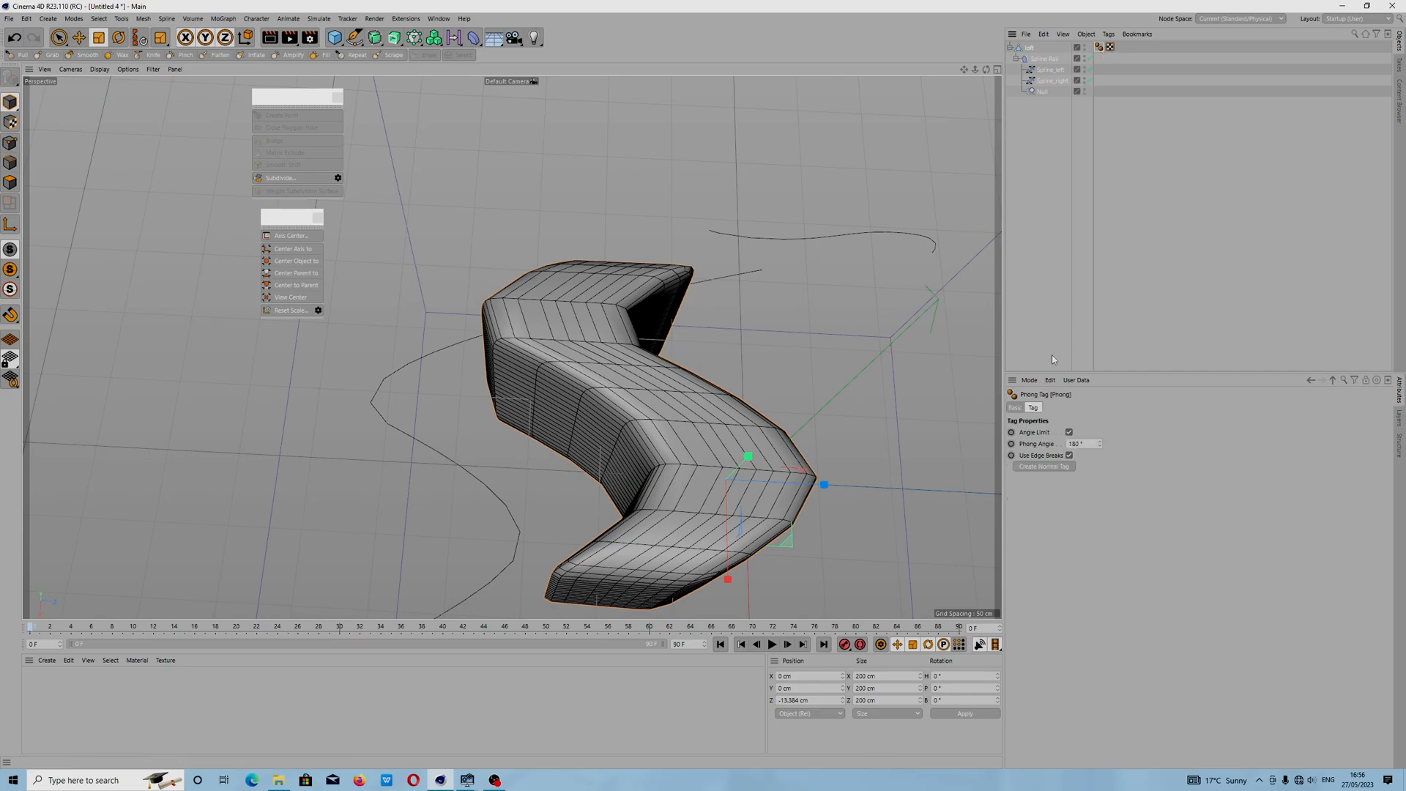
click(1037, 468)
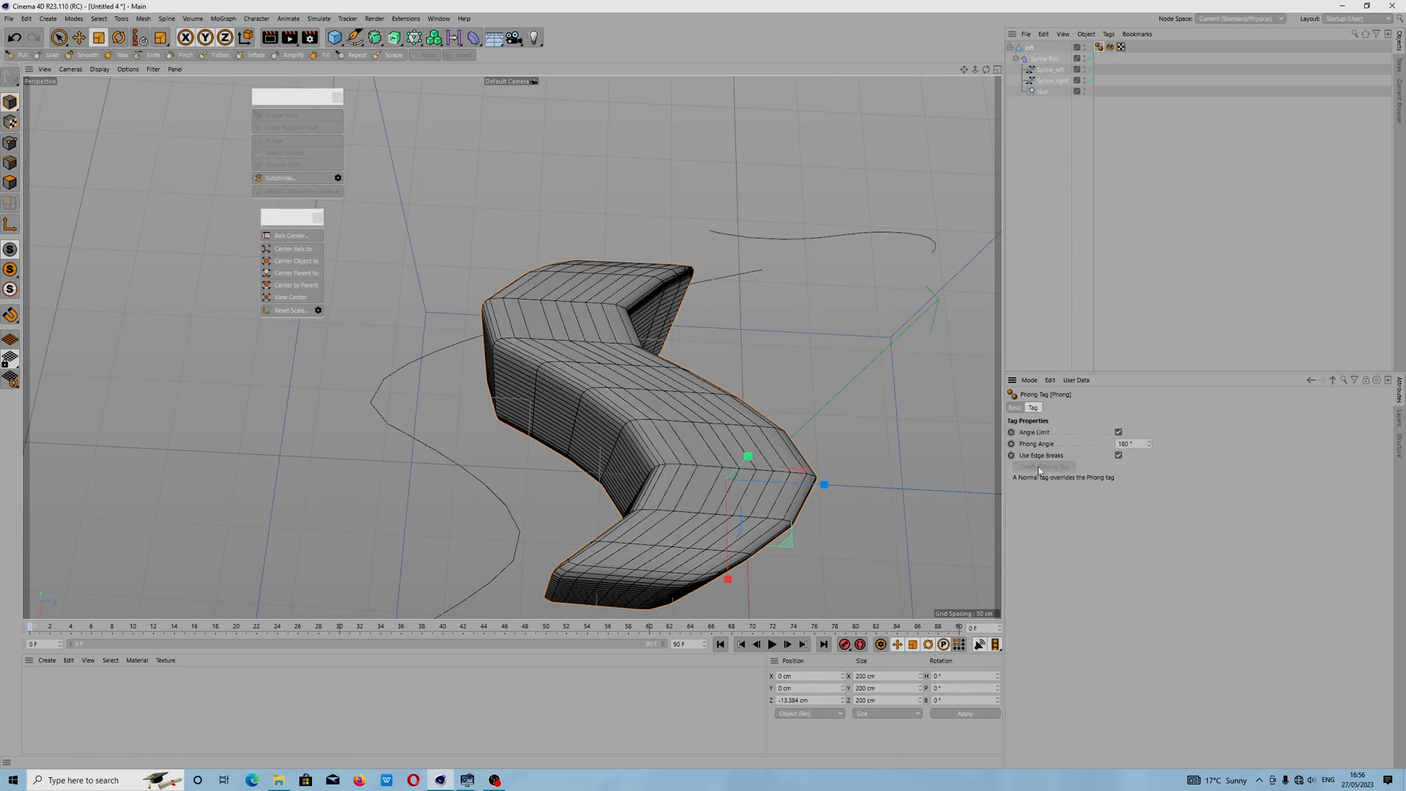
Step: Scale the Spline_left guide spline along its X axis to about 522 cm
click(1043, 60)
click(1042, 70)
alt+drag(527, 359, 555, 374)
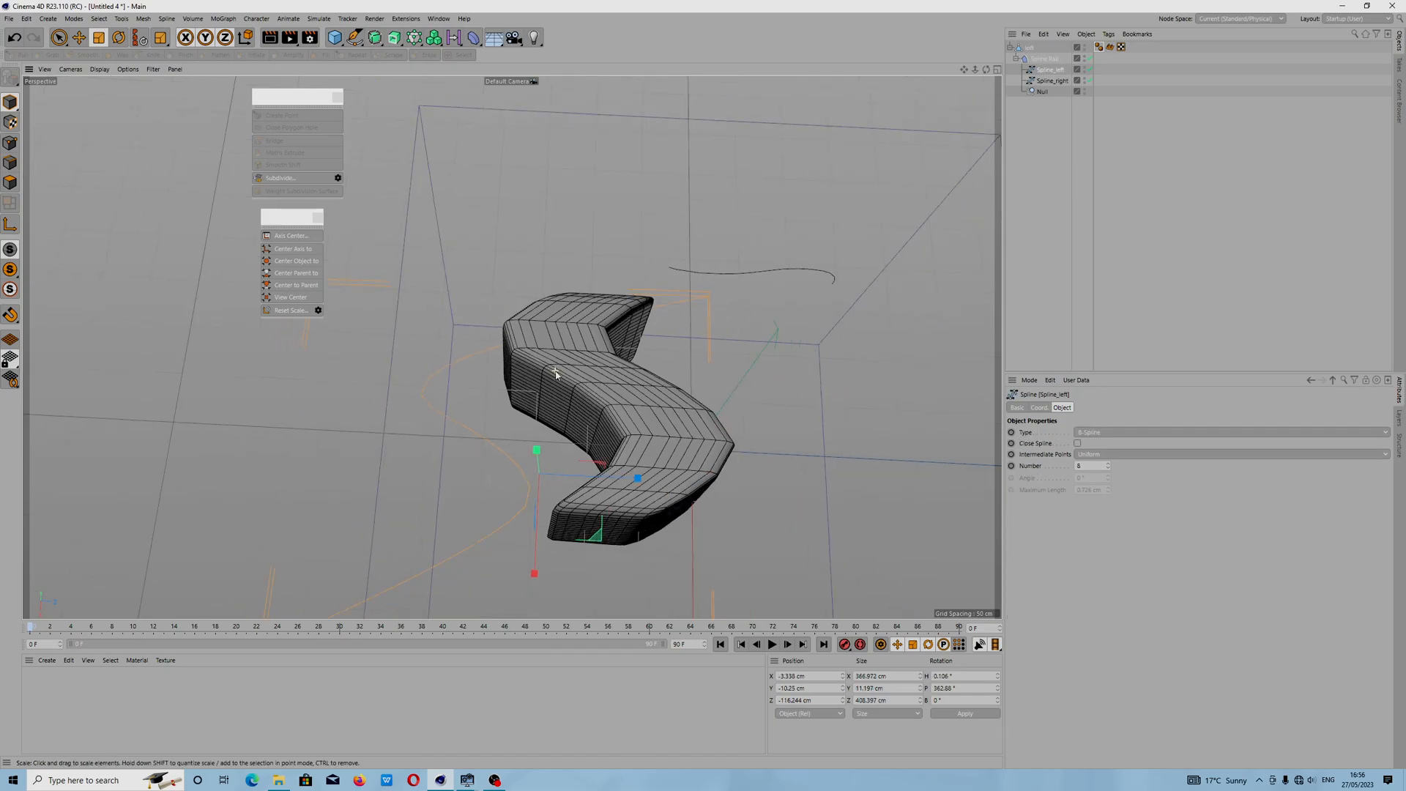
mouse_move(534, 573)
mouse_down()
mouse_move(537, 556)
mouse_move(535, 574)
mouse_up()
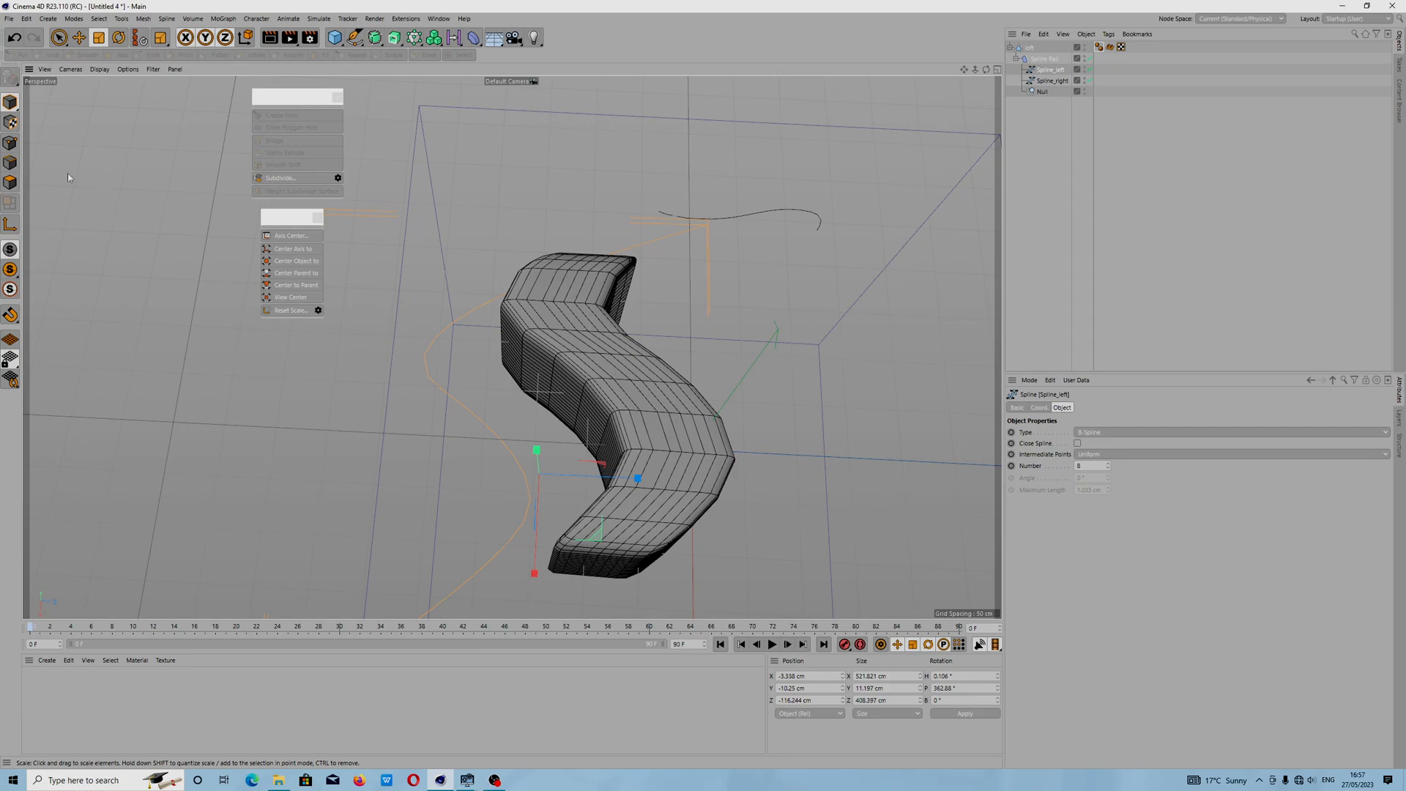
Step: Examine the bent cube and its stretched guide spline in the four-view layout and from several perspective angles
alt+drag(648, 312, 663, 458)
middle_click(665, 465)
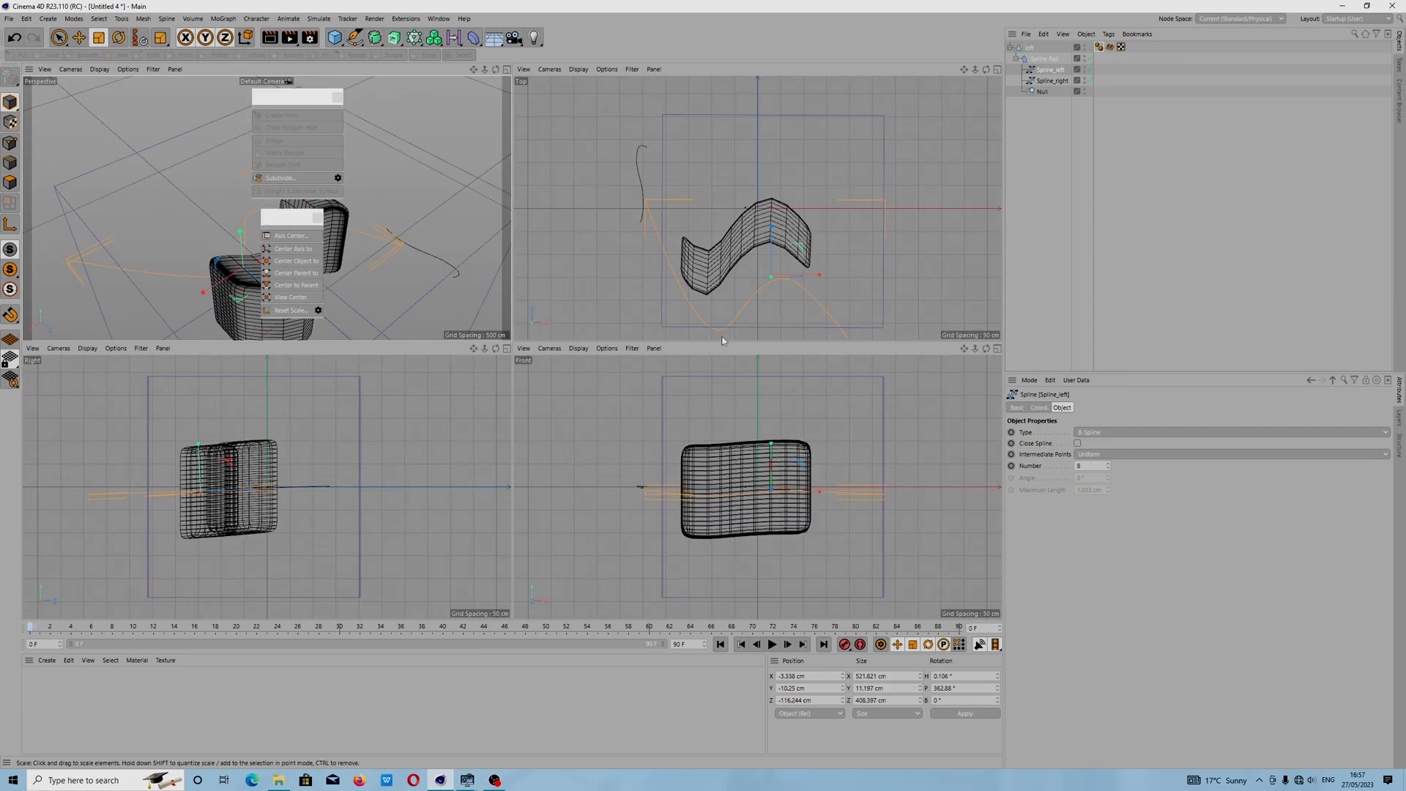
key(space)
click(506, 69)
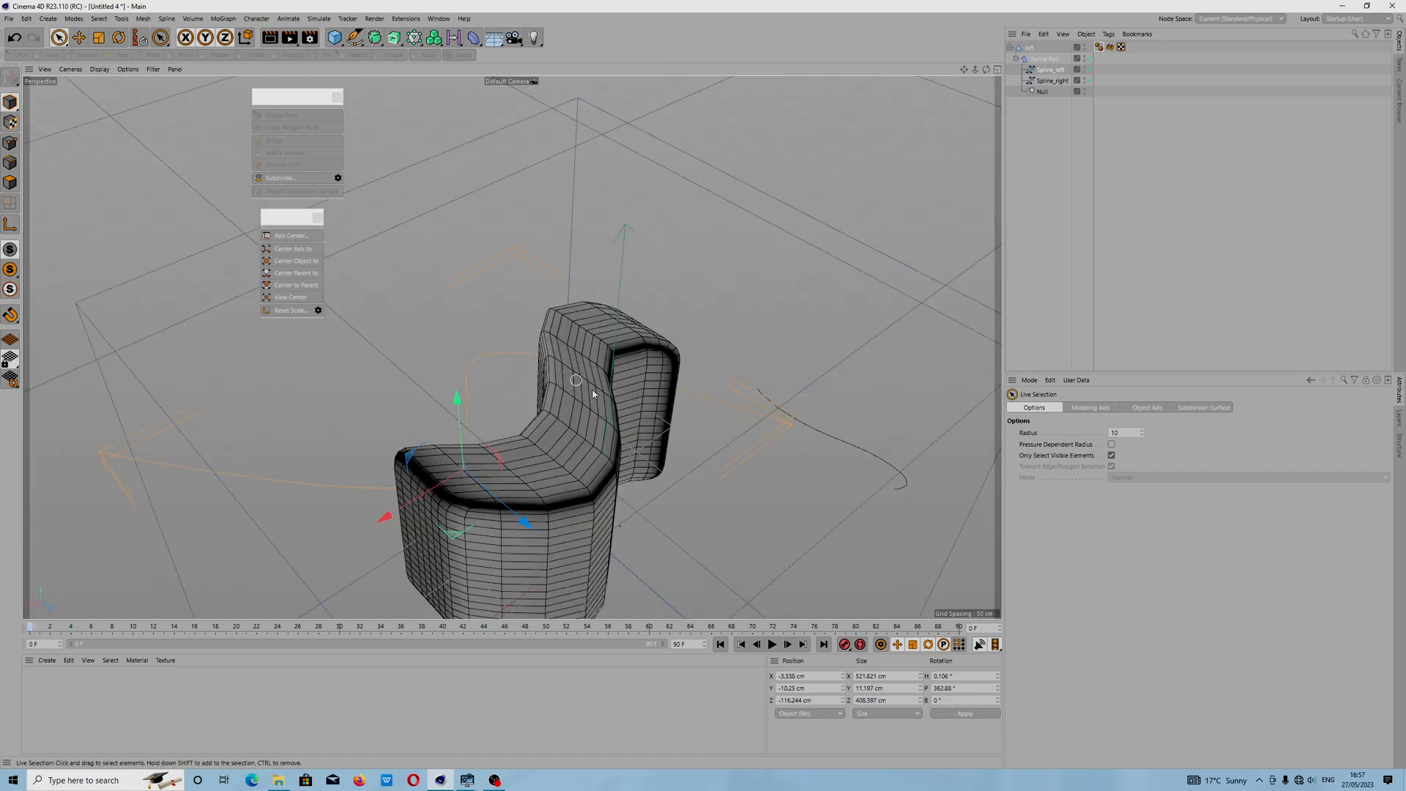
key(e)
alt+drag(556, 452, 624, 407)
scroll(433, 359, down, 3)
mouse_move(571, 433)
alt+mouse_down()
mouse_move(559, 413)
mouse_move(571, 421)
alt+mouse_up()
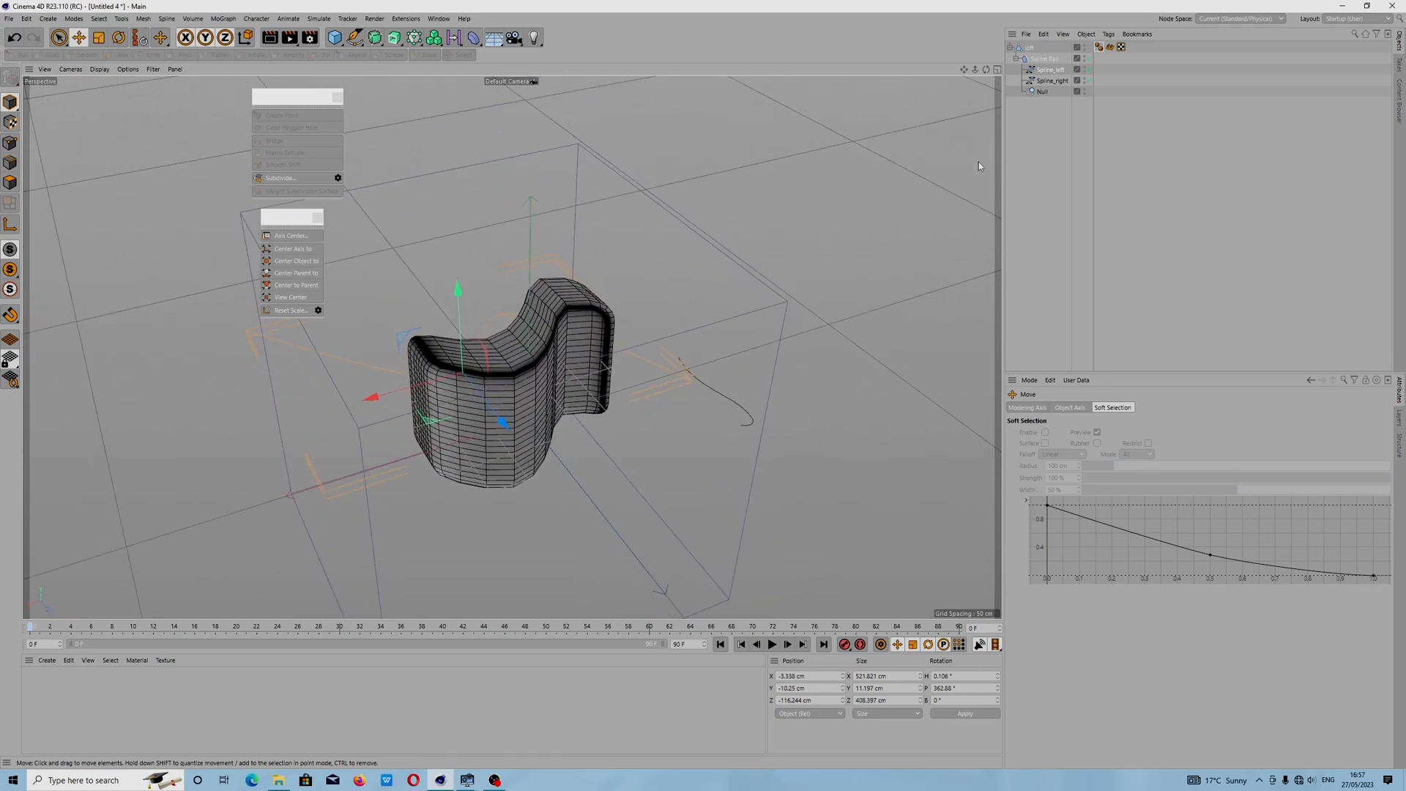
Step: Scale the Spline Rail deformer down to about 397 × 397 × 381 cm
click(1043, 59)
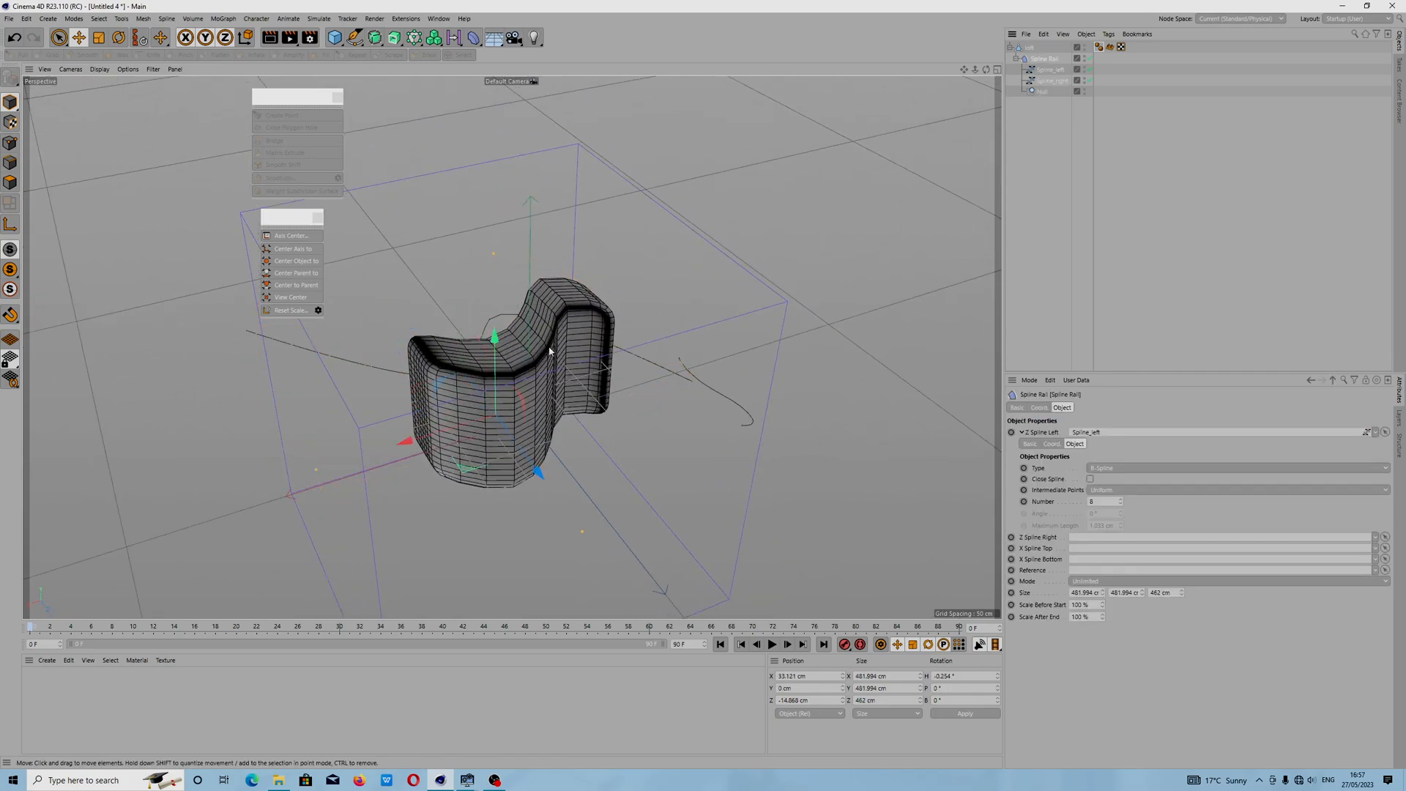
key(t)
drag(495, 336, 396, 445)
alt+drag(626, 501, 657, 428)
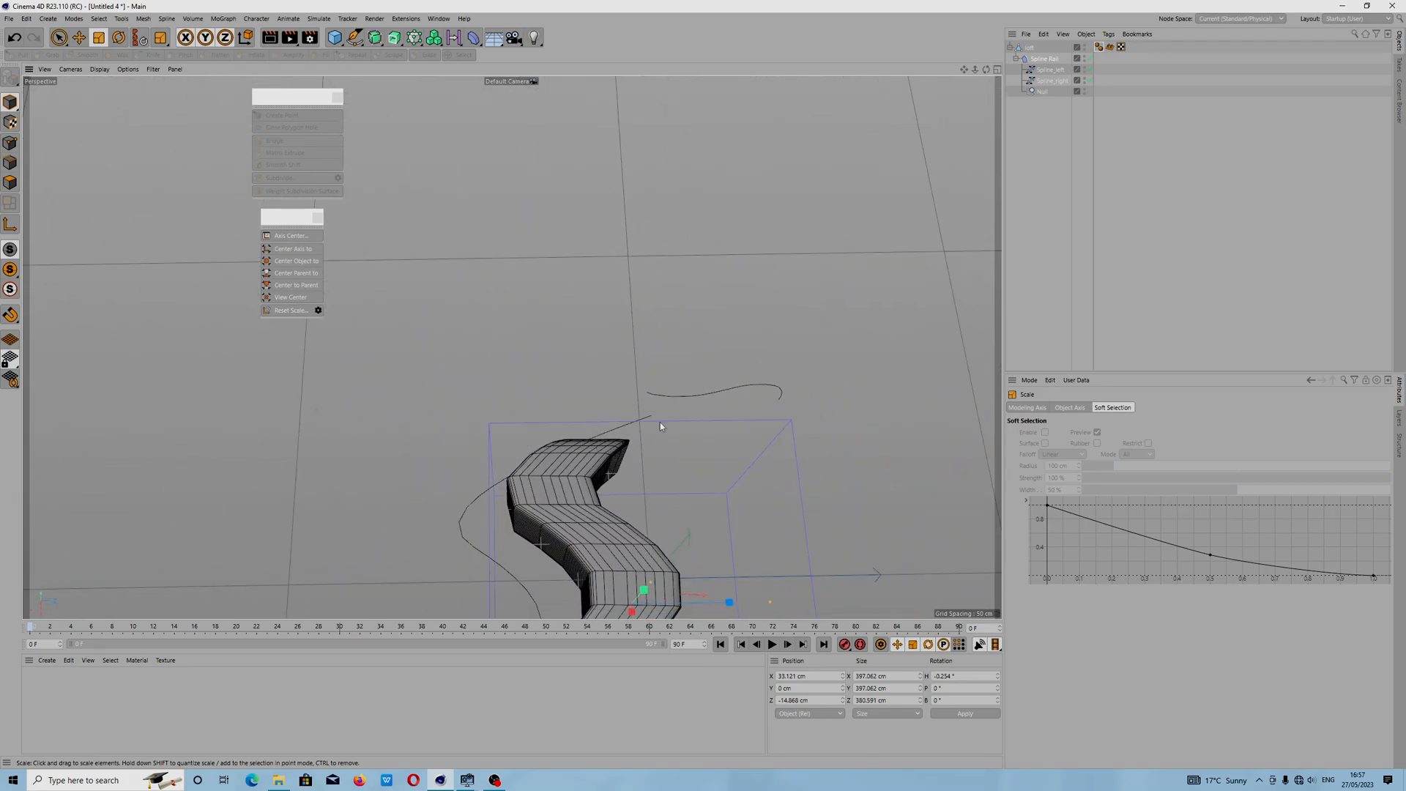
Step: Move the end point and another control point of Spline_left in Points mode to reshape the cube's bend
click(630, 425)
click(1045, 82)
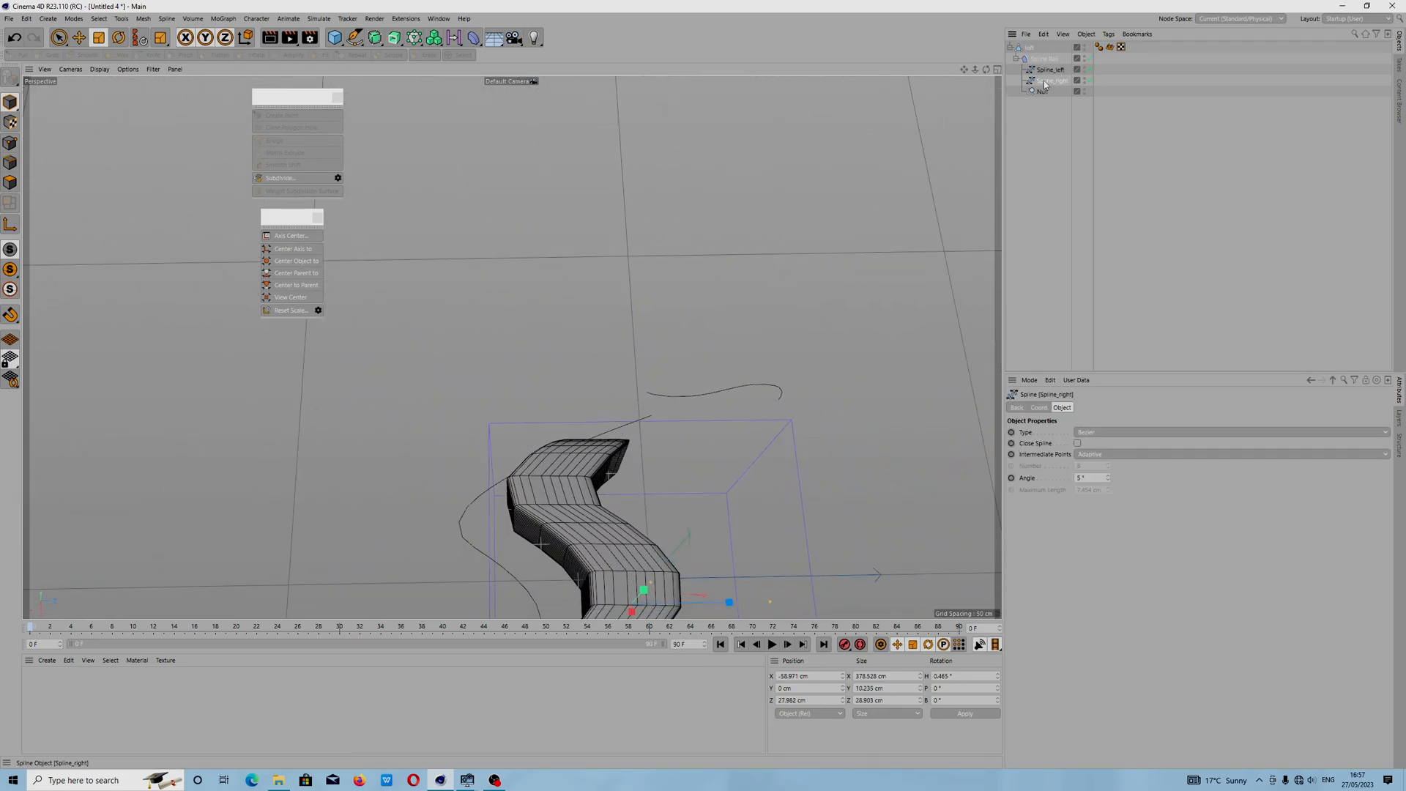
click(1049, 71)
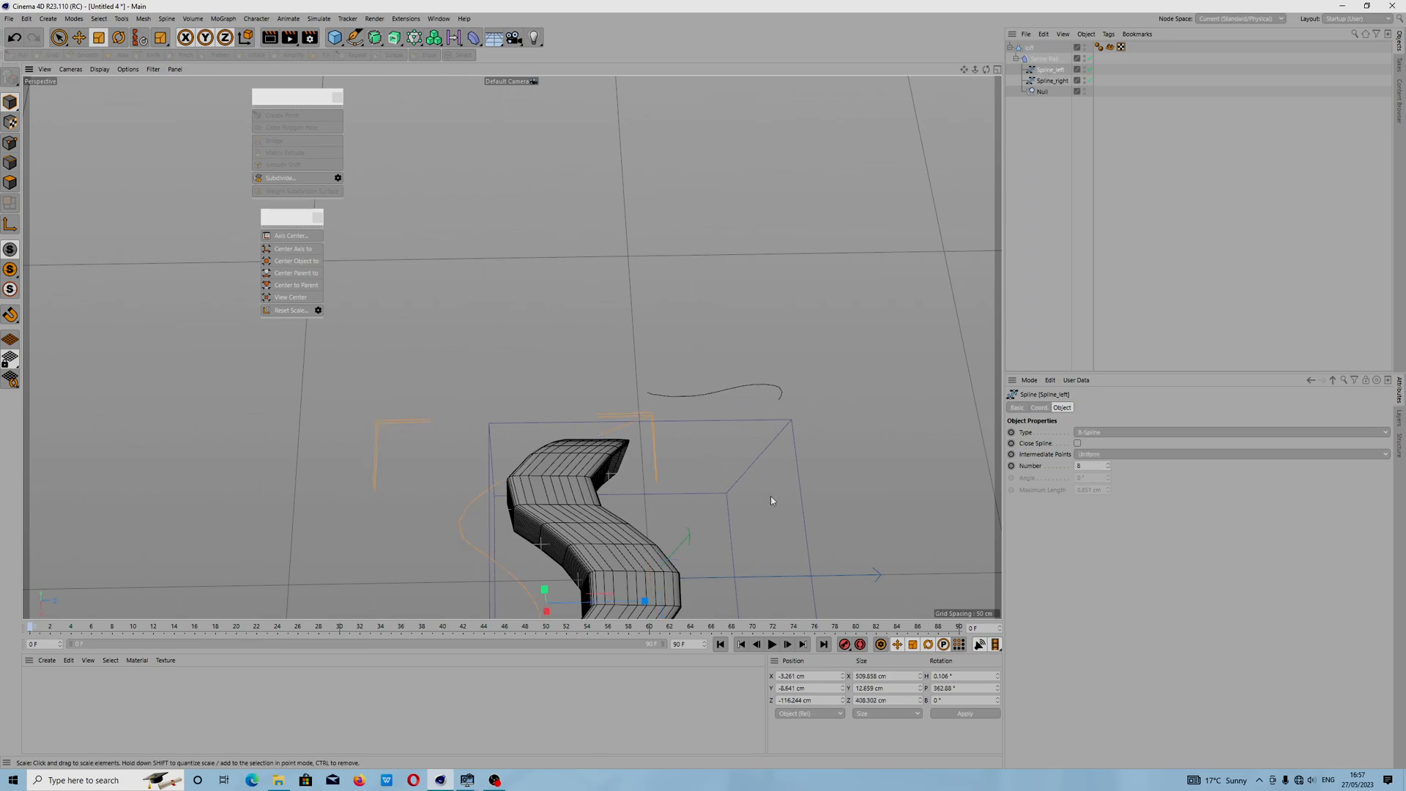
alt+middle_drag(770, 511, 768, 323)
click(14, 147)
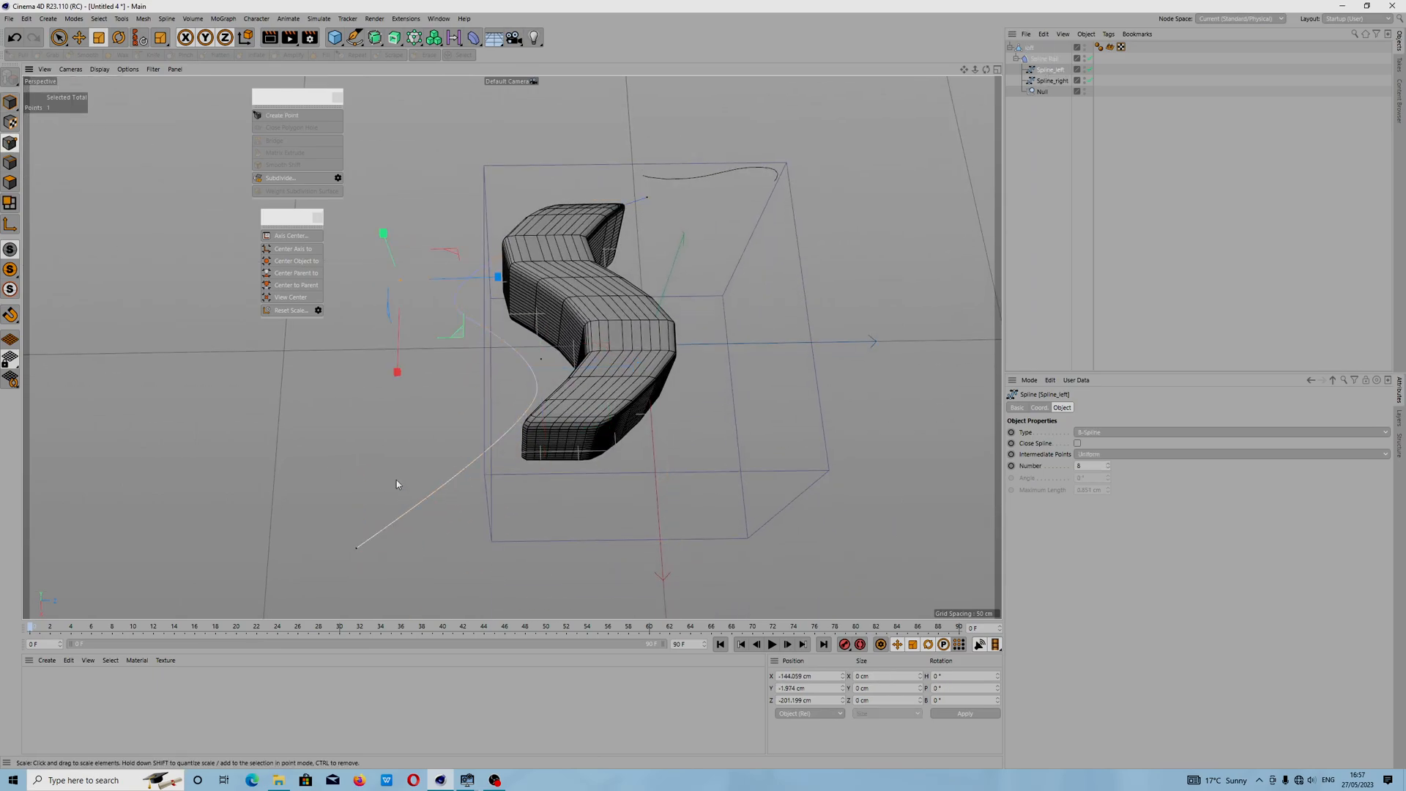
key(e)
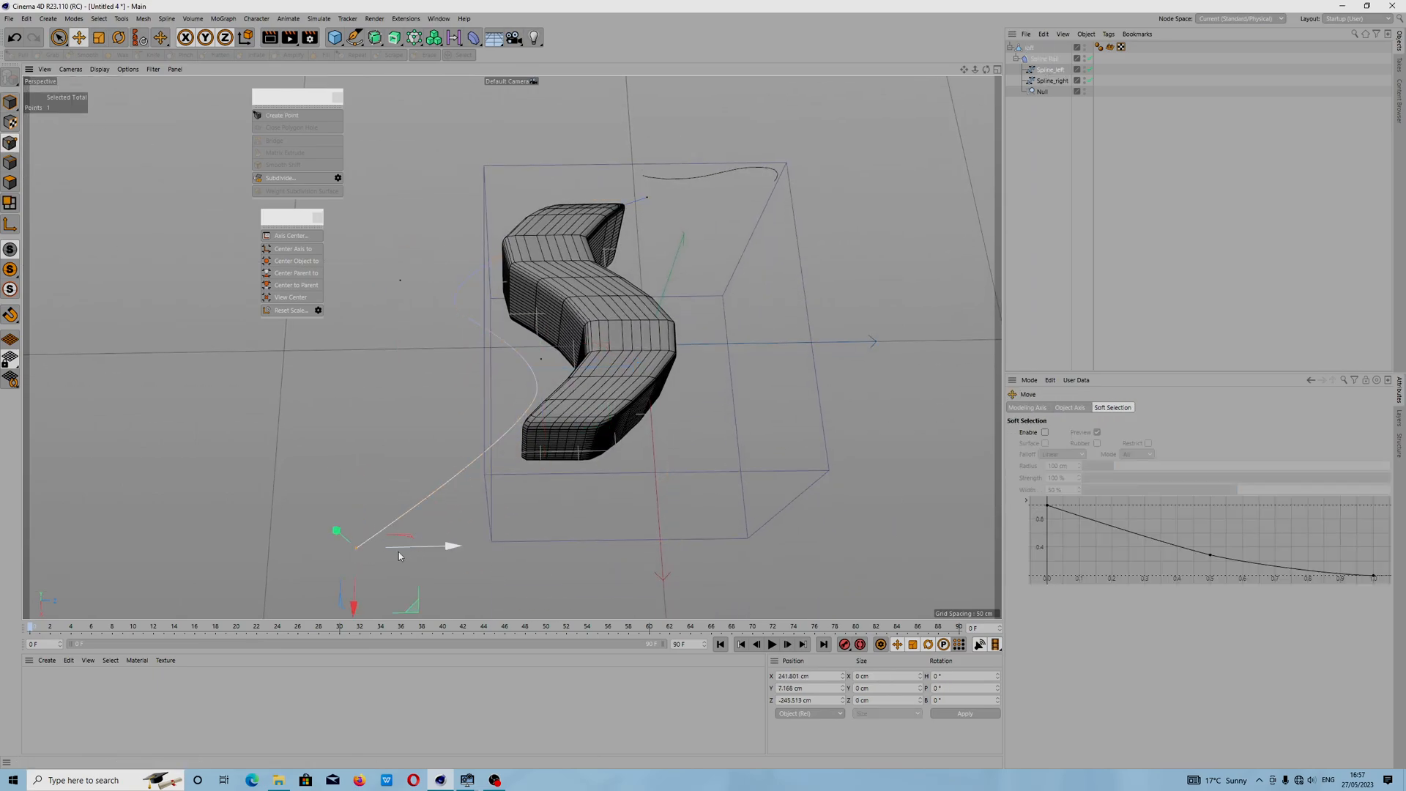
drag(417, 611, 755, 692)
alt+drag(665, 206, 544, 178)
drag(634, 464, 576, 546)
click(496, 780)
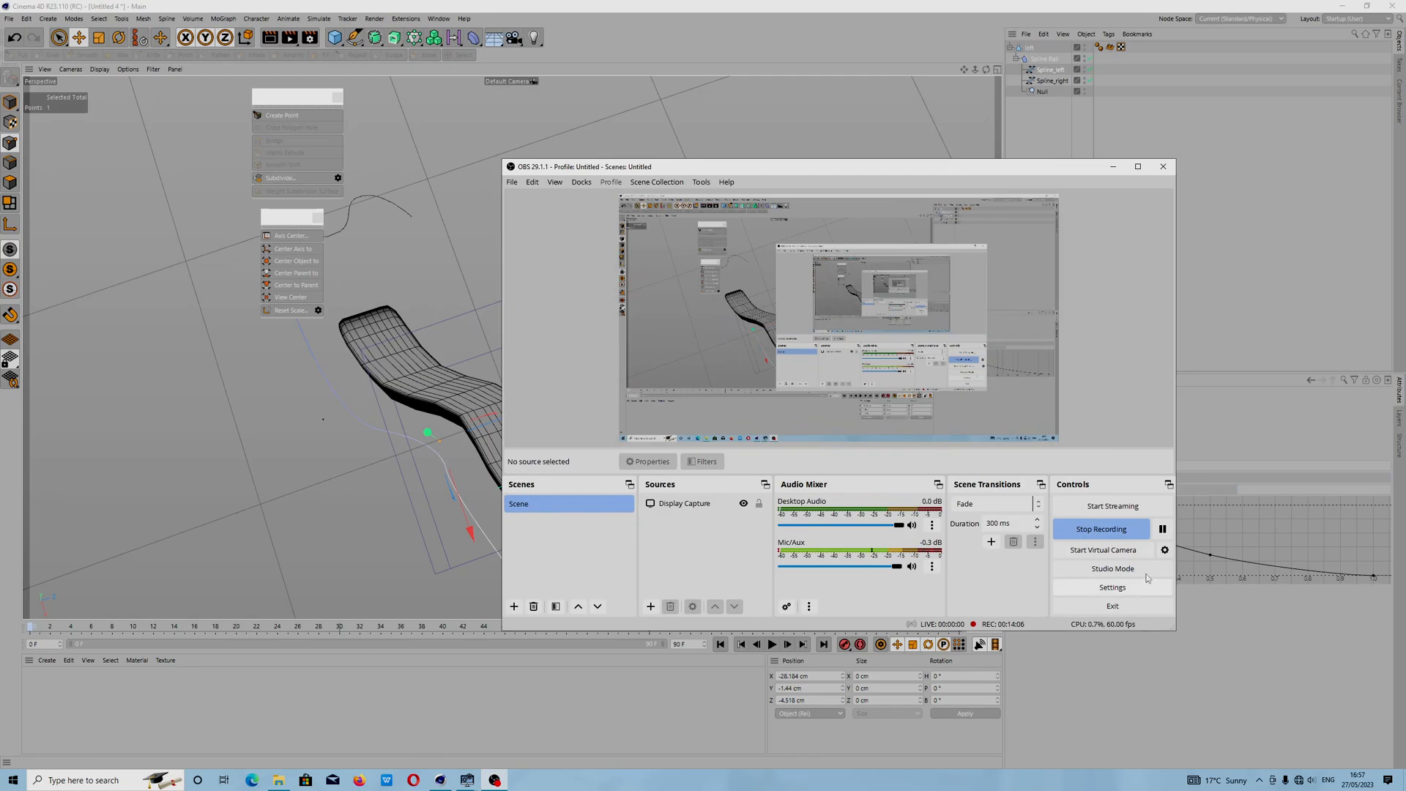